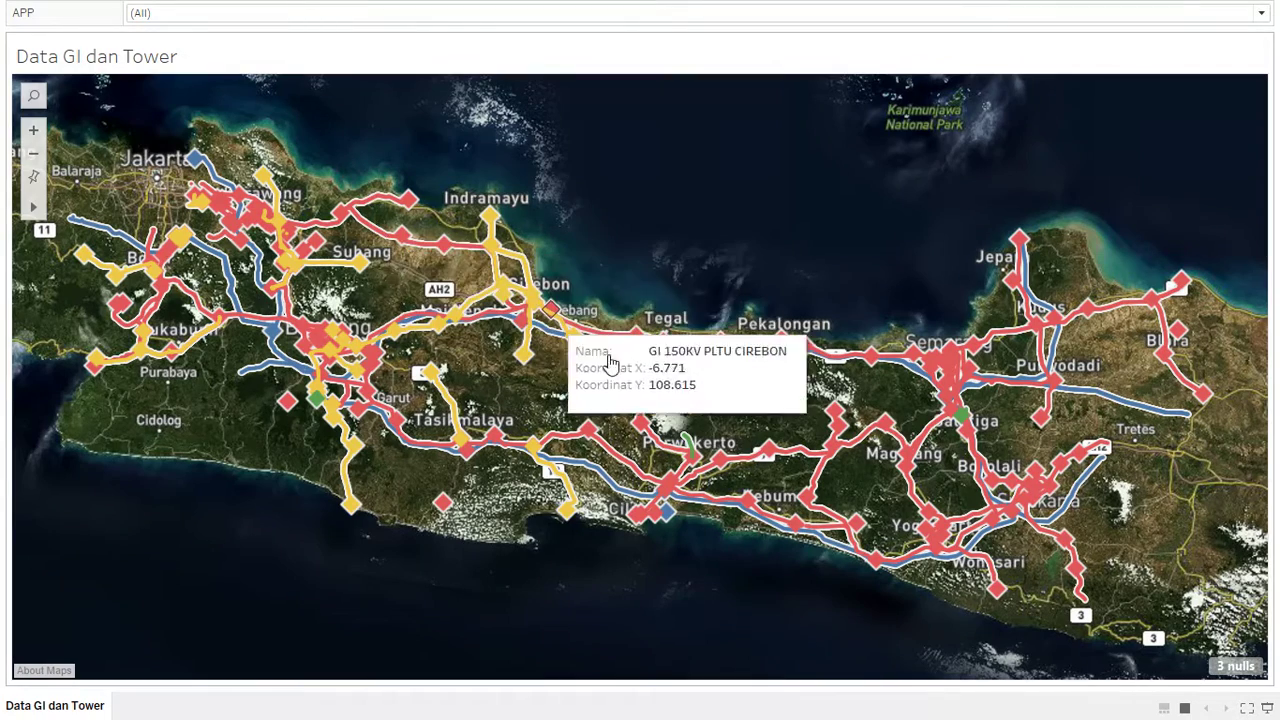
Filter the Data GI dan Tower map by APP BANDUNG, APP BOGOR and APP CIREBON in turn, and return the filter to (All)
click(289, 16)
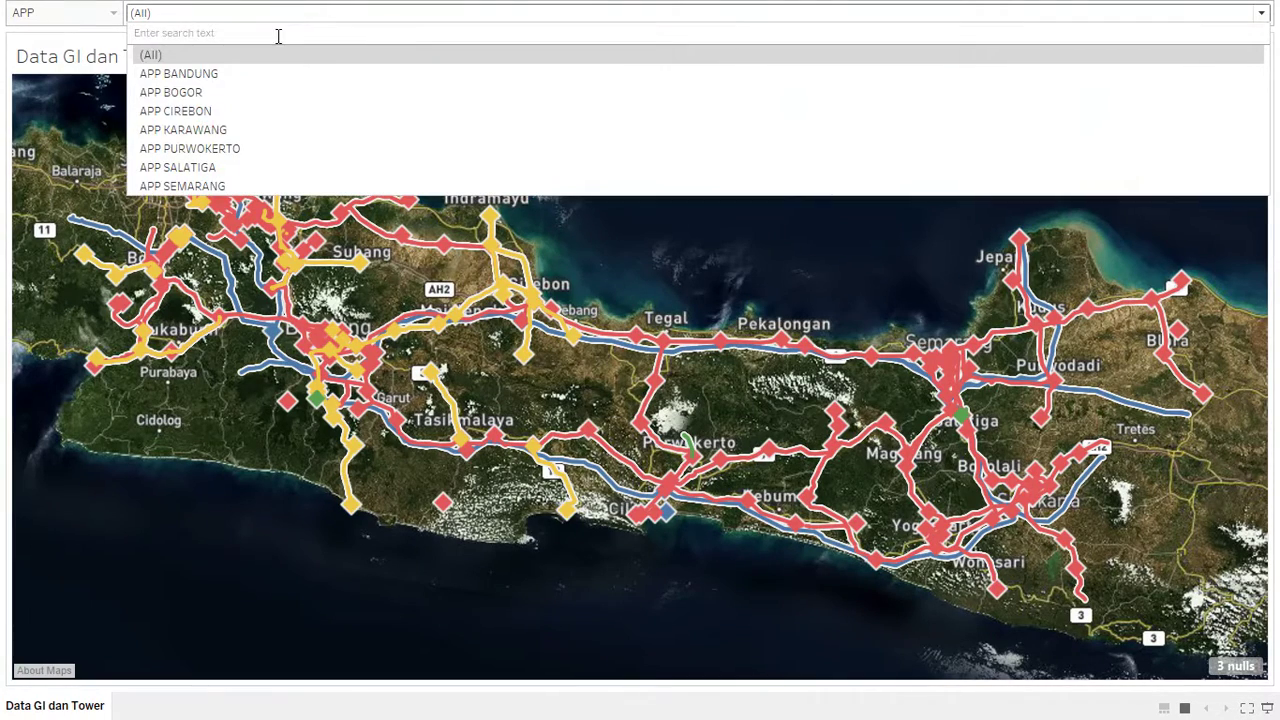
click(259, 76)
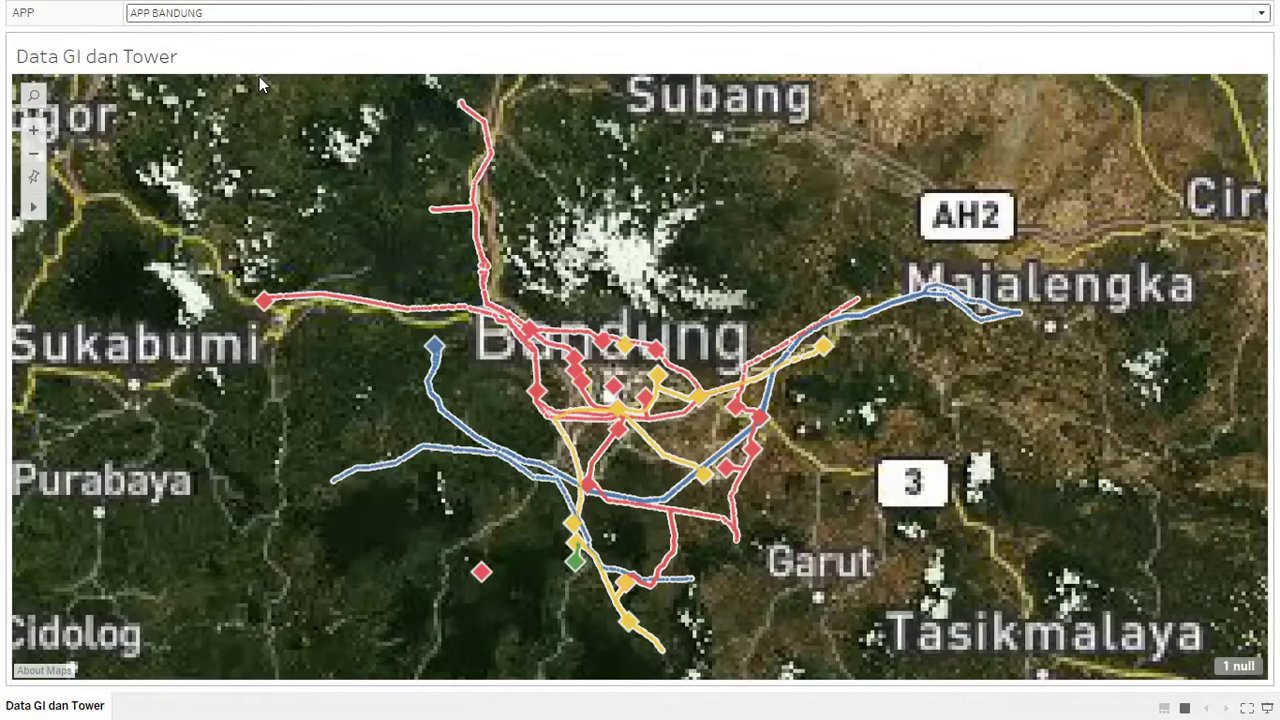
click(222, 14)
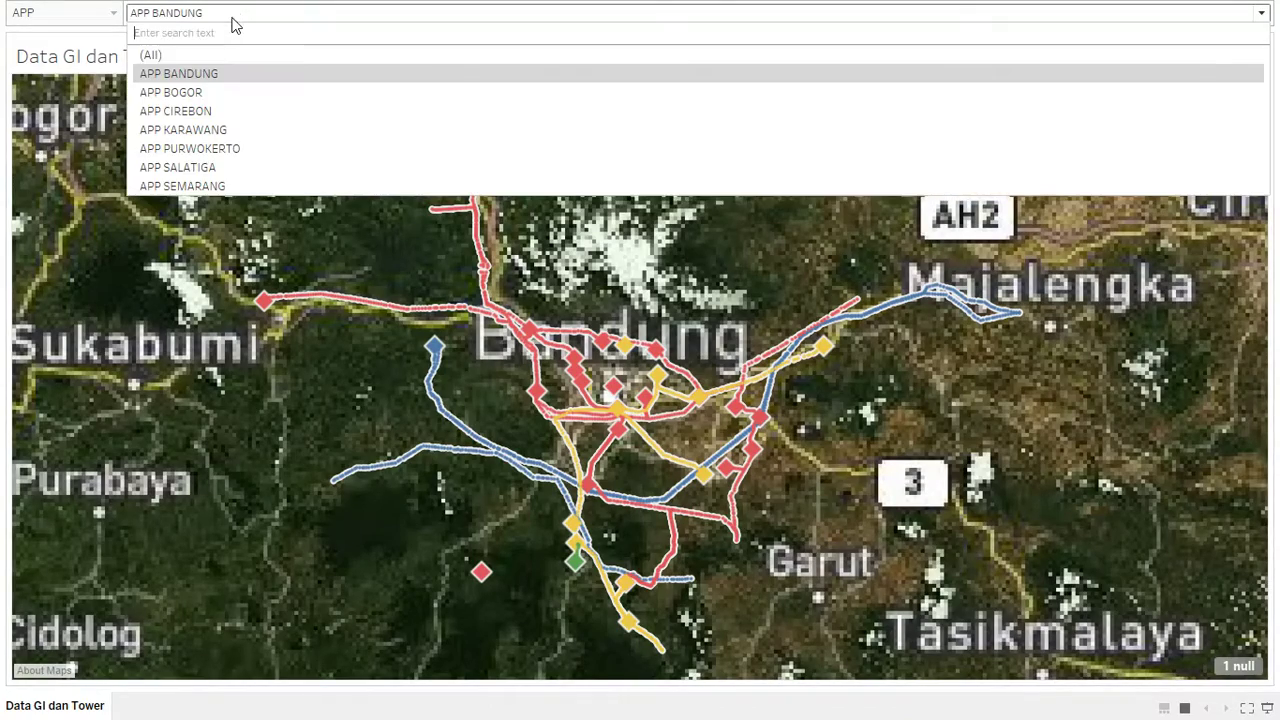
click(241, 93)
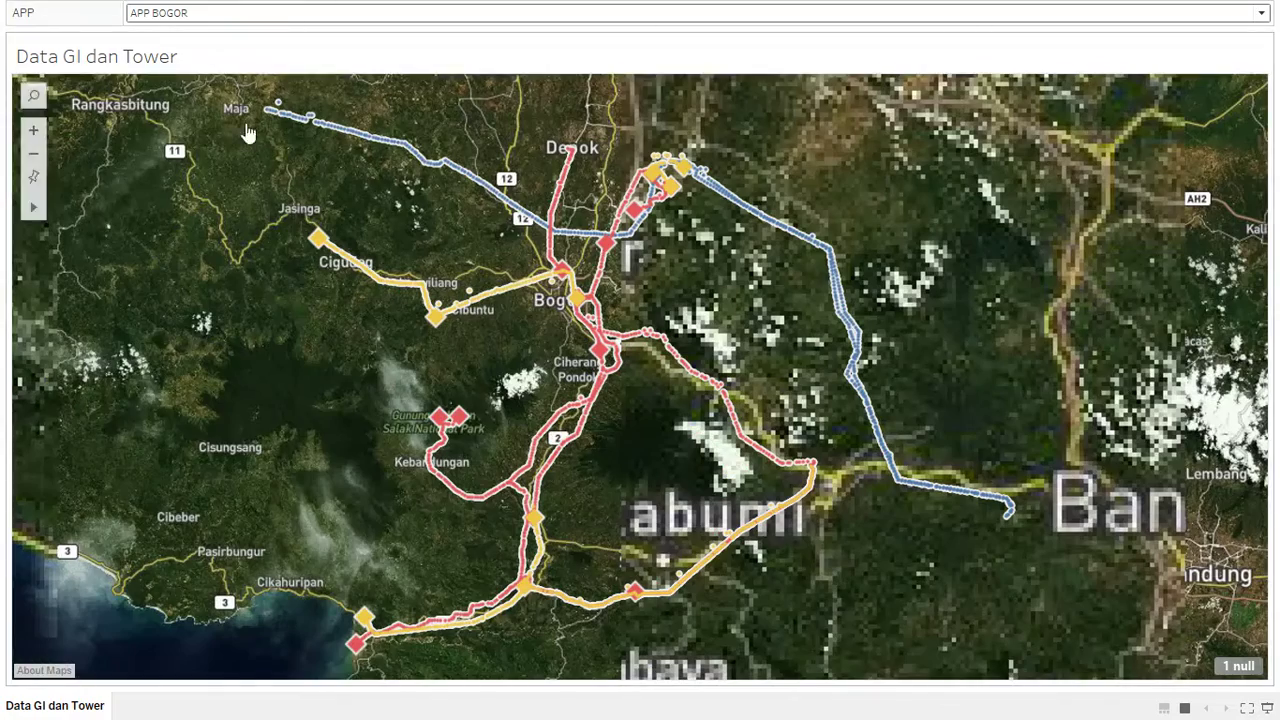
click(249, 15)
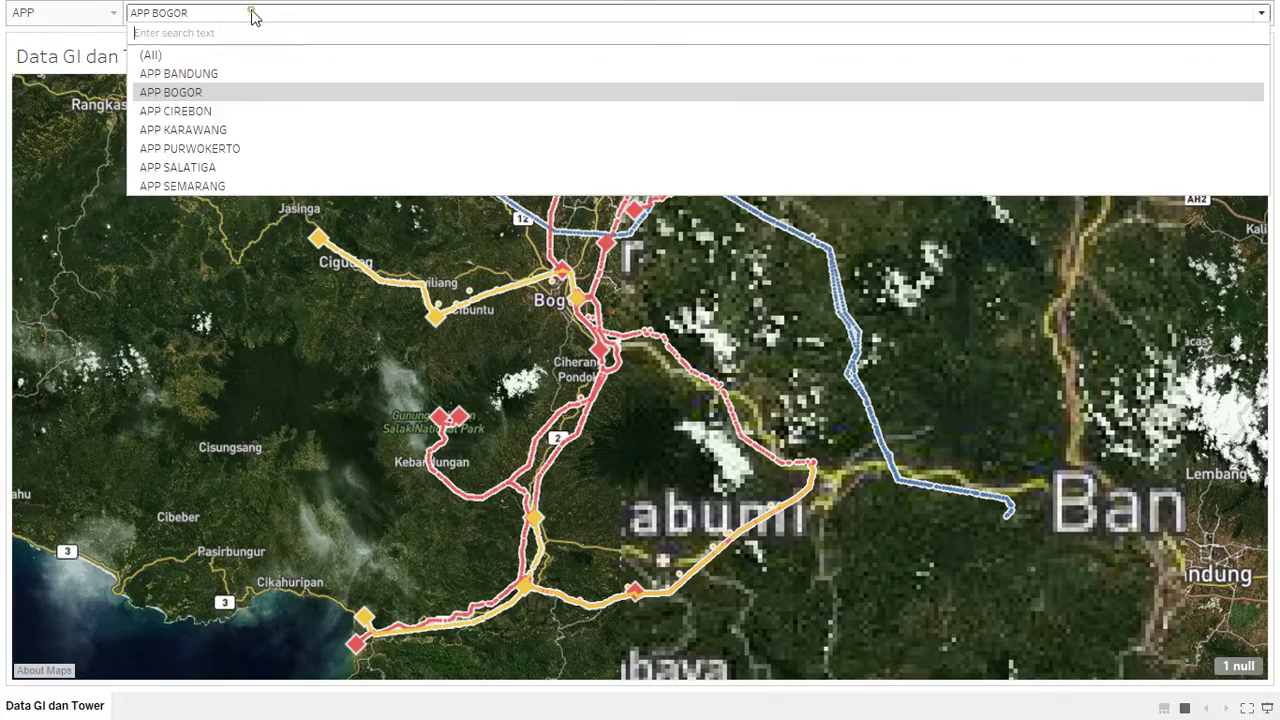
click(231, 110)
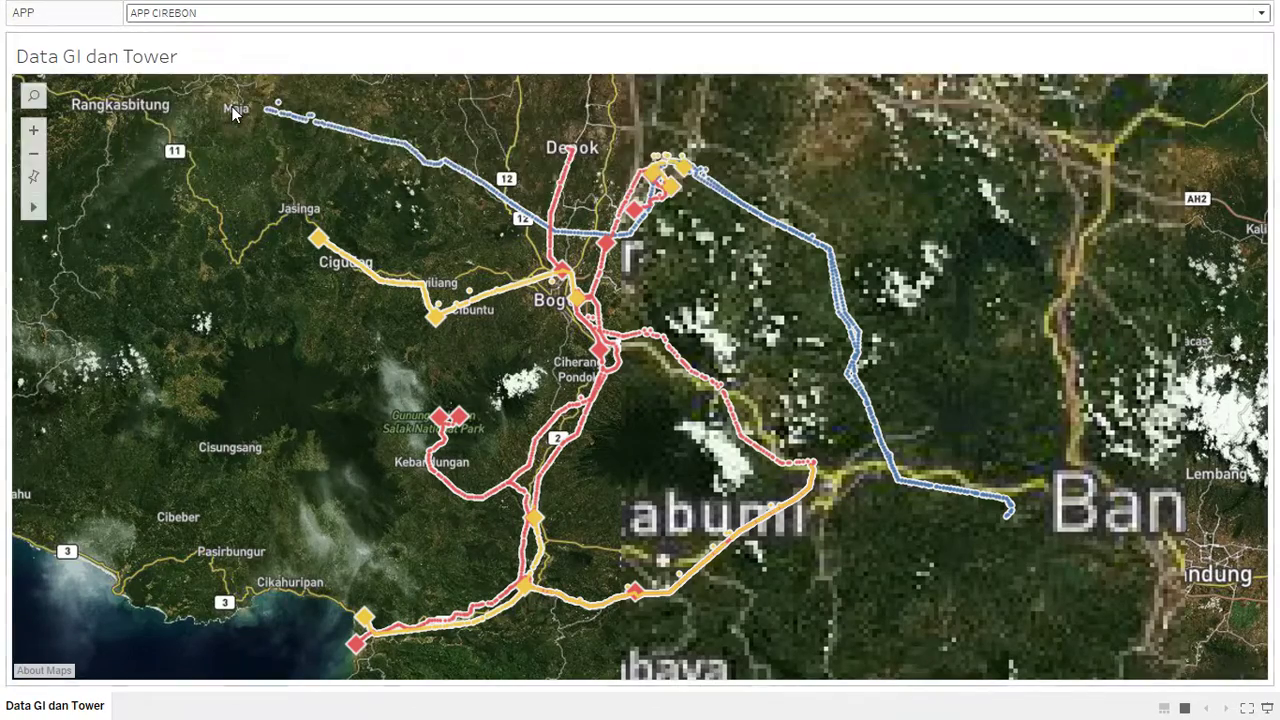
click(340, 13)
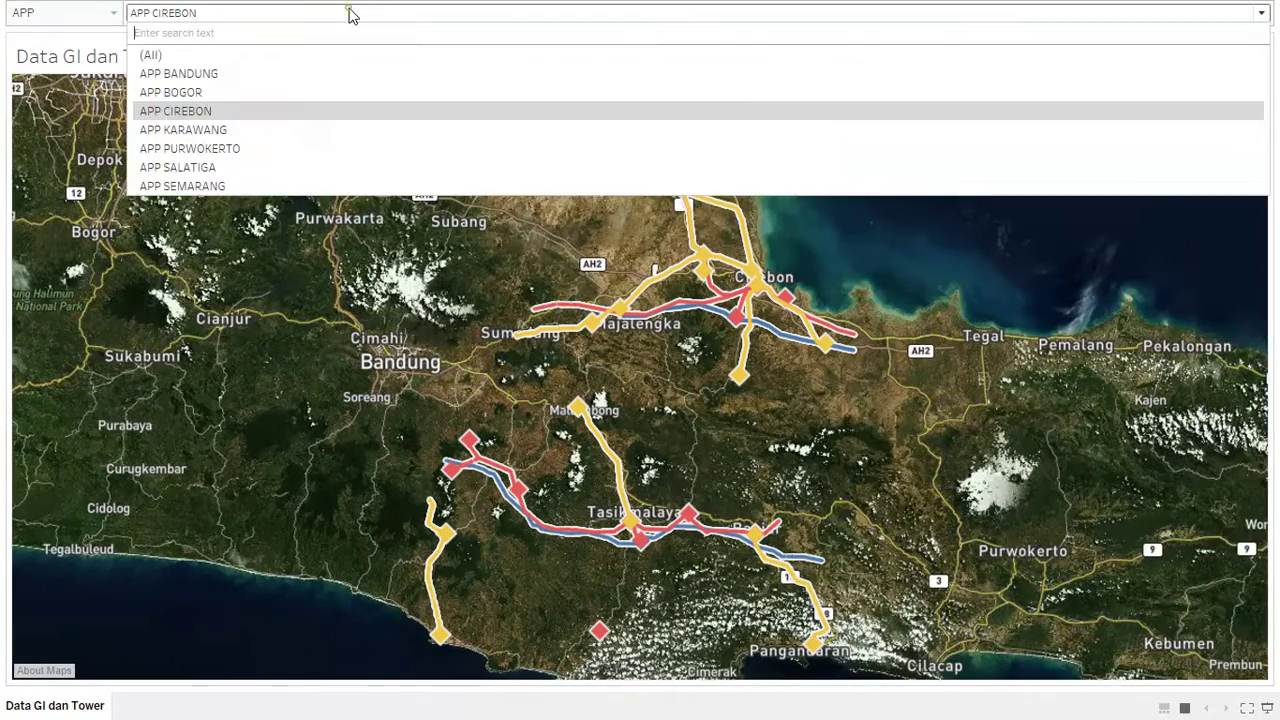
click(271, 57)
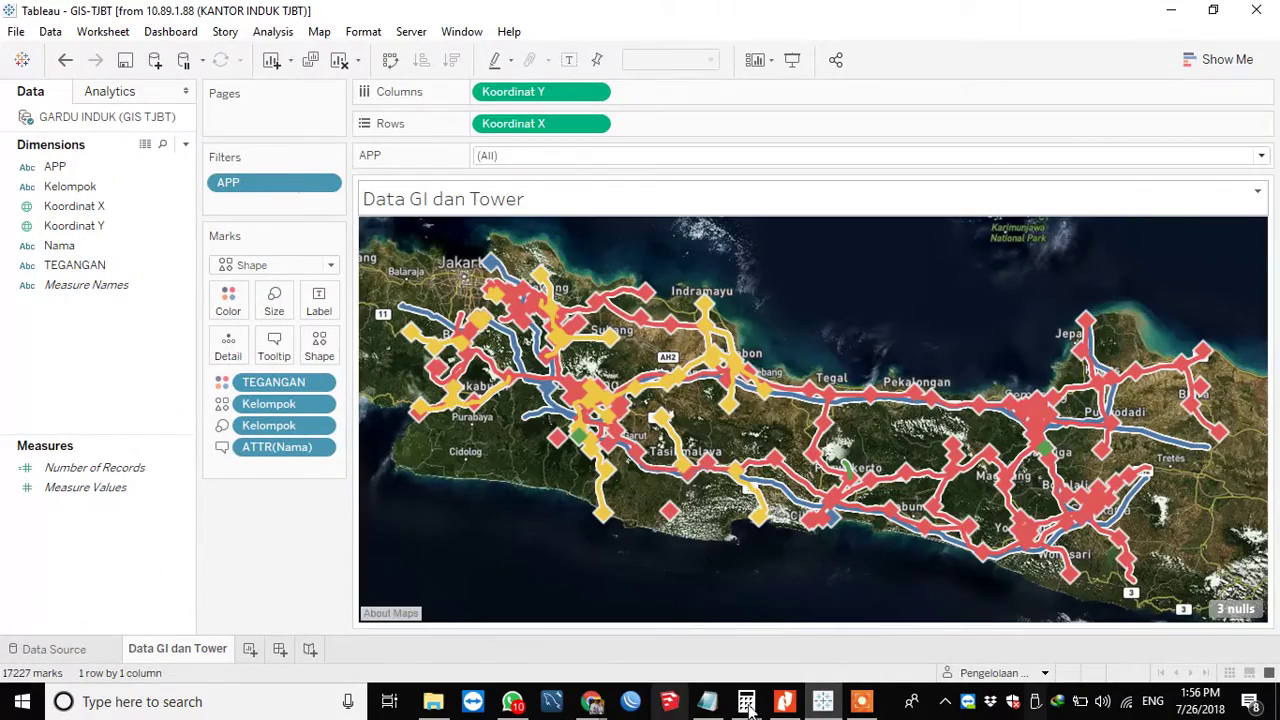
Switch to Notepad, review the 11 instructions for building the Tableau map, and highlight step 1 about preparing the data
click(708, 701)
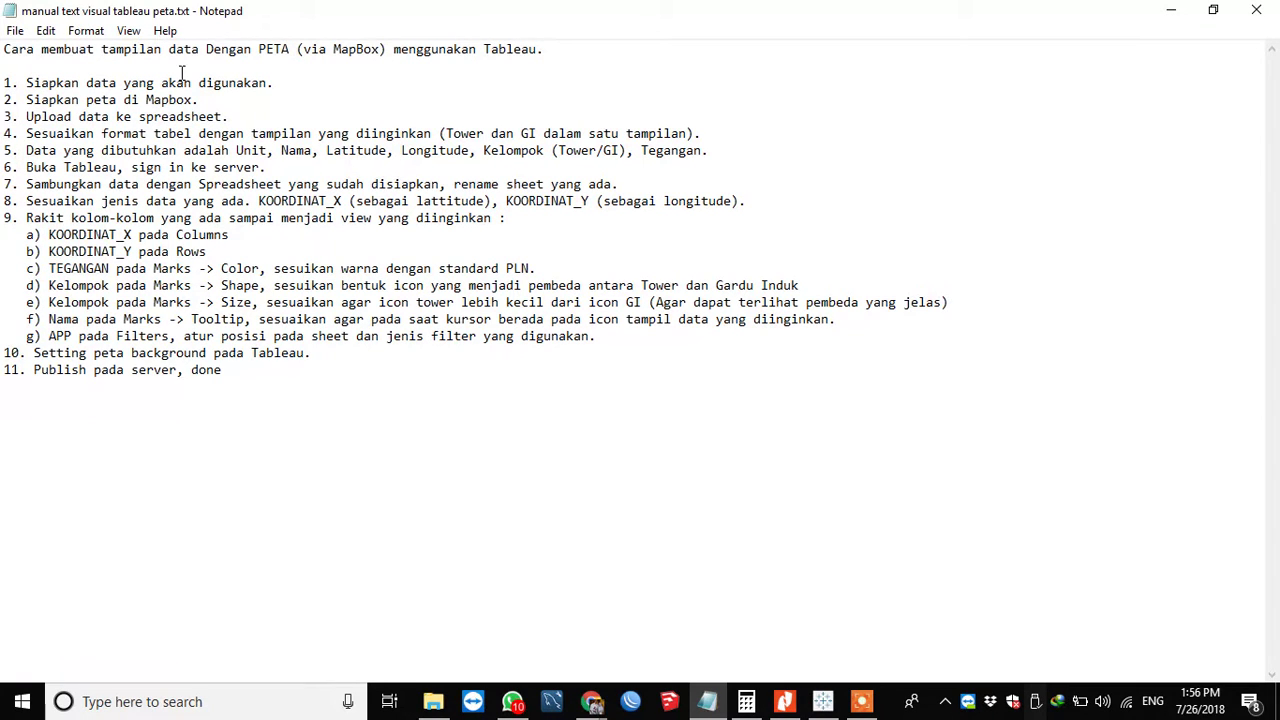
drag(6, 82, 244, 369)
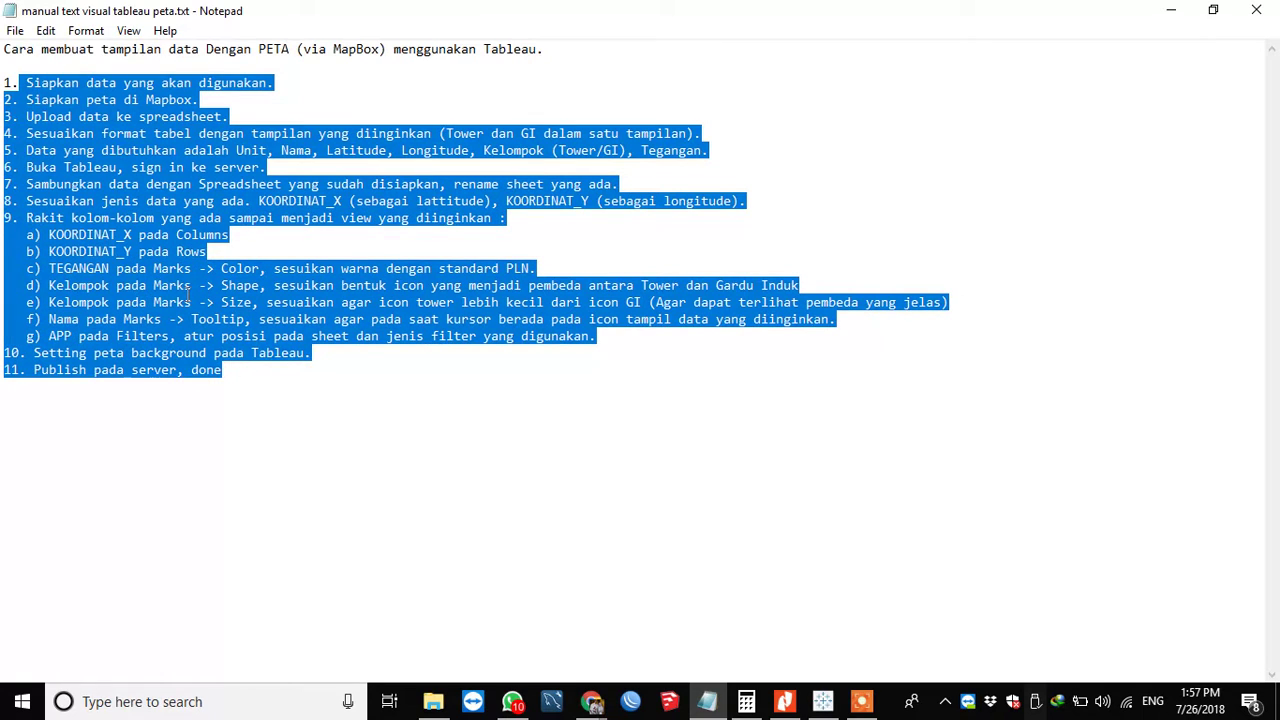
click(334, 86)
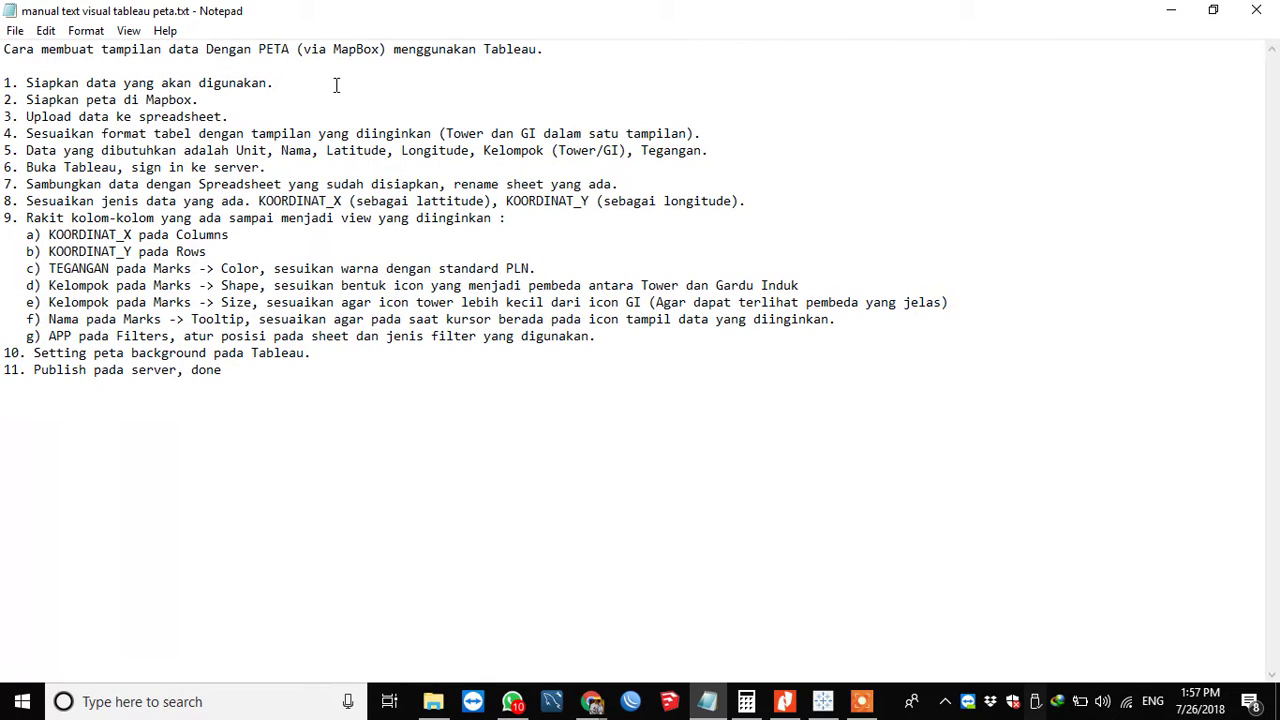
click(862, 704)
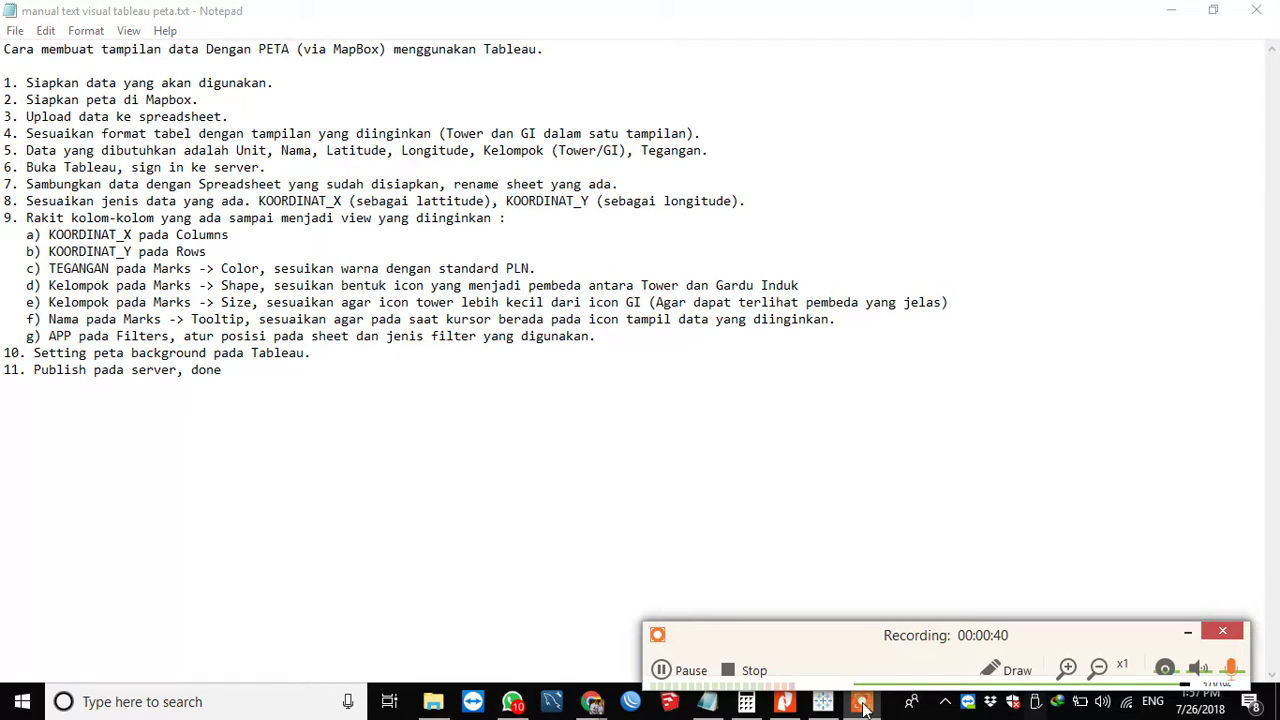
click(683, 670)
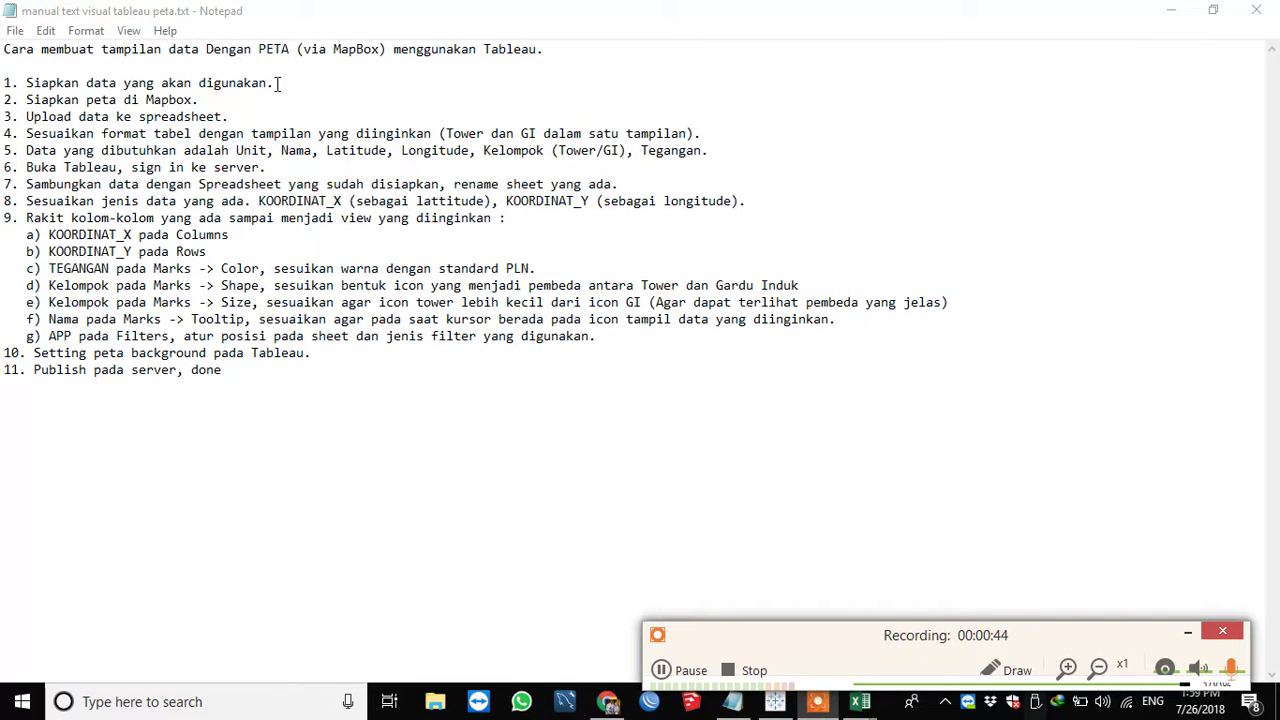
drag(276, 84, 20, 84)
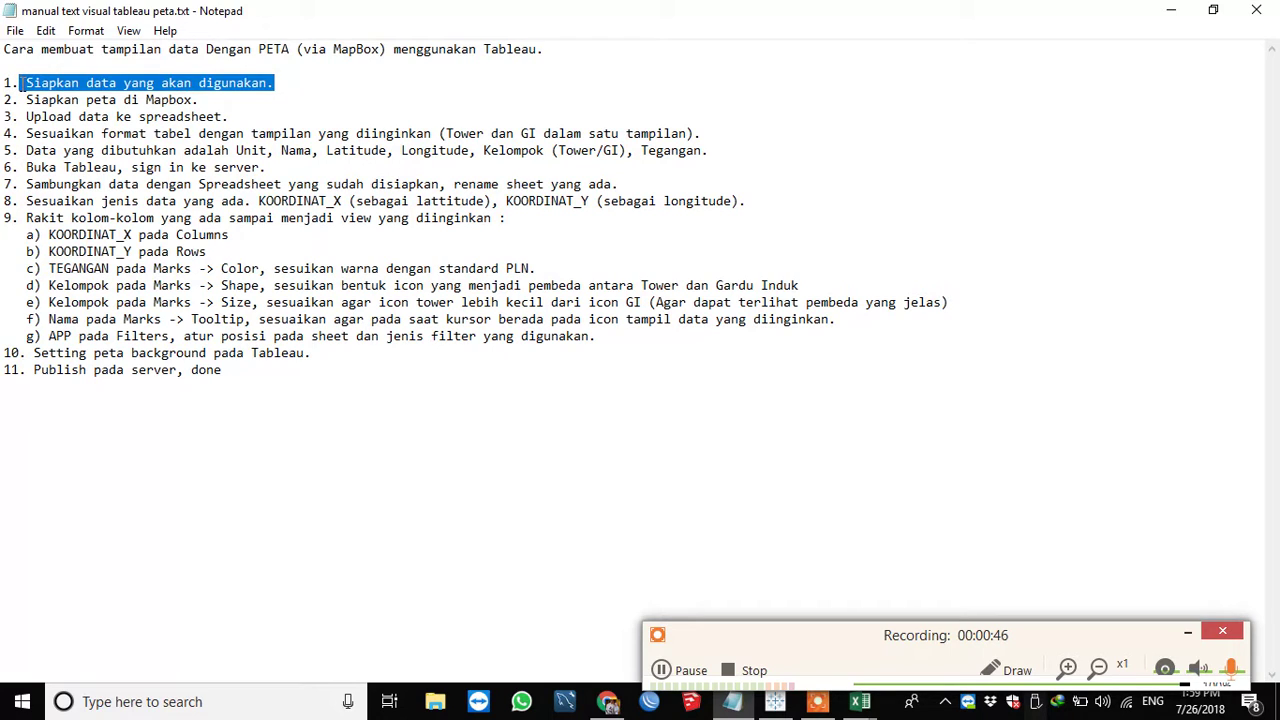
Switch to Gardu Induk.xlsx in Excel and examine its unit, substation name, latitude and longitude columns
click(858, 703)
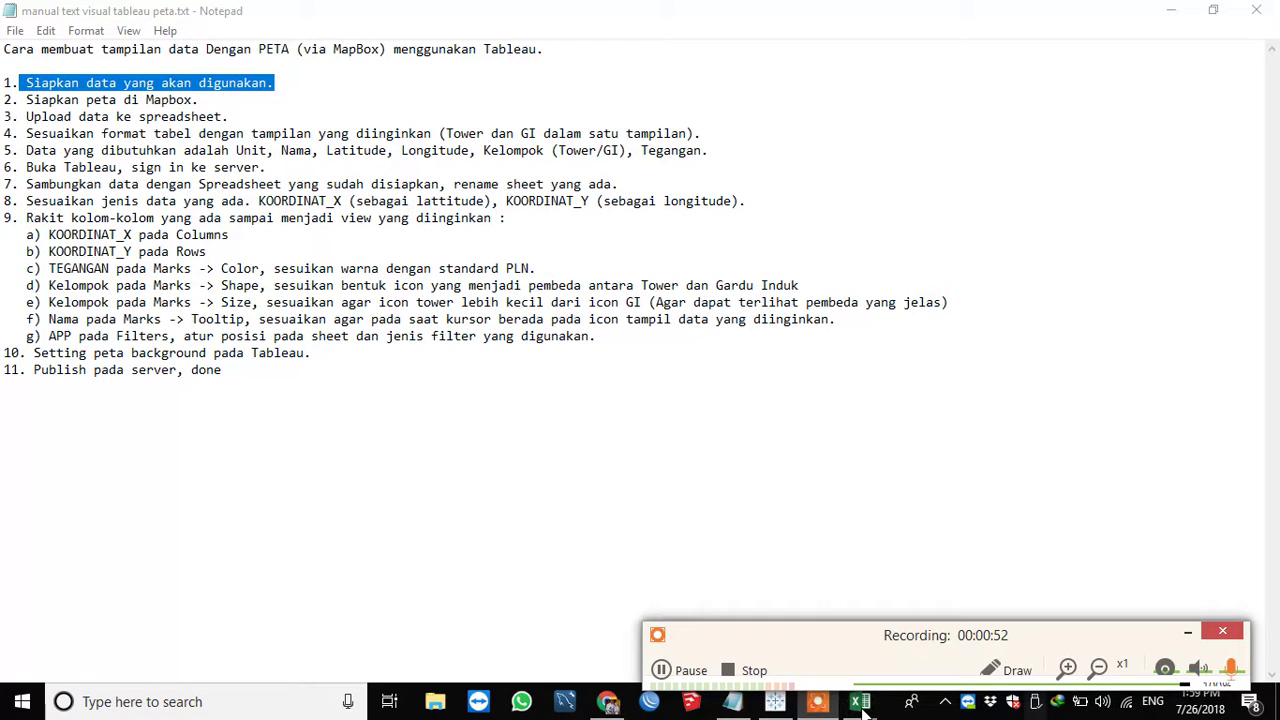
click(860, 703)
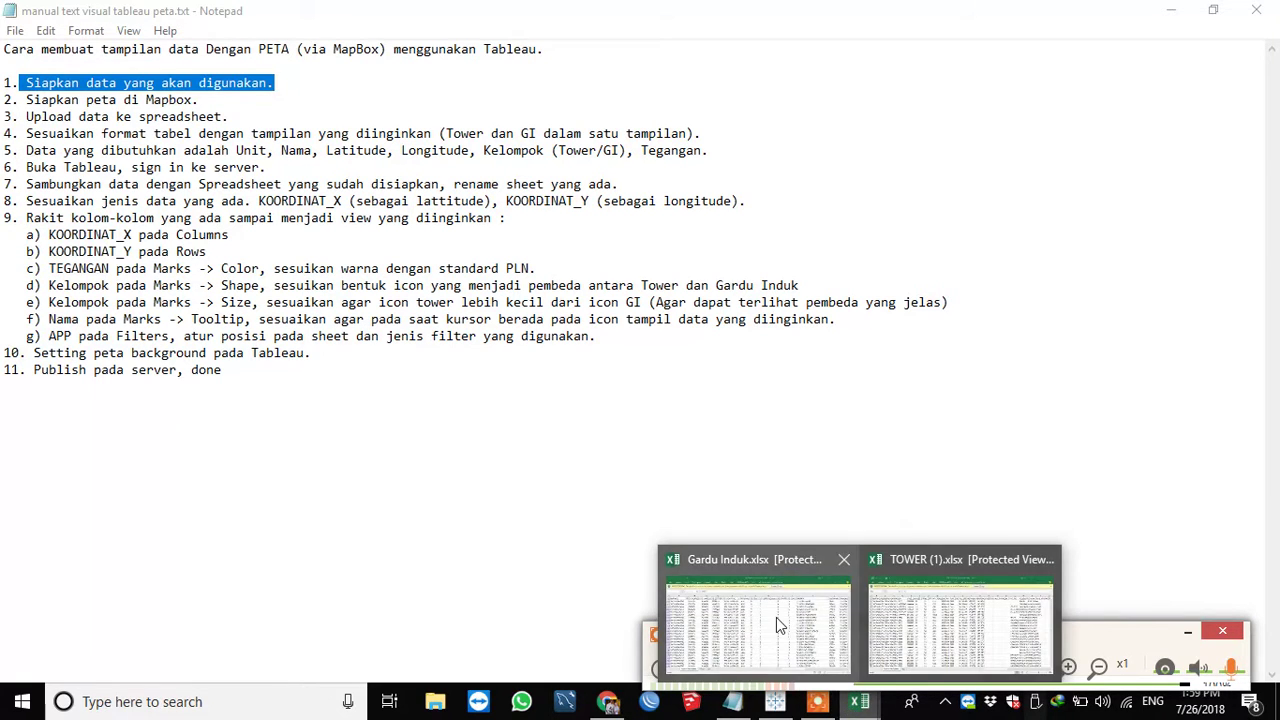
click(774, 623)
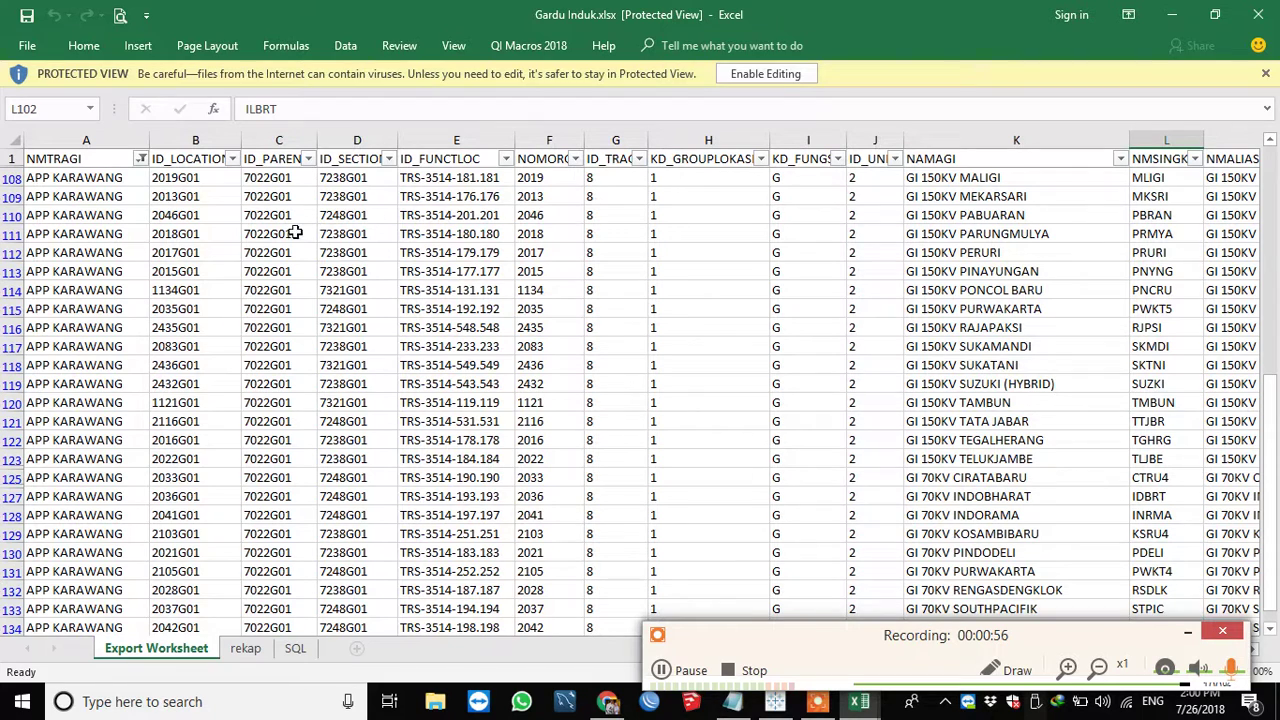
click(89, 218)
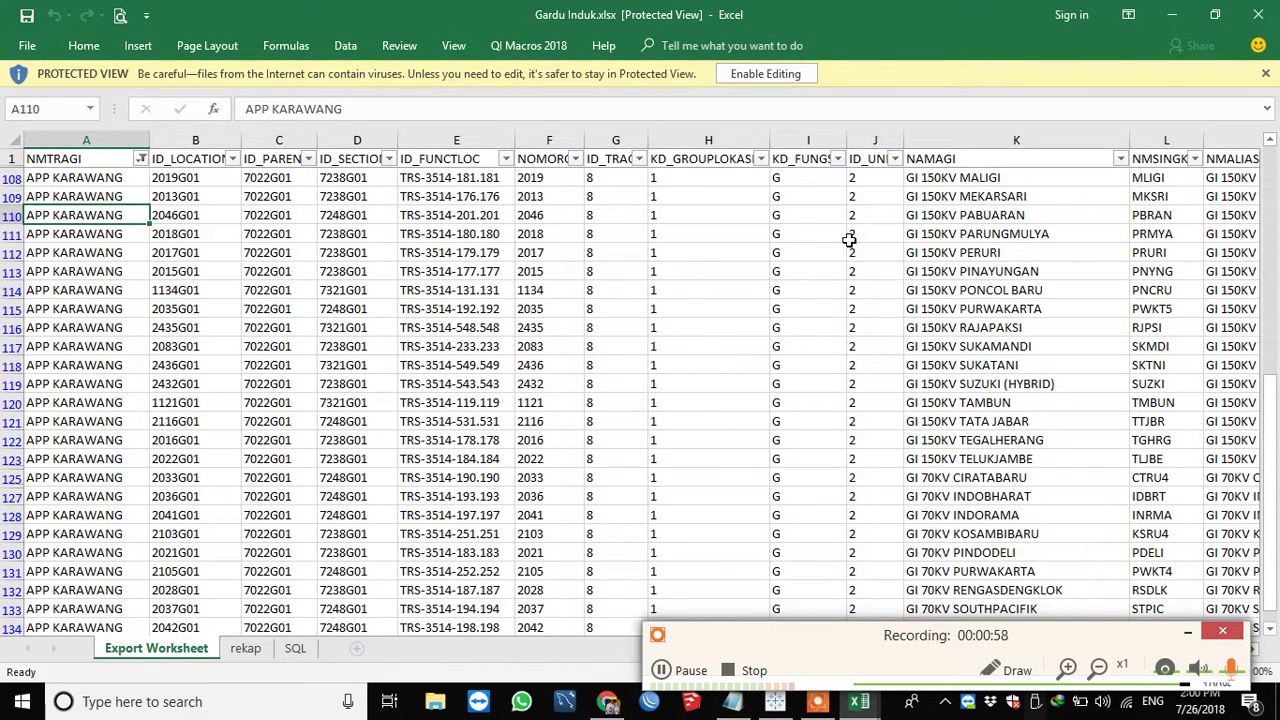
click(998, 253)
key(Left)
key(Left)
key(Left)
key(Left)
key(Left)
key(Left)
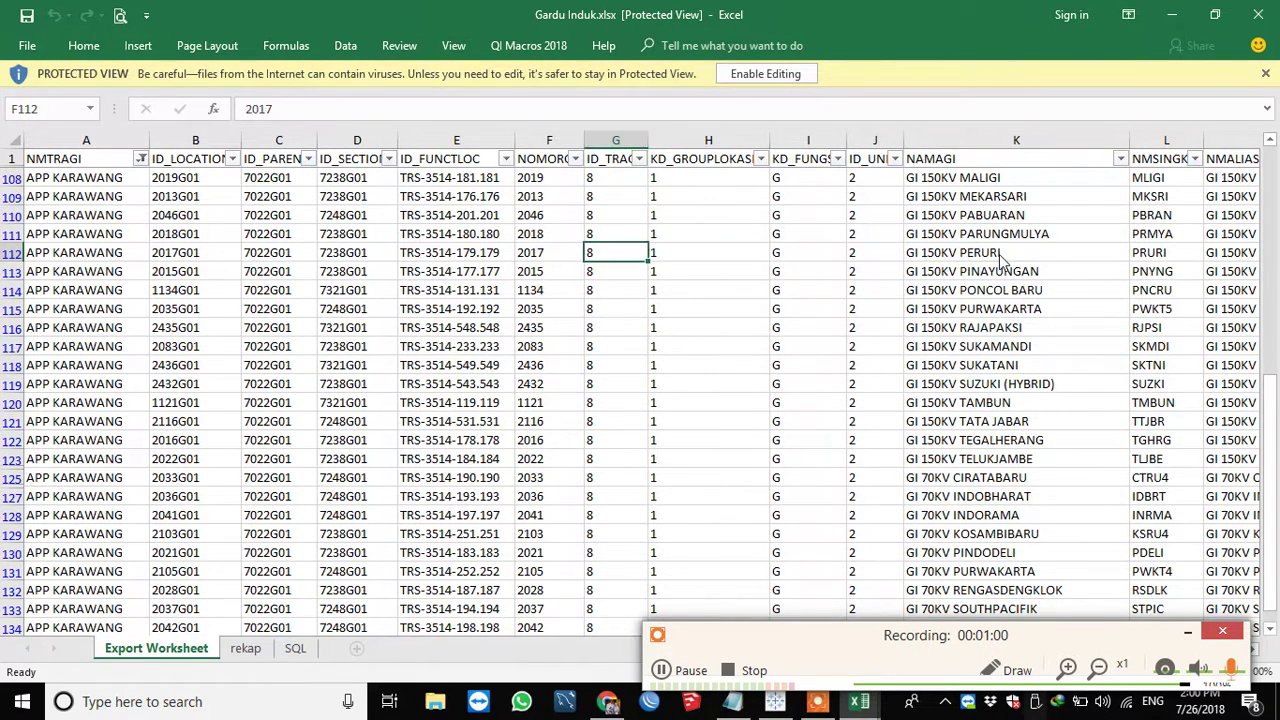
key(Right)
key(Right)
key(Right)
key(Right)
key(Right)
key(Right)
key(Right)
key(Right)
key(Right)
key(Right)
key(Right)
key(Right)
key(Right)
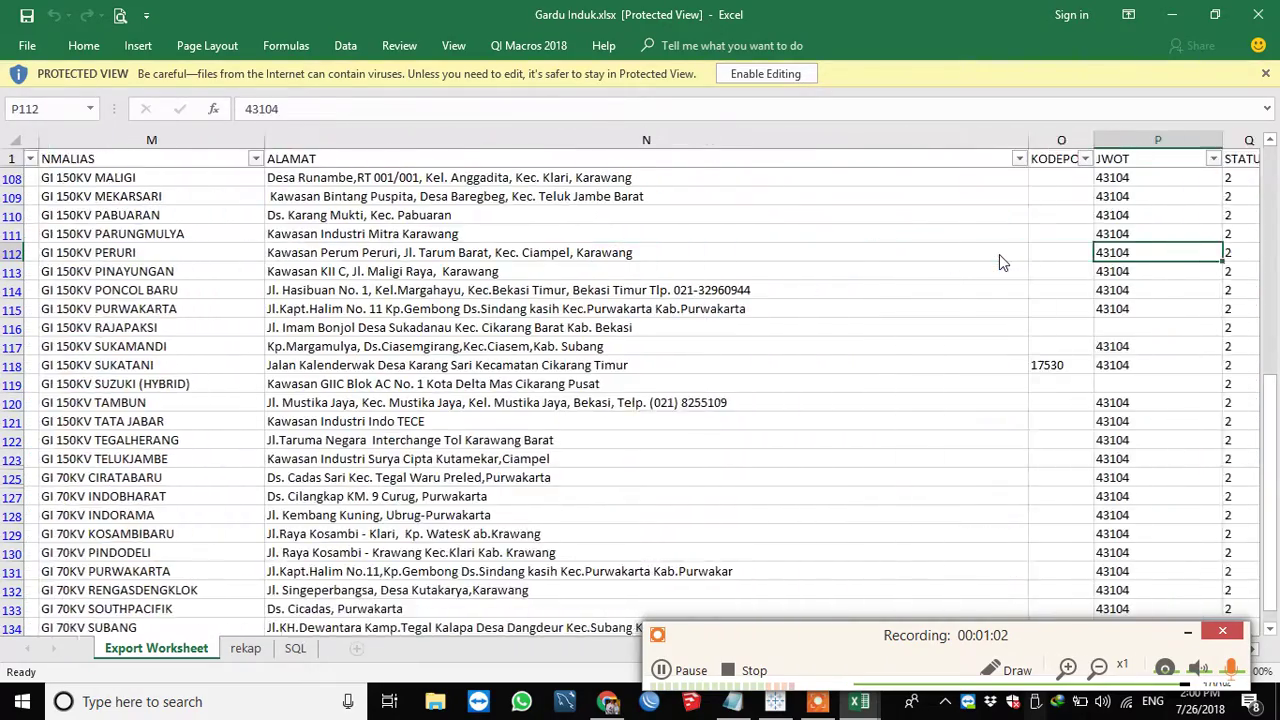
key(Right)
key(Right)
key(Right)
key(Right)
key(Right)
key(Right)
key(Right)
key(Right)
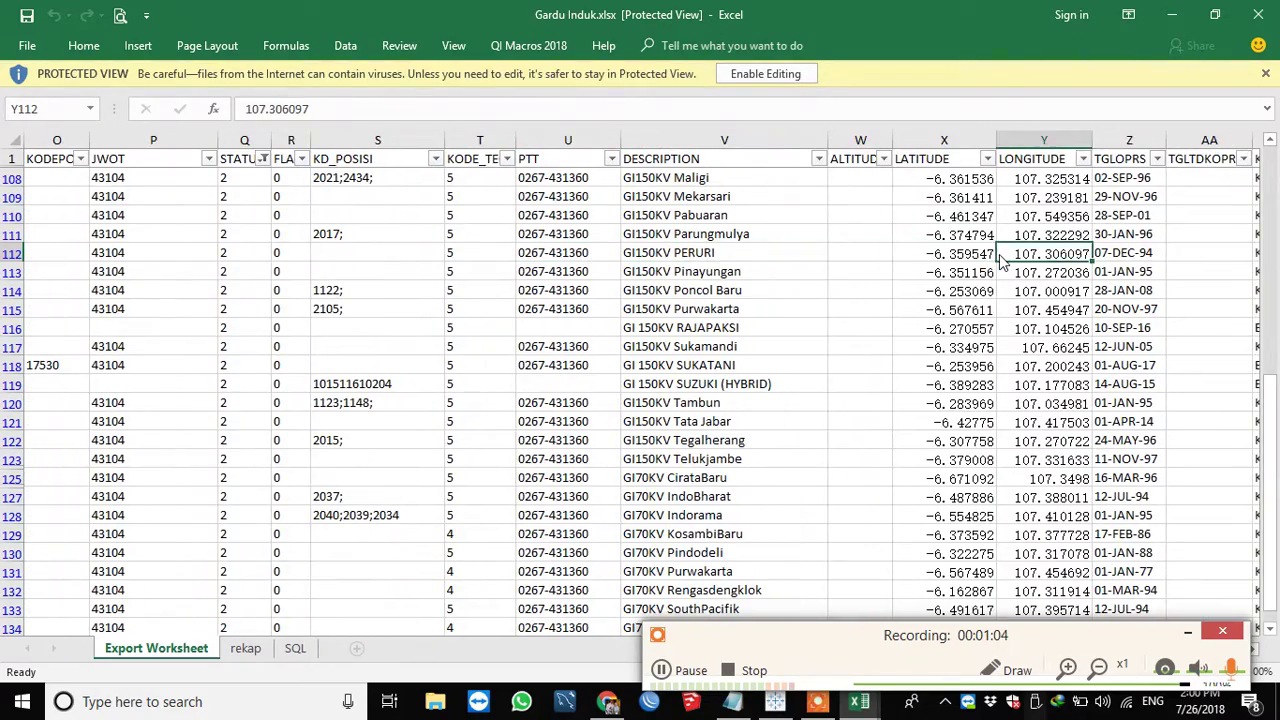
key(Left)
key(Left)
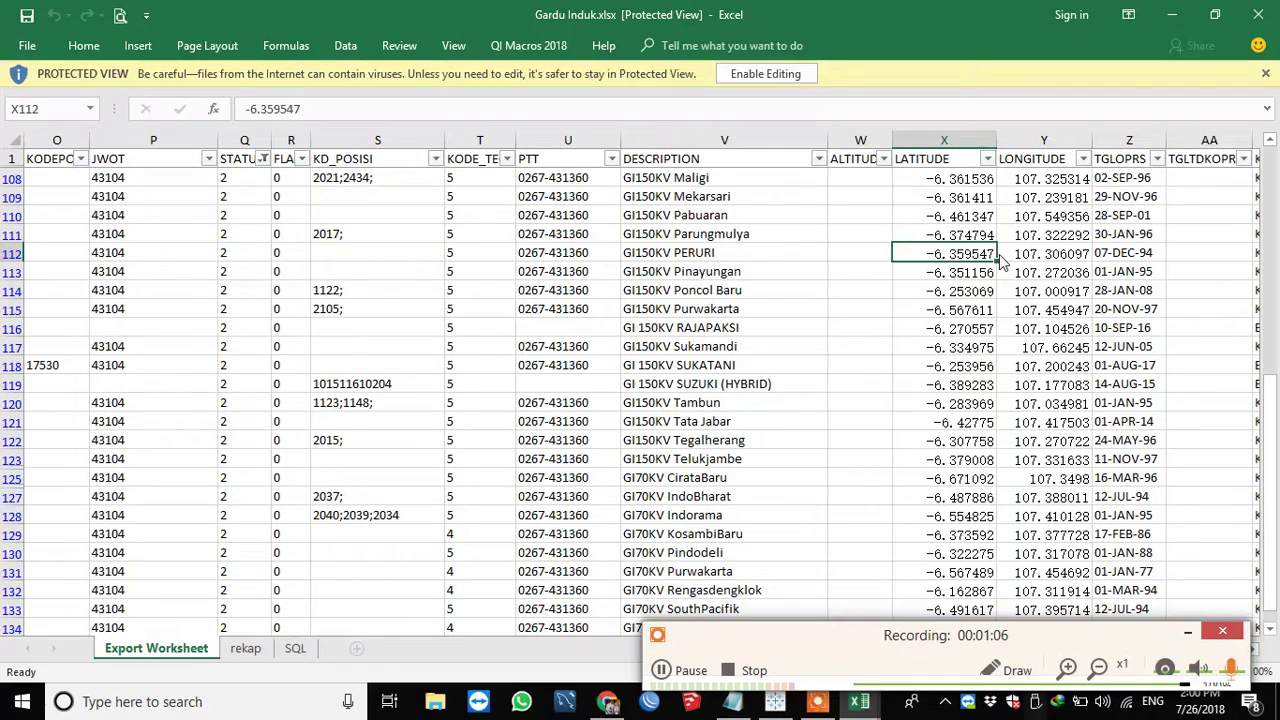
Bring up the TOWER (1).xlsx workbook and look through its unit, corridor, tower number and coordinate columns
mouse_move(866, 708)
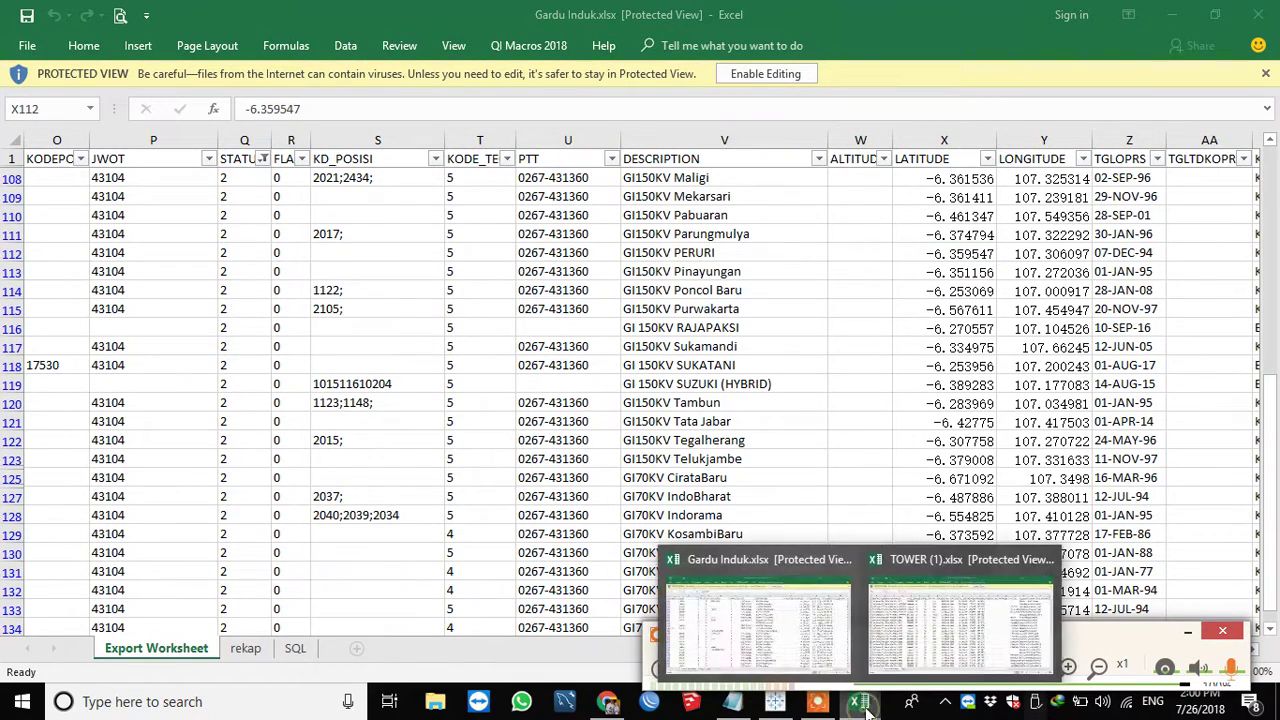
click(975, 660)
click(145, 270)
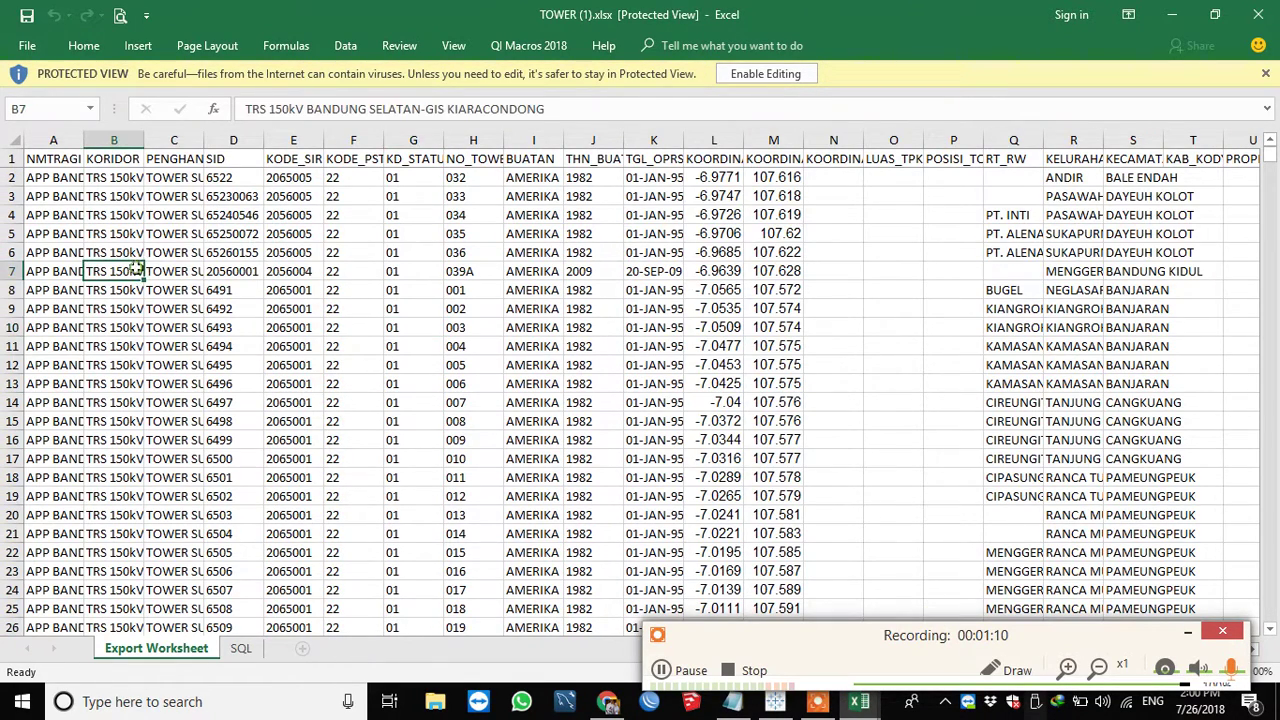
key(Left)
click(139, 276)
key(Right)
key(Right)
key(Right)
key(Right)
key(Right)
key(Right)
key(Right)
key(Right)
key(Right)
key(Right)
key(Right)
key(Right)
key(Right)
key(Right)
key(Right)
key(Right)
key(Right)
key(Right)
key(Right)
key(Right)
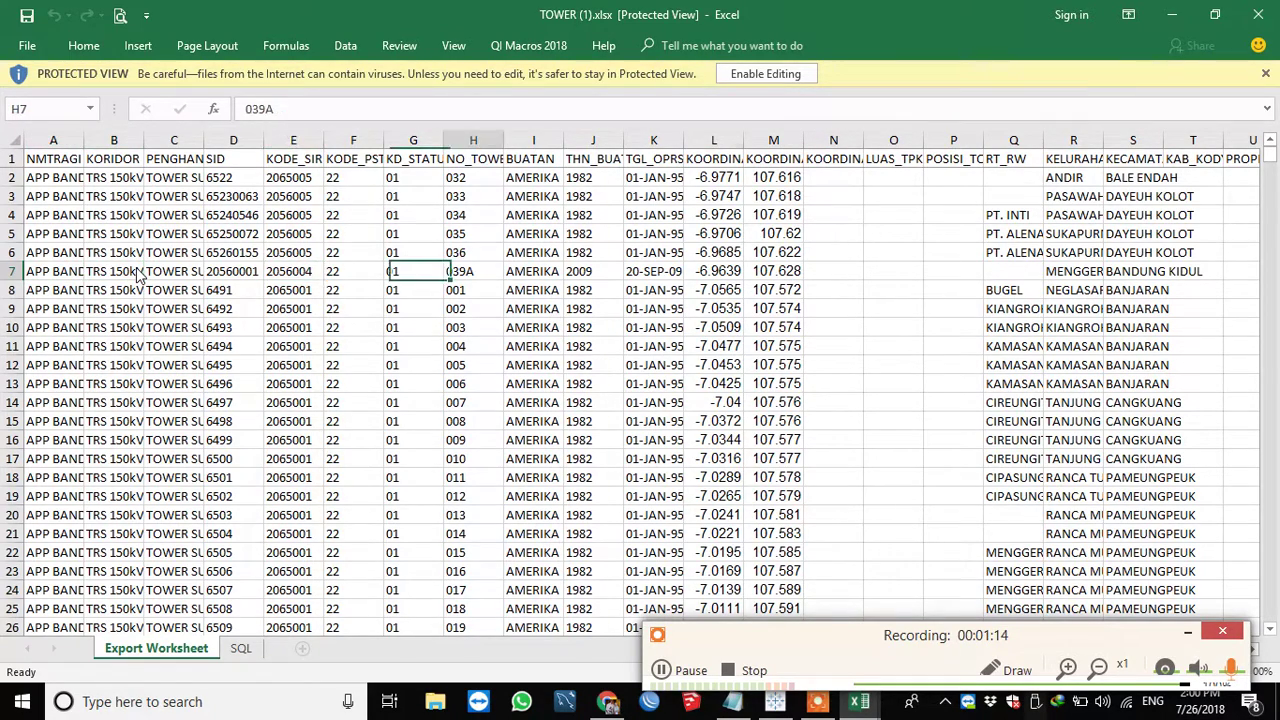
key(Left)
key(Left)
key(Left)
key(Left)
key(Left)
key(Left)
key(Left)
key(Left)
key(Left)
key(Left)
key(Left)
key(Left)
key(Left)
key(Left)
key(Left)
key(Left)
key(Left)
key(Left)
key(Left)
key(Left)
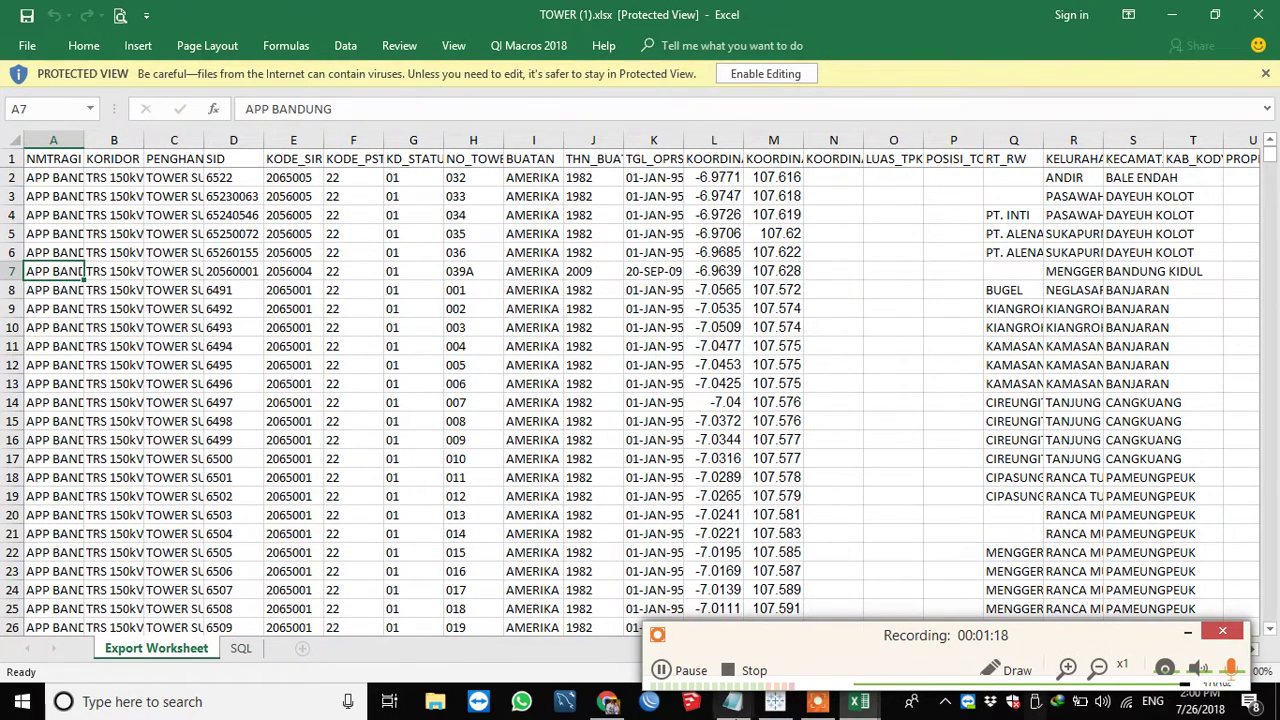
Return to the Notepad instructions and highlight step 2, "Siapkan peta di Mapbox."
click(738, 704)
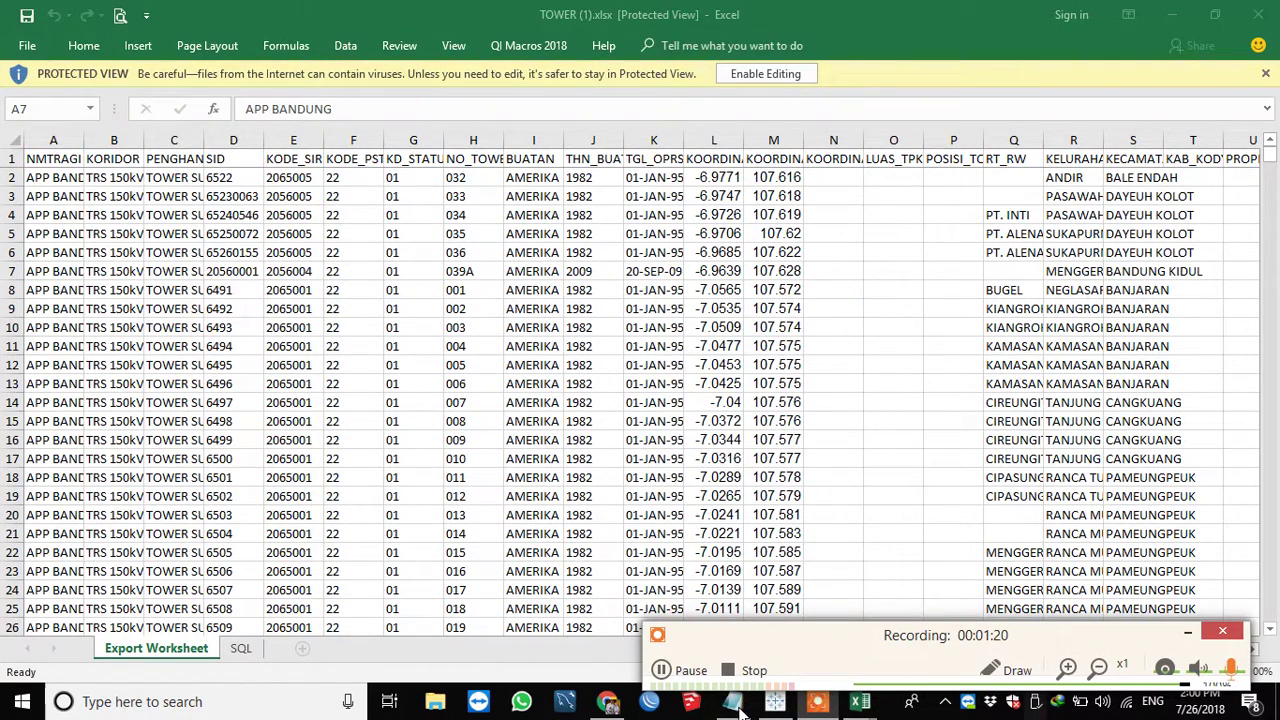
click(661, 670)
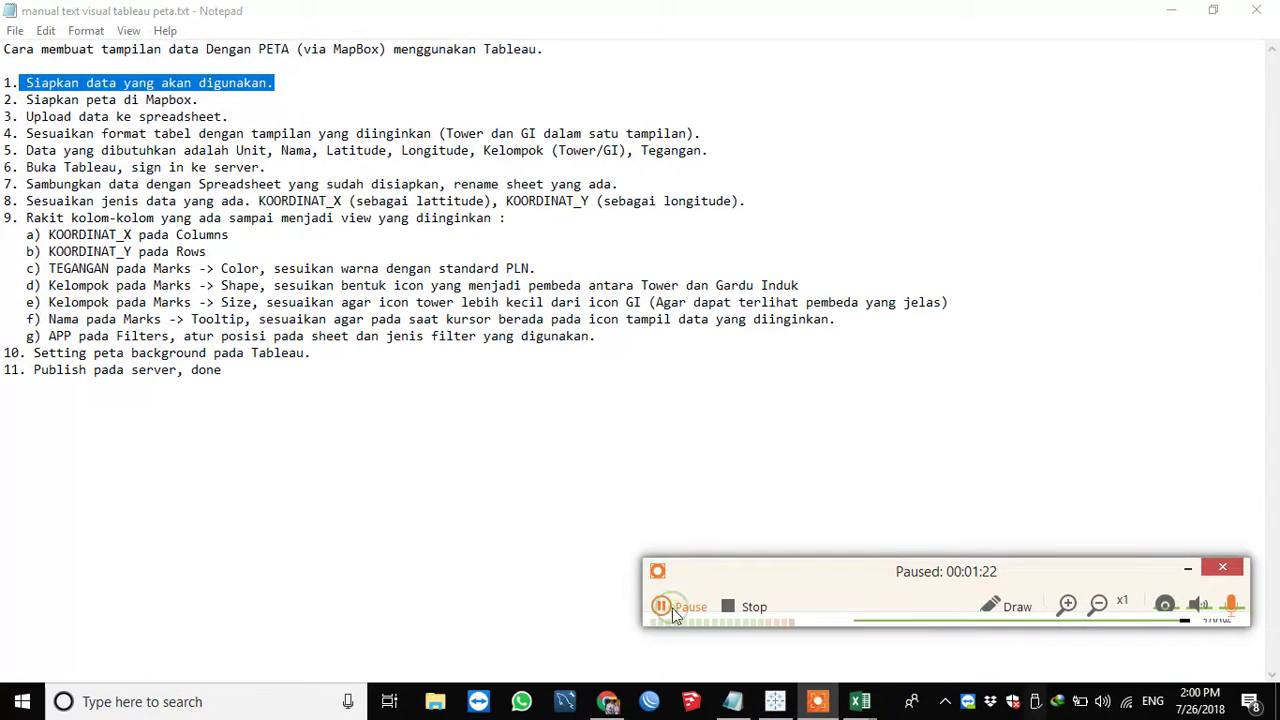
click(663, 607)
drag(200, 100, 27, 101)
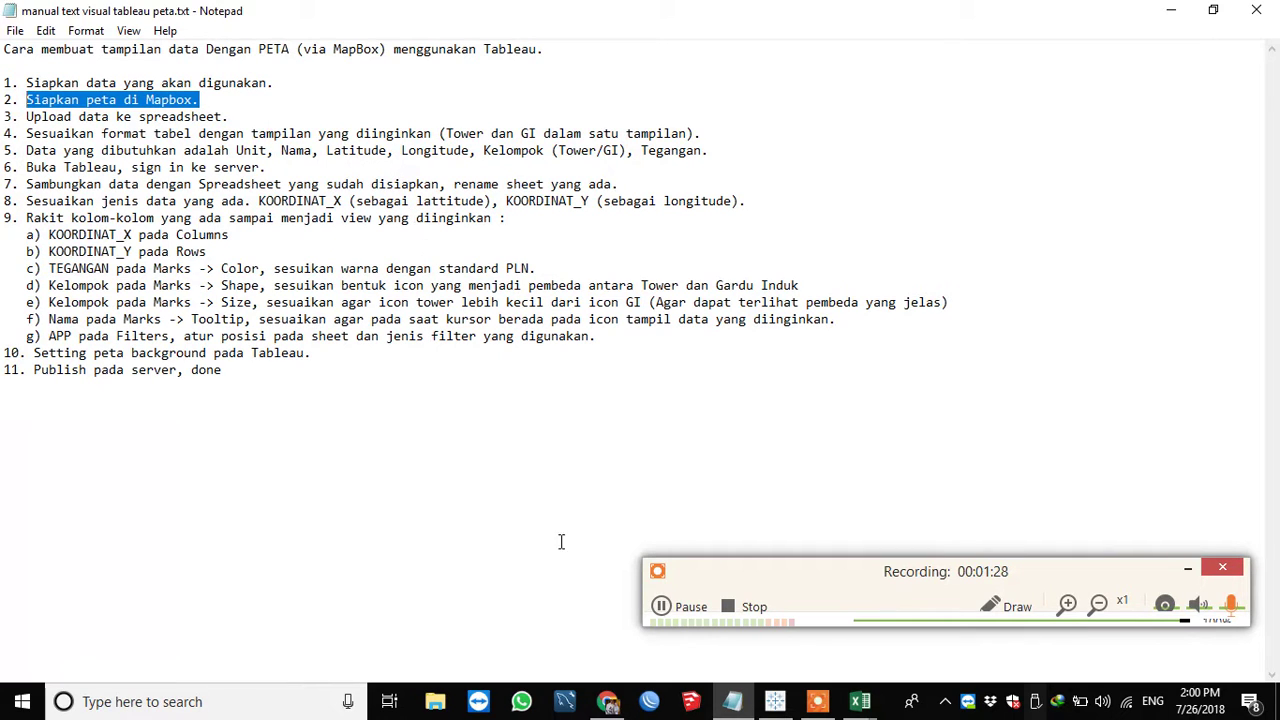
Switch to the Mapbox site in Chrome, sign in with the saved username and password, and open Mapbox Studio
click(608, 700)
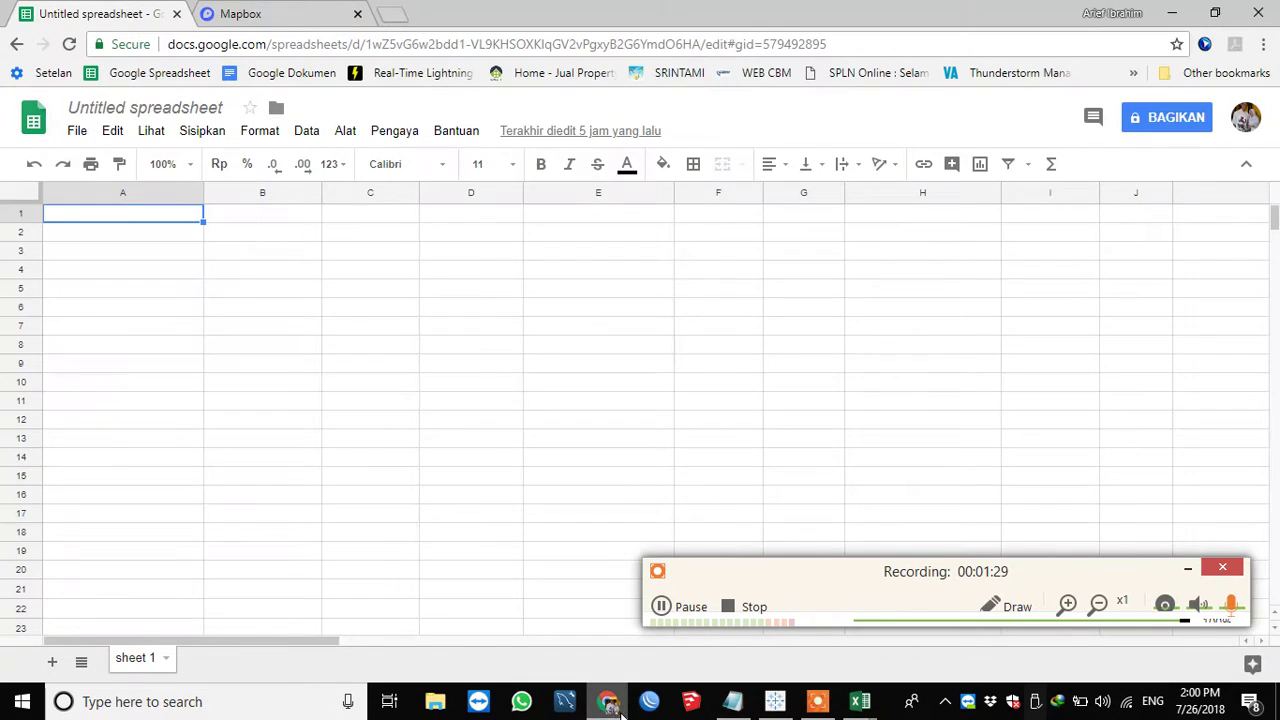
click(277, 14)
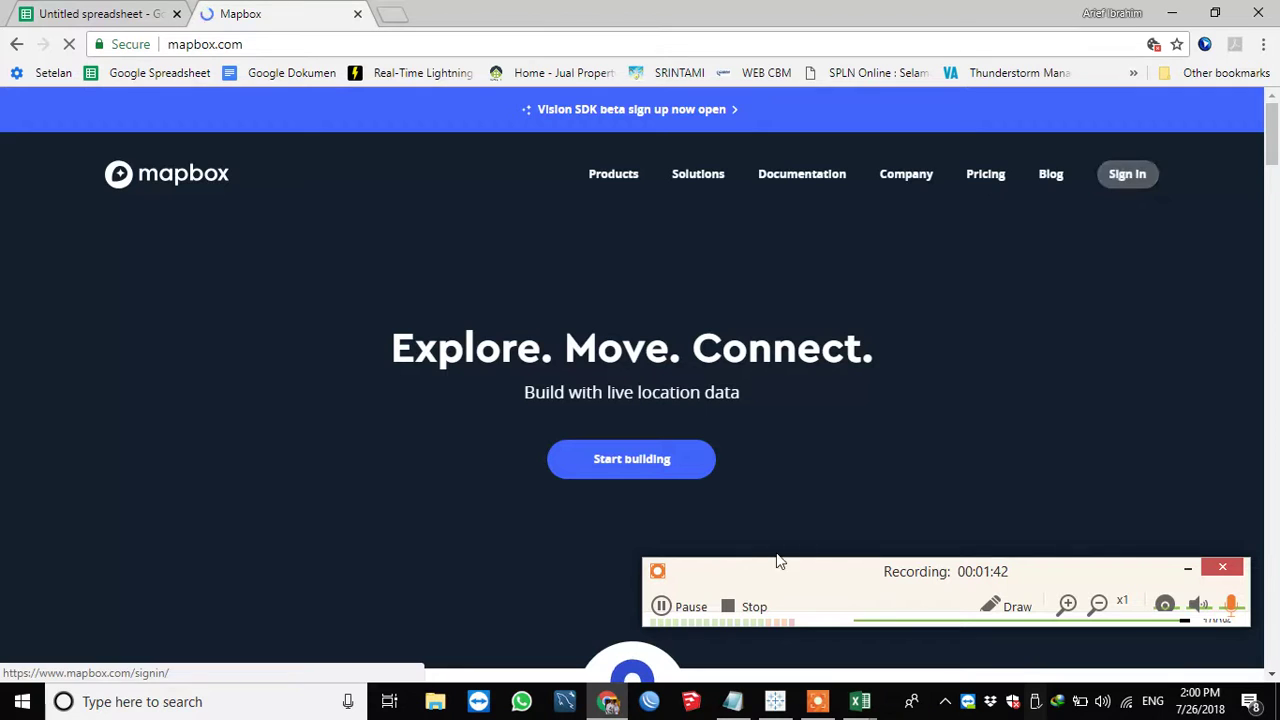
click(1130, 178)
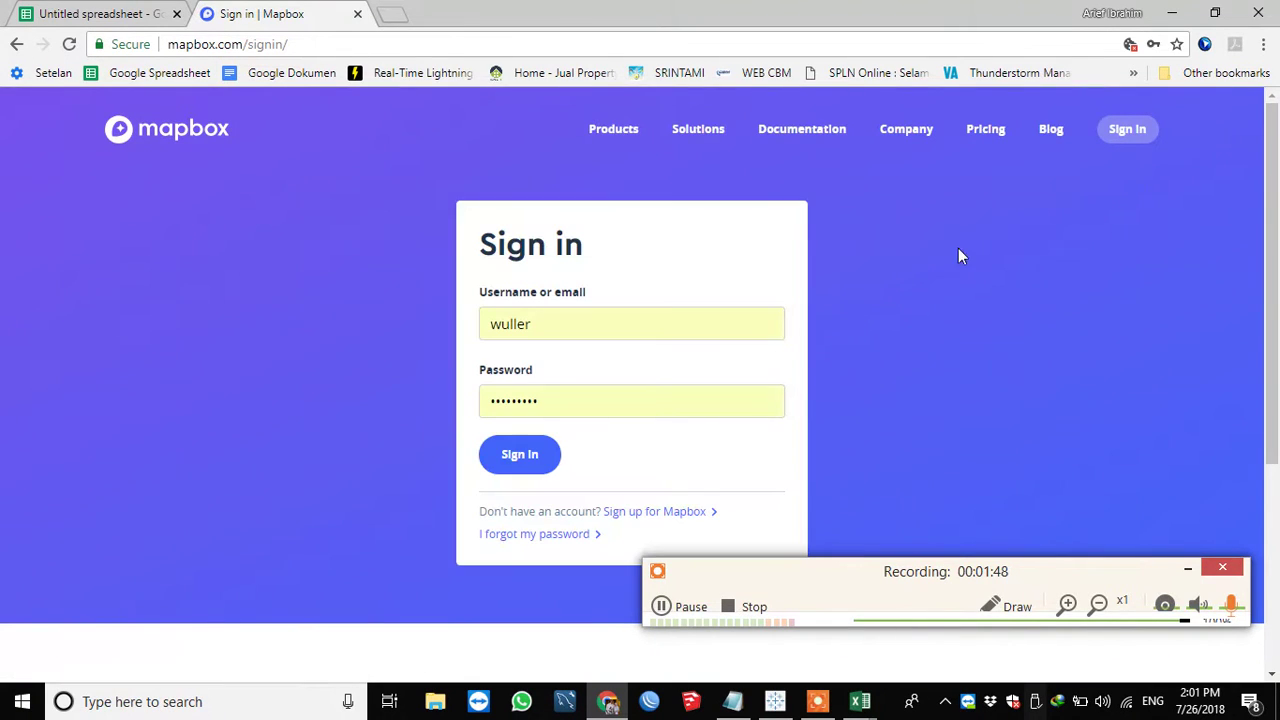
click(495, 462)
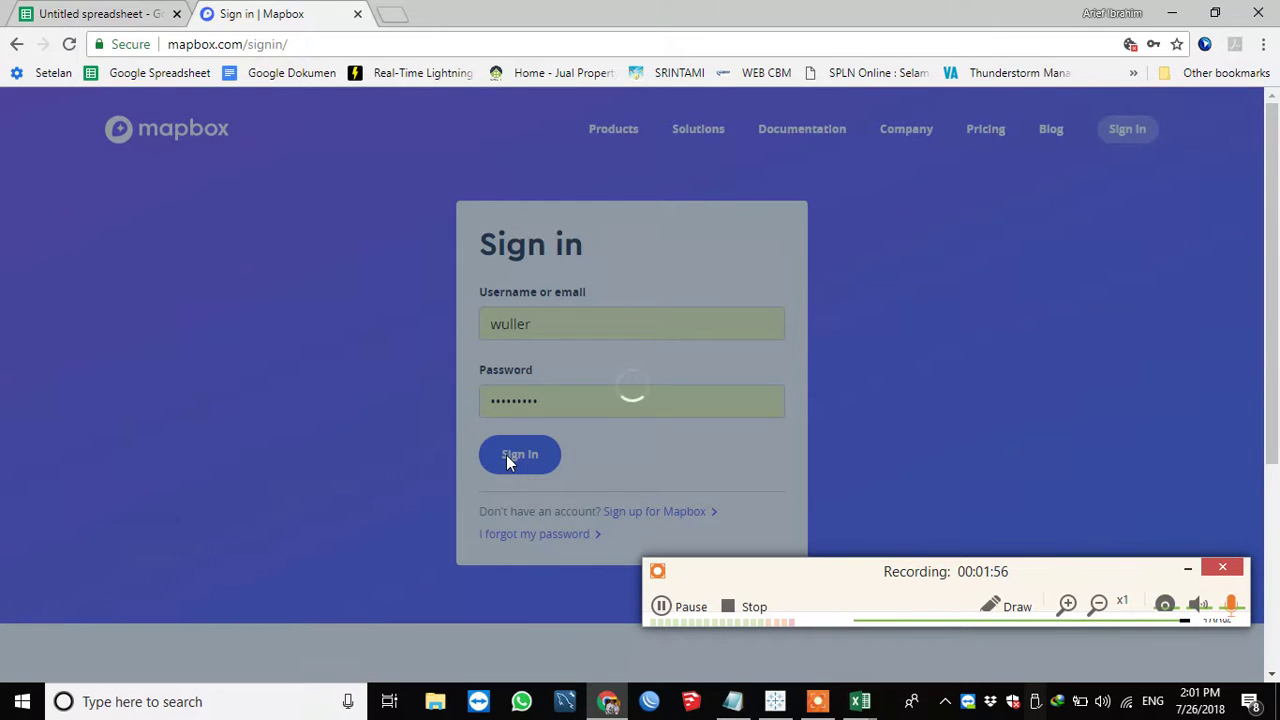
click(690, 607)
click(694, 607)
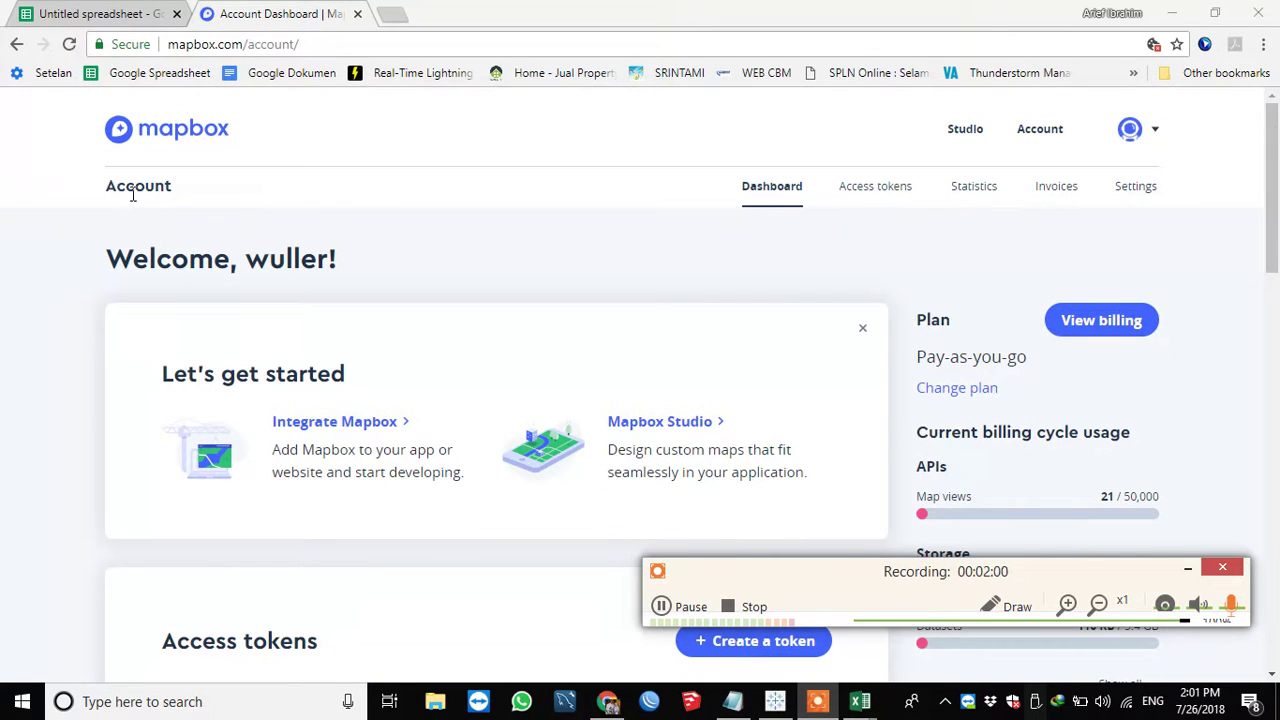
click(962, 133)
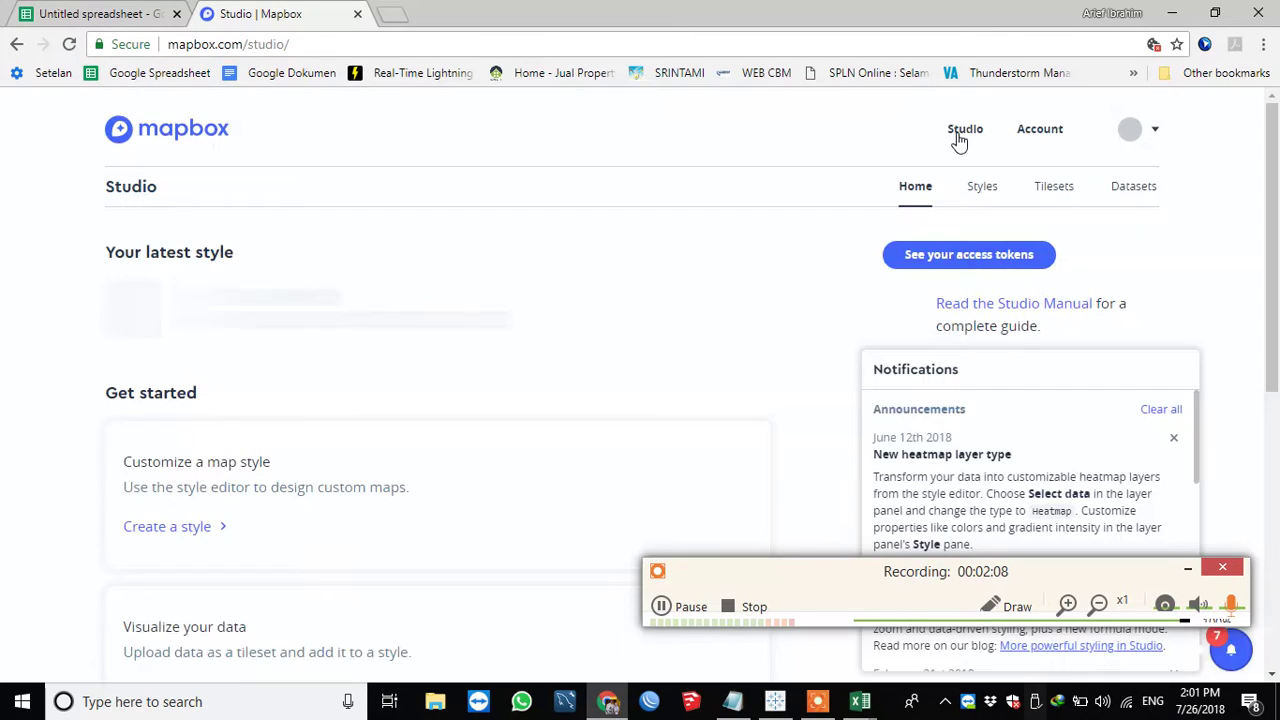
Open the Styles list in Mapbox Studio and bring up the Share, develop & use page of the Satellite Streets style
click(983, 192)
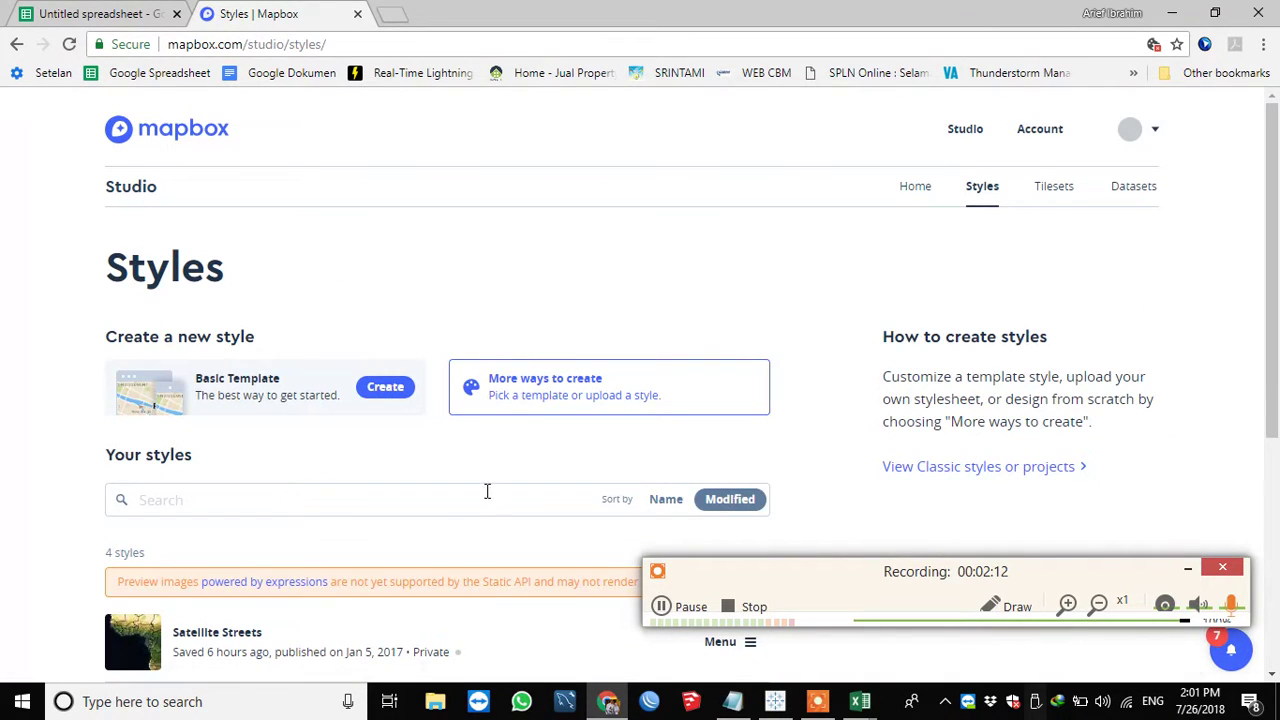
scroll(545, 480, down, 3)
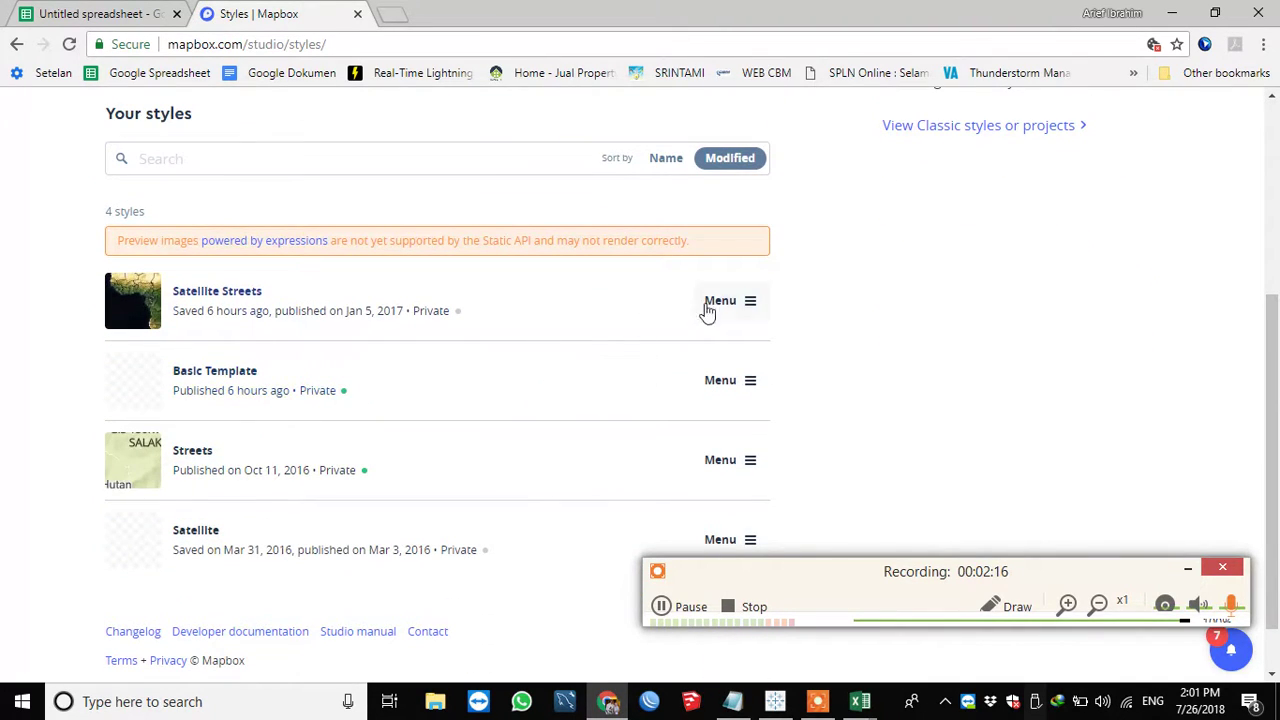
click(748, 304)
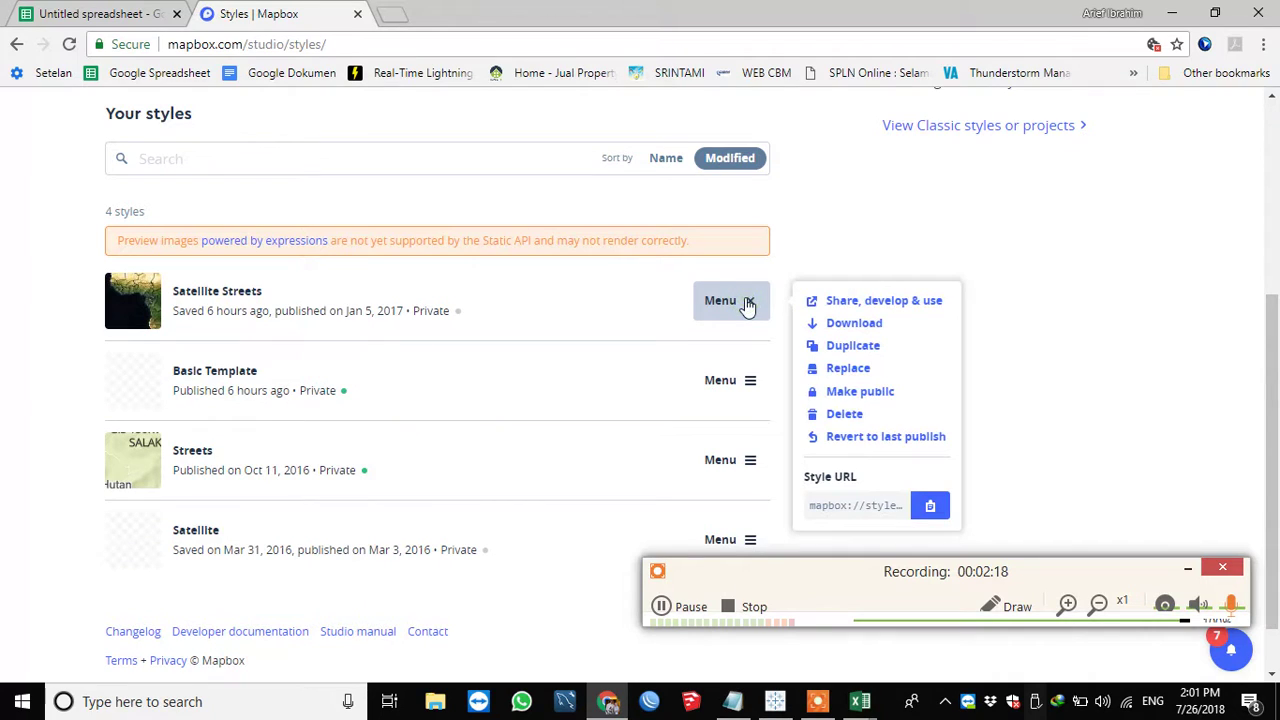
click(896, 308)
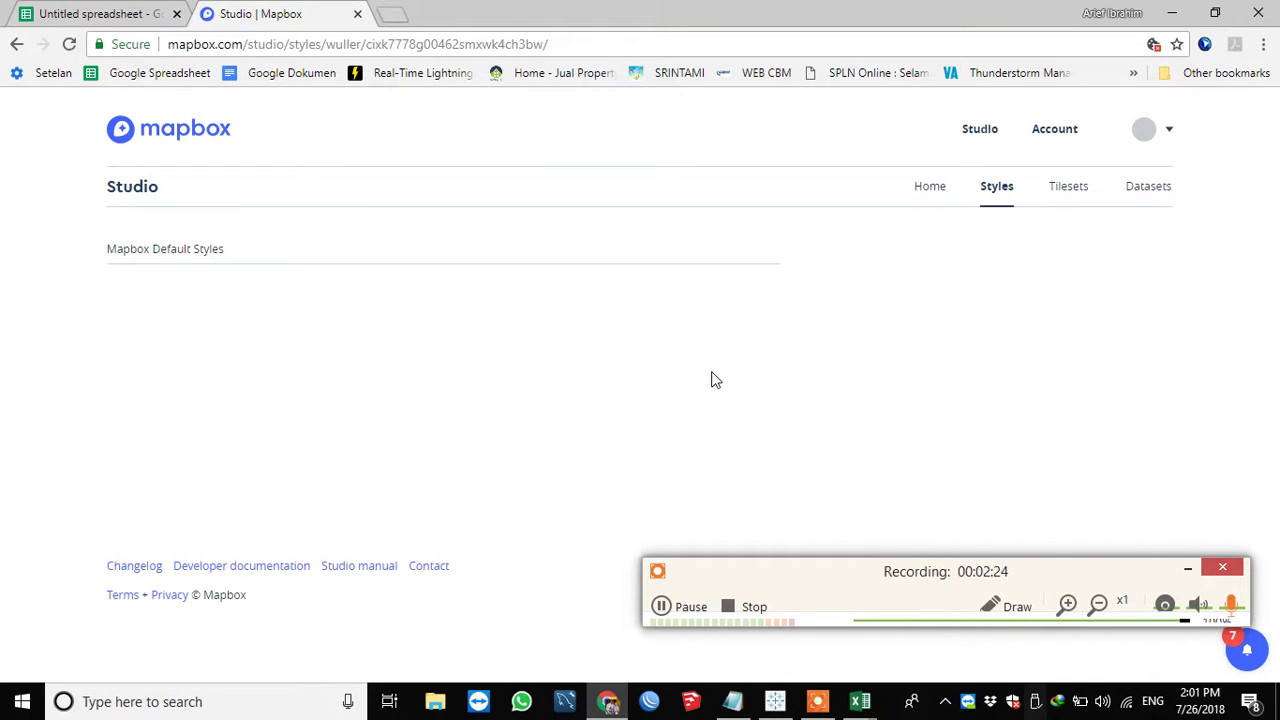
Find the options for using the style in GIS apps and show the Tableau integration URL
scroll(712, 375, down, 2)
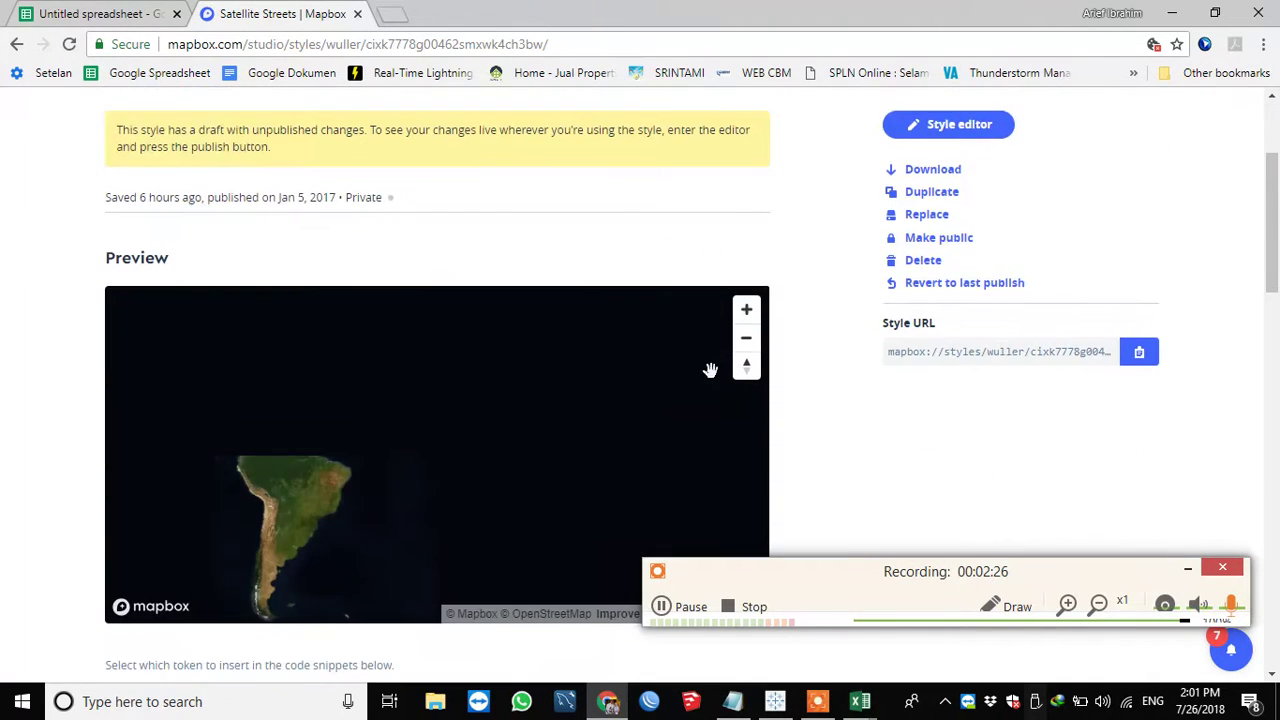
scroll(809, 306, down, 3)
scroll(810, 308, down, 4)
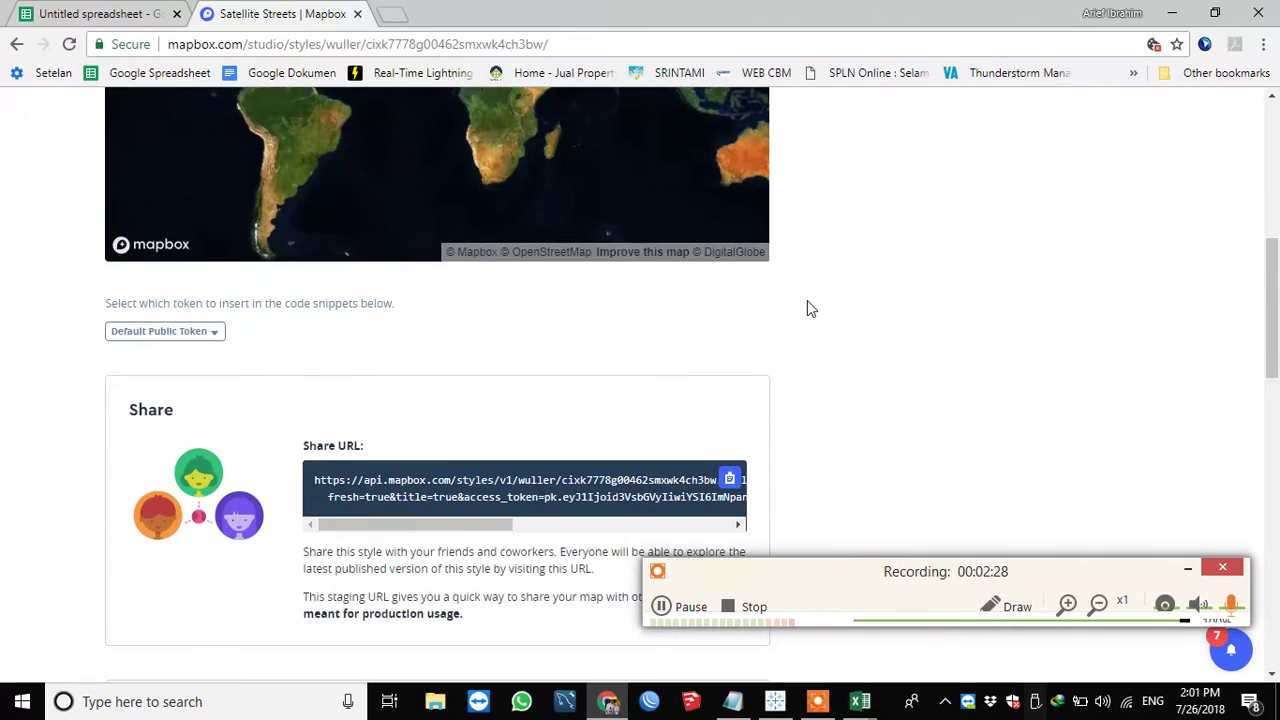
scroll(810, 308, down, 3)
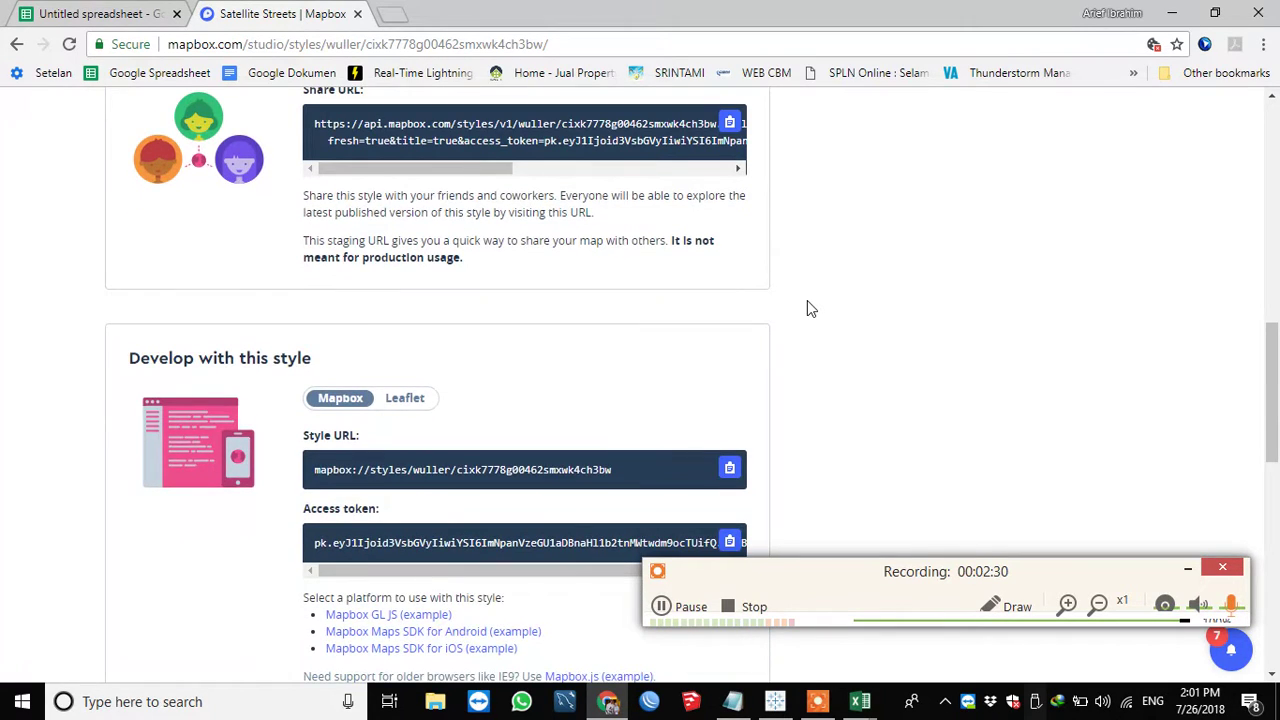
scroll(807, 308, down, 3)
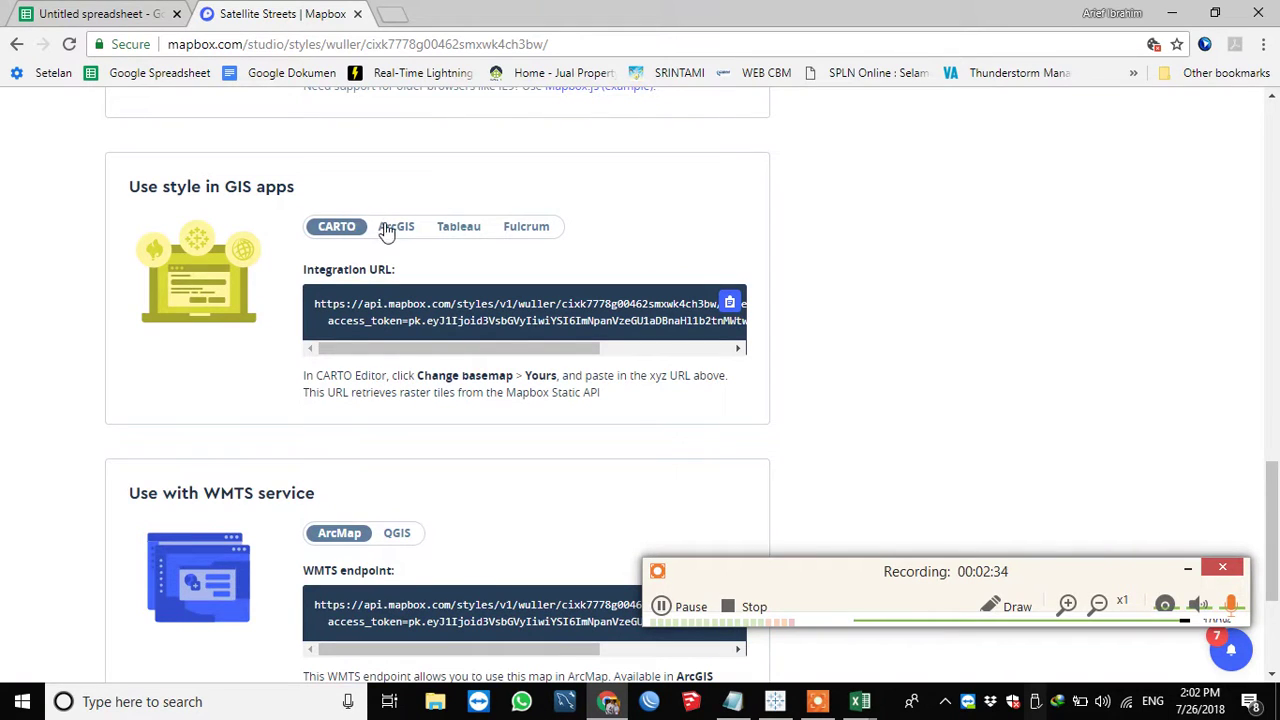
click(458, 229)
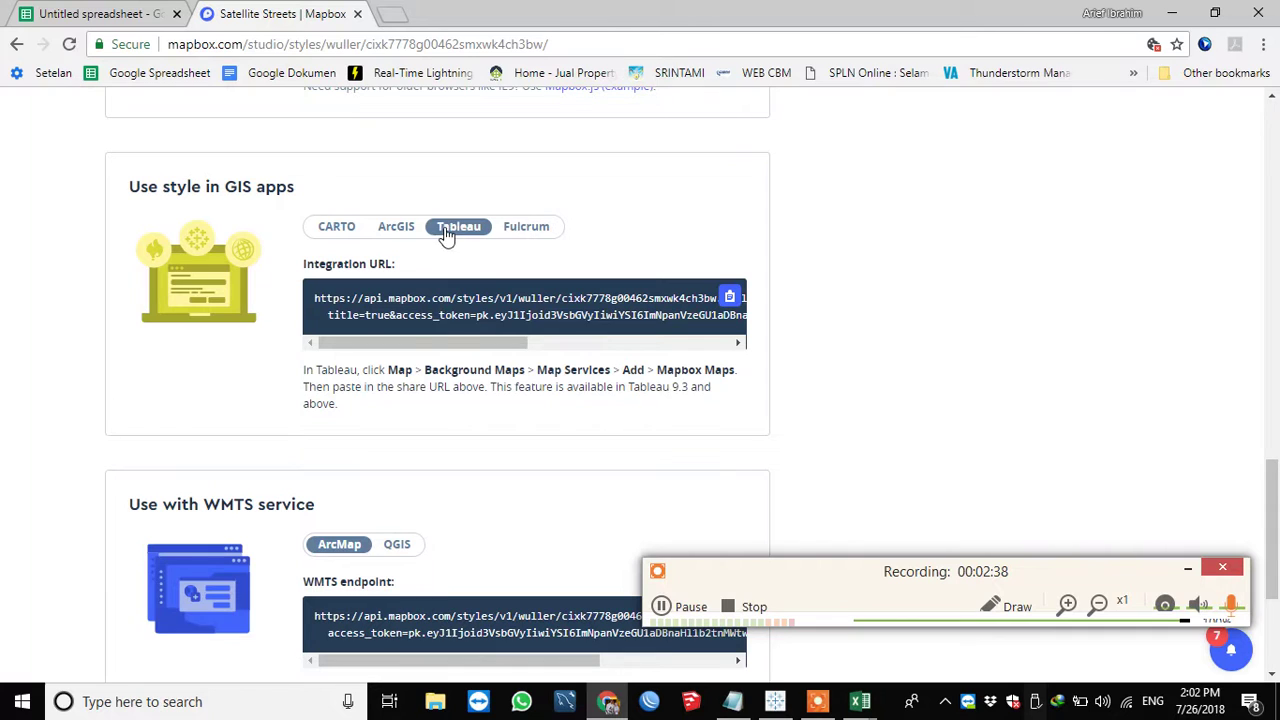
click(676, 612)
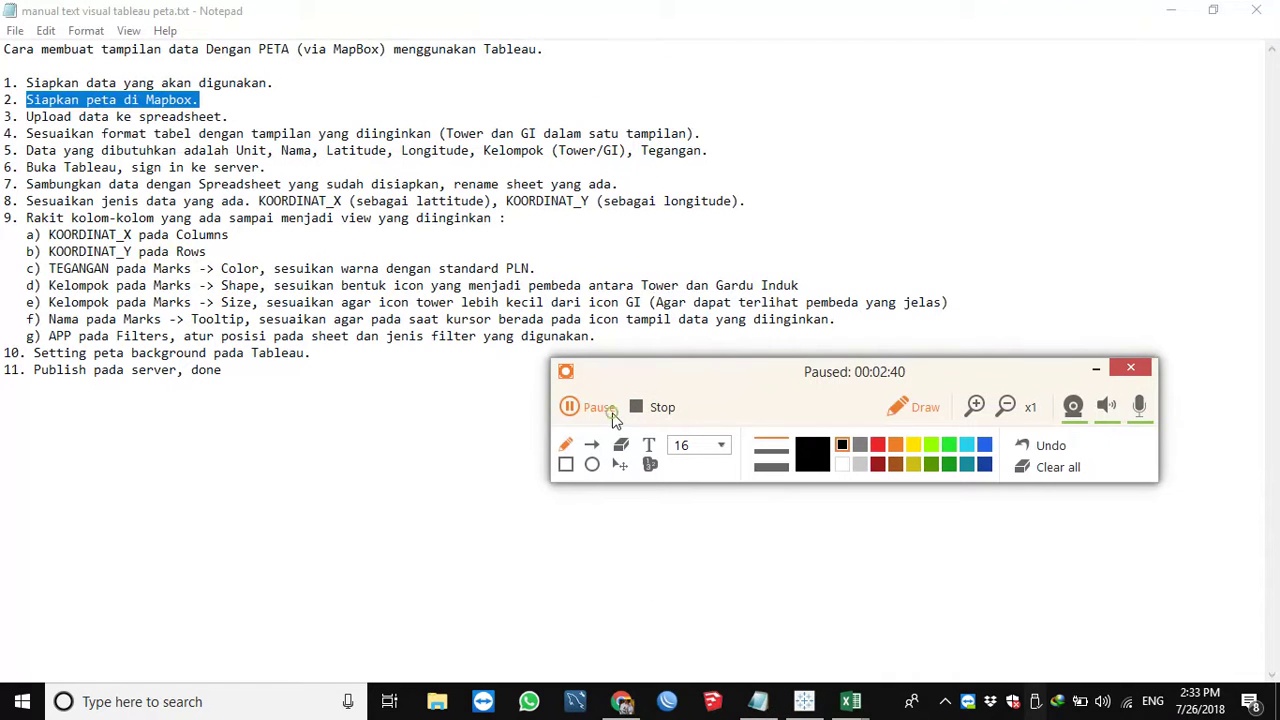
click(575, 407)
drag(232, 115, 168, 118)
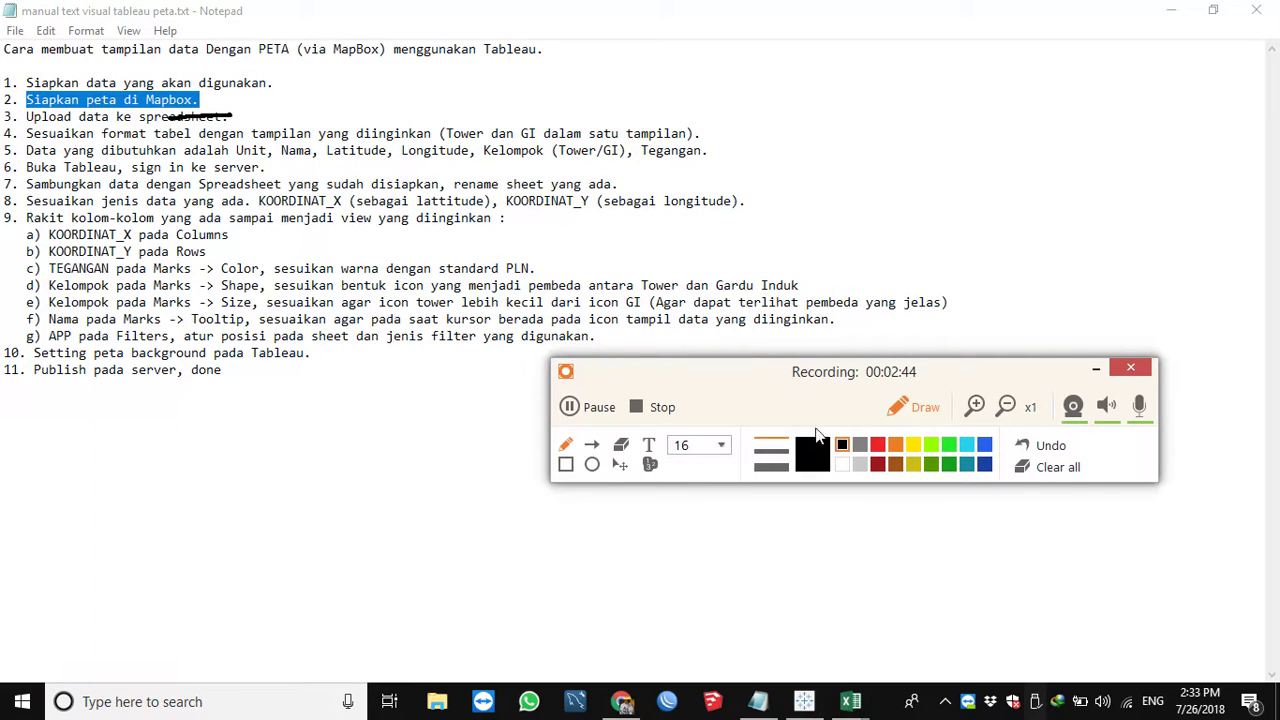
click(903, 411)
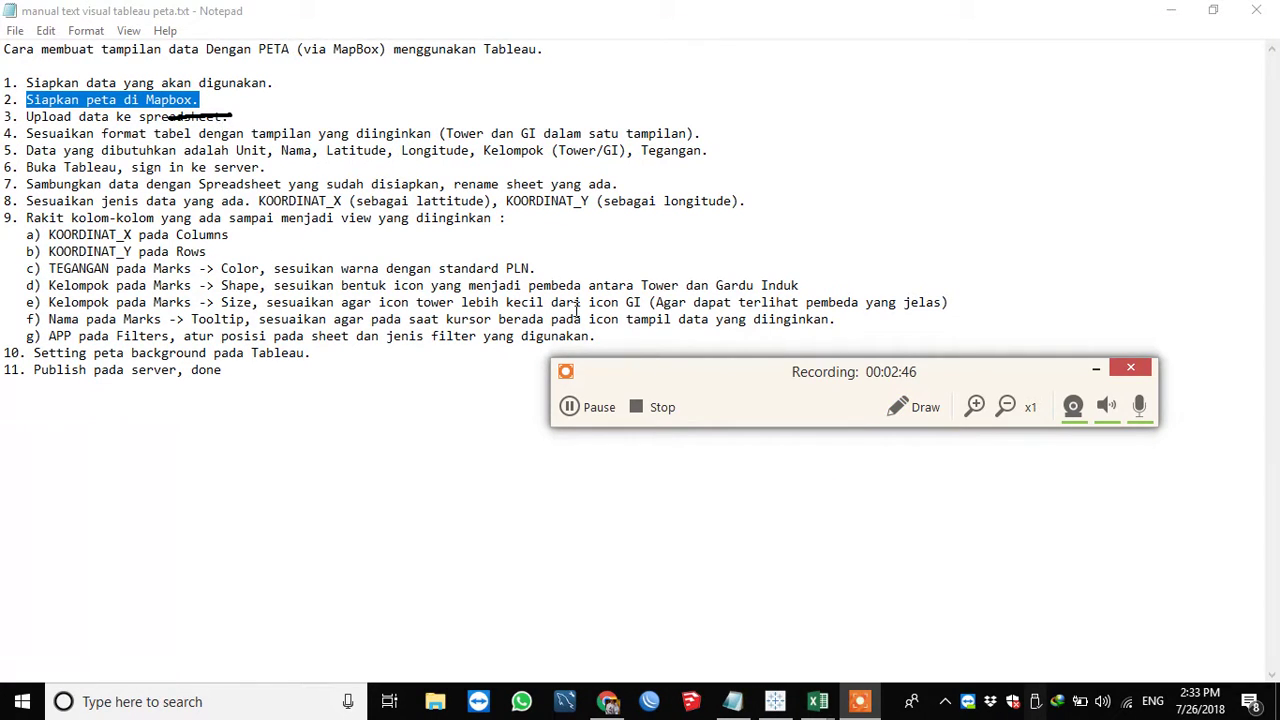
Highlight step 3, "Upload data ke spreadsheet.", in the Notepad instructions
click(590, 408)
click(590, 408)
drag(236, 116, 28, 118)
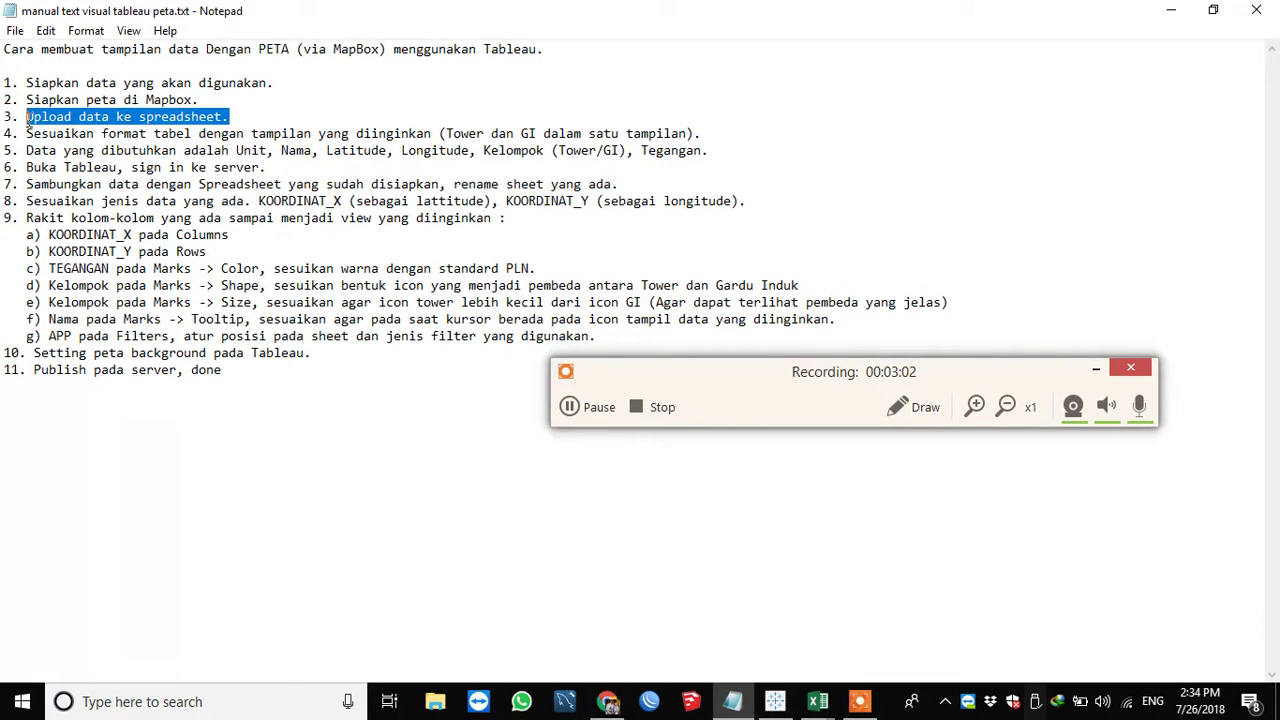
click(598, 408)
click(598, 408)
Switch to Chrome and bring up the empty Untitled spreadsheet in Google Sheets
click(608, 702)
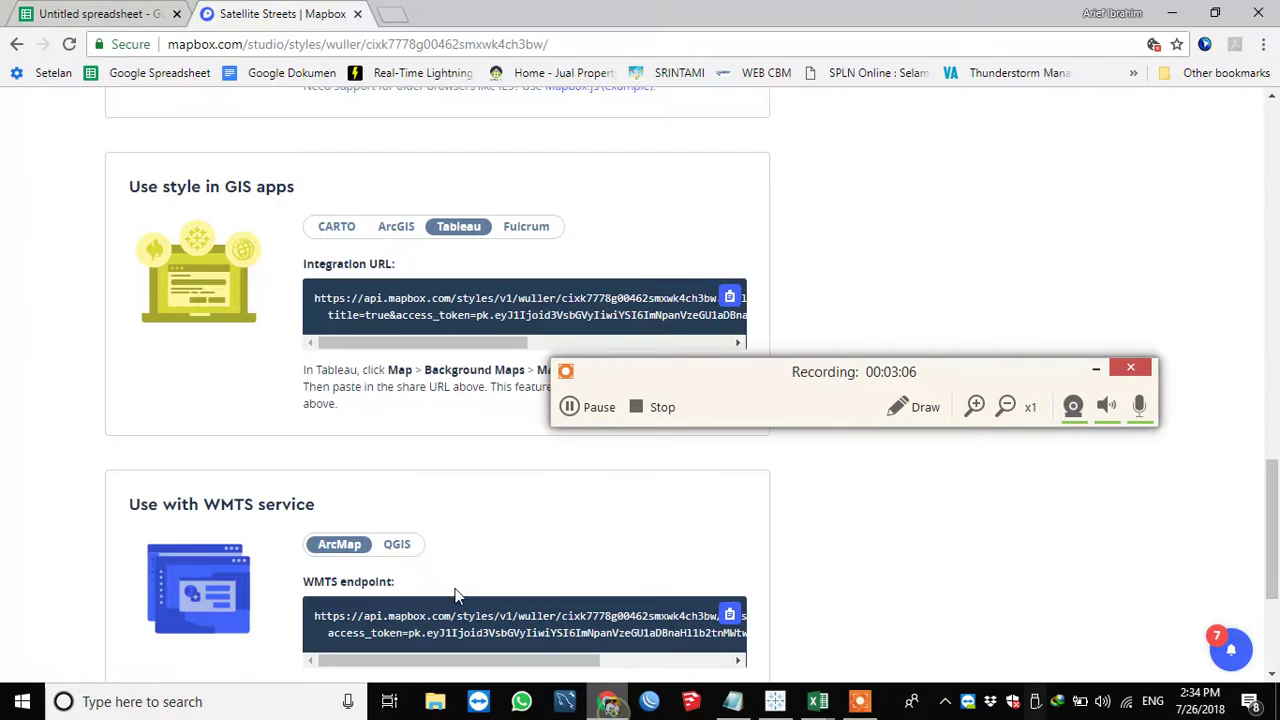
click(120, 14)
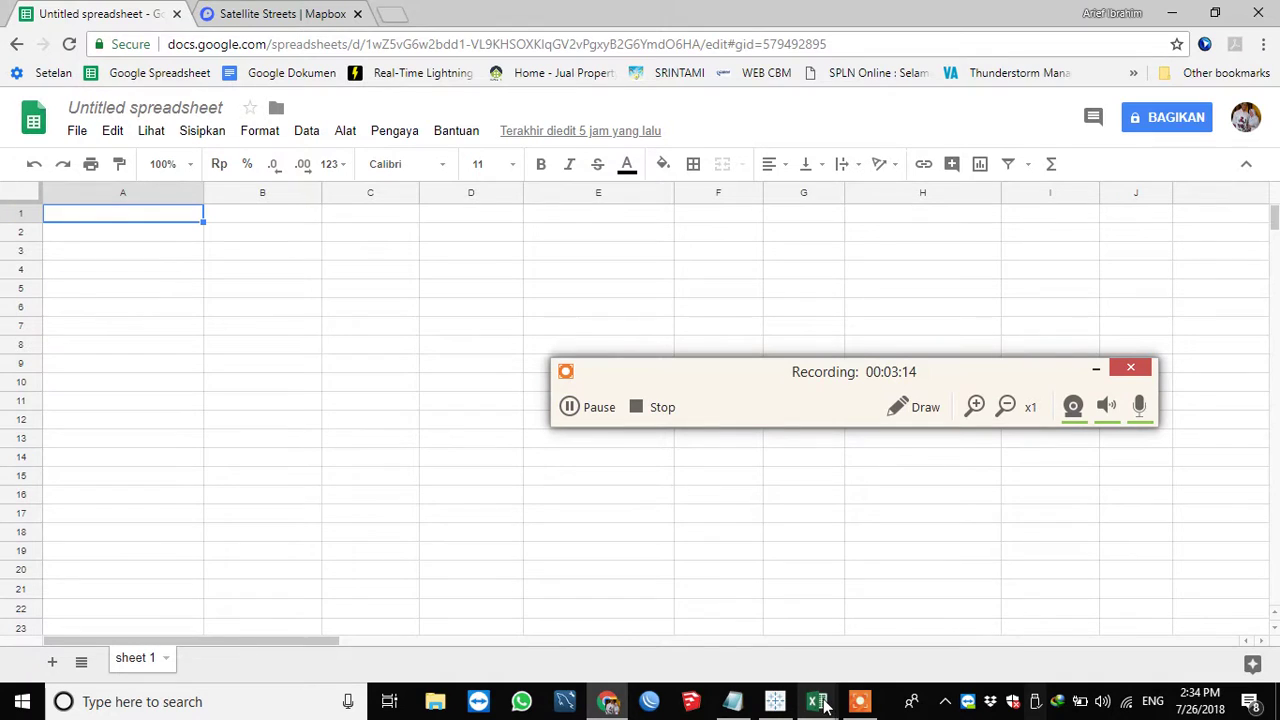
click(179, 312)
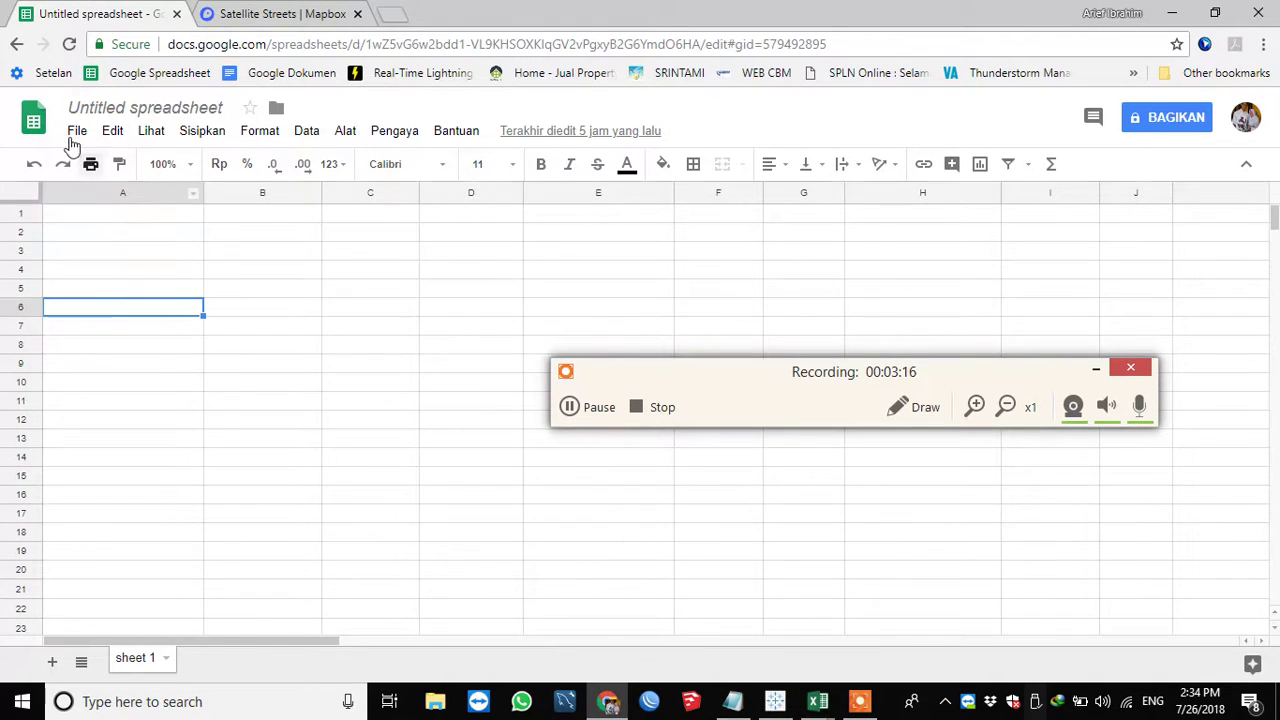
Start a file import into the spreadsheet and upload TOWER (1).xlsx from the Downloads folder
click(75, 132)
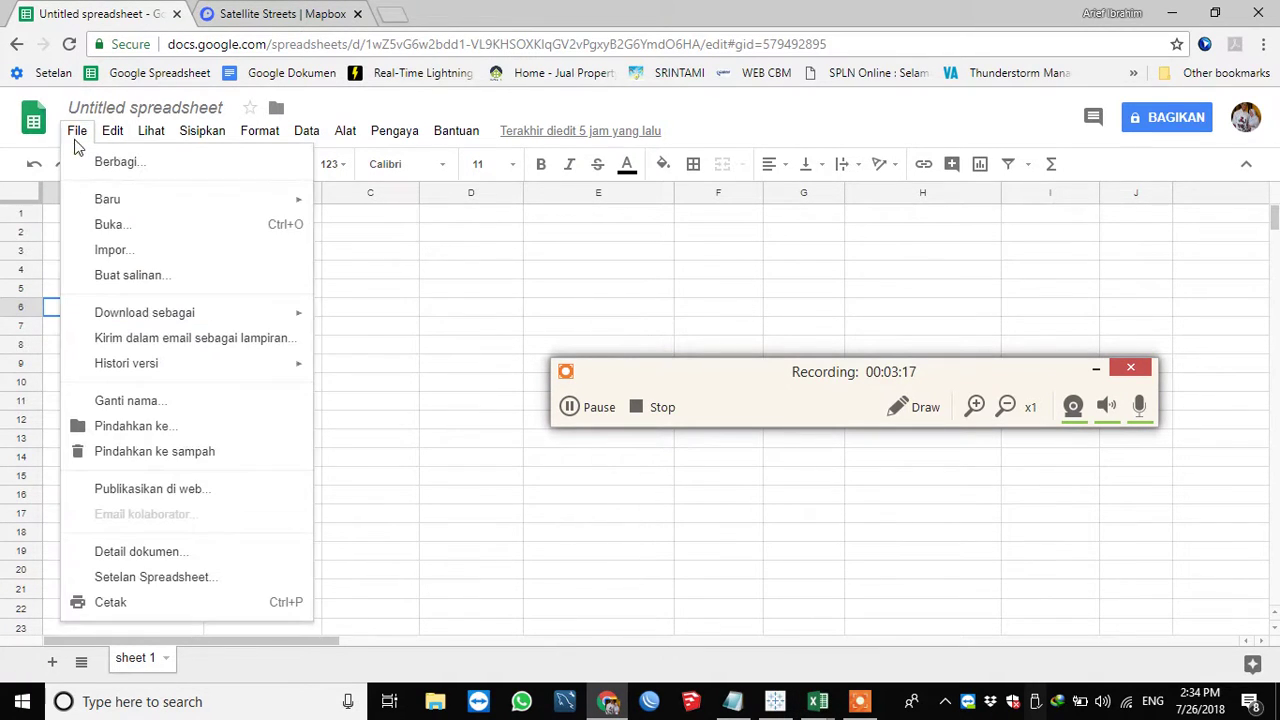
click(147, 251)
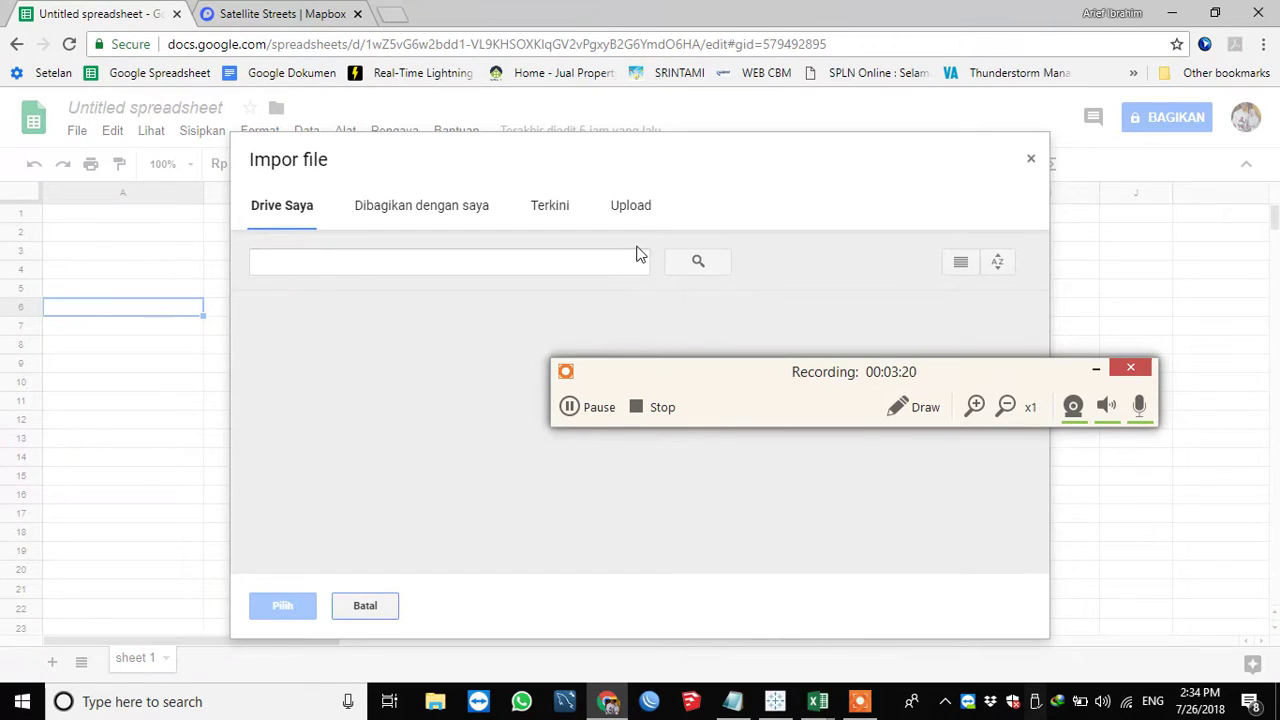
click(650, 207)
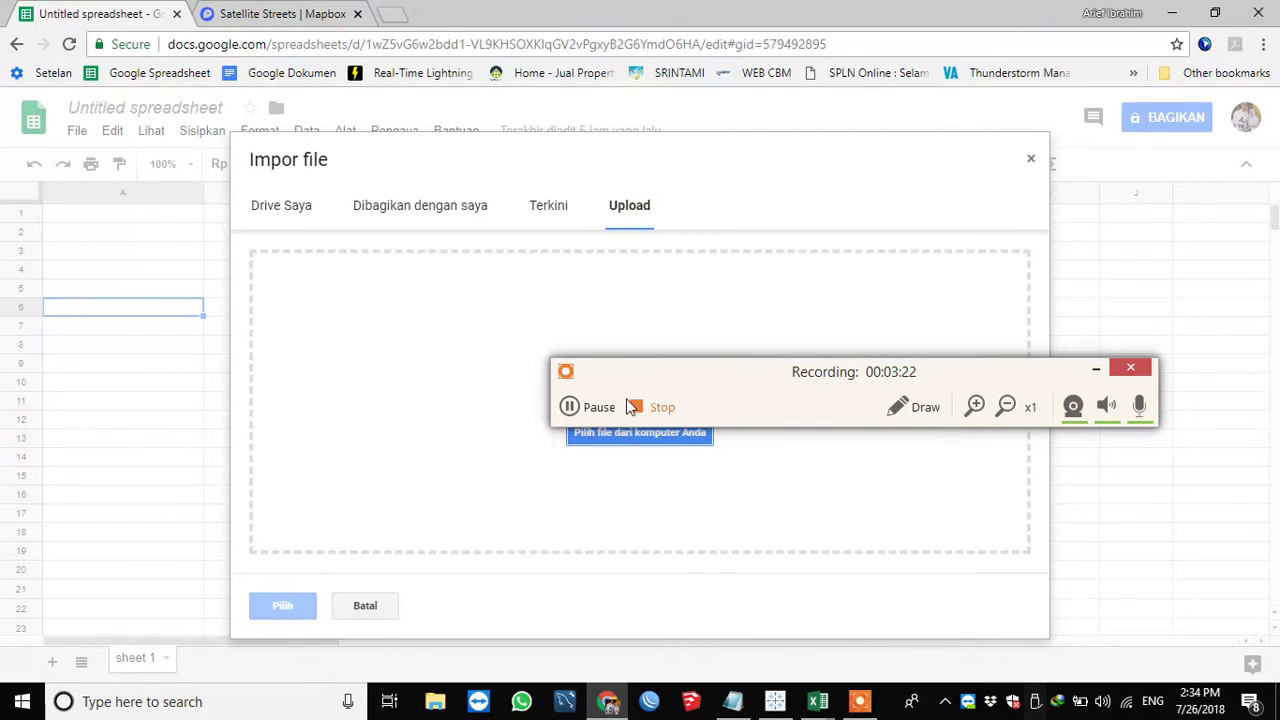
click(649, 441)
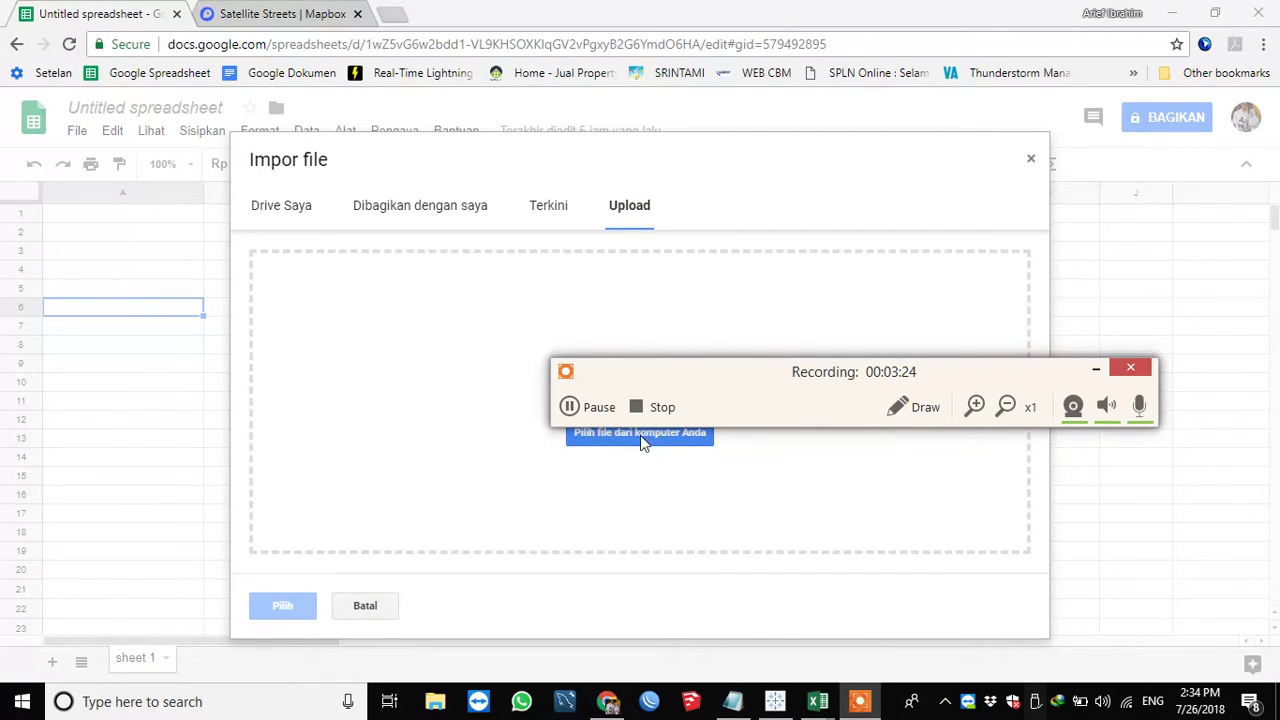
click(590, 407)
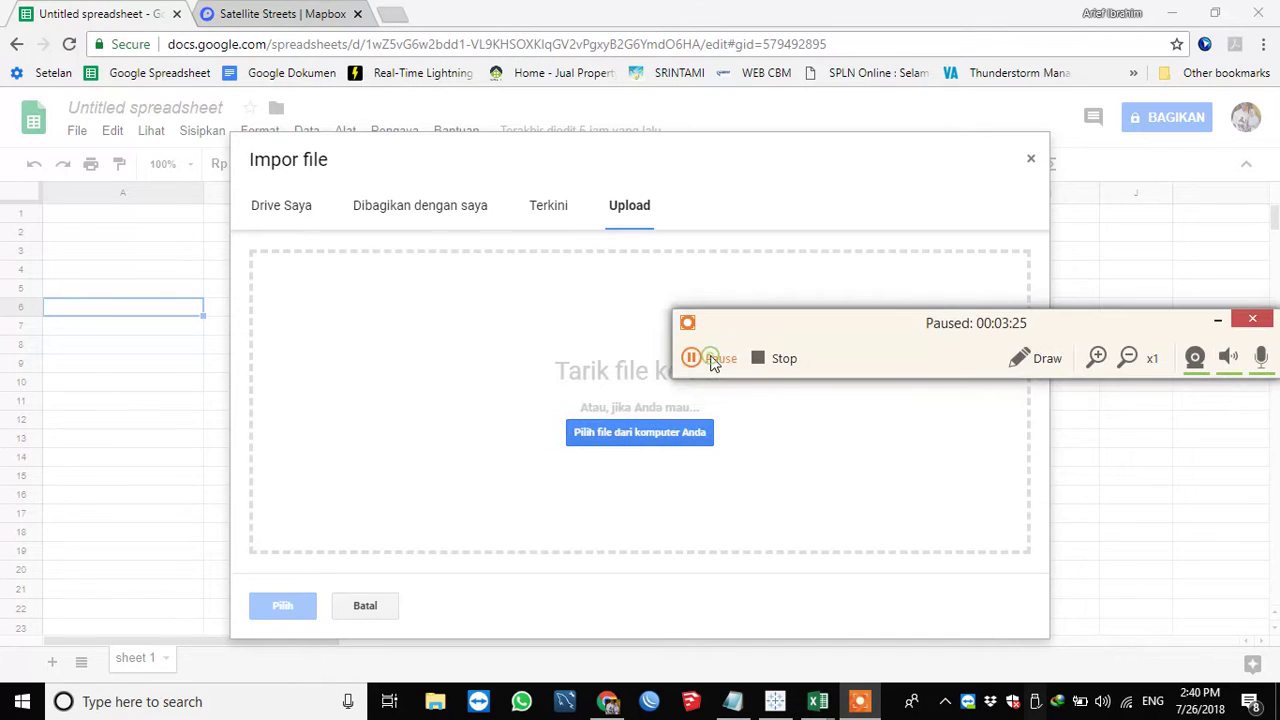
click(692, 358)
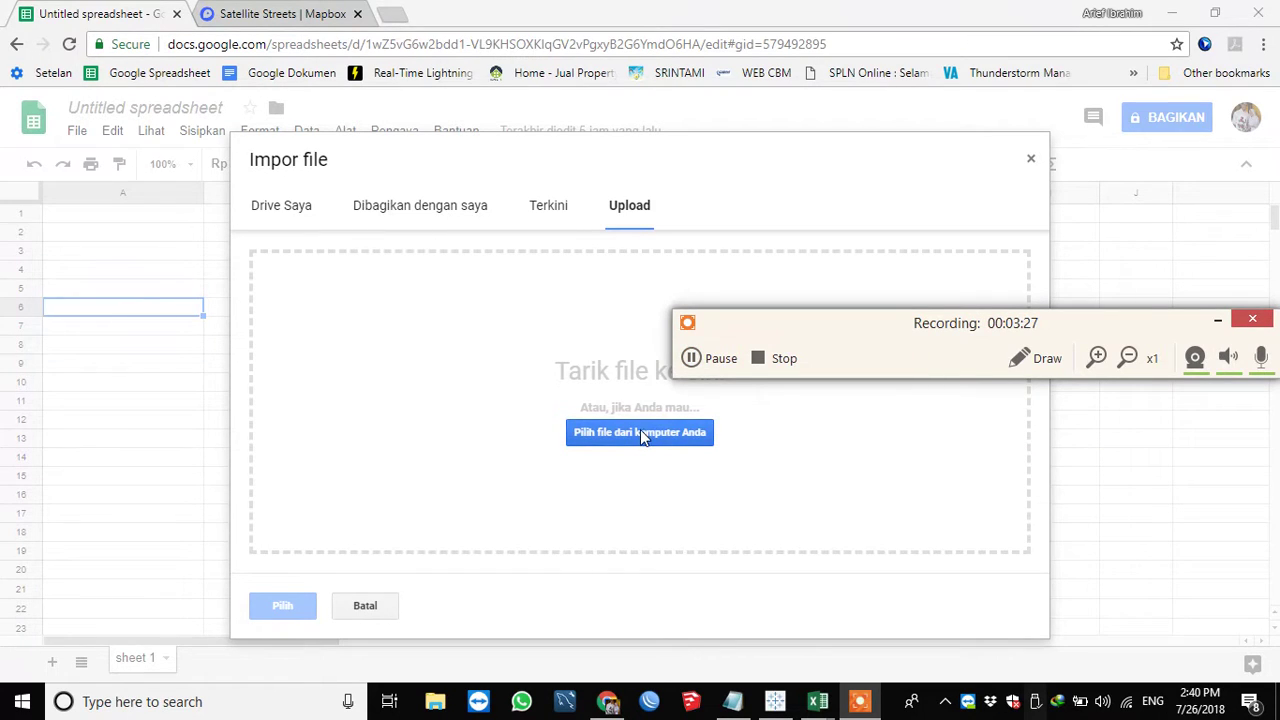
click(643, 435)
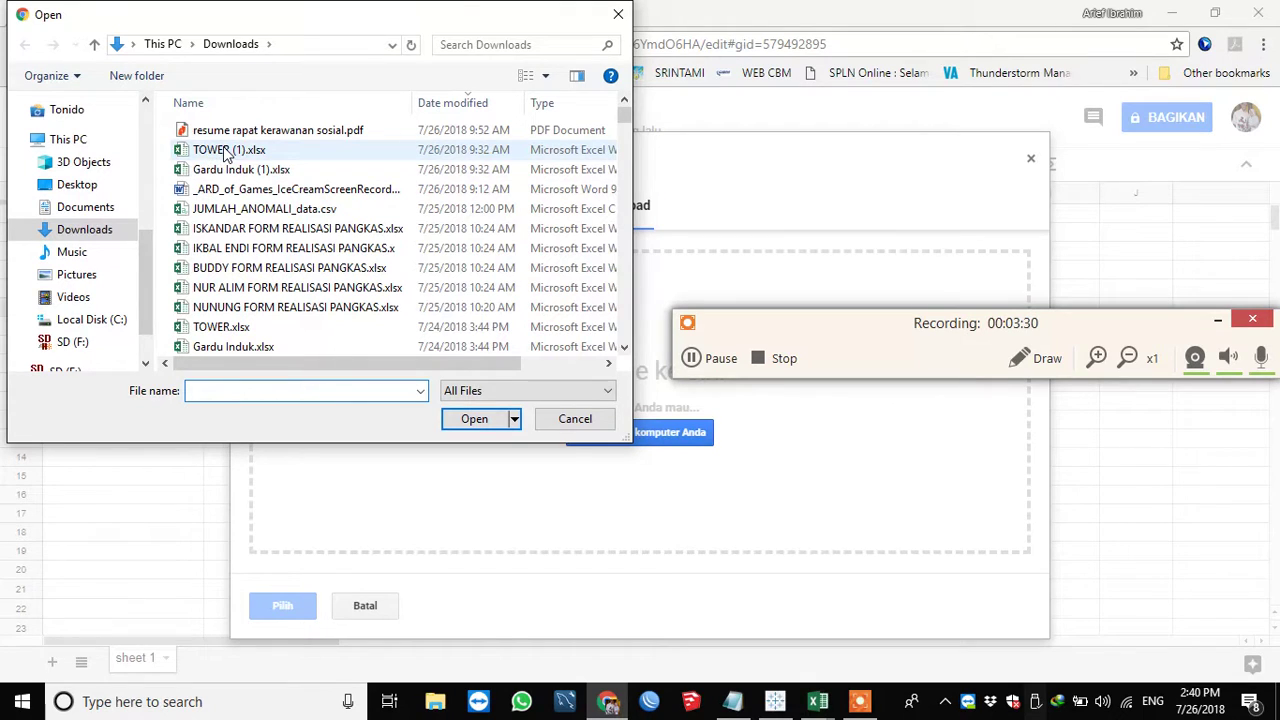
double_click(238, 155)
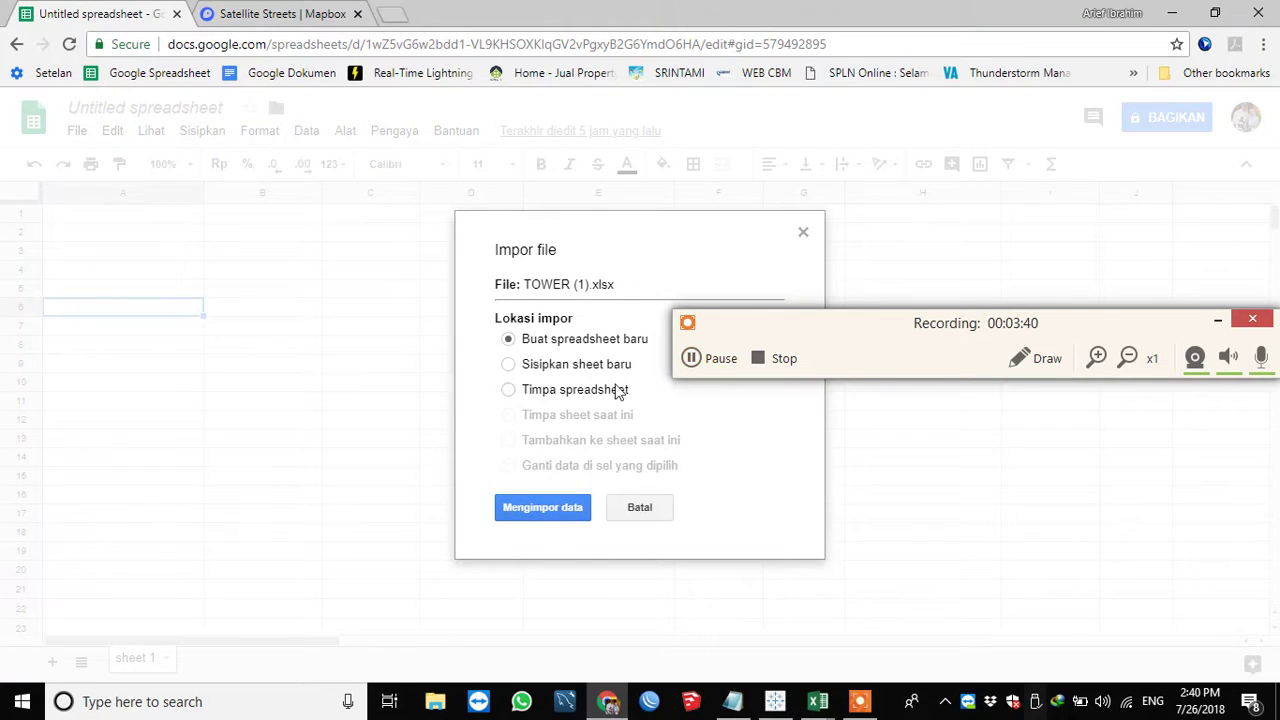
Set the import location to "Timpa spreadsheet" and import the TOWER (1).xlsx data over the current spreadsheet
click(530, 392)
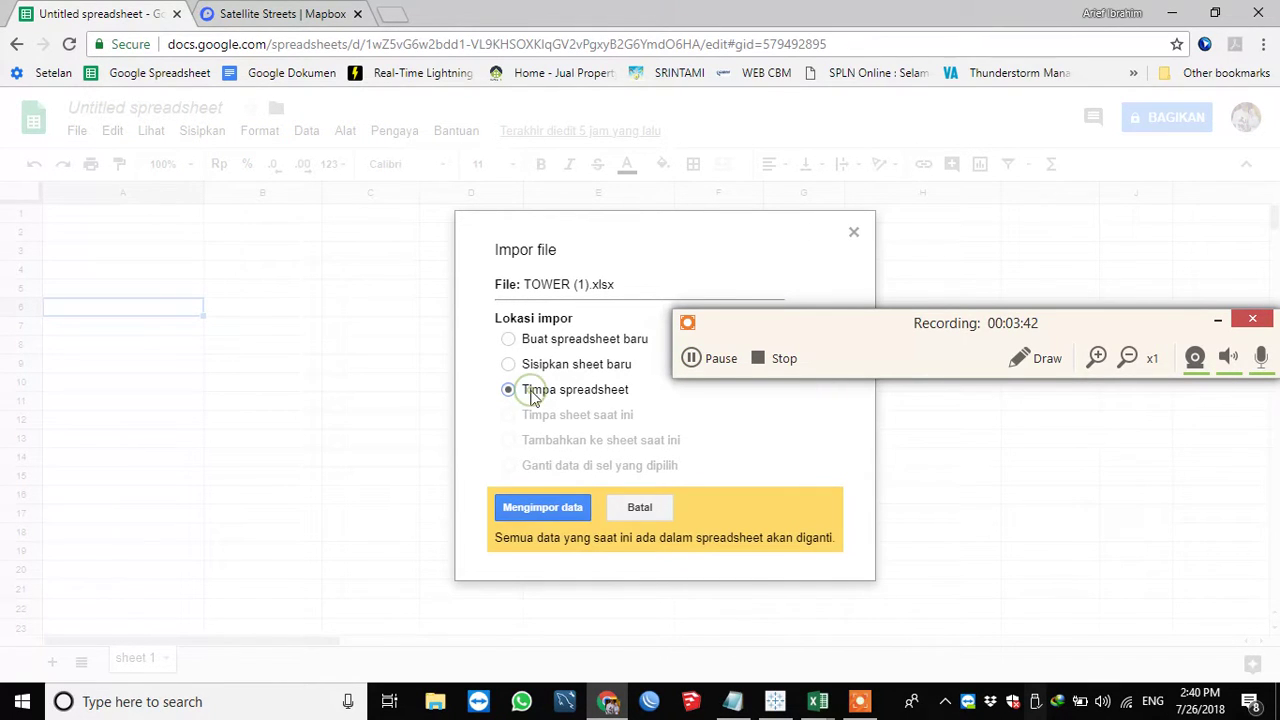
click(557, 511)
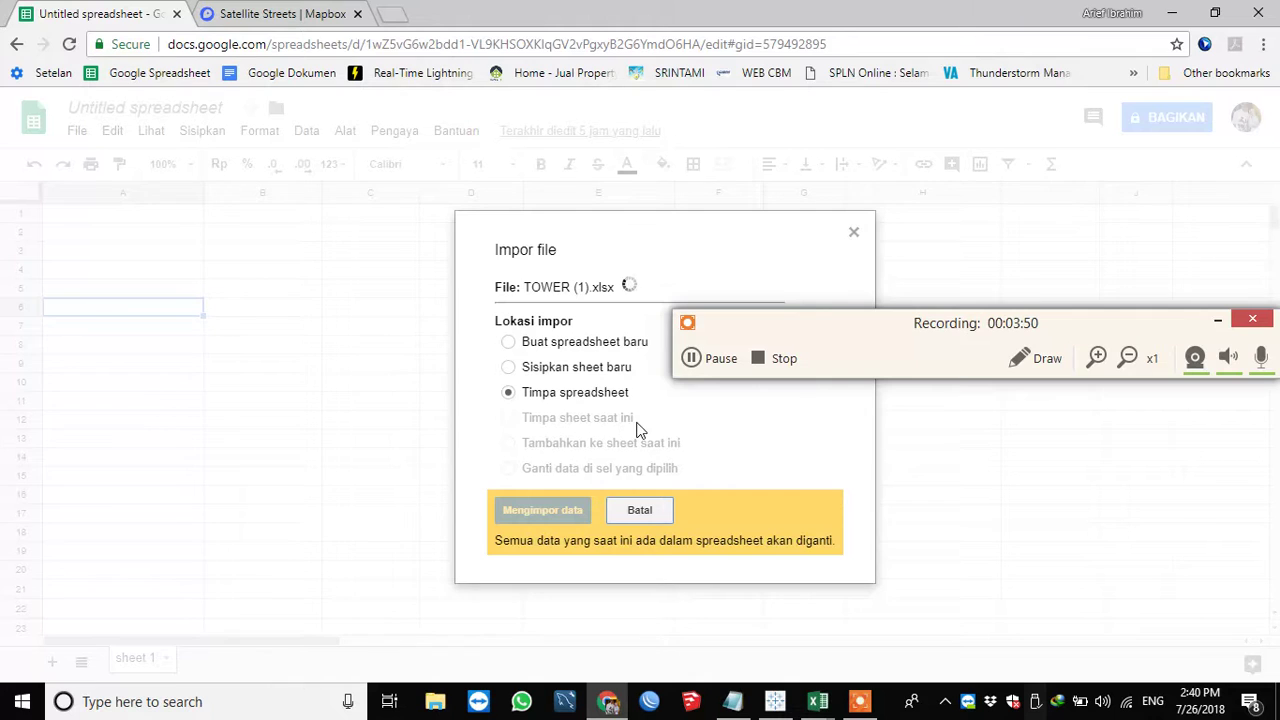
click(700, 358)
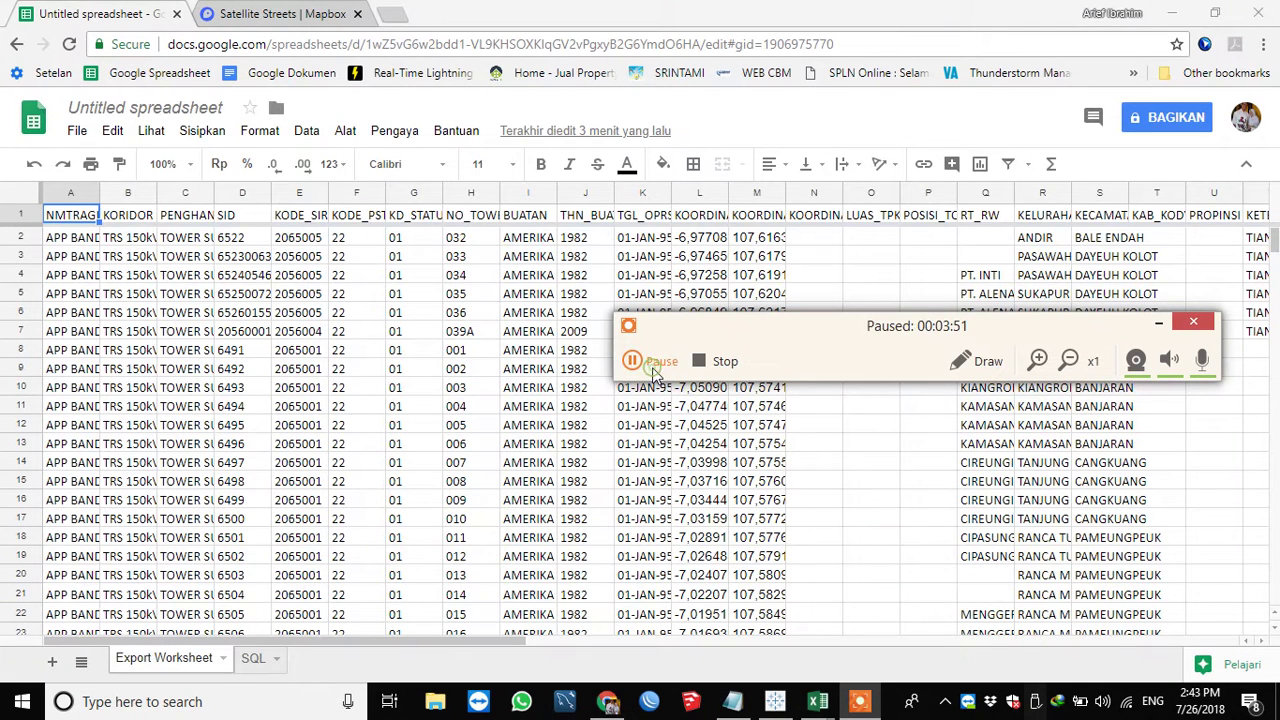
click(656, 361)
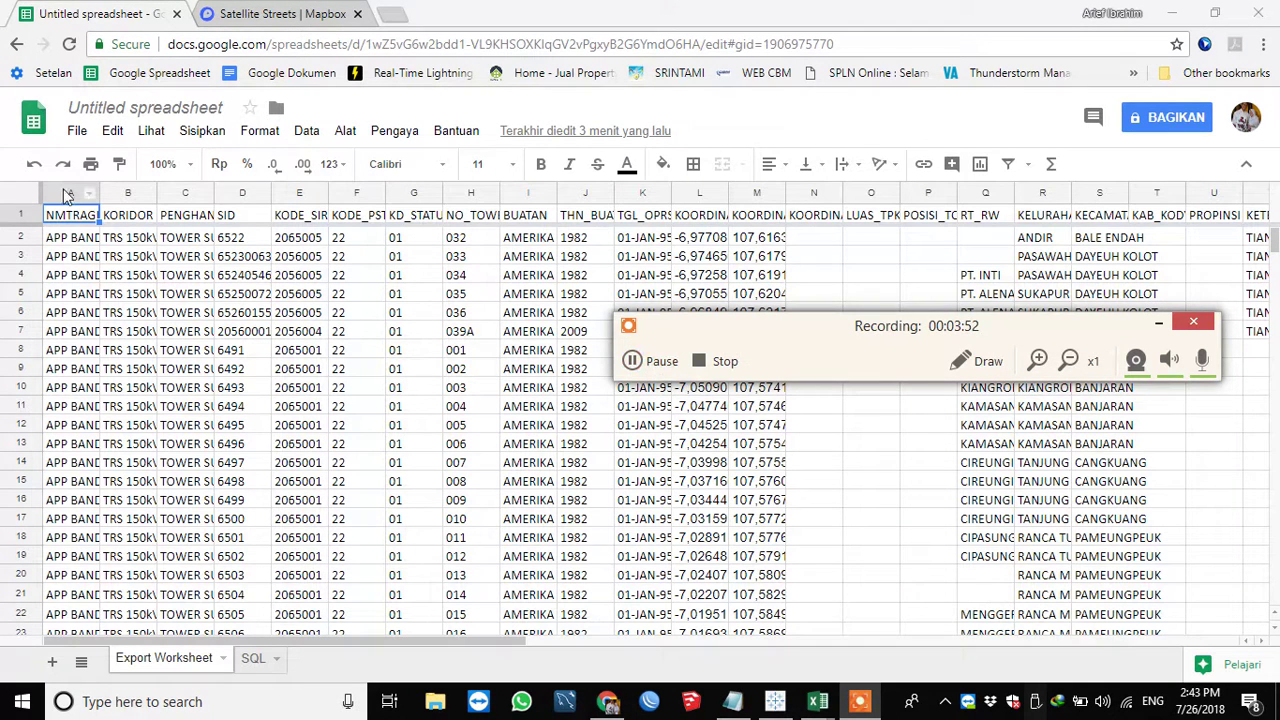
Delete the SQL sheet from the spreadsheet and confirm the deletion
click(258, 664)
right_click(258, 662)
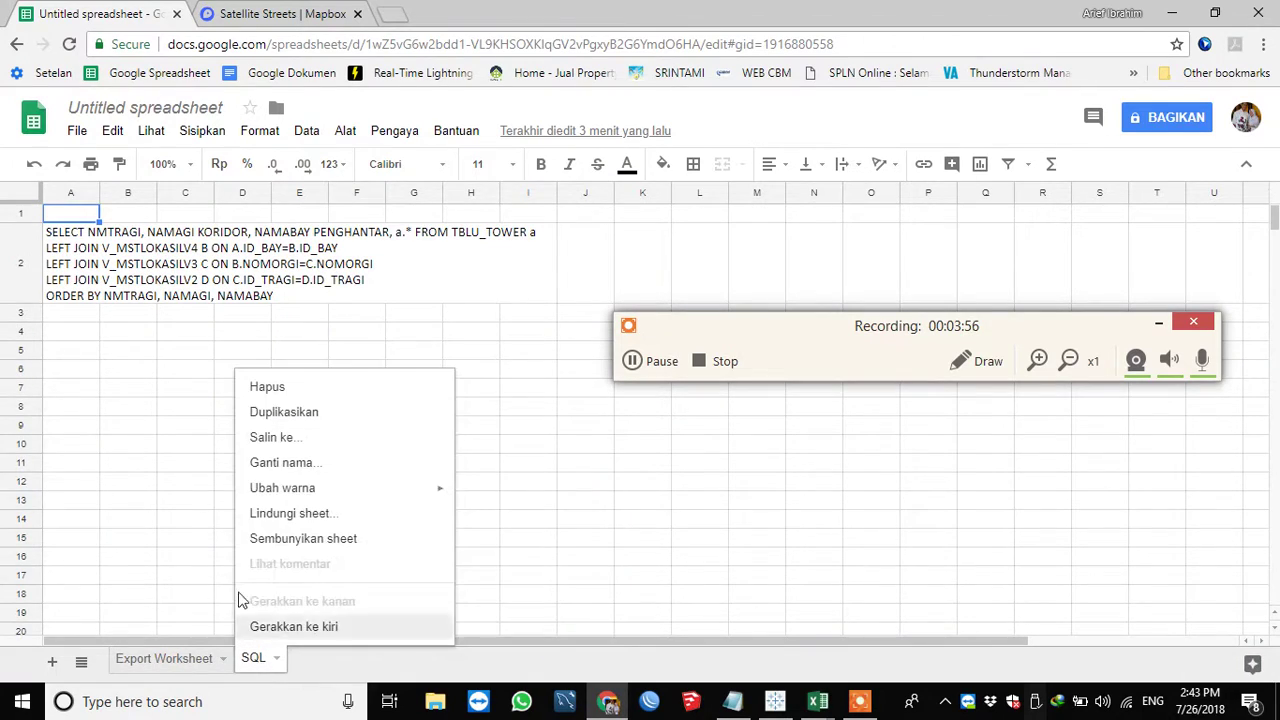
click(306, 389)
click(440, 419)
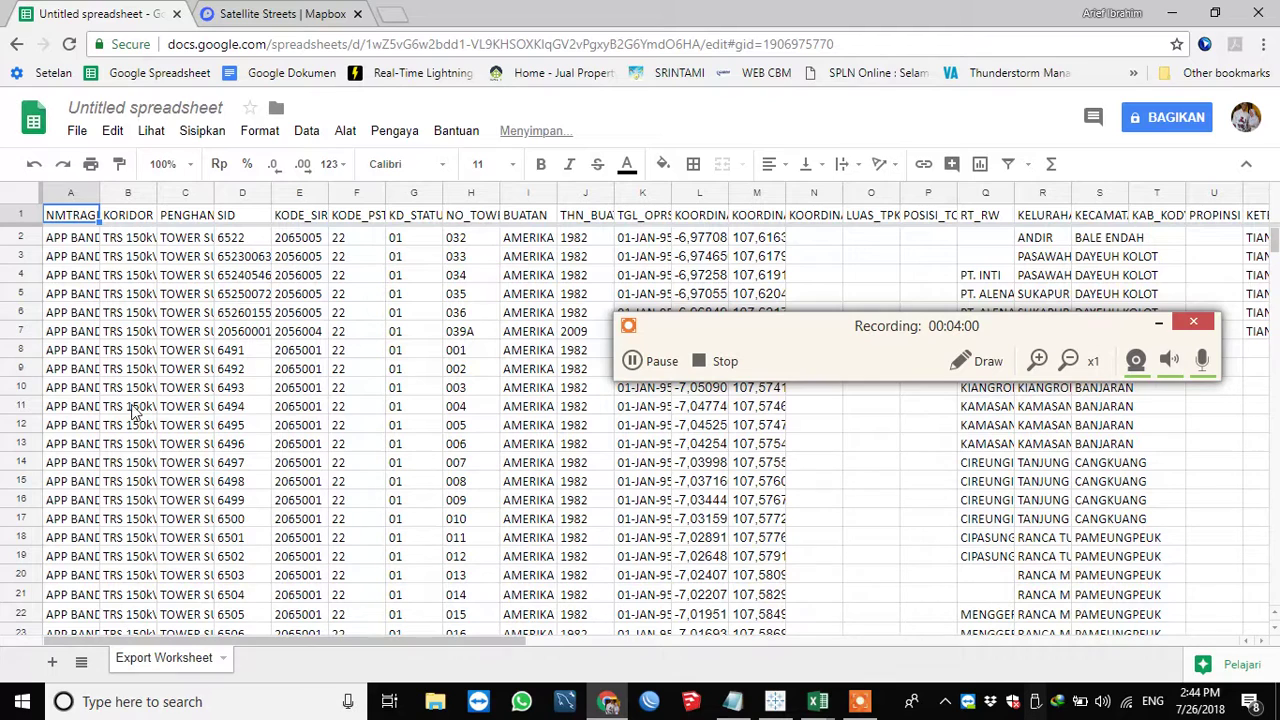
Rename the Export Worksheet sheet as TOWER
double_click(172, 662)
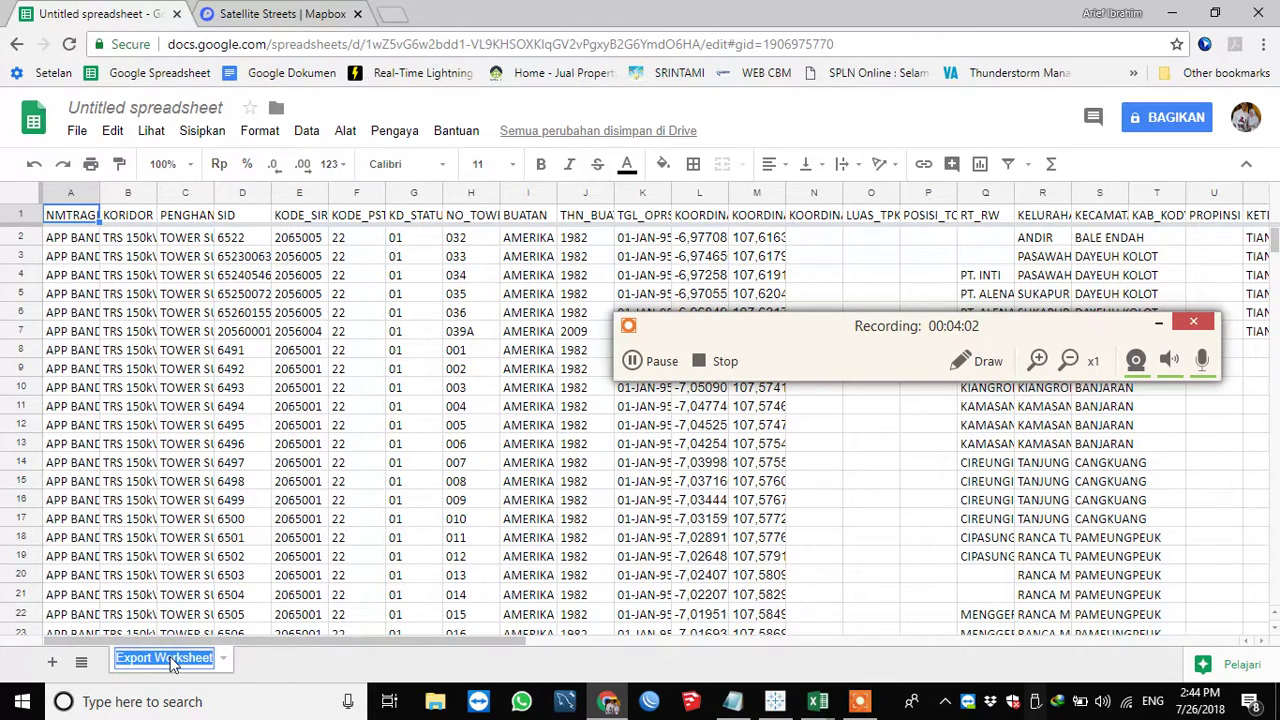
text(TOWER)
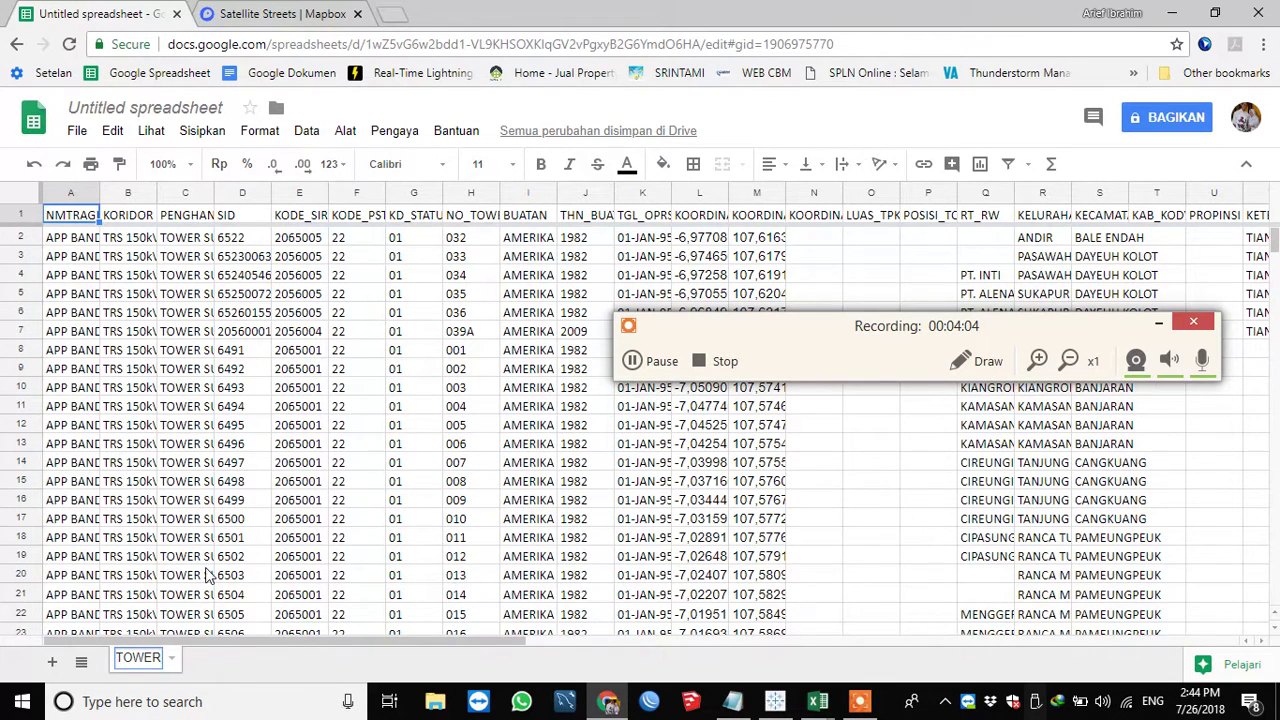
click(360, 425)
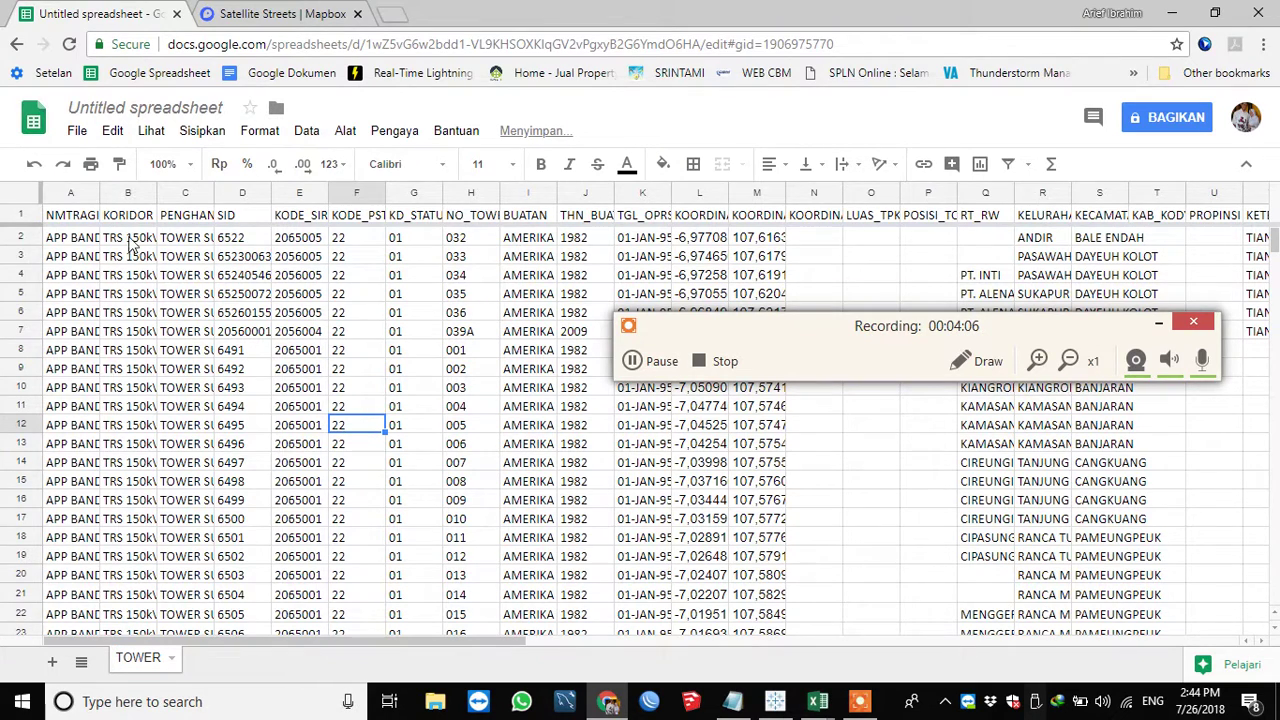
Import Gardu Induk (1).xlsx from the Downloads folder, inserting its data as new sheets in the current spreadsheet
click(77, 131)
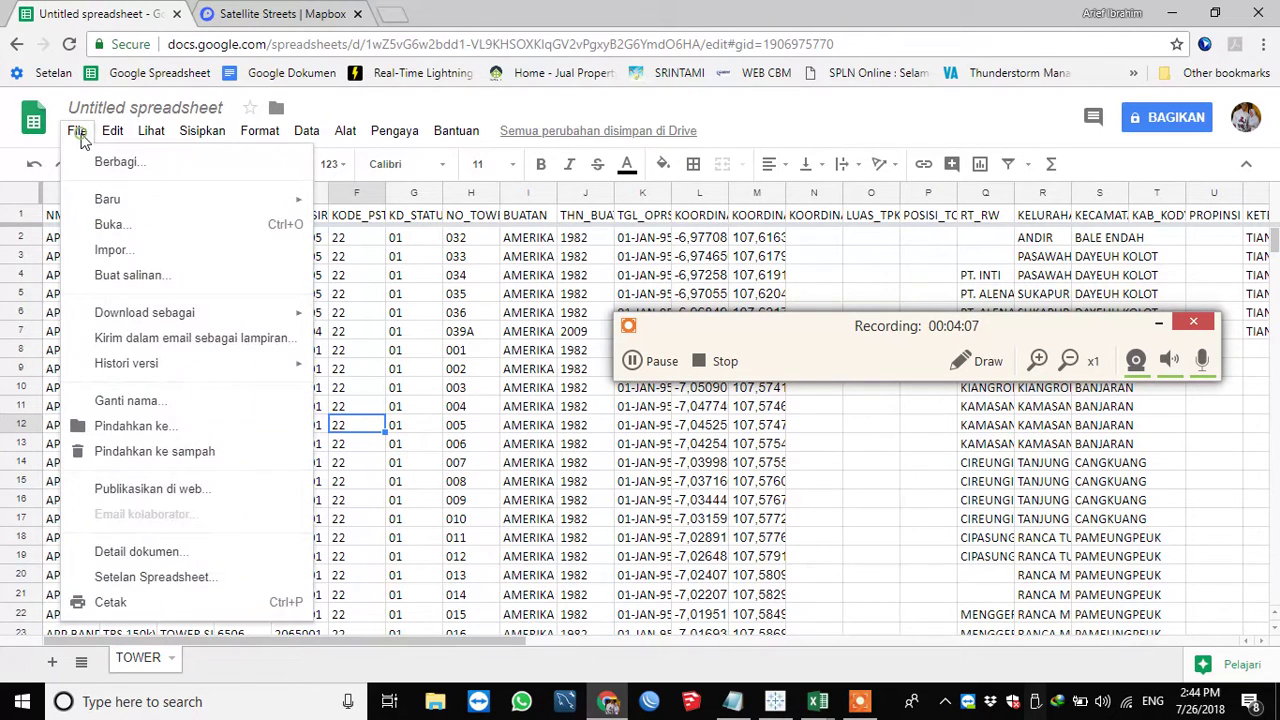
click(112, 250)
click(629, 206)
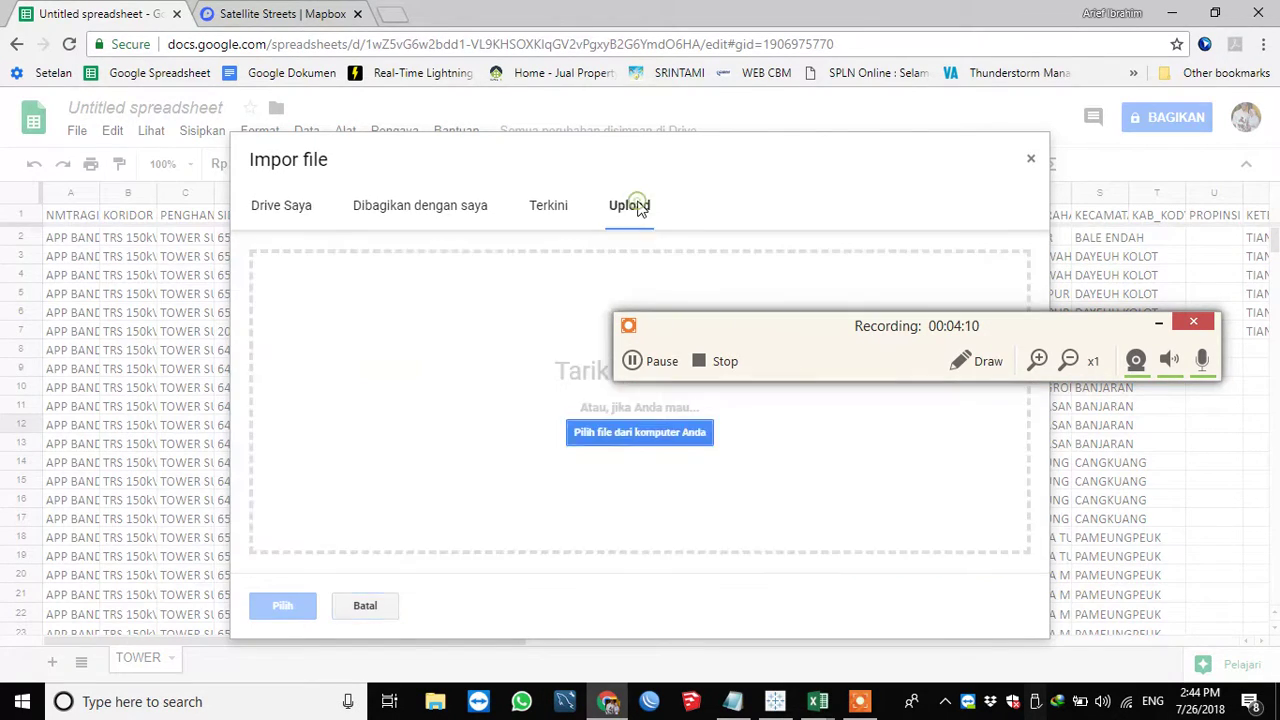
click(641, 432)
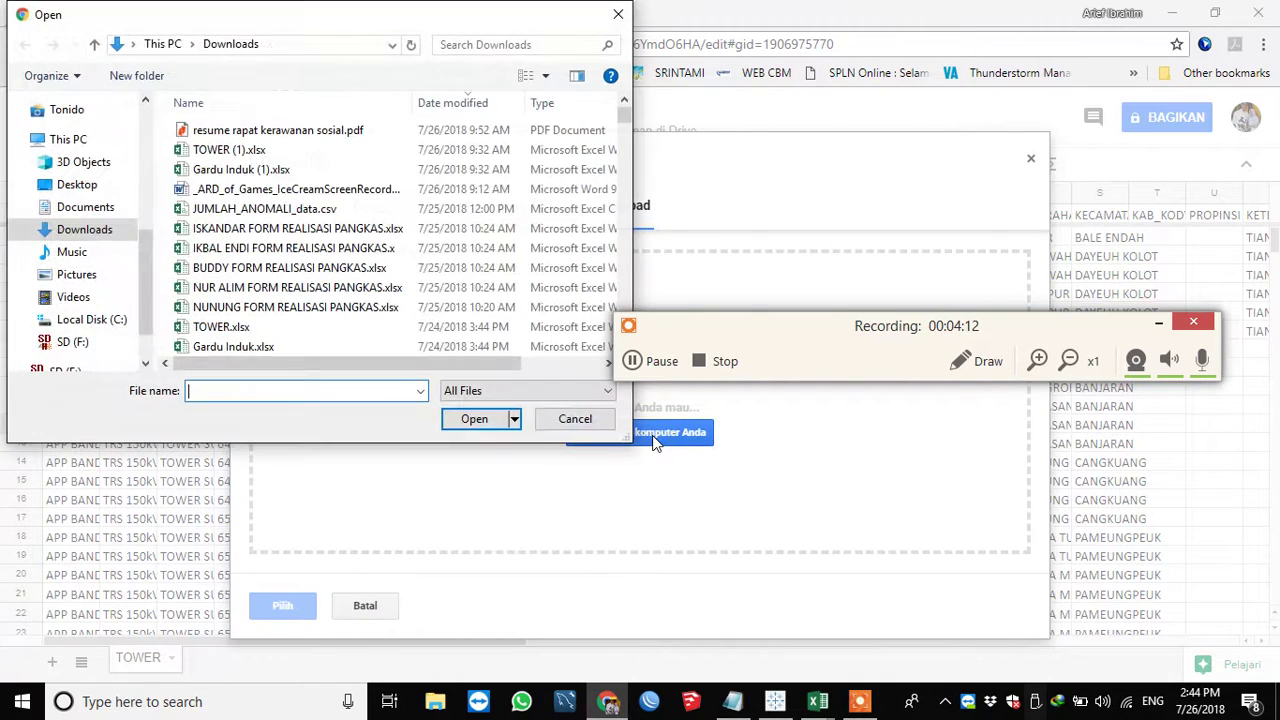
double_click(258, 170)
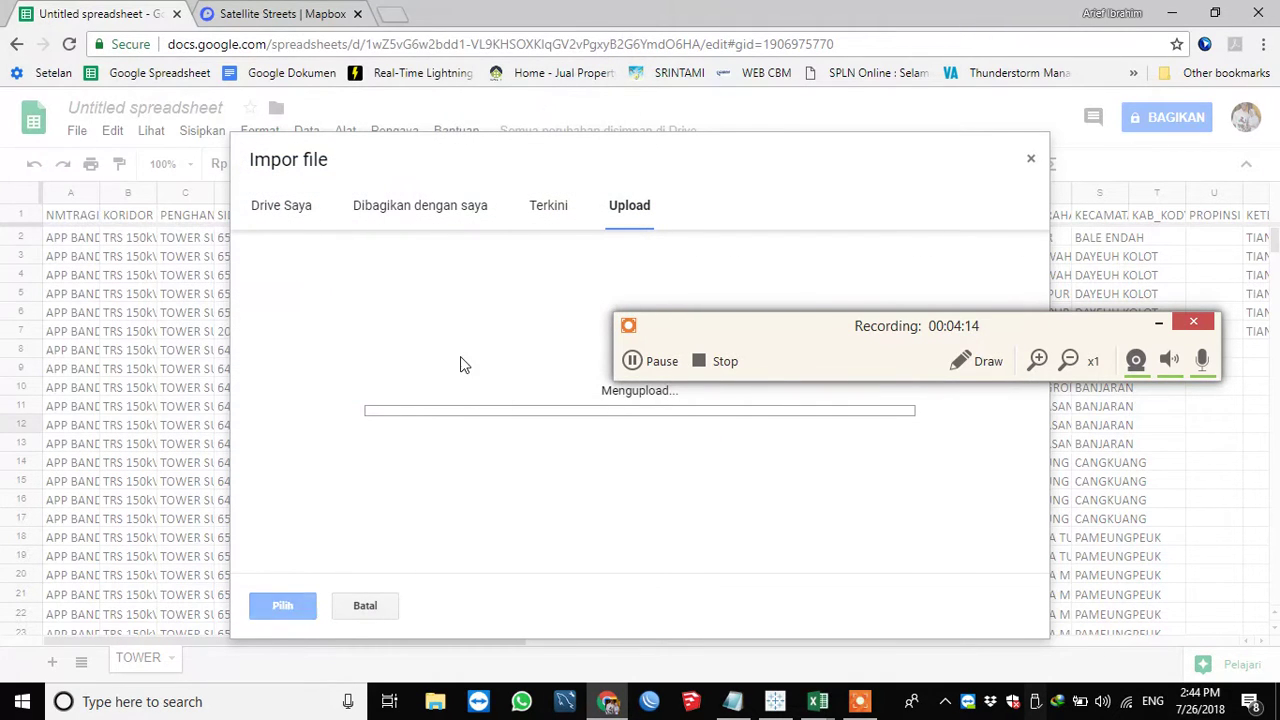
click(648, 366)
click(648, 366)
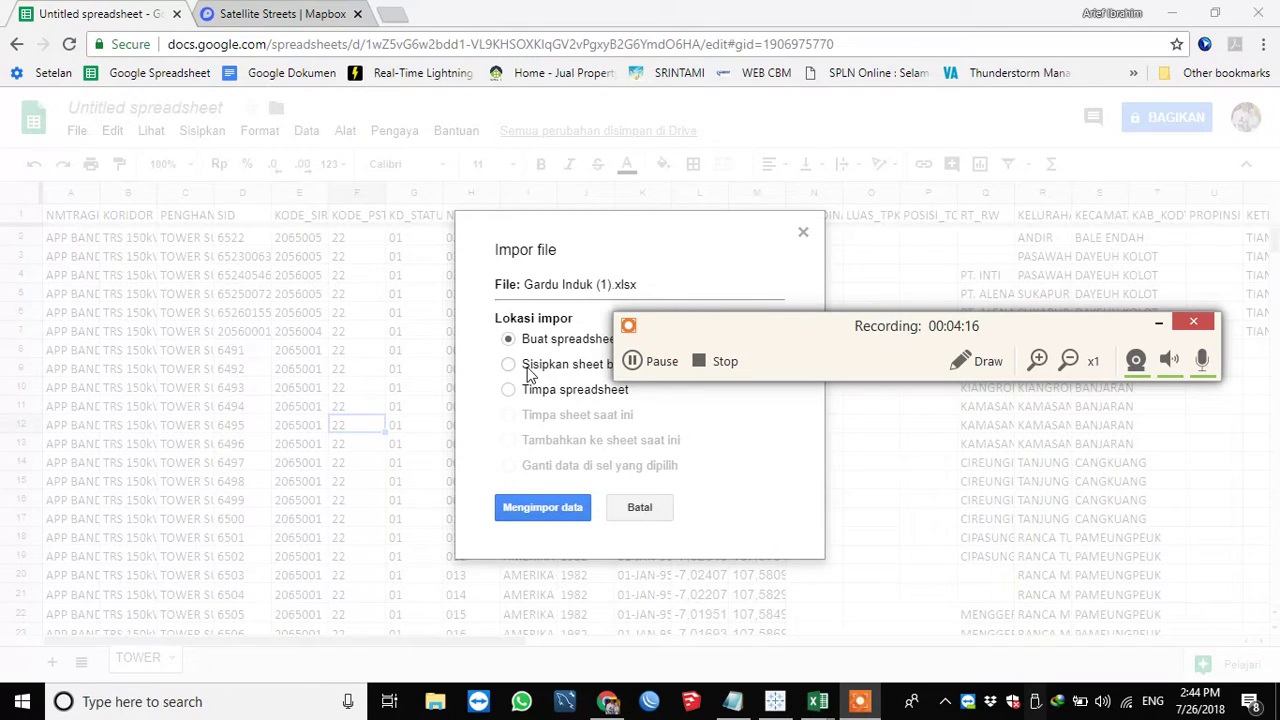
click(527, 366)
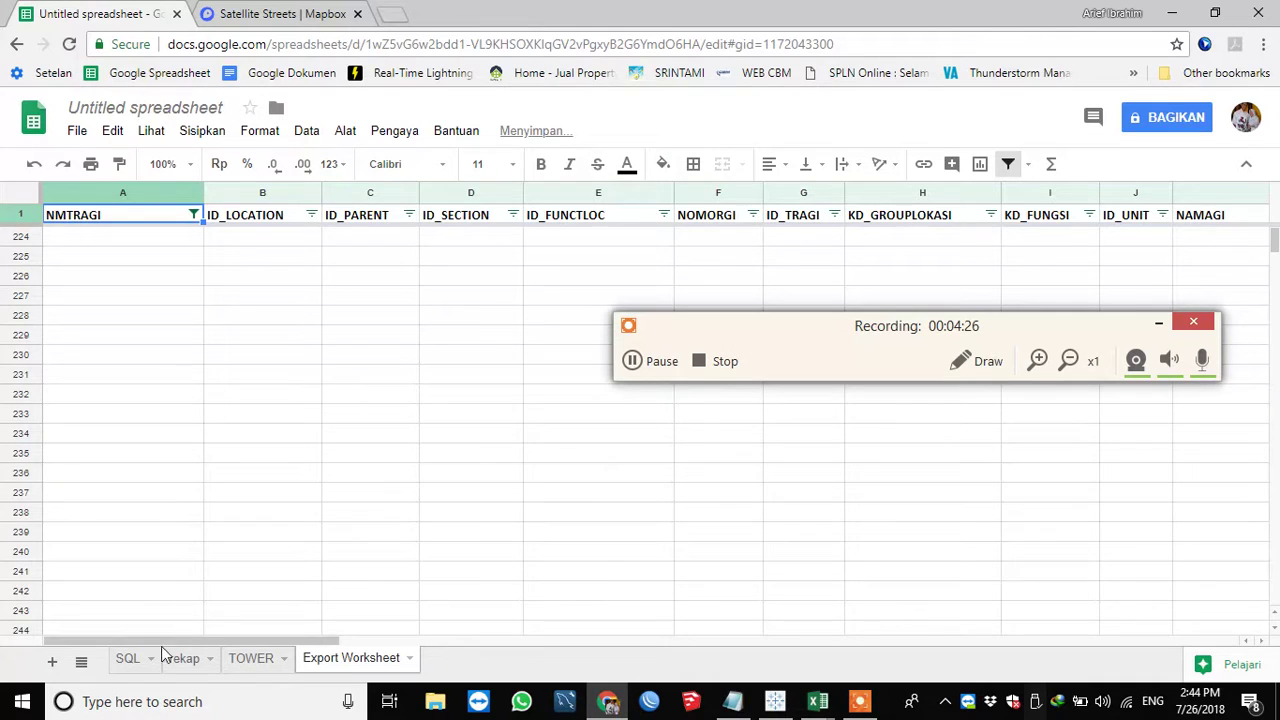
Check the newly imported sheets, and delete the rekap sheet, confirming the deletion
click(188, 668)
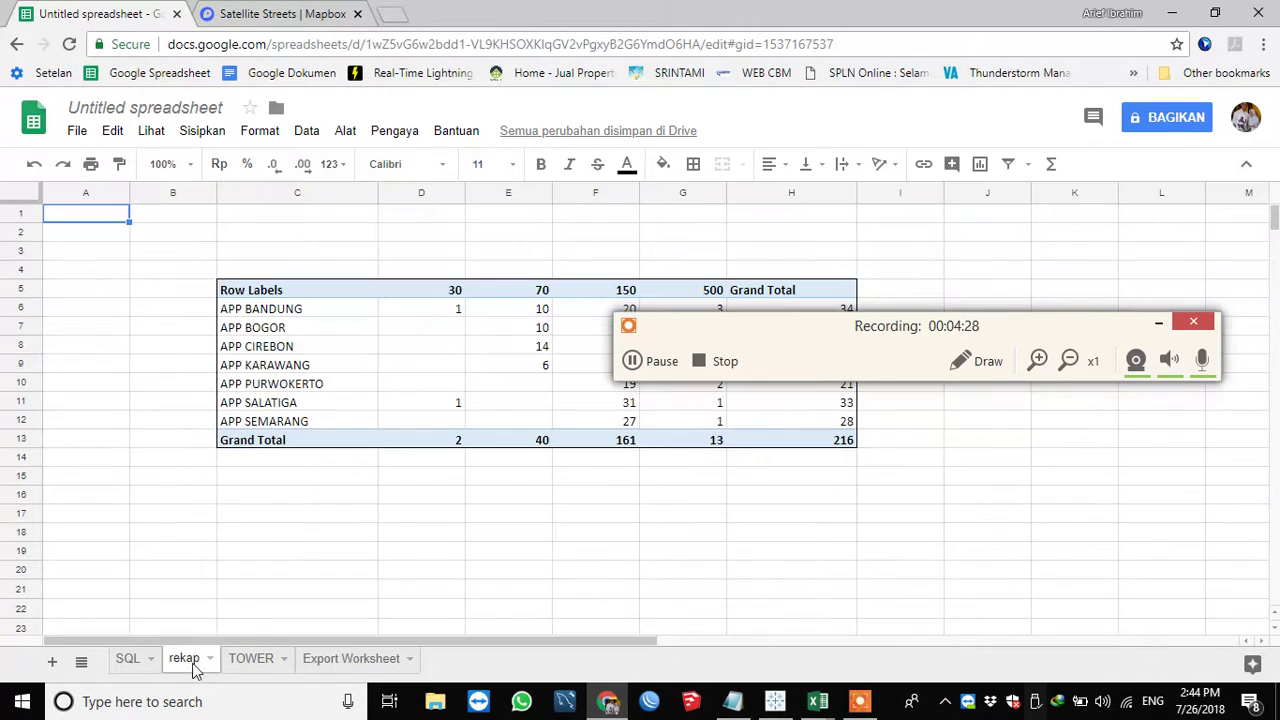
click(257, 664)
click(333, 664)
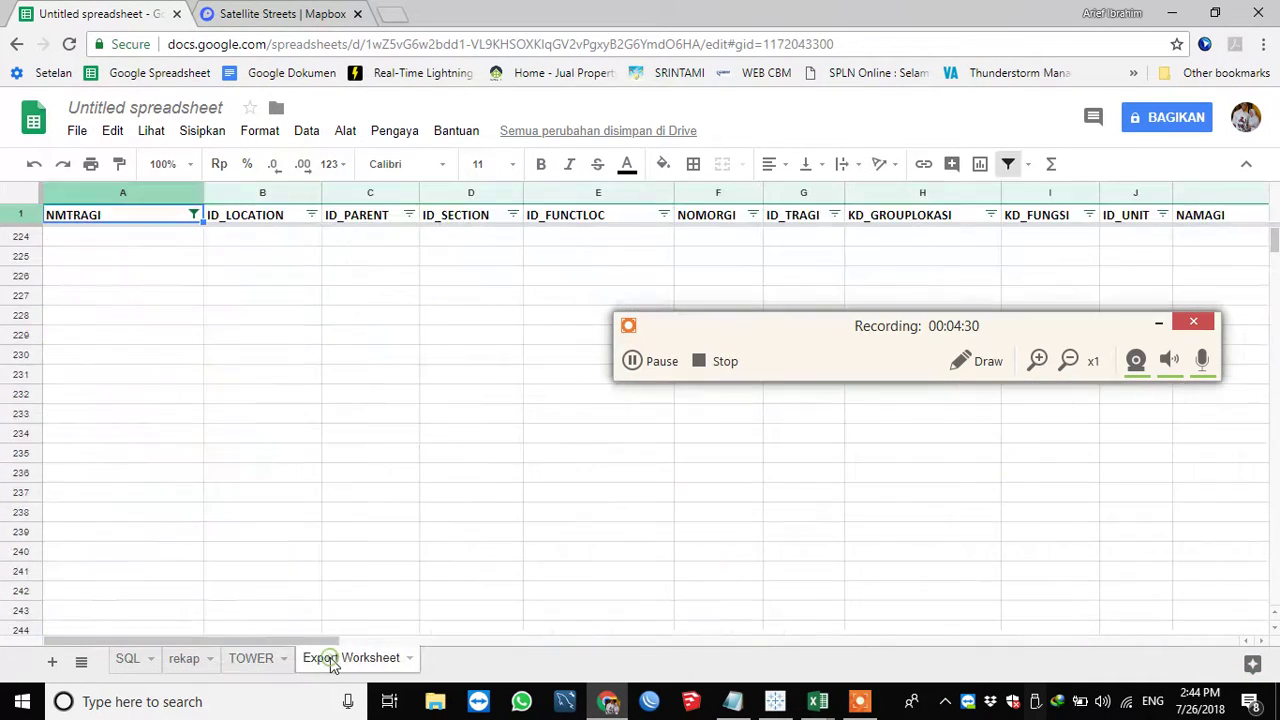
click(190, 664)
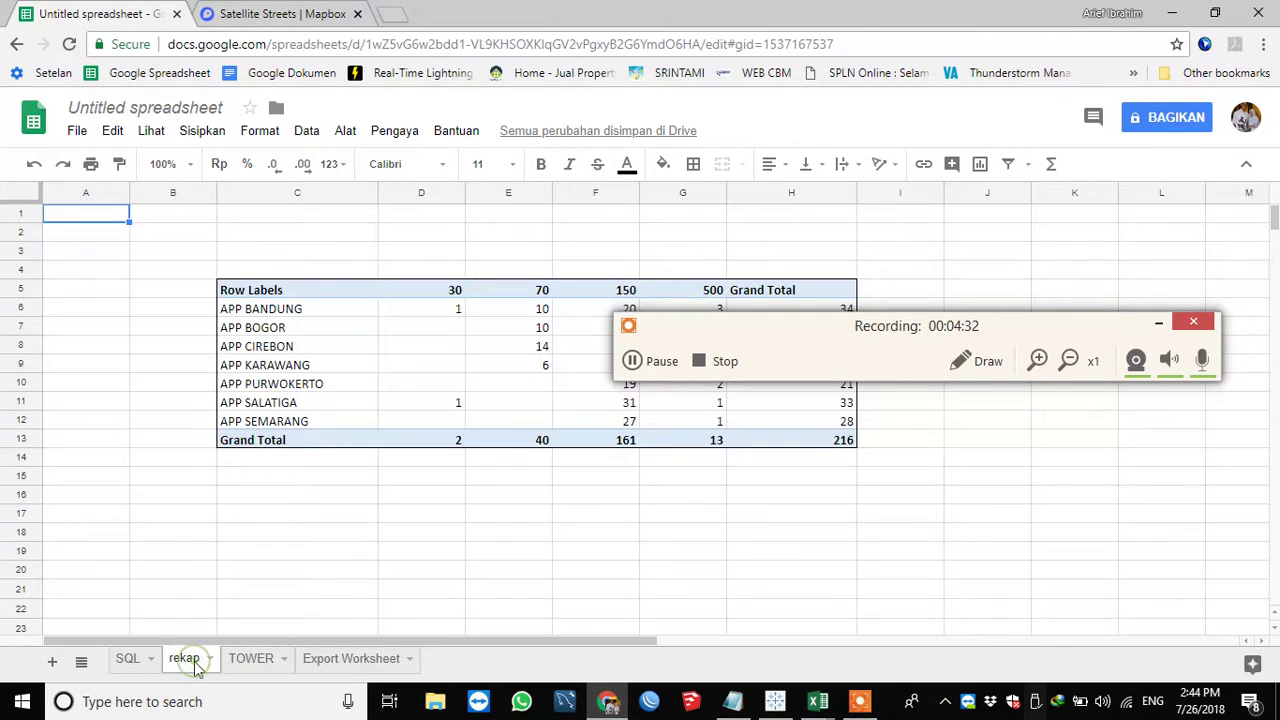
right_click(185, 658)
click(250, 400)
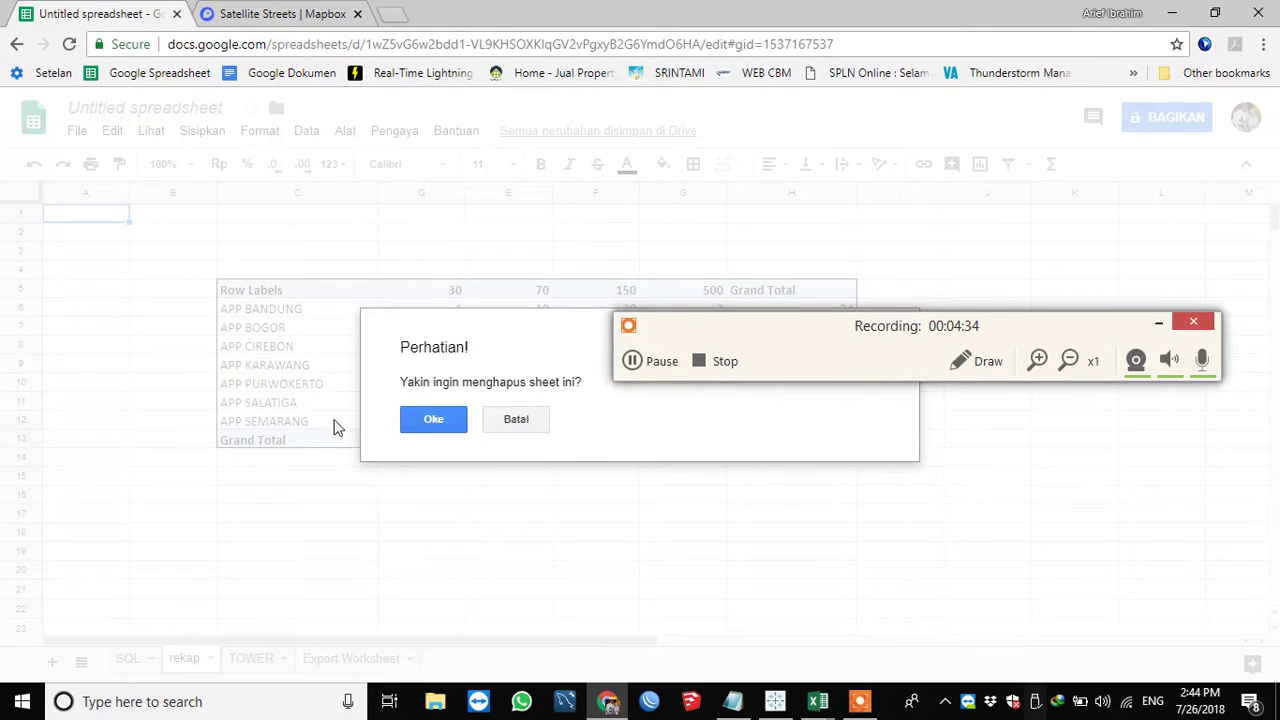
click(433, 426)
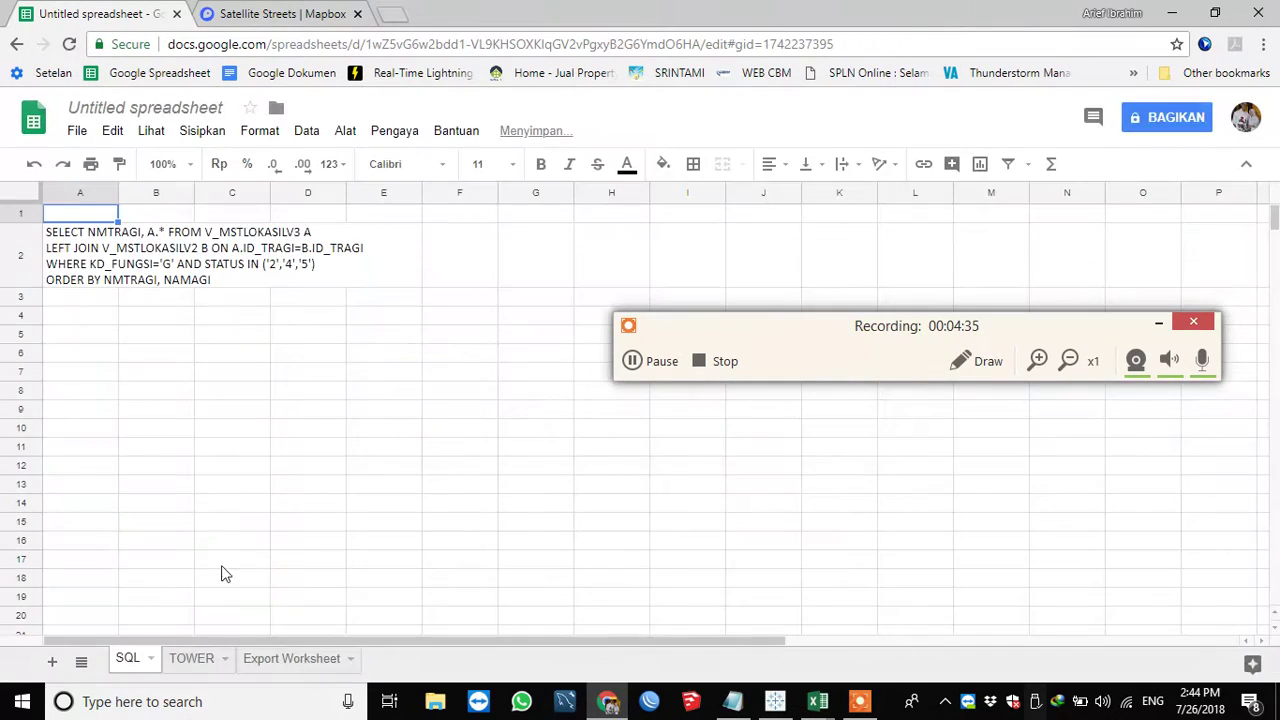
Delete the imported SQL sheet from the spreadsheet and confirm the deletion
right_click(130, 662)
click(209, 386)
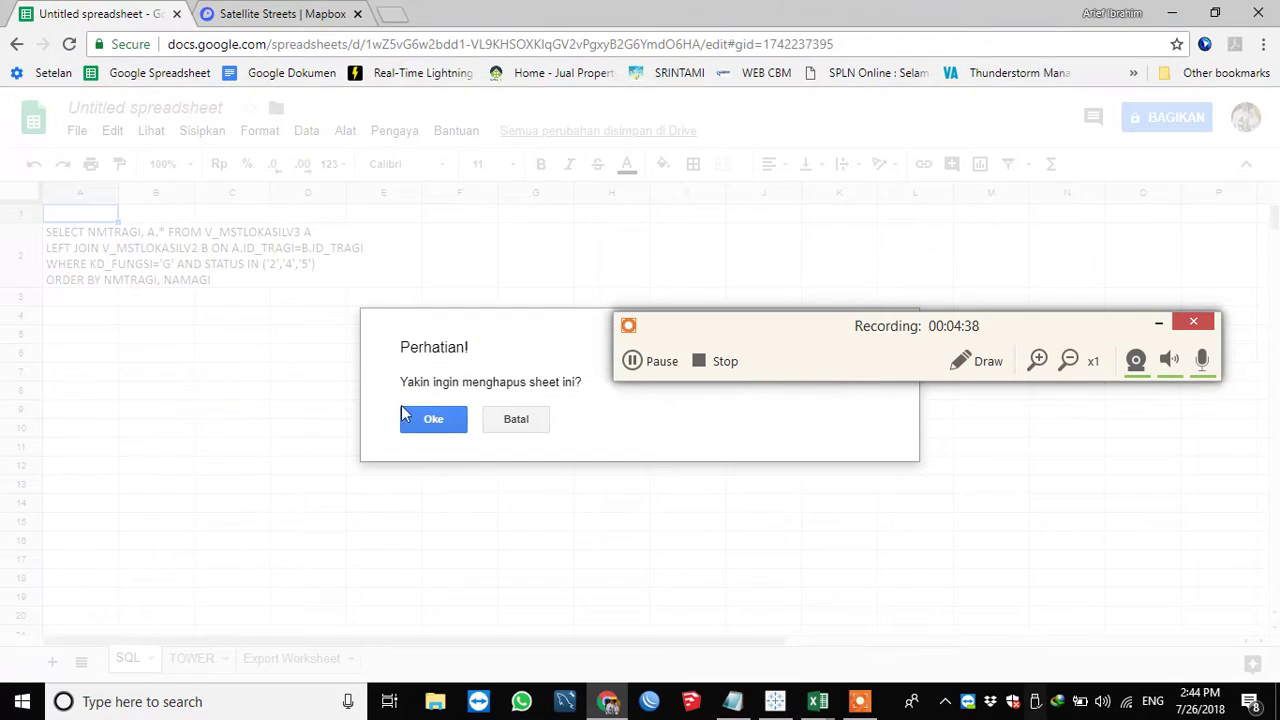
click(443, 420)
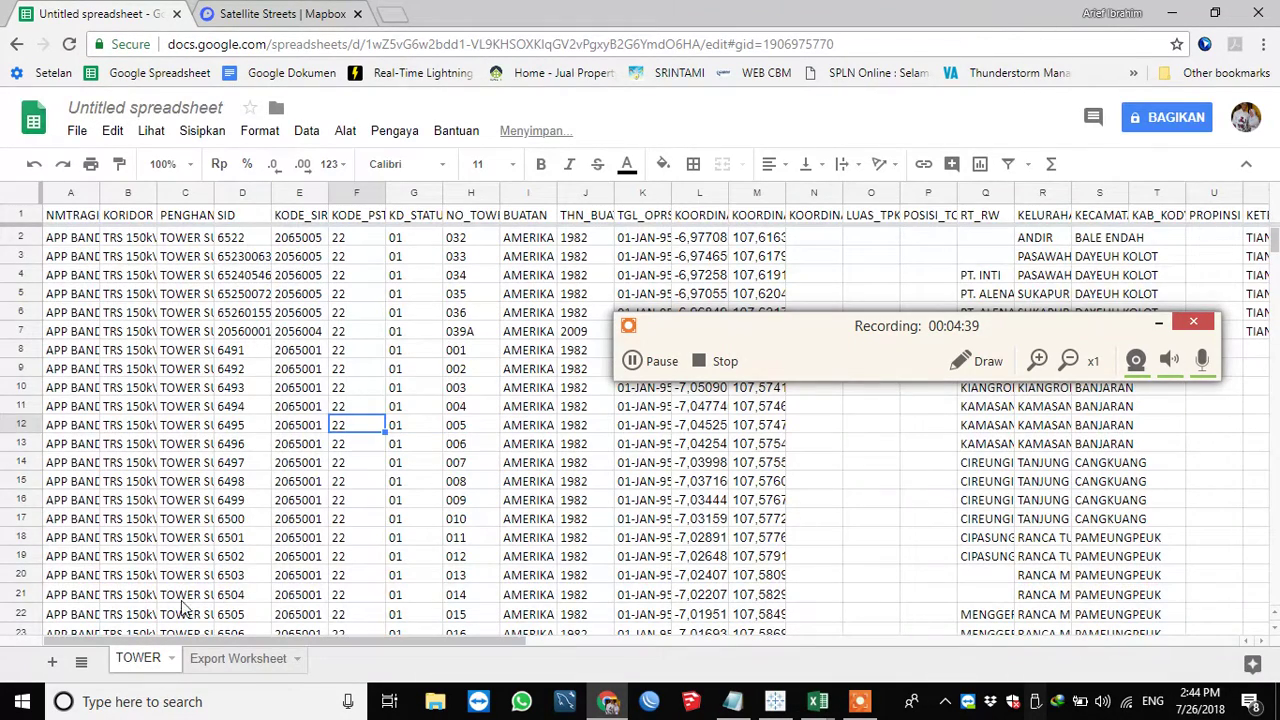
Rename the Export Worksheet sheet as GRADU INDUK
click(231, 659)
double_click(233, 659)
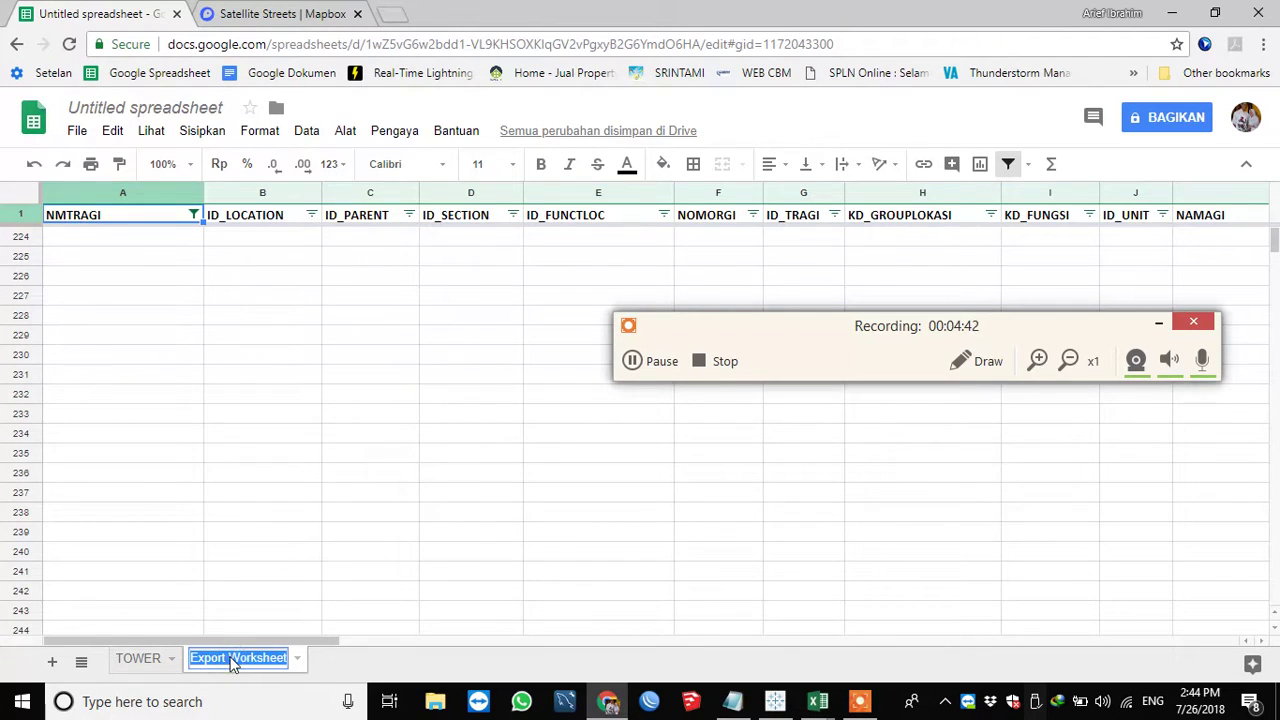
text(GRADU INDUK)
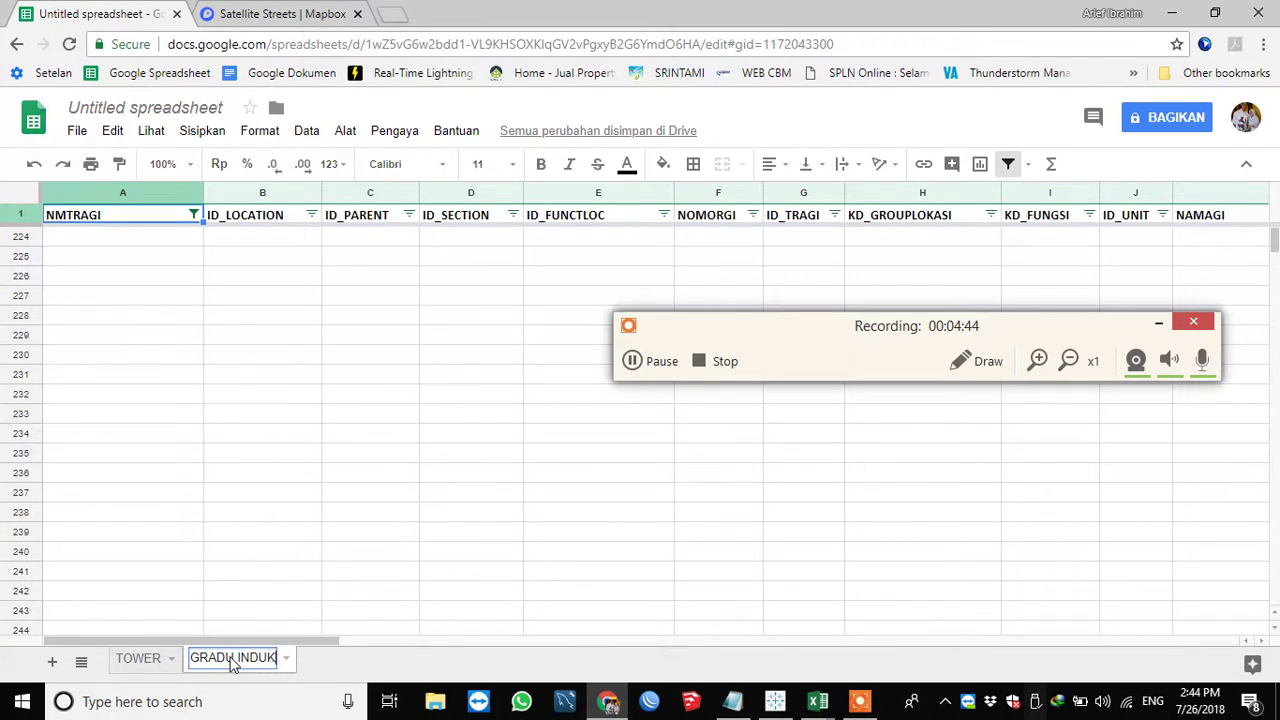
click(288, 458)
Turn off the filter on the header row of the GRADU INDUK sheet to show all its data rows
click(28, 215)
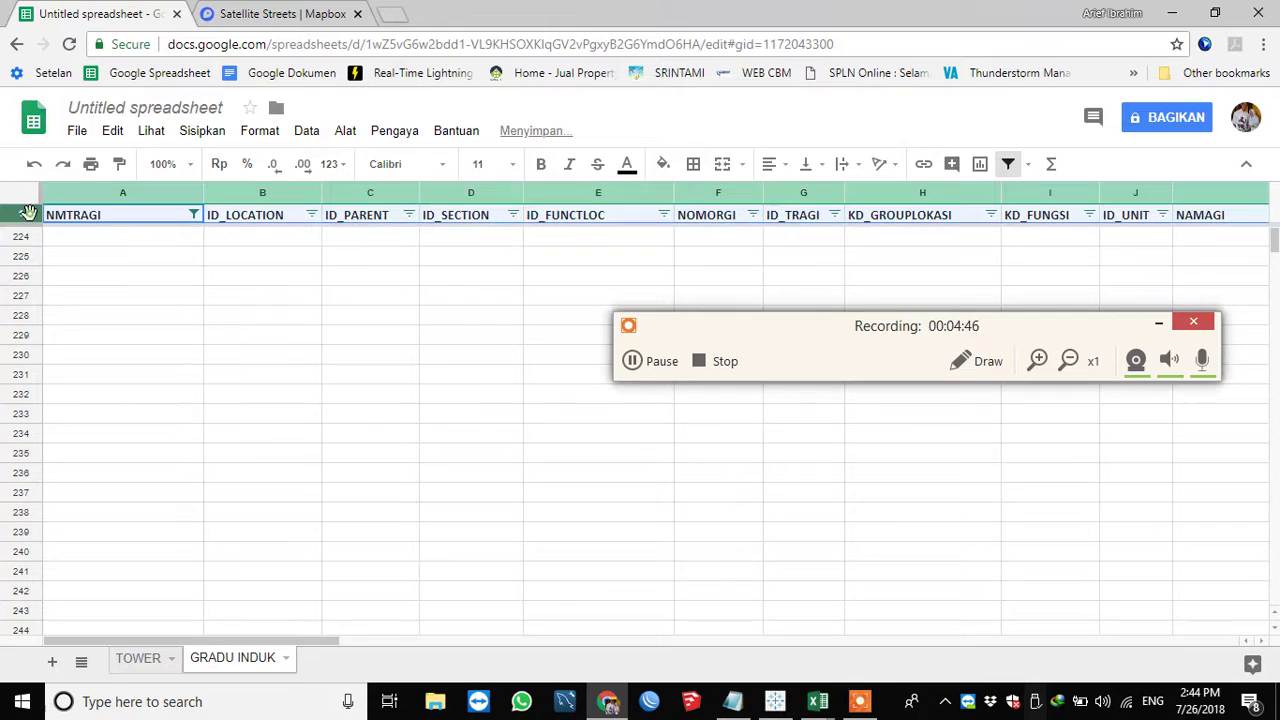
click(1007, 165)
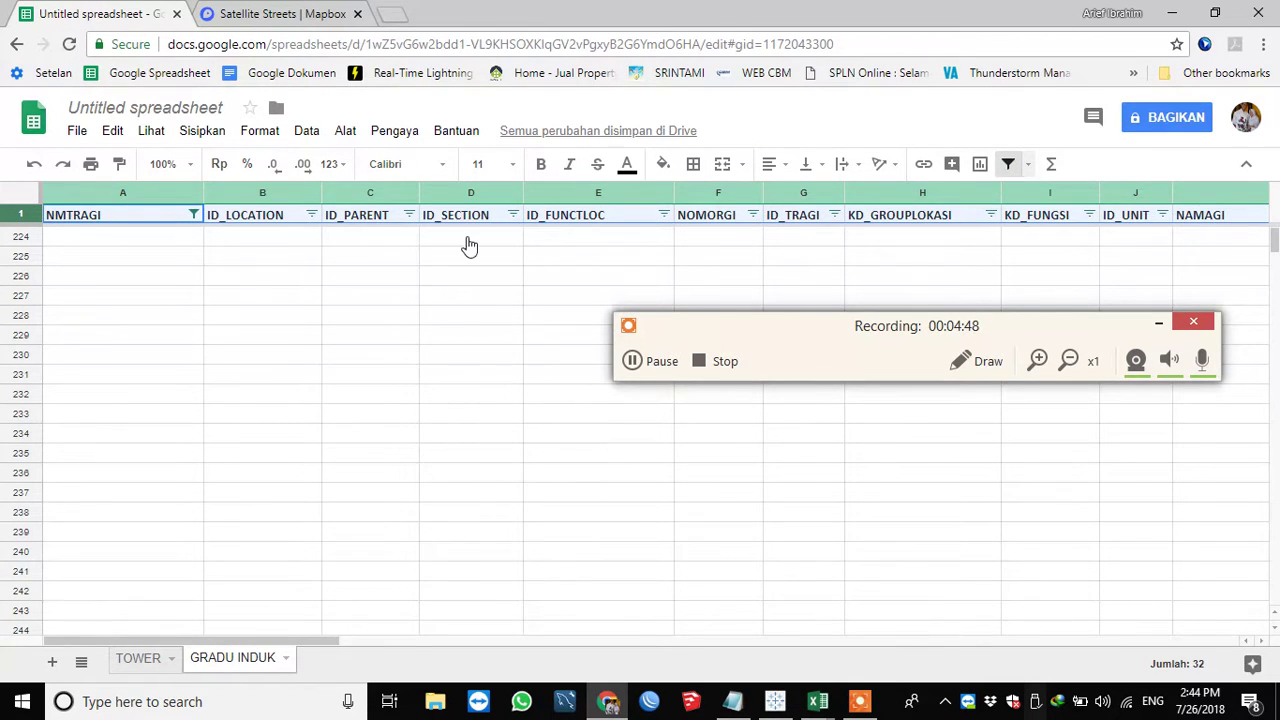
click(76, 222)
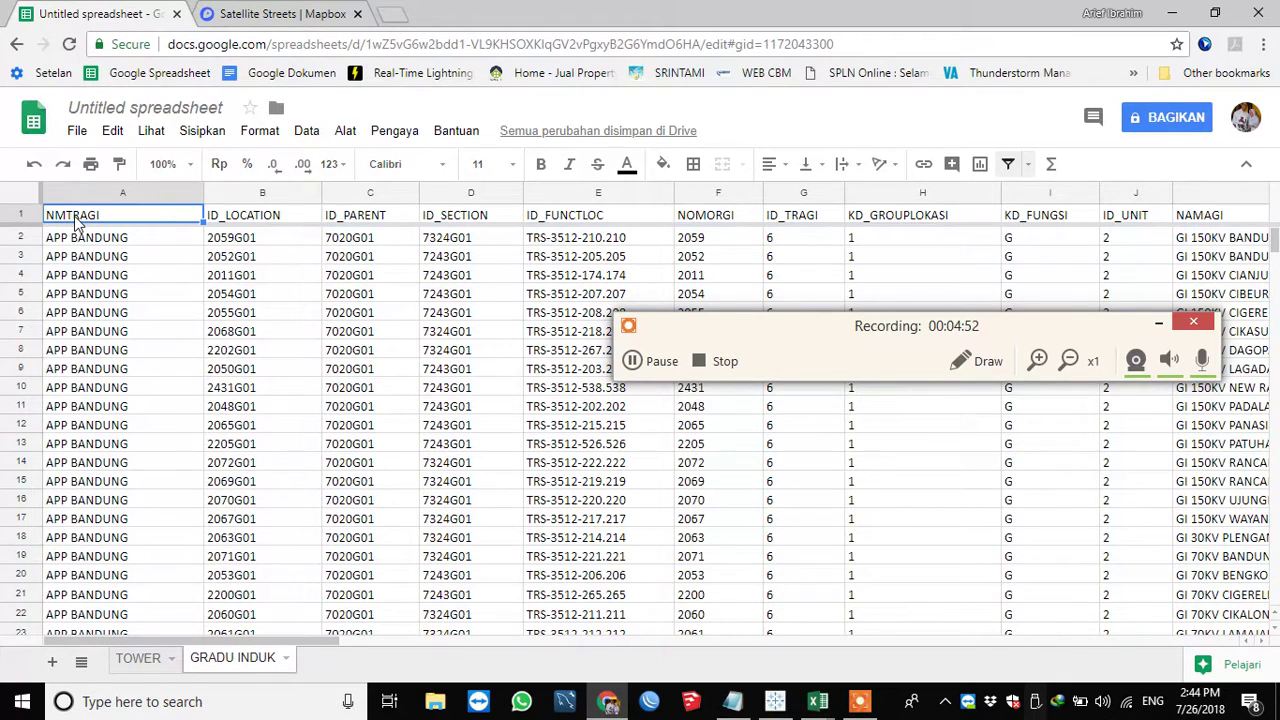
click(652, 361)
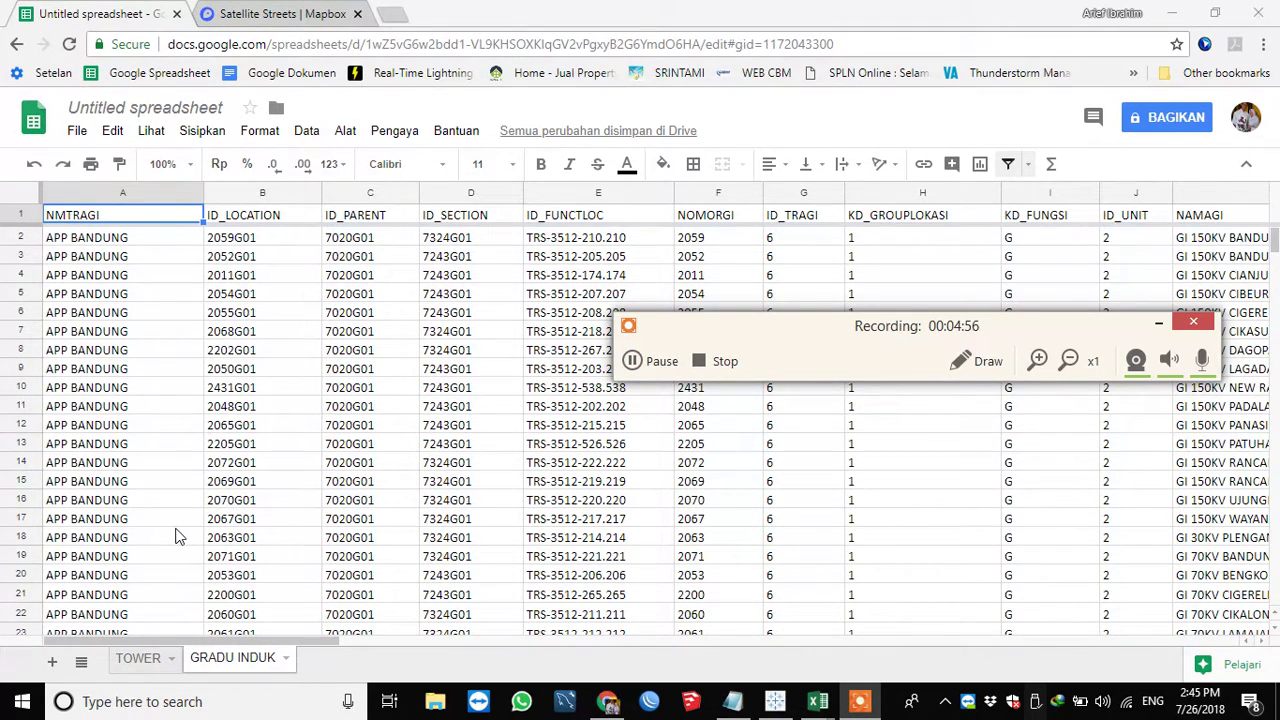
Add a new blank sheet to the spreadsheet and name it TOWER + GI
click(52, 661)
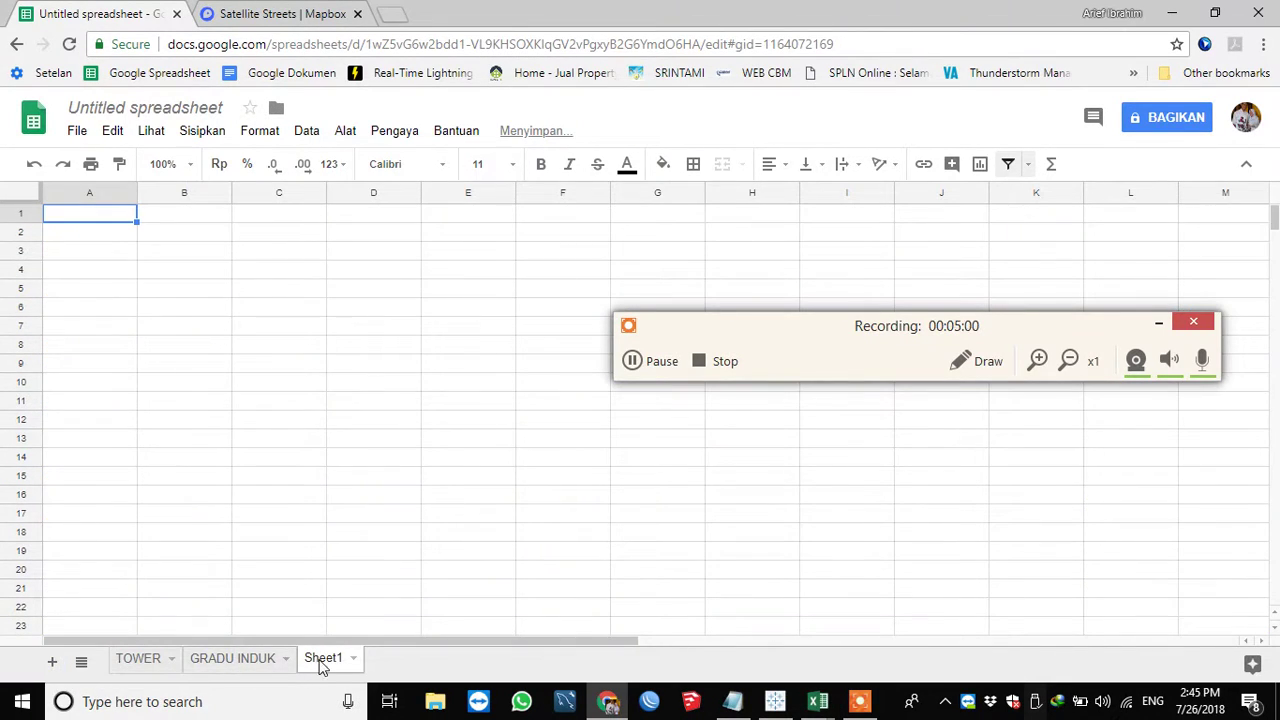
double_click(325, 660)
text(TOWER + GI)
click(334, 445)
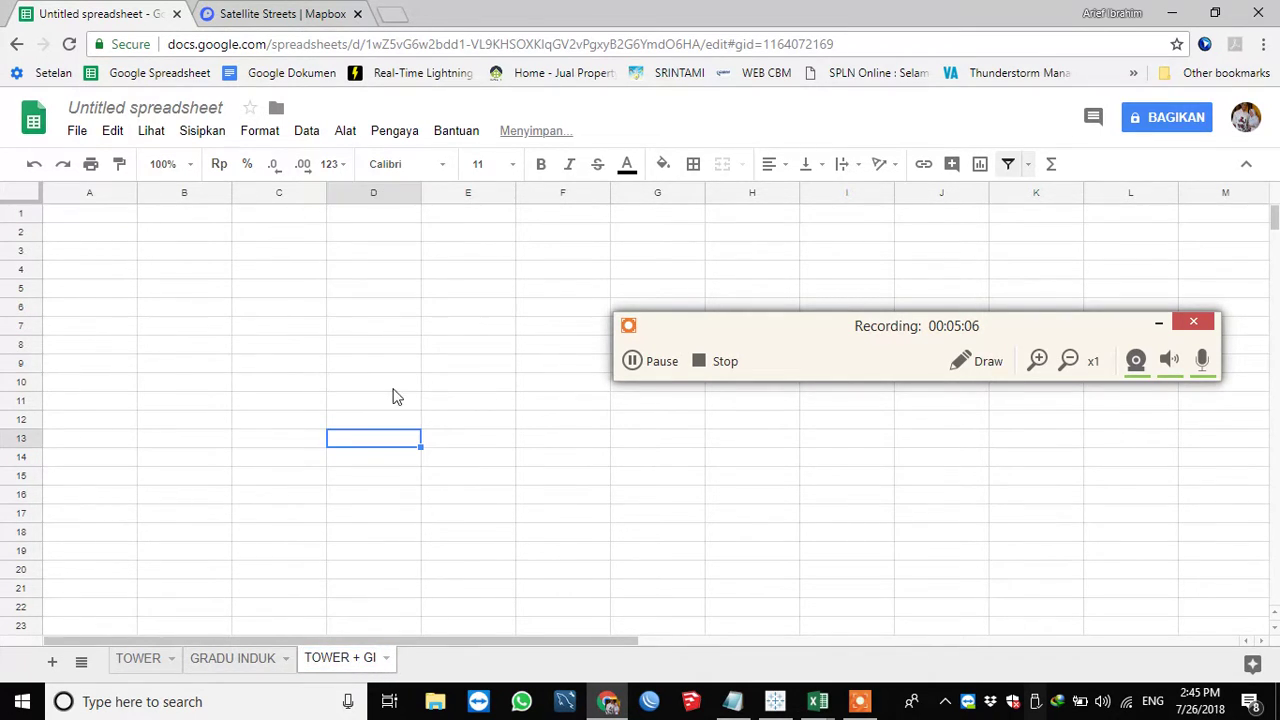
Switch to the Notepad instructions and highlight items 4 and 5 on the table format and required data fields
click(733, 701)
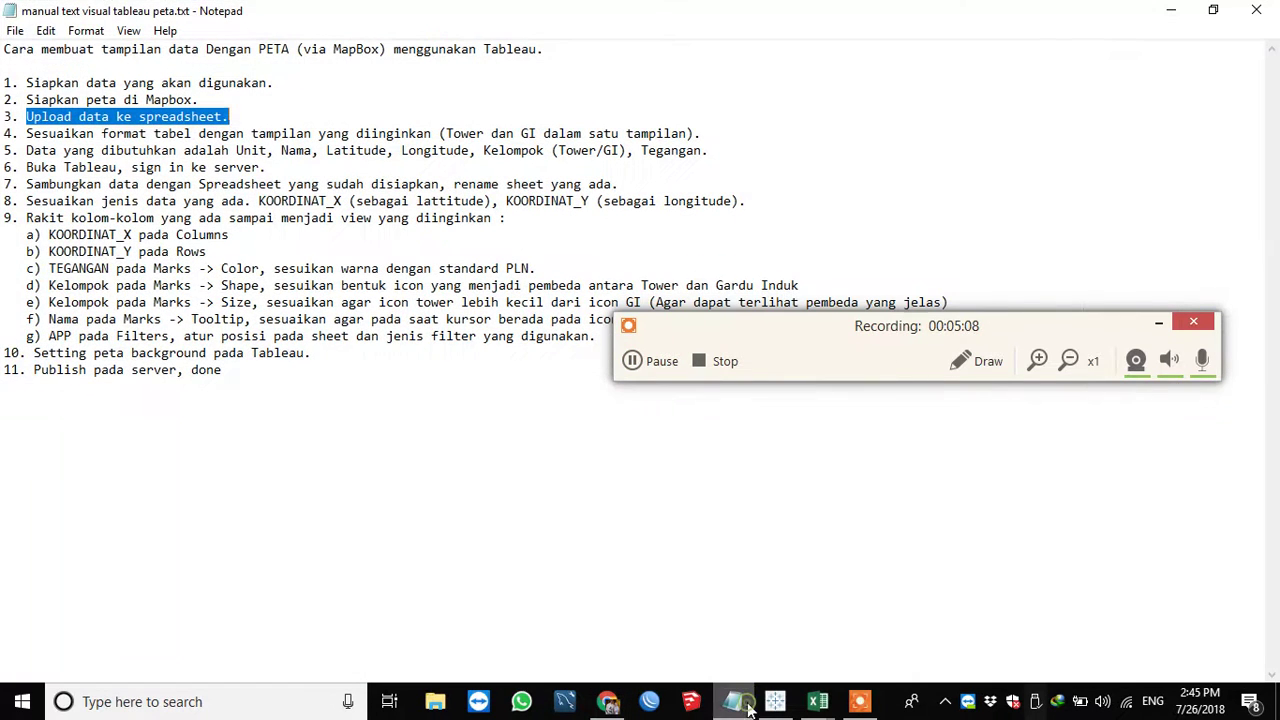
drag(29, 133, 712, 128)
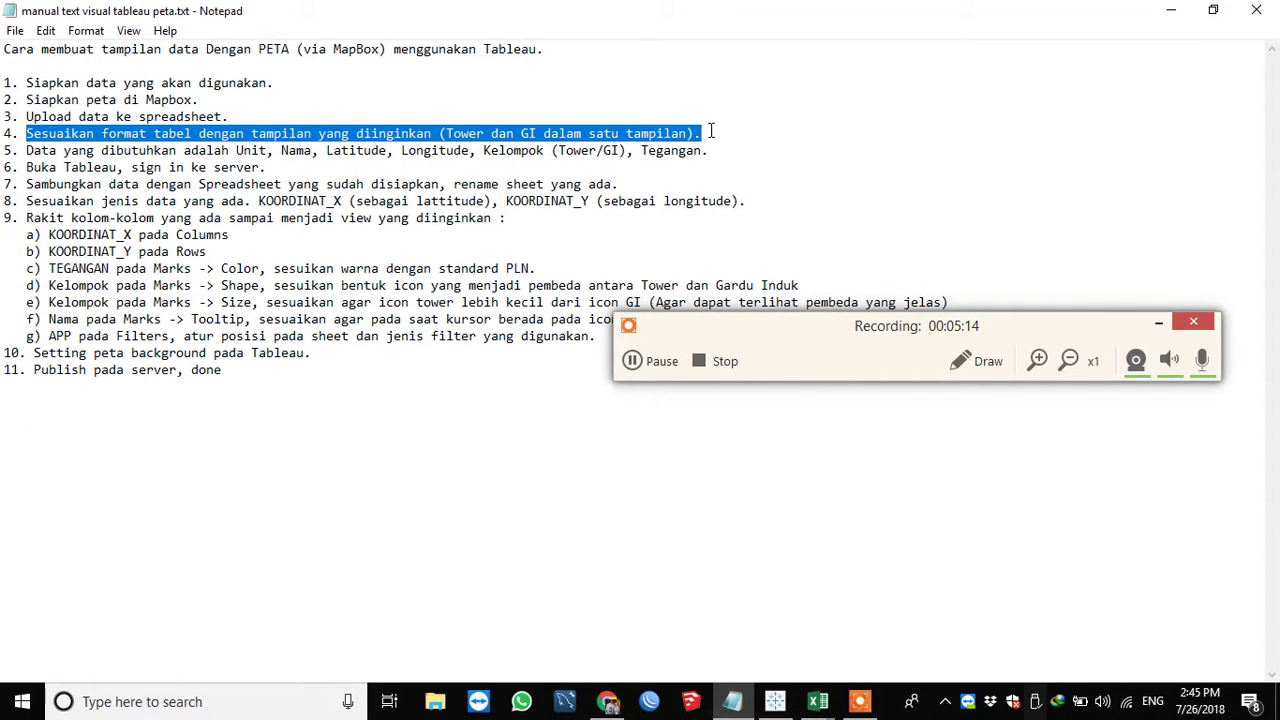
drag(28, 151, 710, 152)
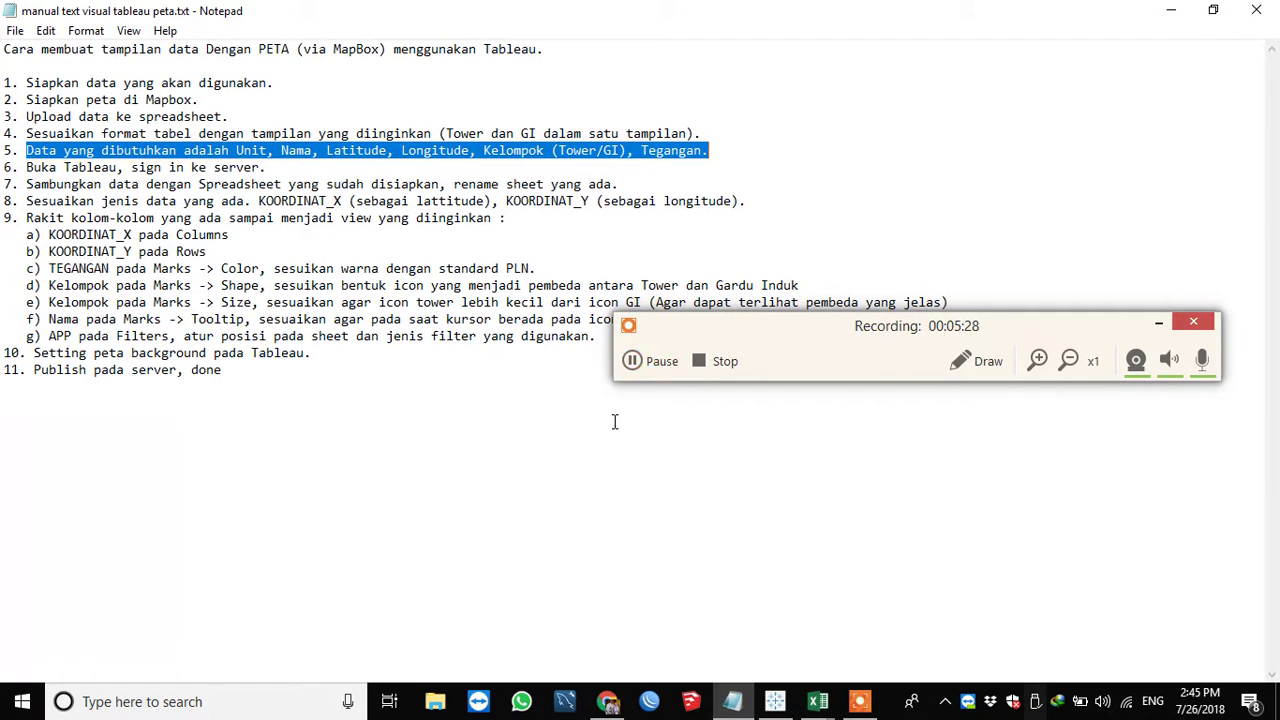
Switch back to the spreadsheet in Chrome and copy the TOWER sheet's NMTRAGI column into column A of the TOWER + GI sheet
click(607, 701)
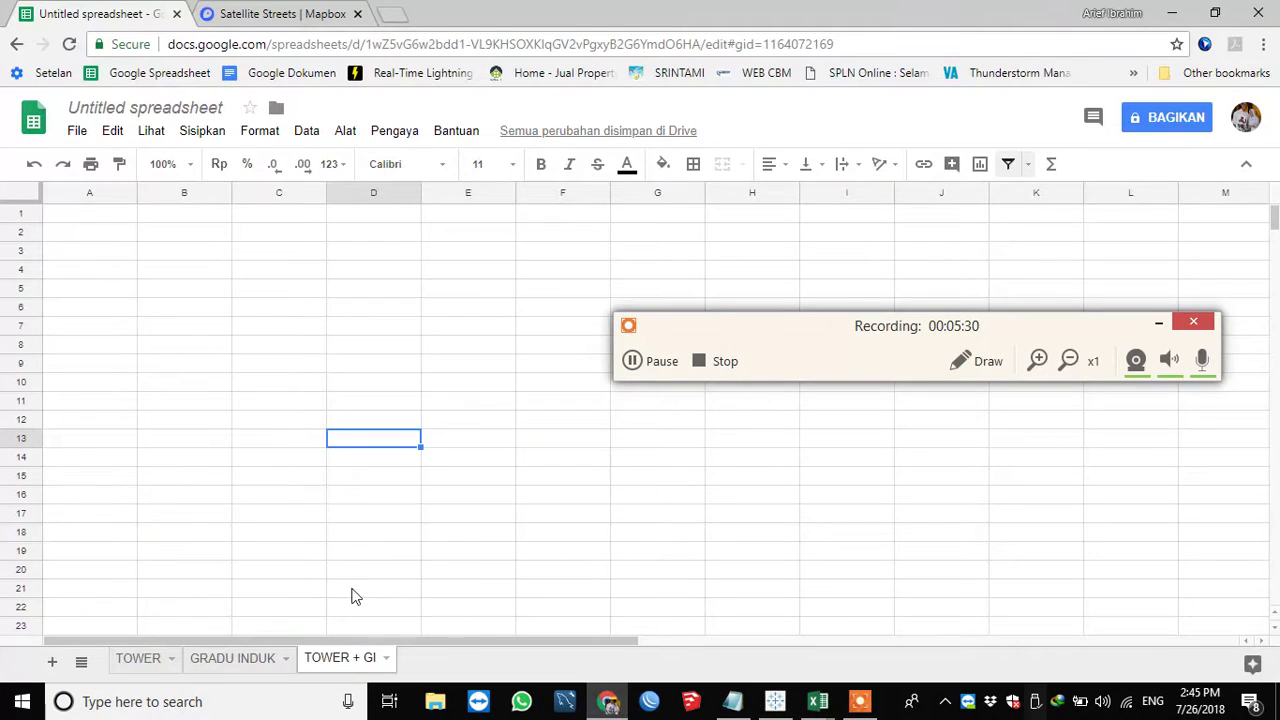
click(134, 660)
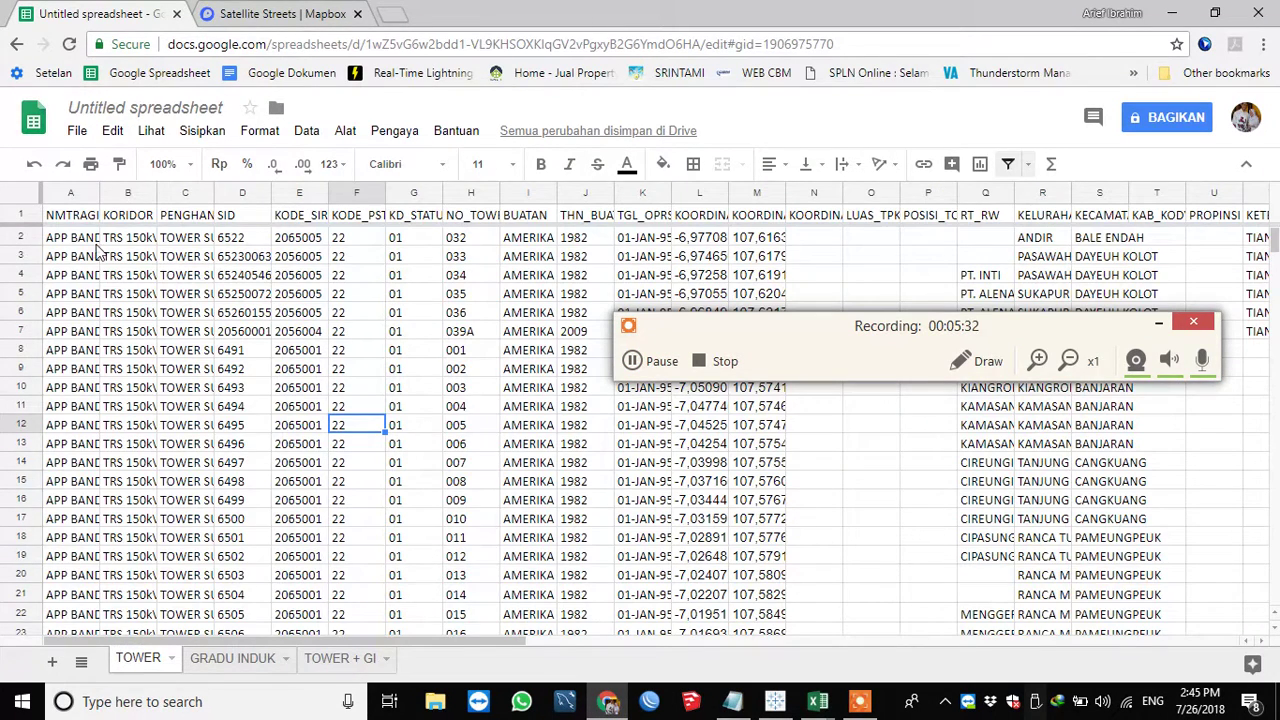
click(68, 192)
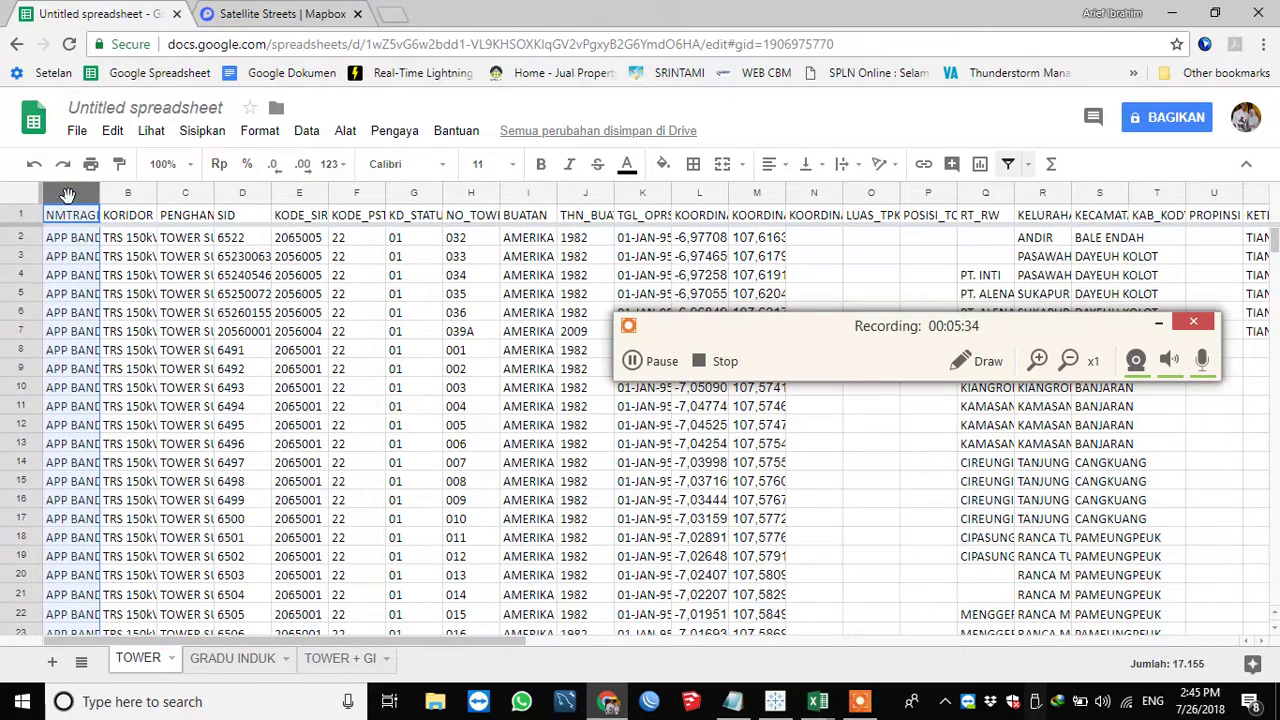
right_click(68, 192)
click(150, 249)
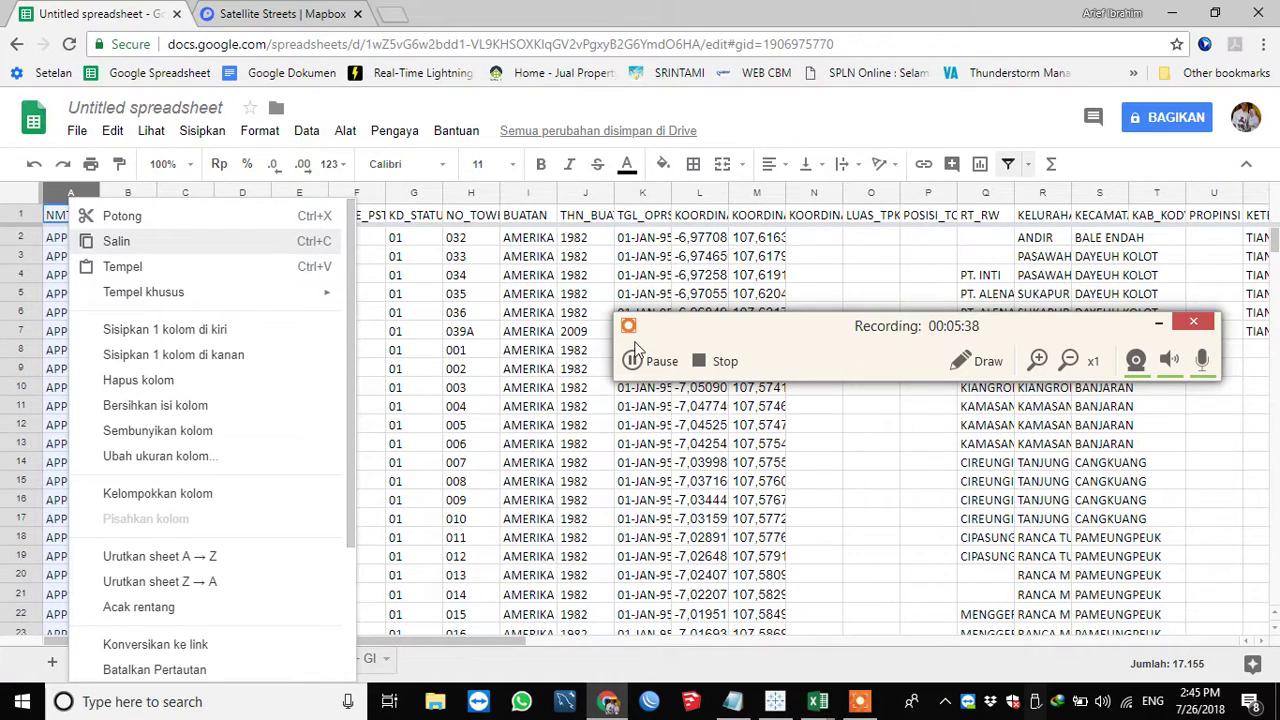
click(658, 363)
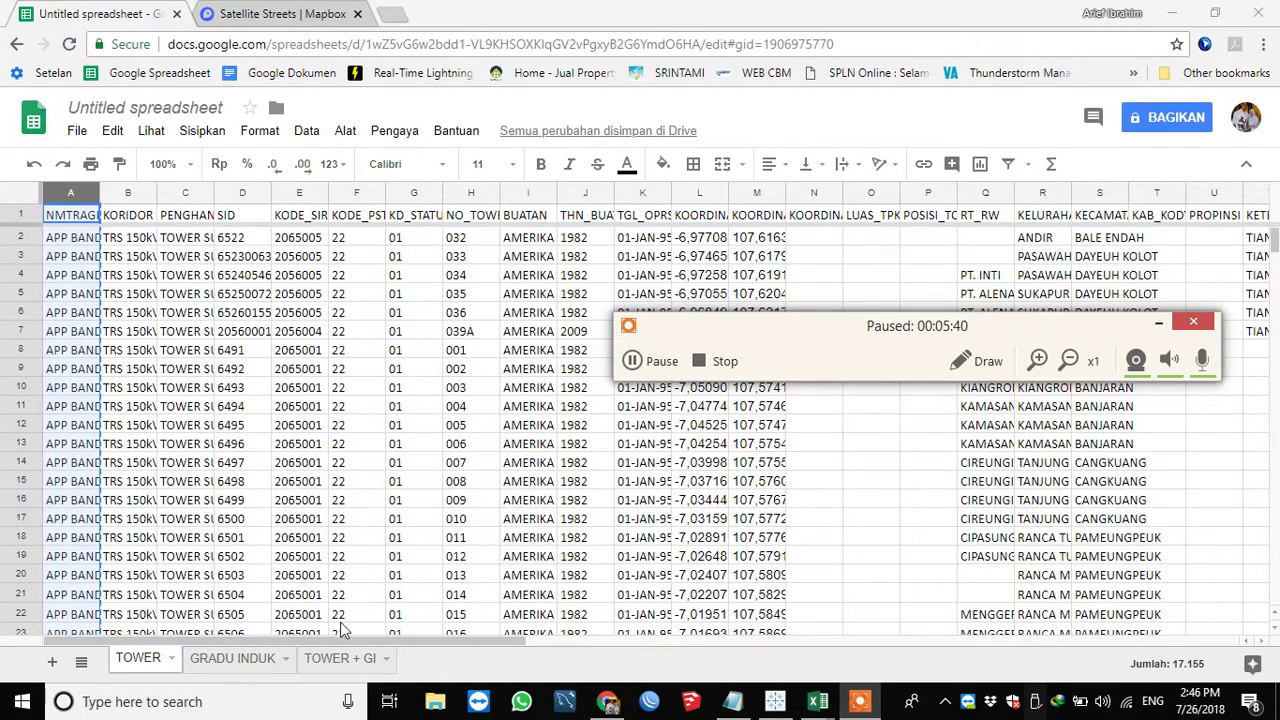
click(333, 662)
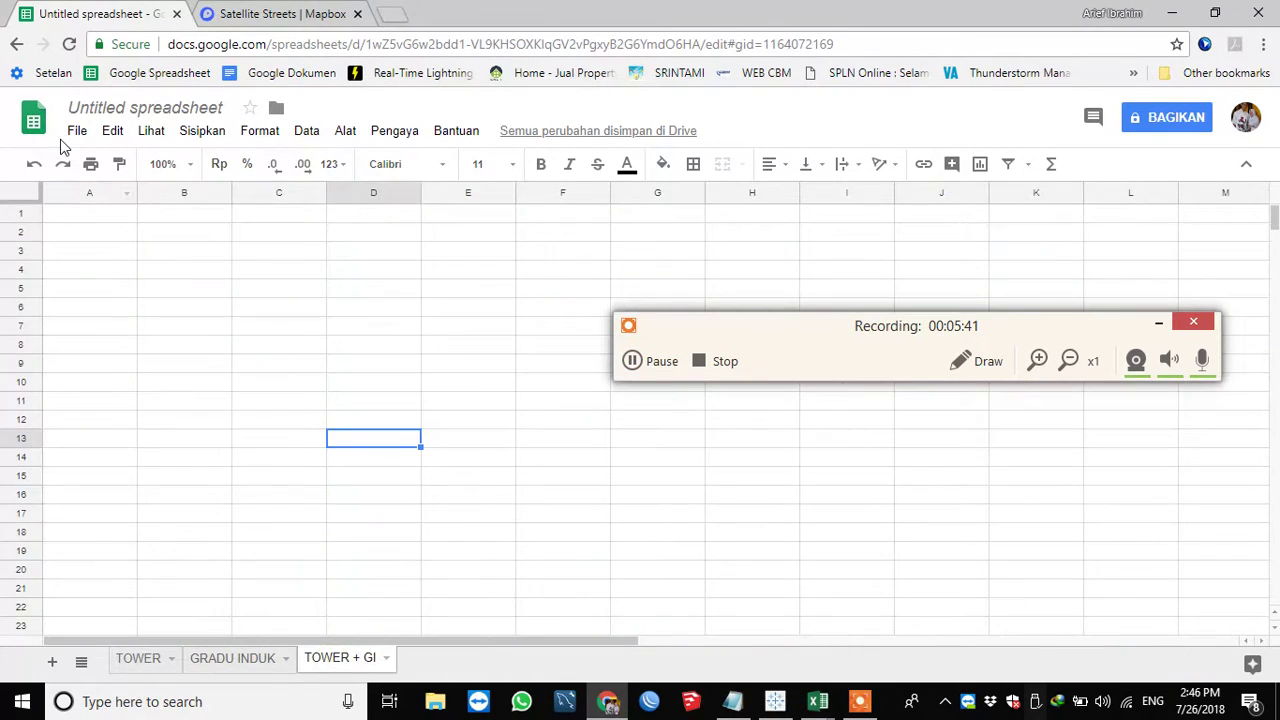
click(90, 221)
right_click(90, 224)
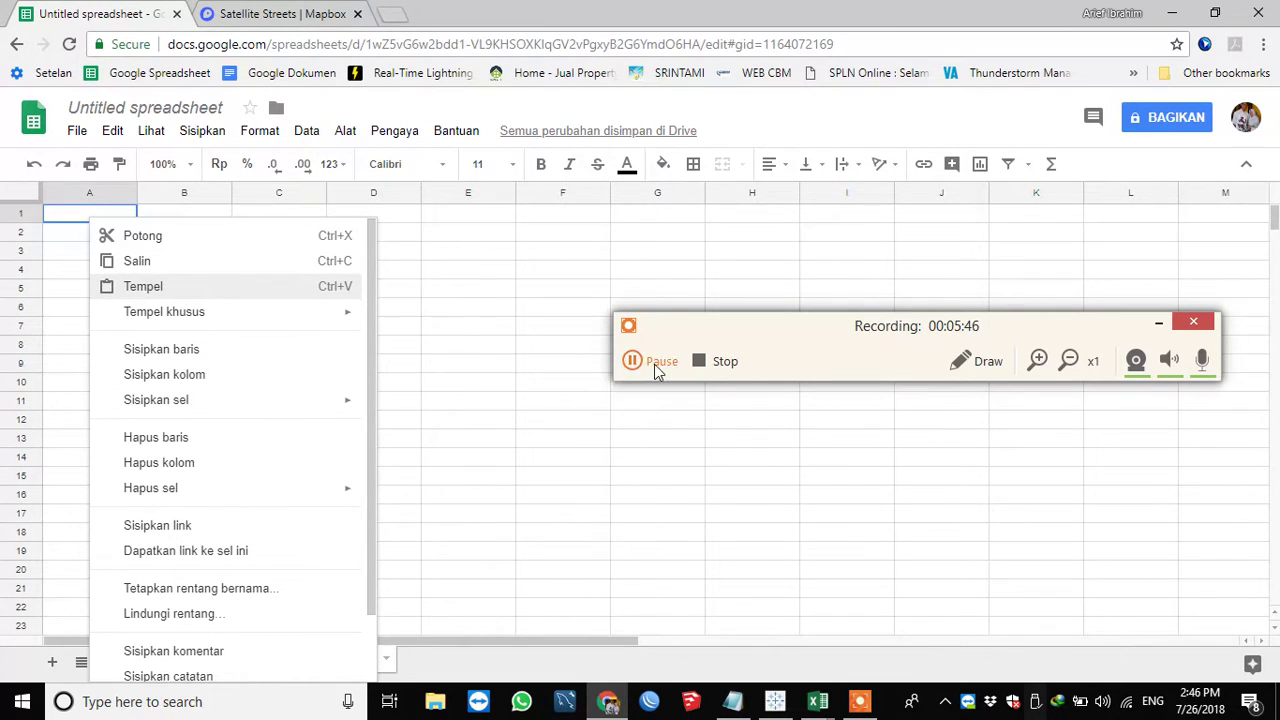
key(ctrl+v)
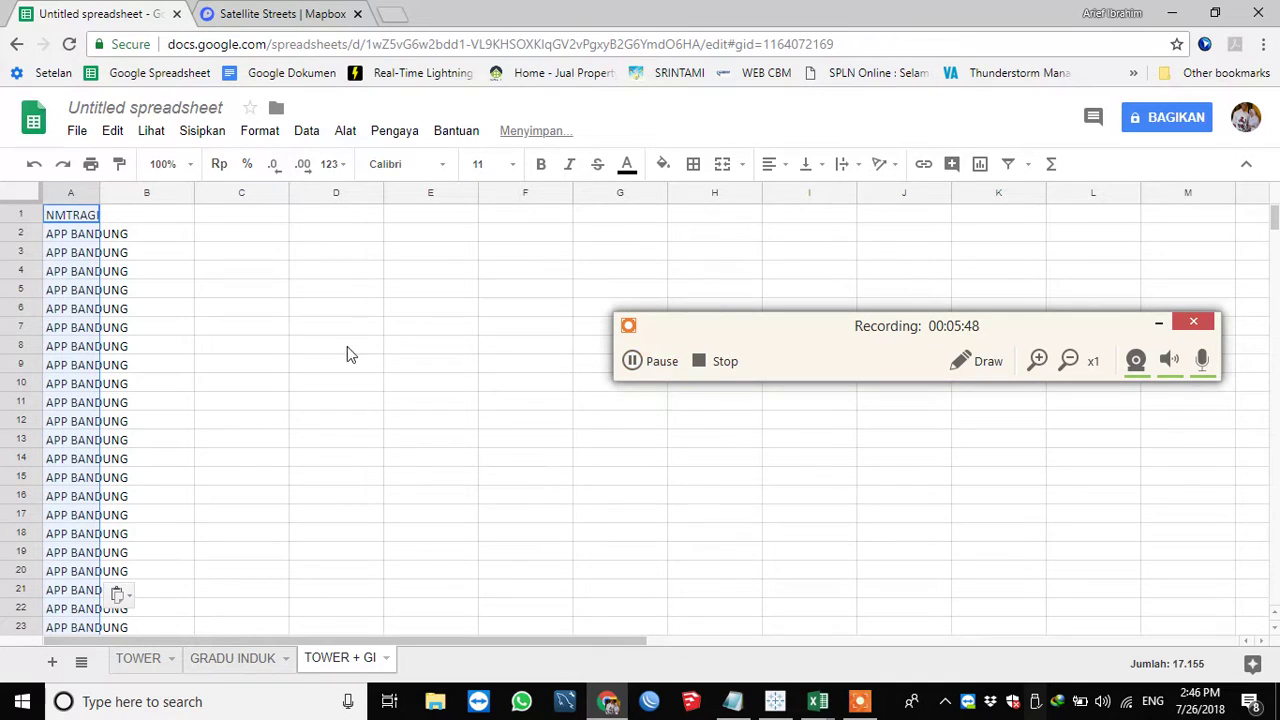
Widen the TOWER sheet's PENGHANTAR column and copy the column into column B of the TOWER + GI sheet
click(155, 660)
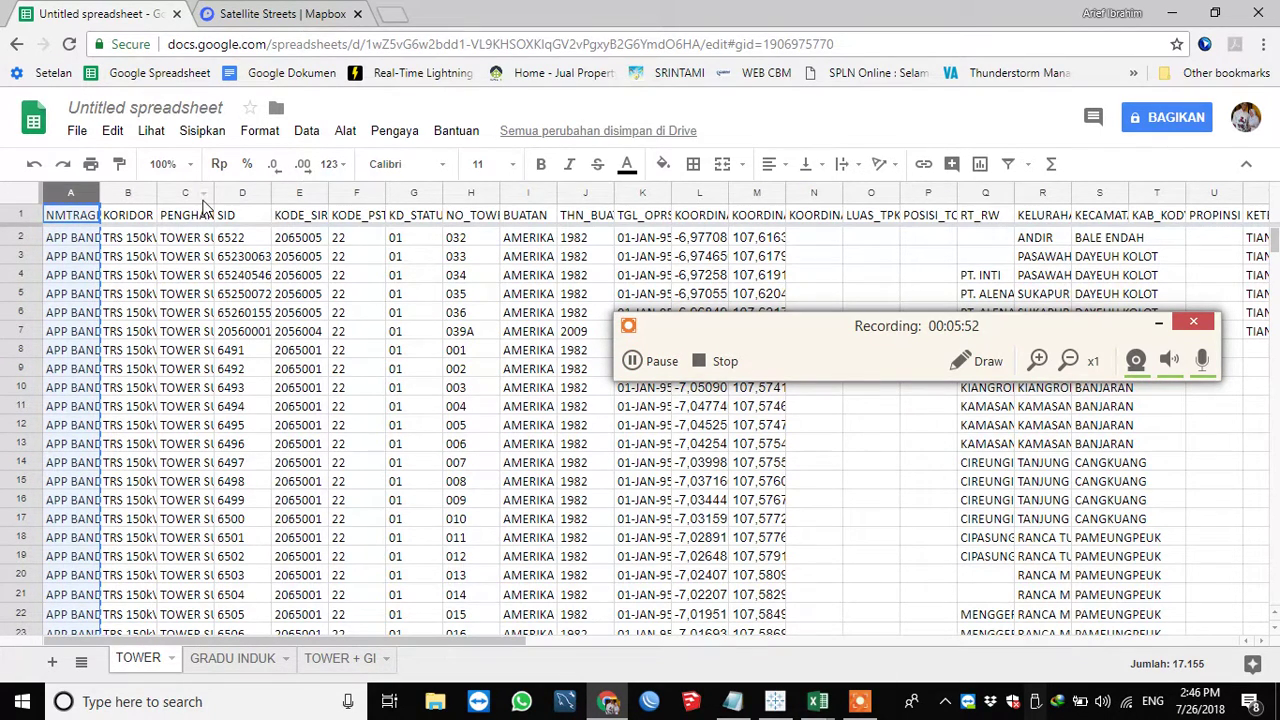
drag(212, 191, 557, 191)
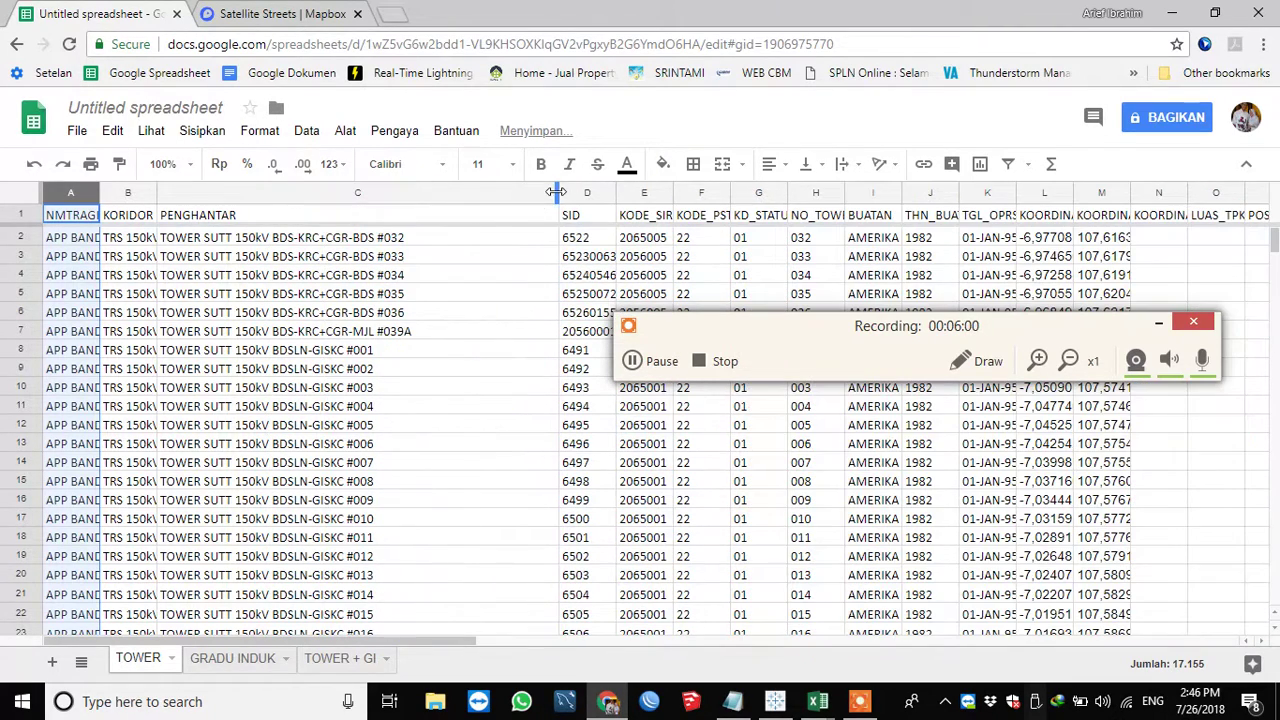
click(335, 193)
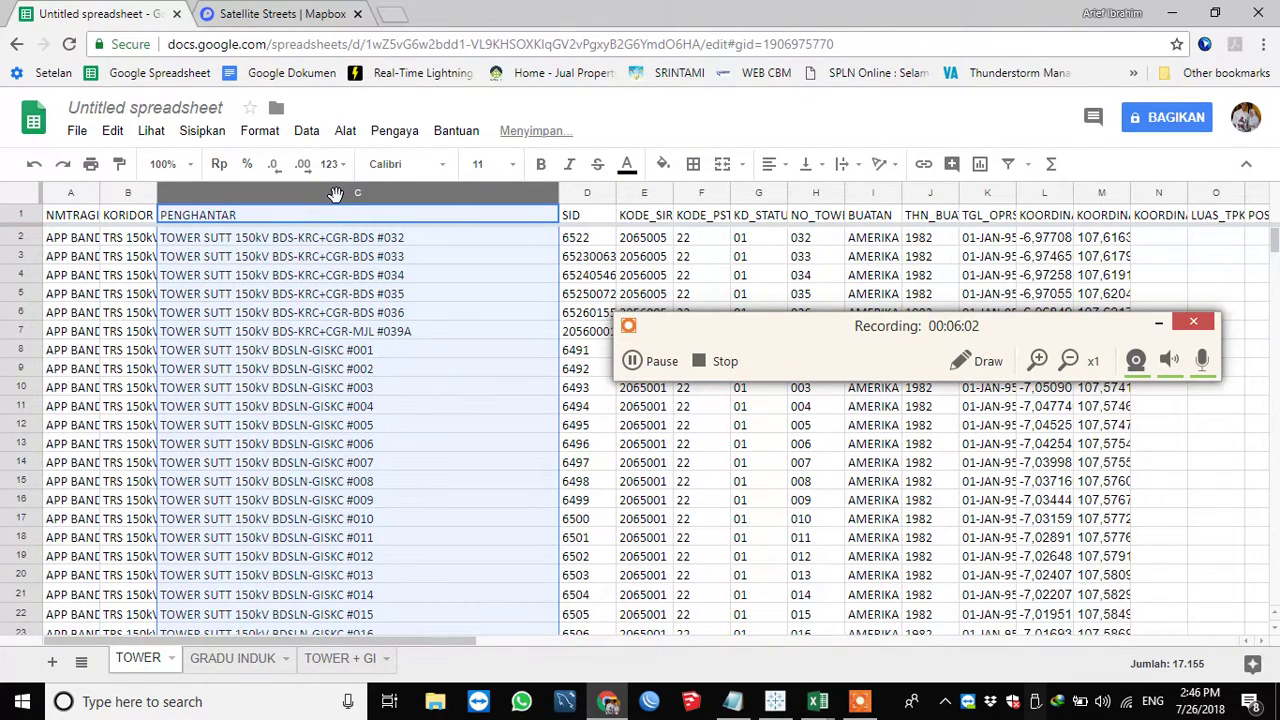
right_click(395, 210)
click(632, 361)
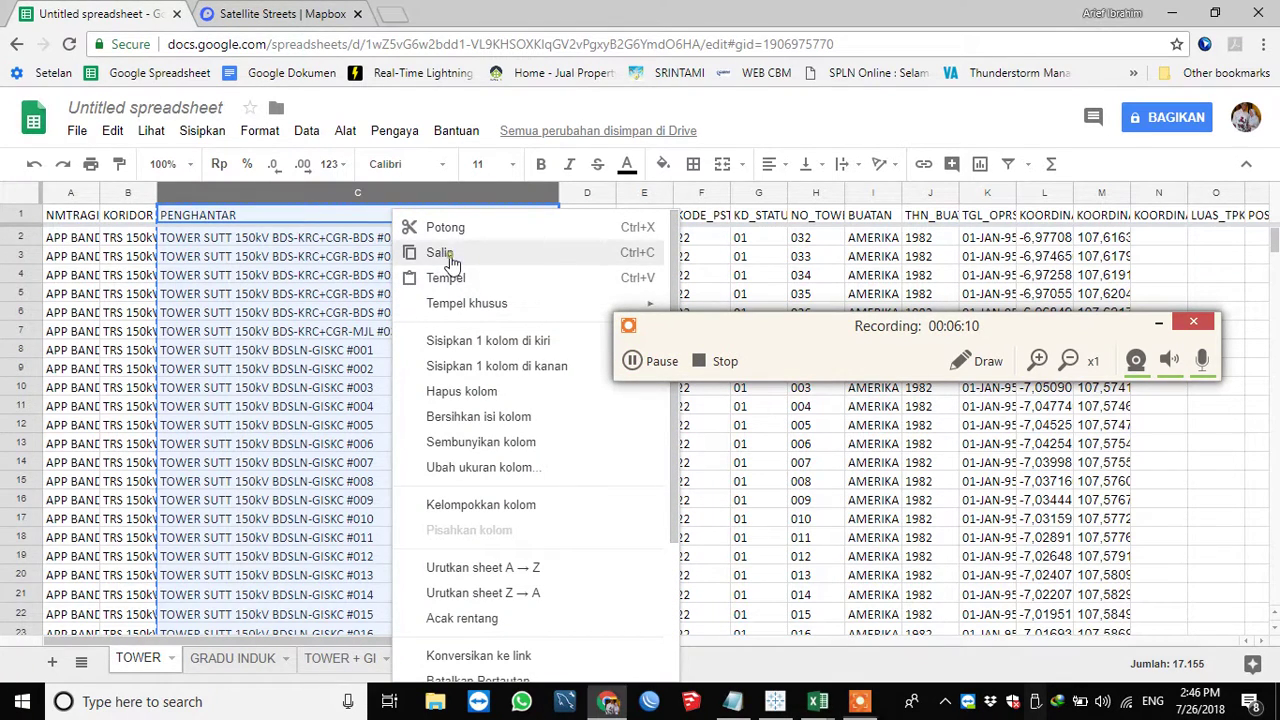
click(445, 253)
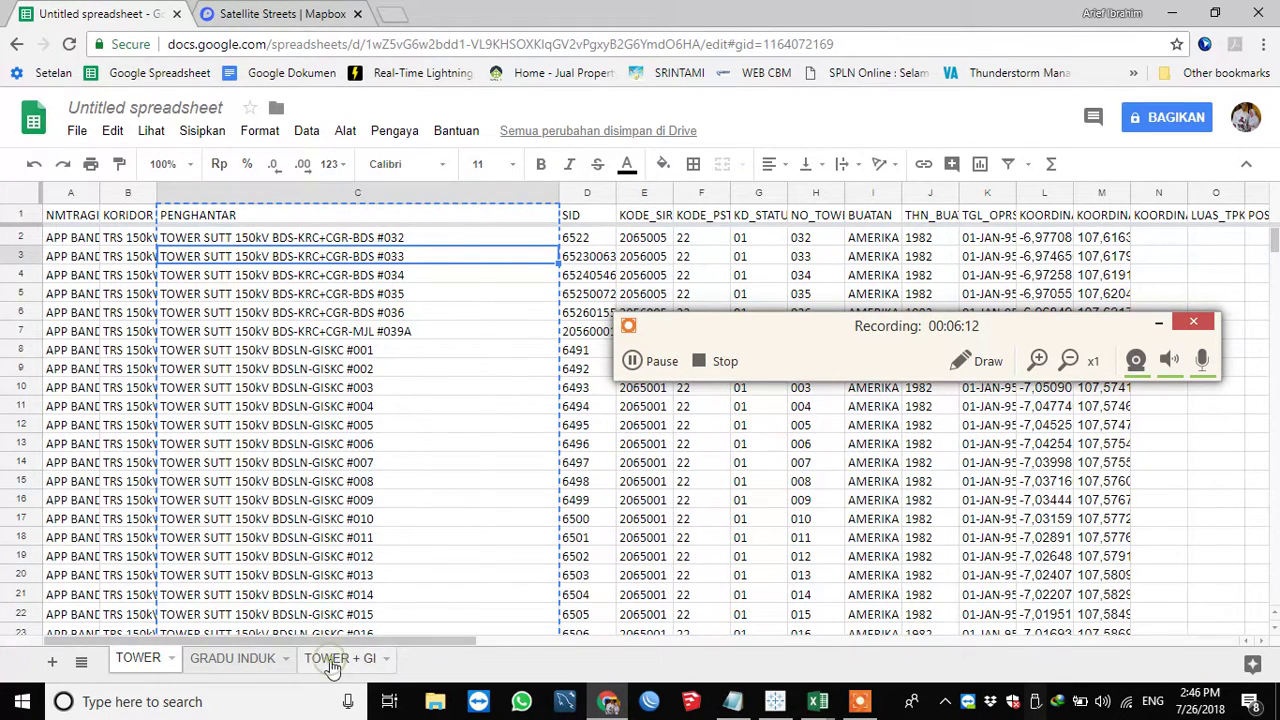
click(332, 658)
click(131, 213)
right_click(131, 213)
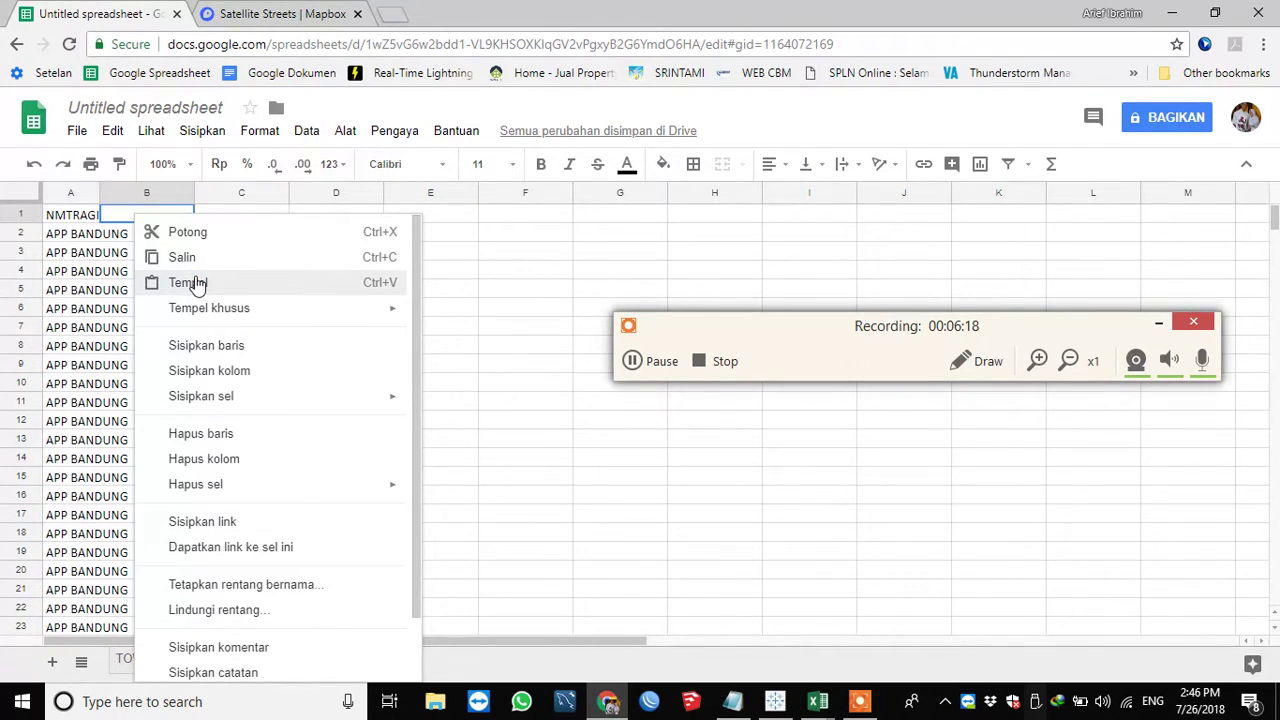
click(197, 284)
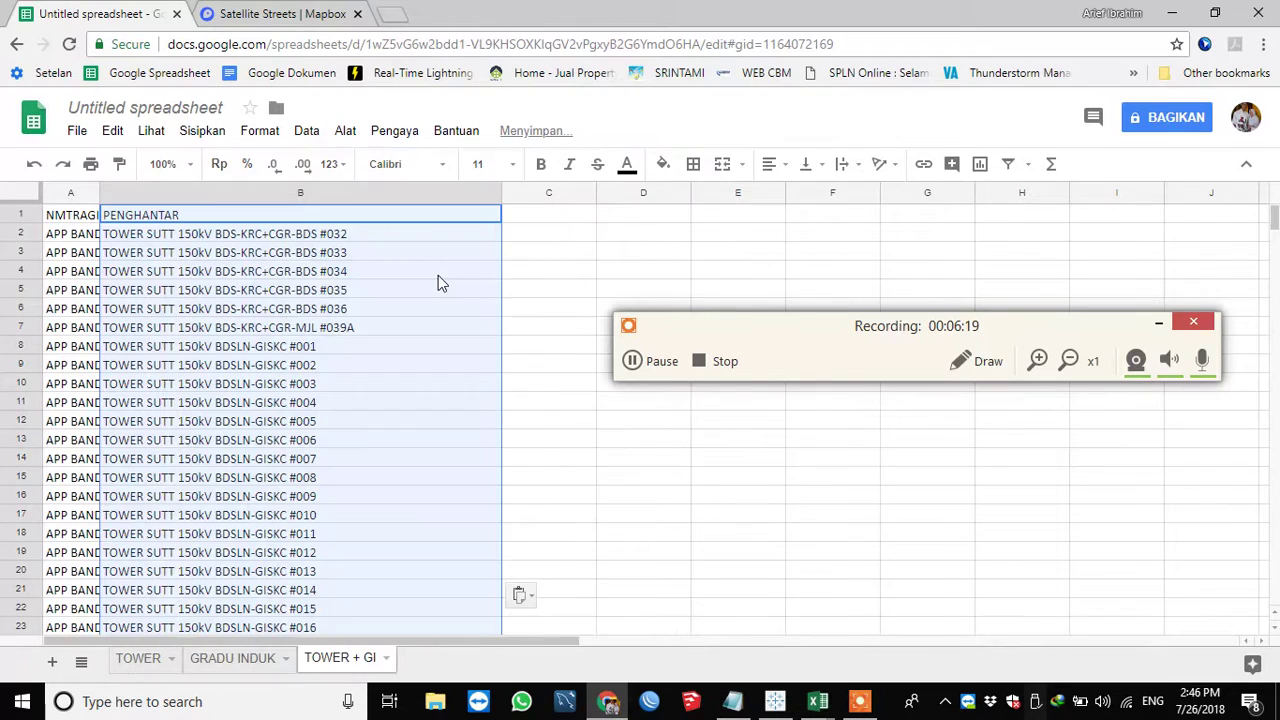
Copy the TOWER sheet's KOORDINAT_X column into column C of the TOWER + GI sheet
click(137, 657)
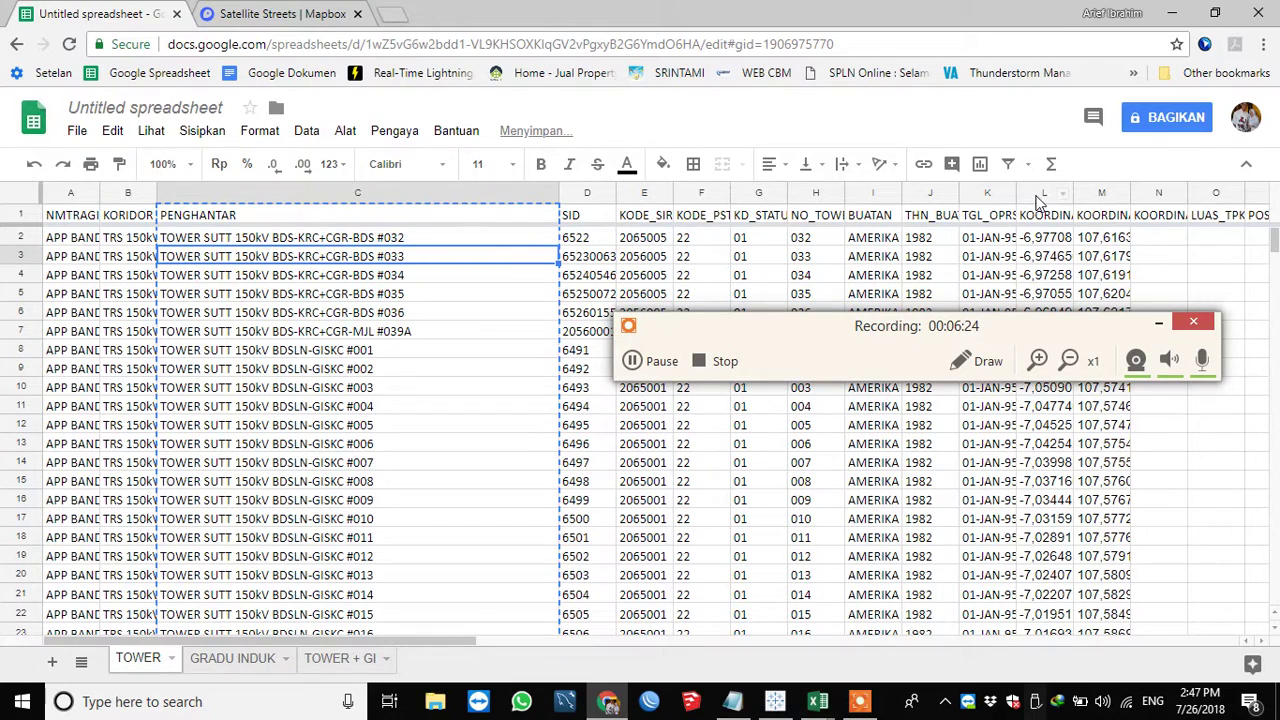
click(1037, 194)
right_click(1037, 194)
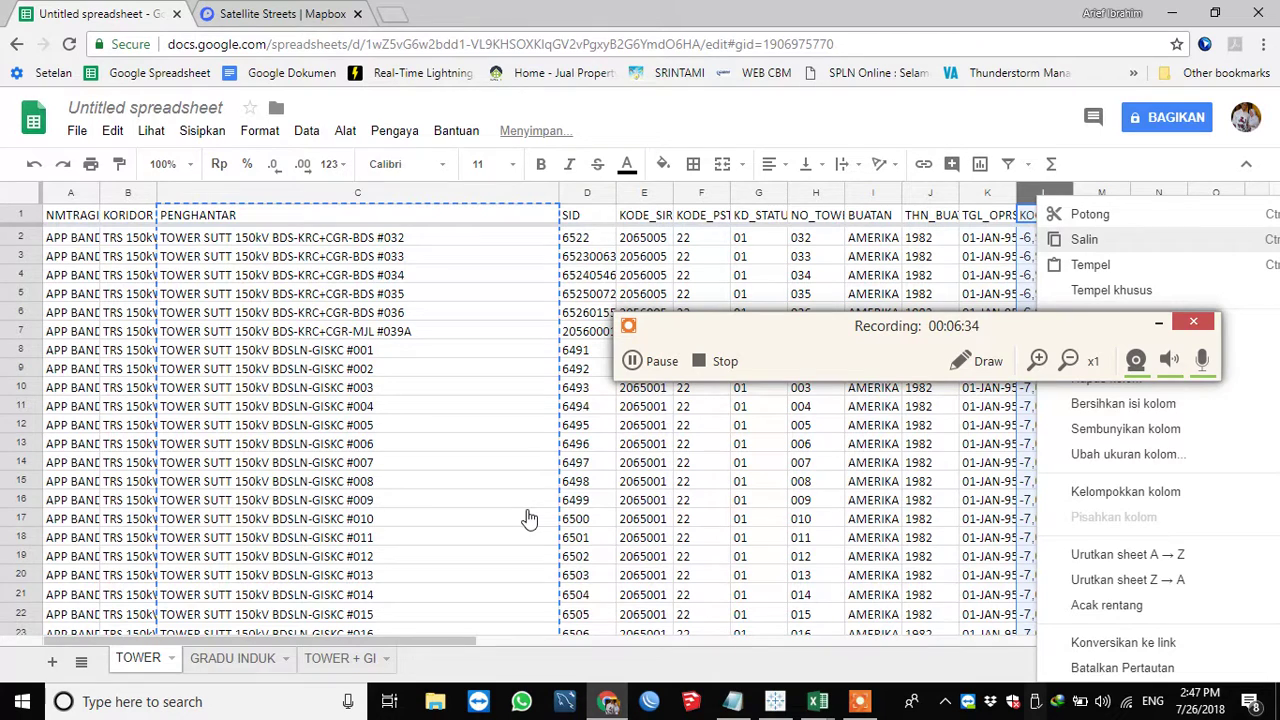
click(648, 363)
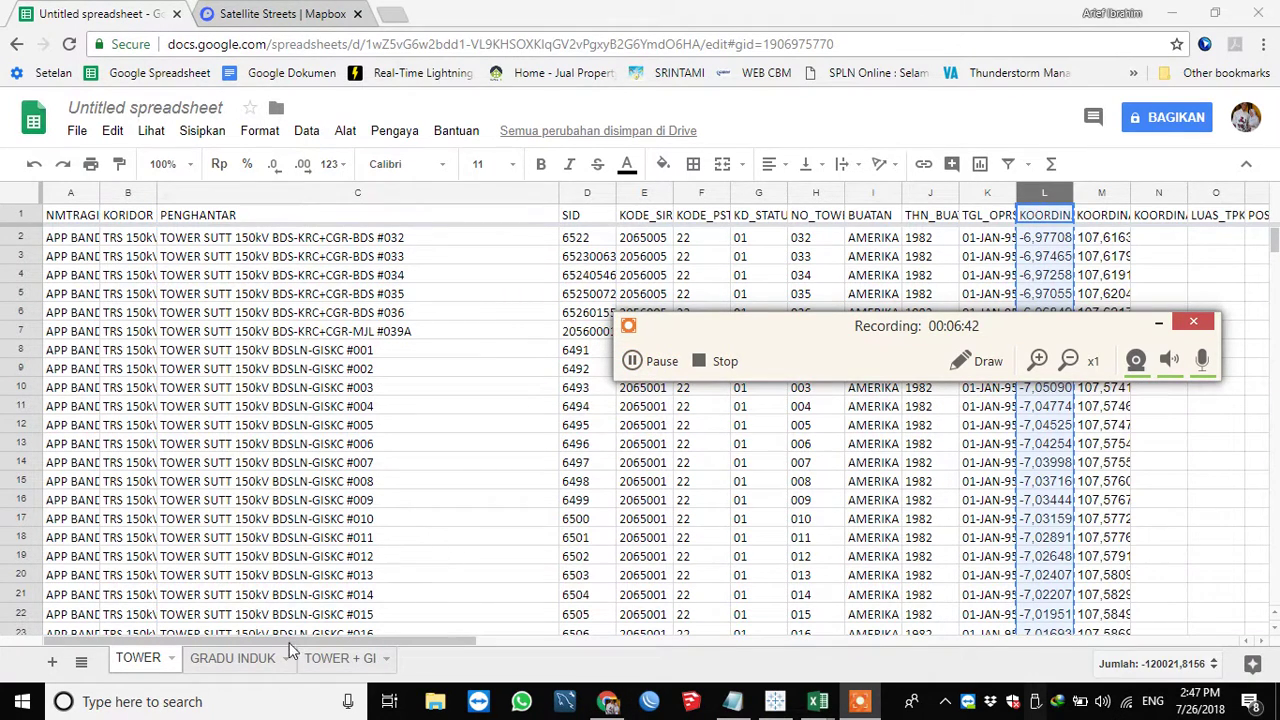
click(338, 658)
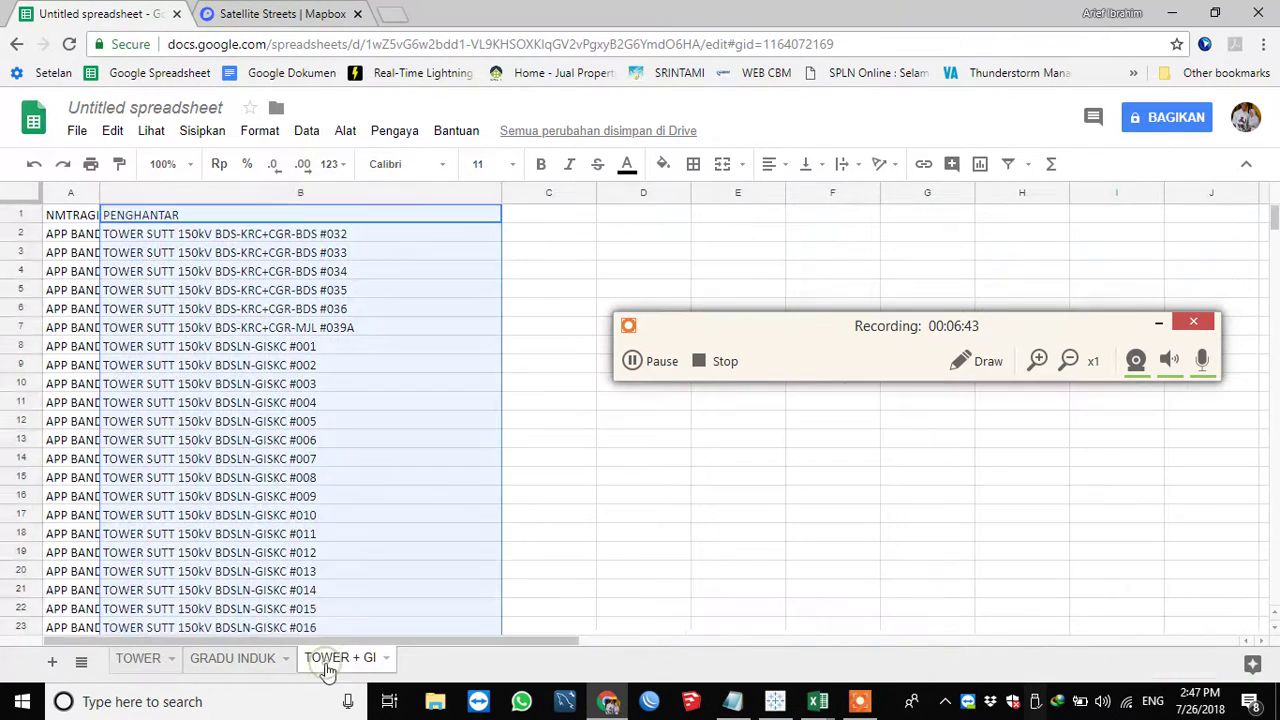
right_click(524, 214)
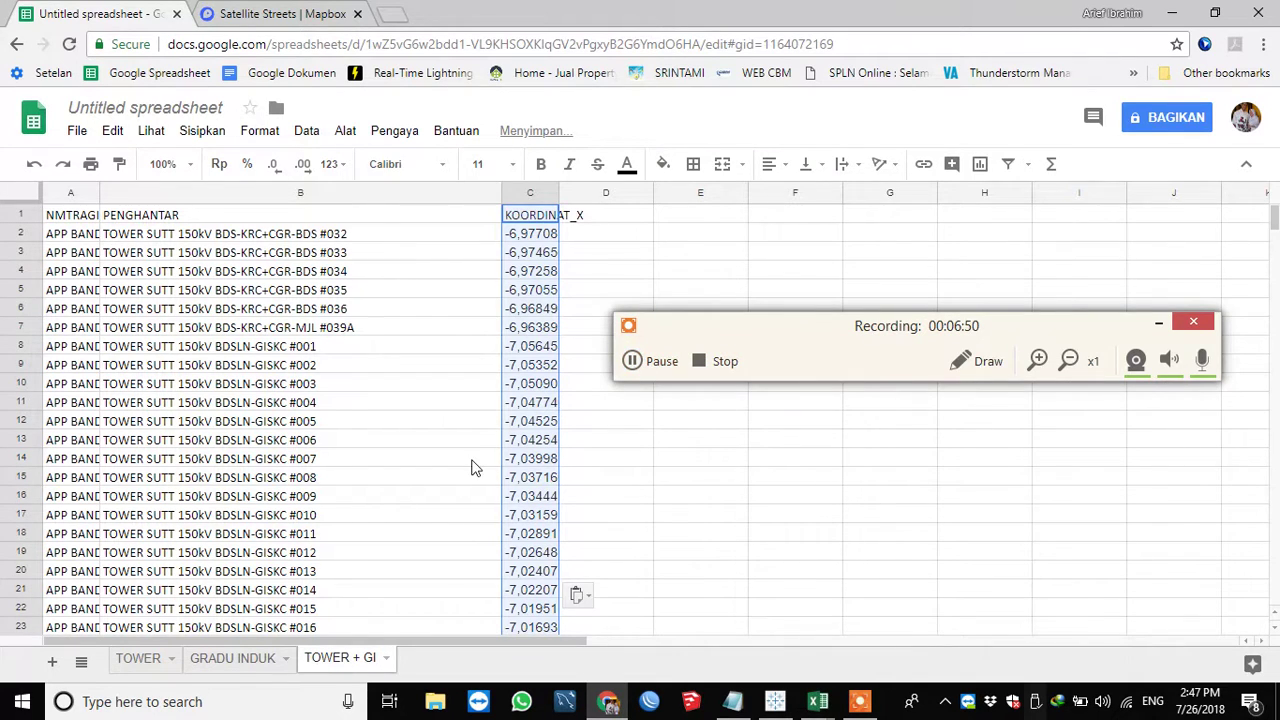
Copy the TOWER sheet's KOORDINAT_Y column into column D of the TOWER + GI sheet
click(150, 667)
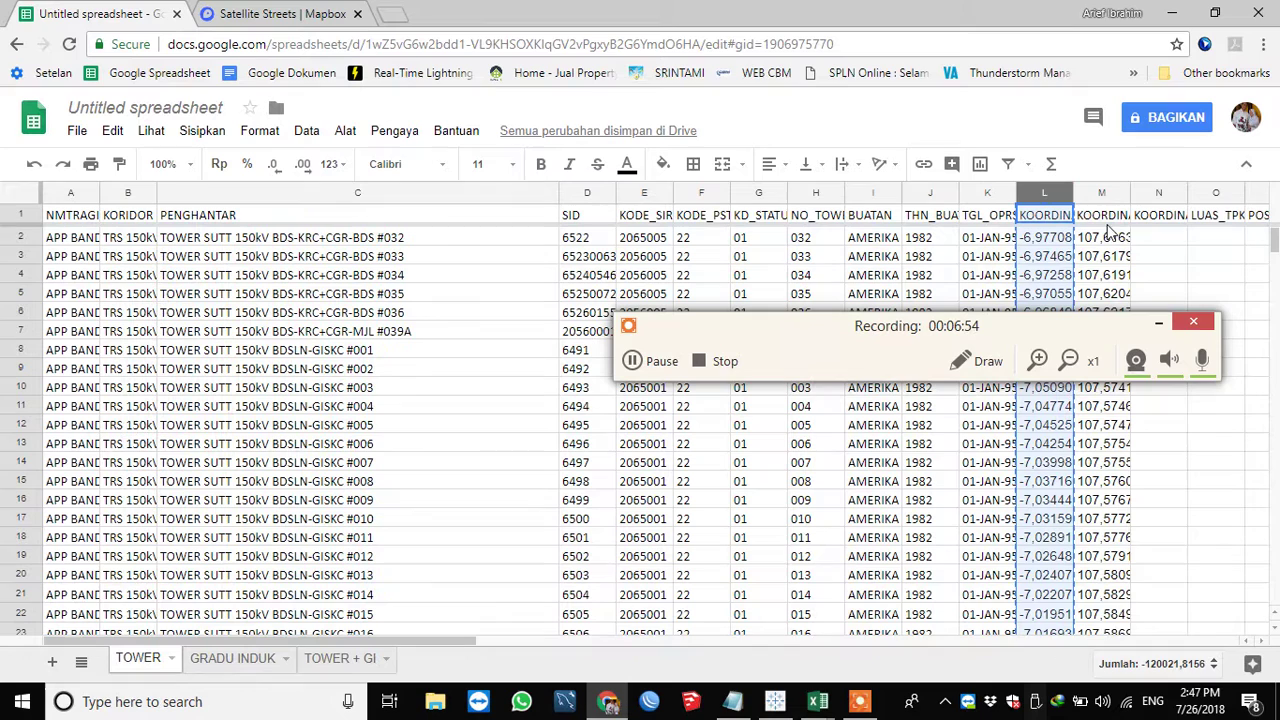
key(ctrl+c)
right_click(1138, 218)
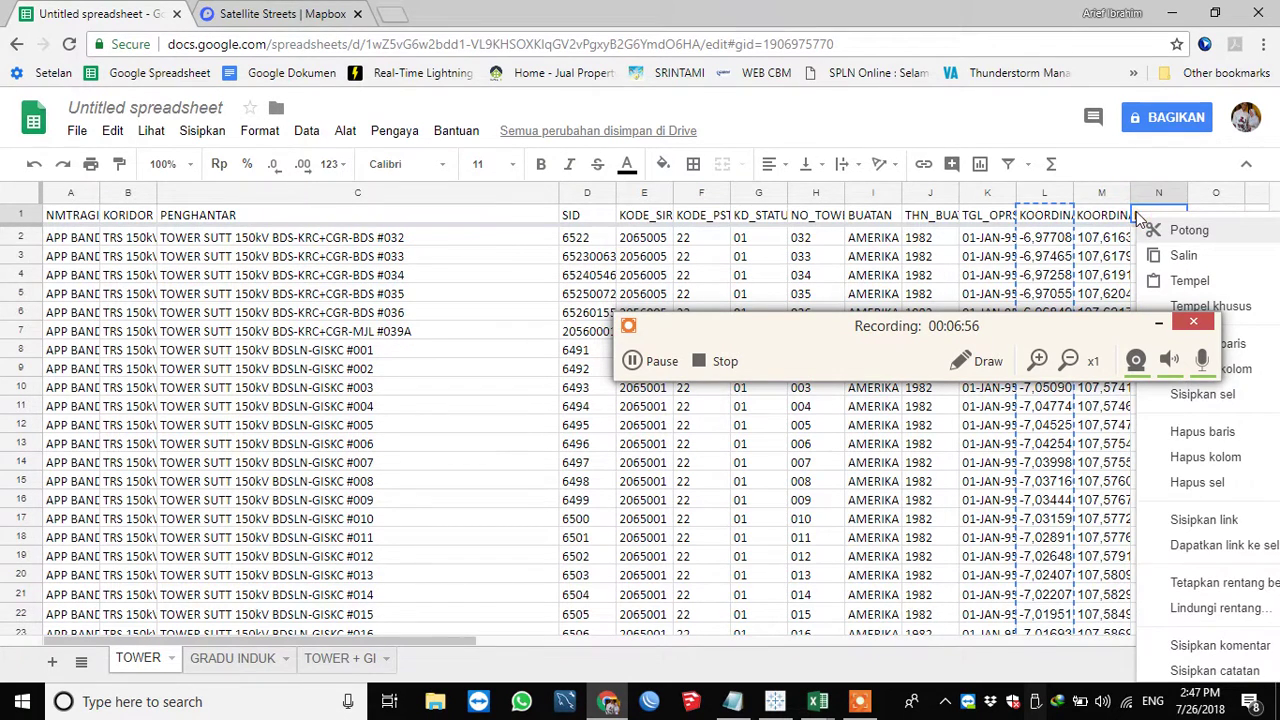
click(1108, 196)
right_click(1108, 196)
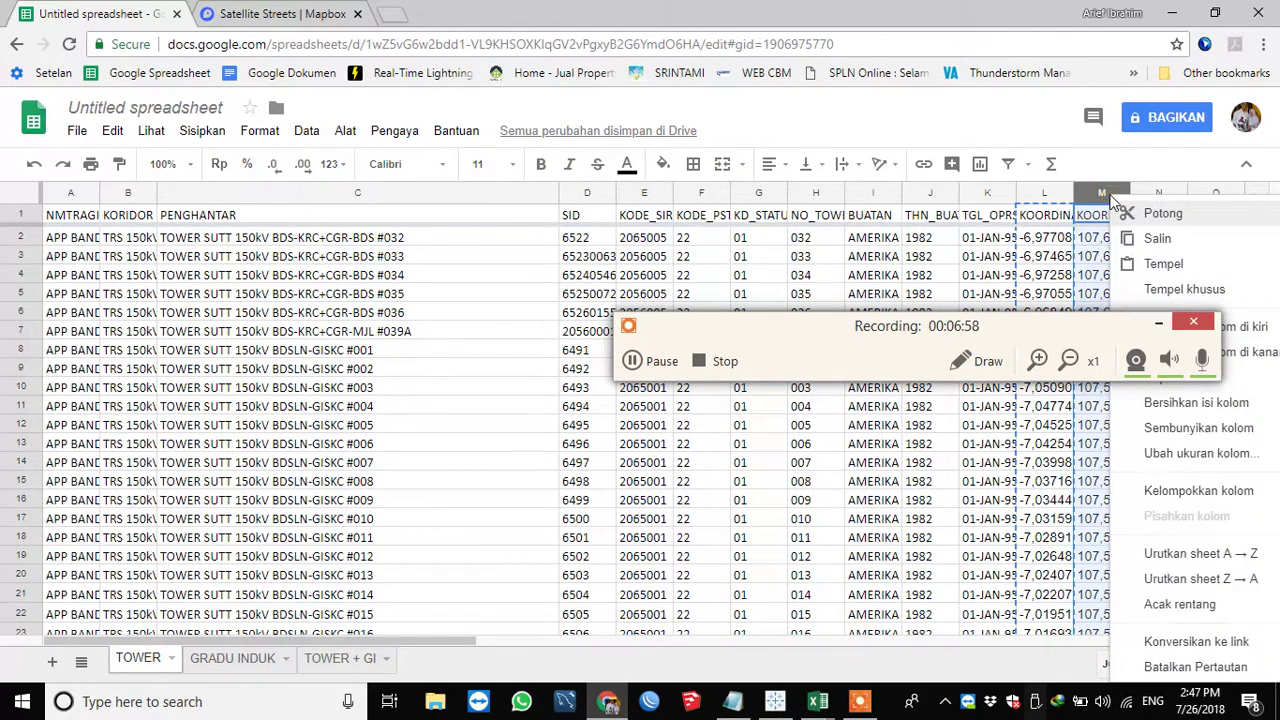
click(1168, 243)
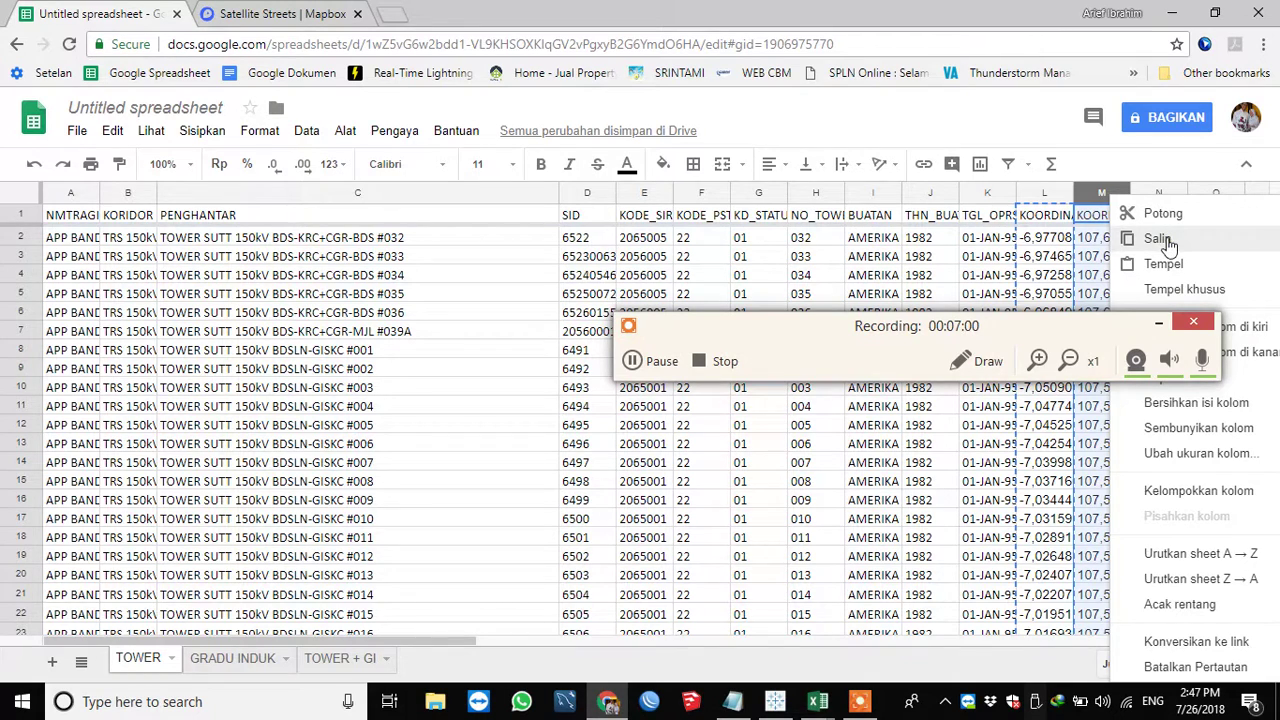
click(665, 362)
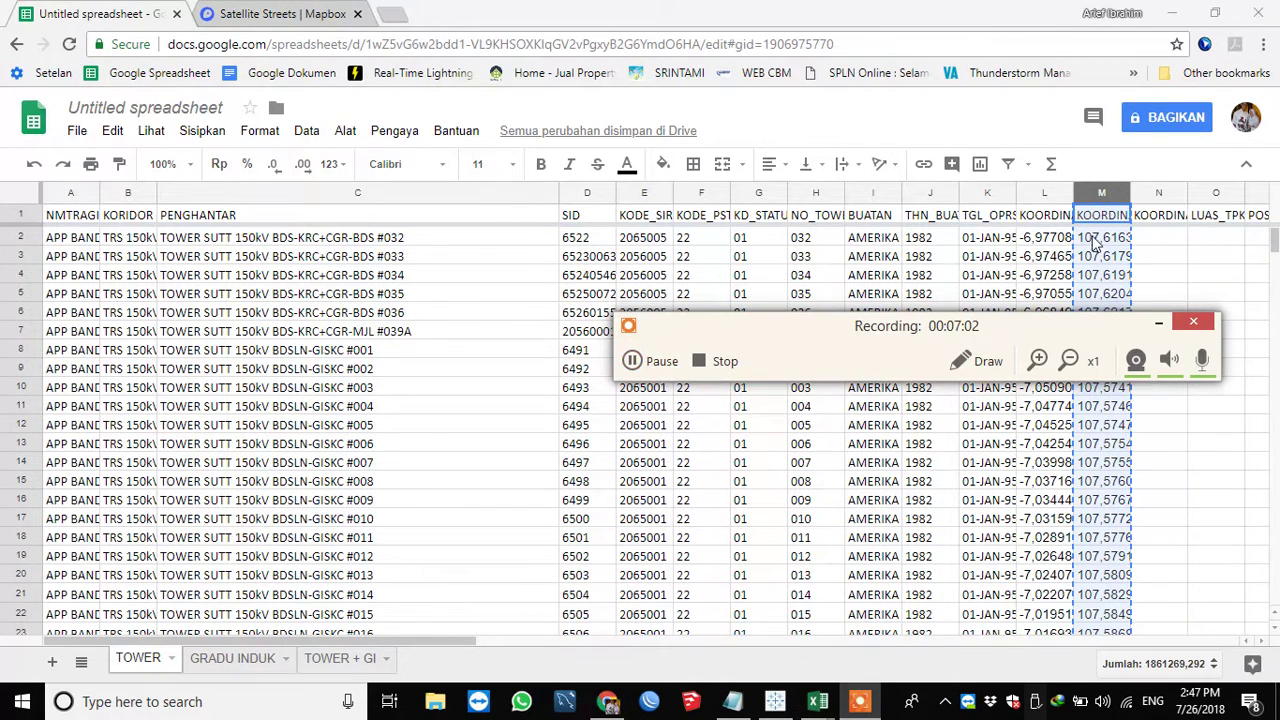
click(350, 659)
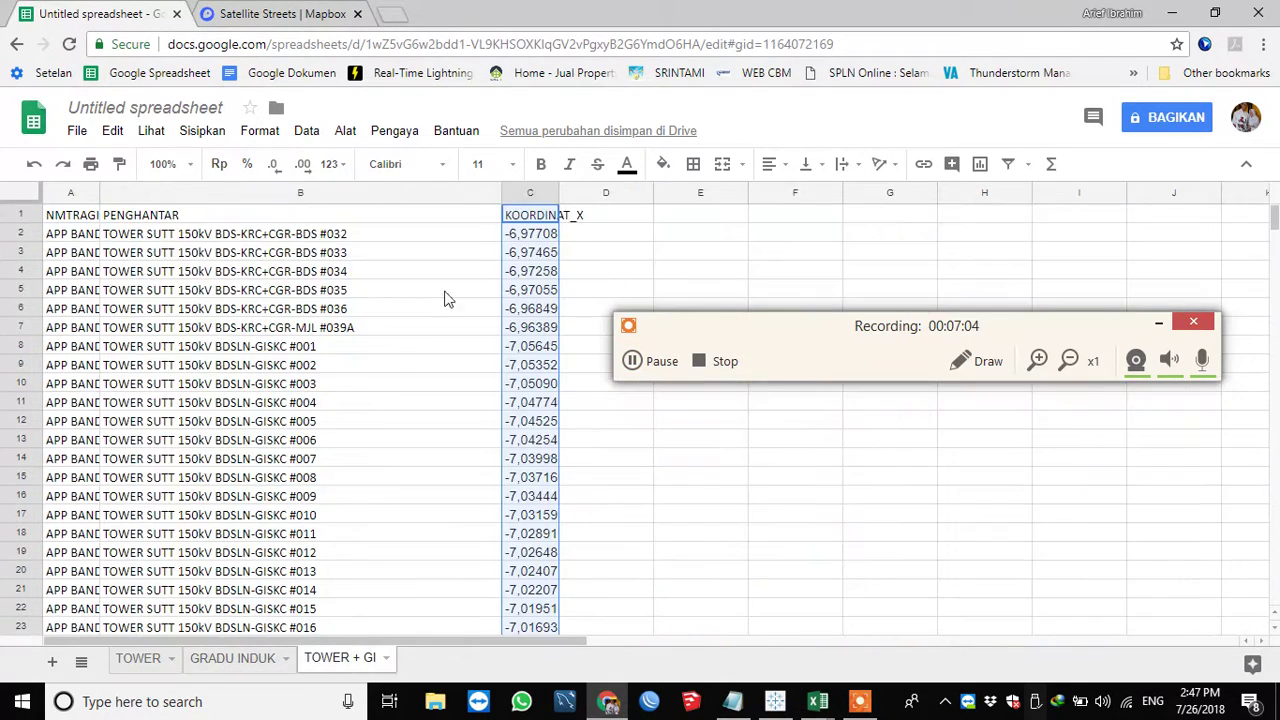
click(599, 216)
right_click(599, 216)
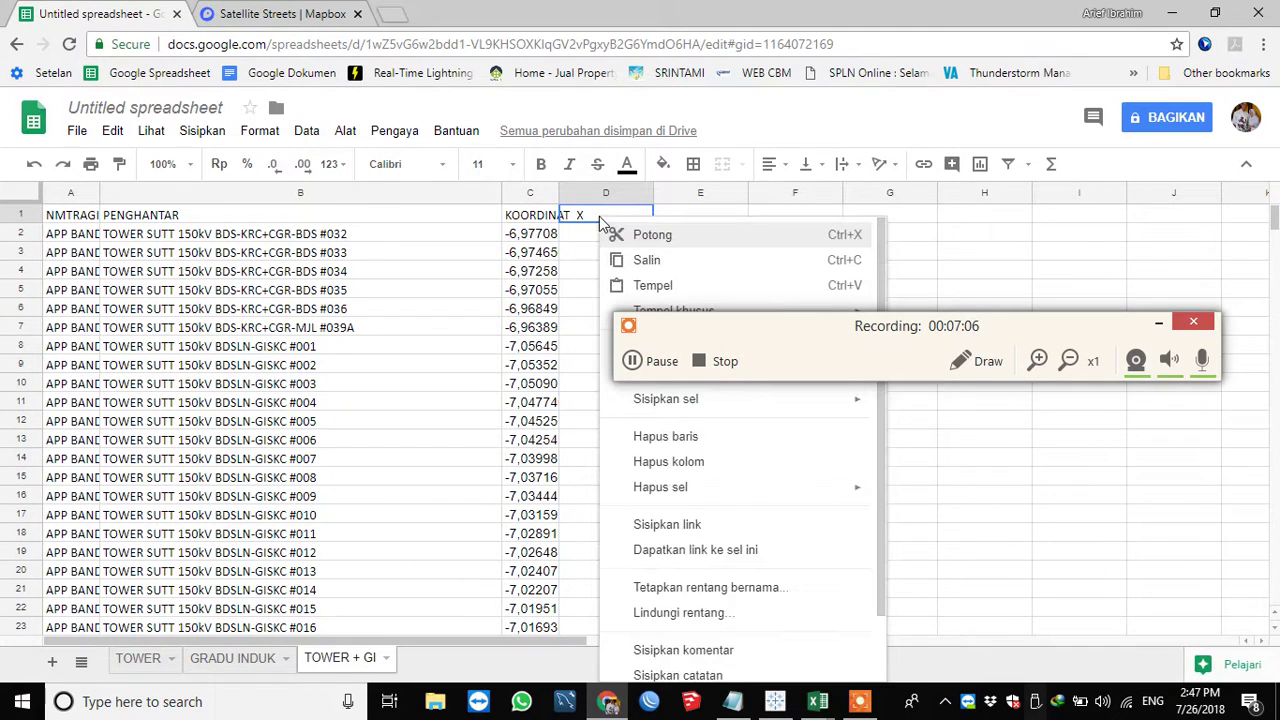
drag(750, 360, 795, 596)
key(ctrl+v)
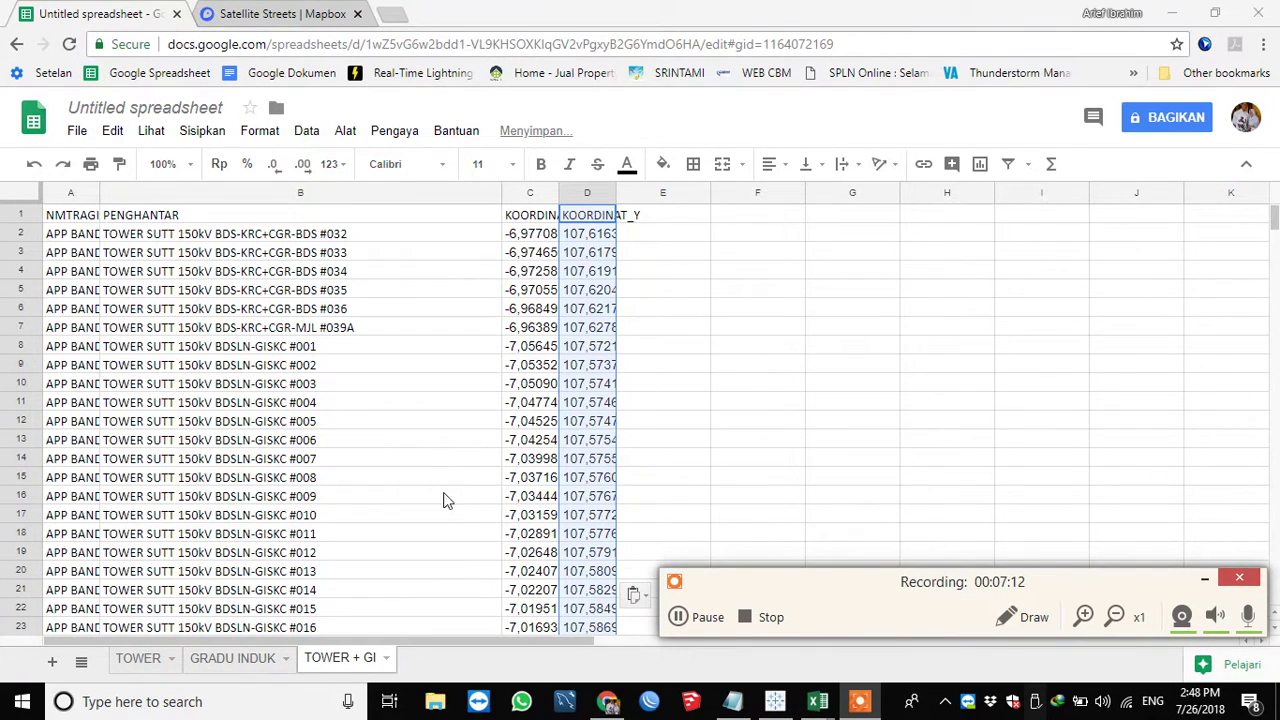
Check the required data fields in the Notepad instructions, then return to the spreadsheet in Chrome and select cell E1 of TOWER + GI
click(735, 701)
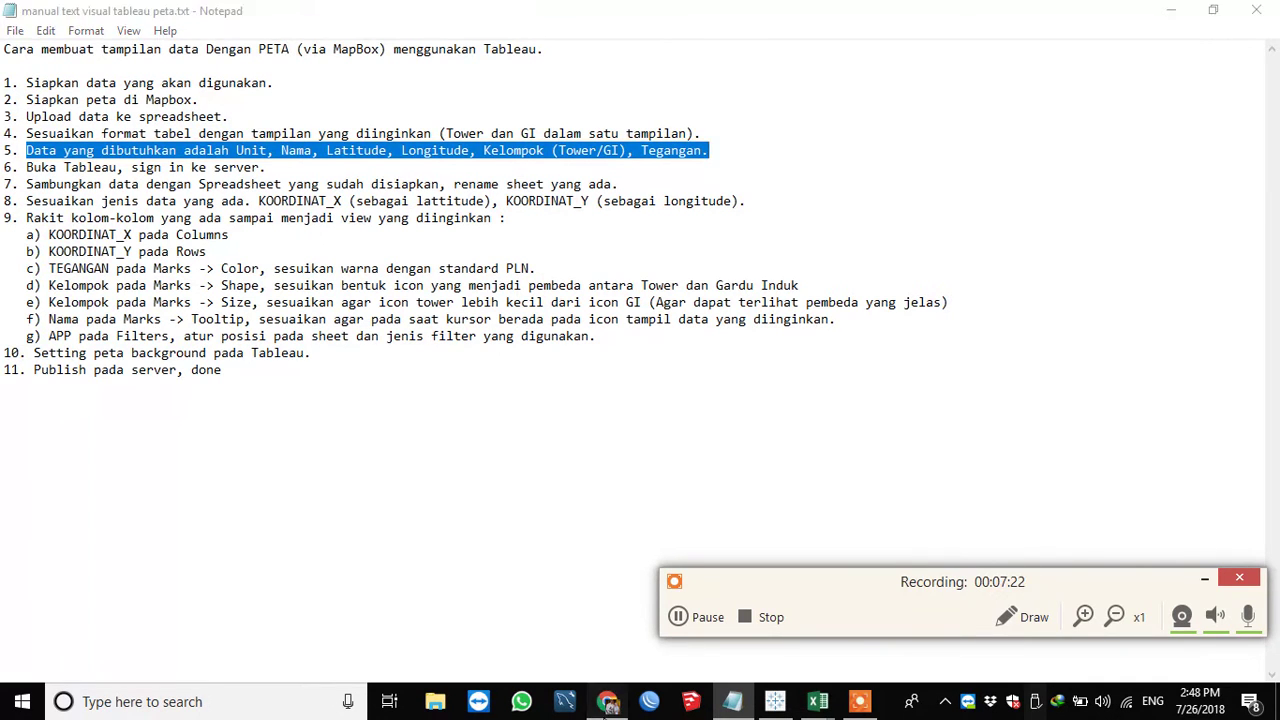
click(607, 701)
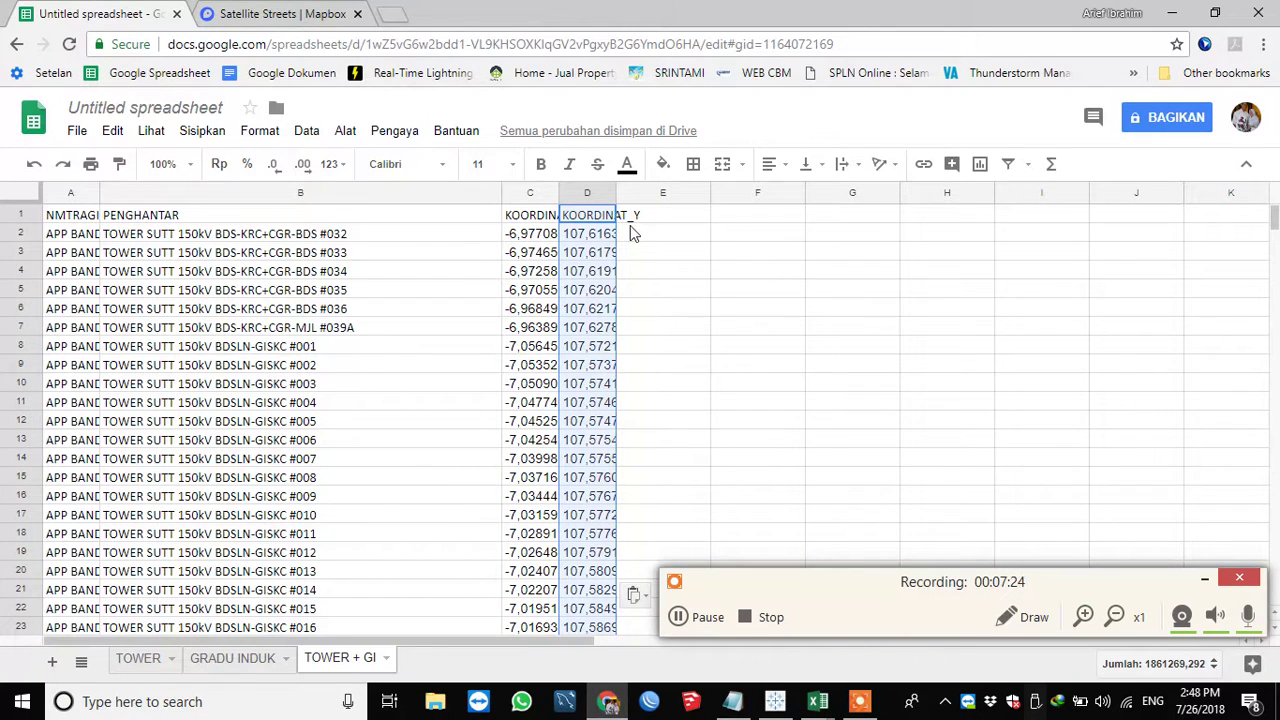
click(659, 217)
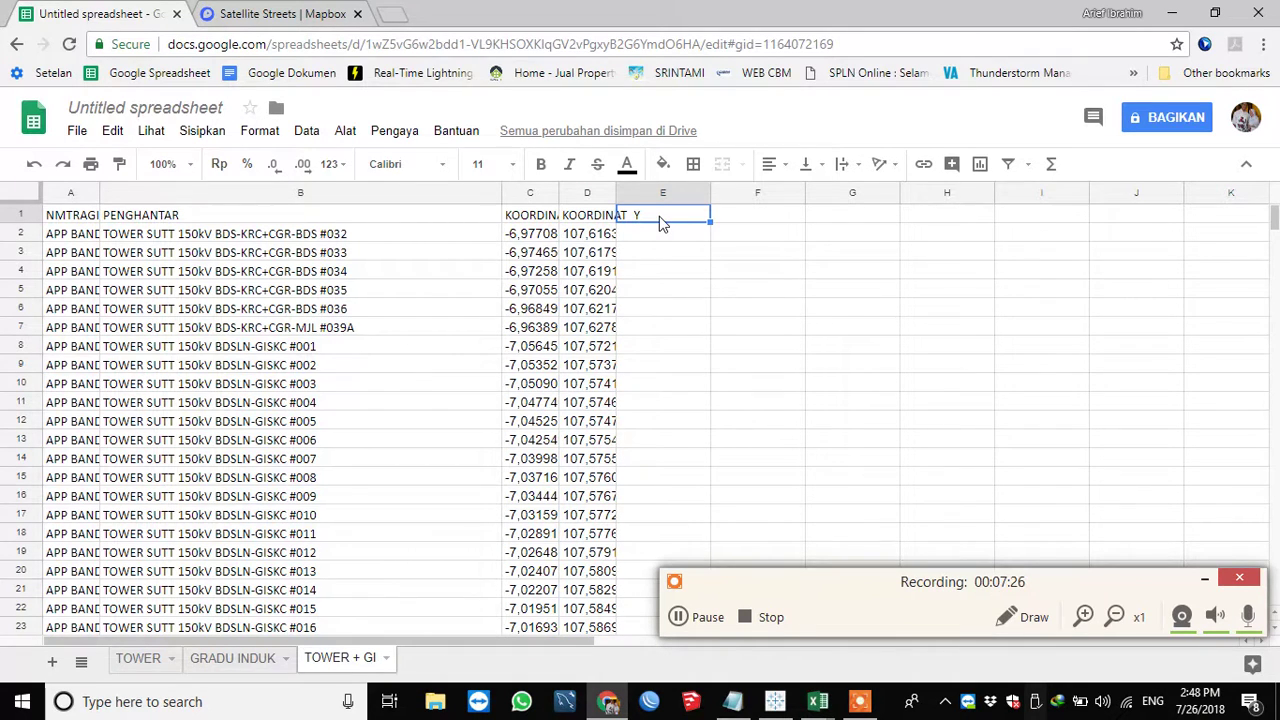
Find the KODE_TEG column in the TOWER sheet and copy it into column E of the TOWER + GI sheet
click(158, 668)
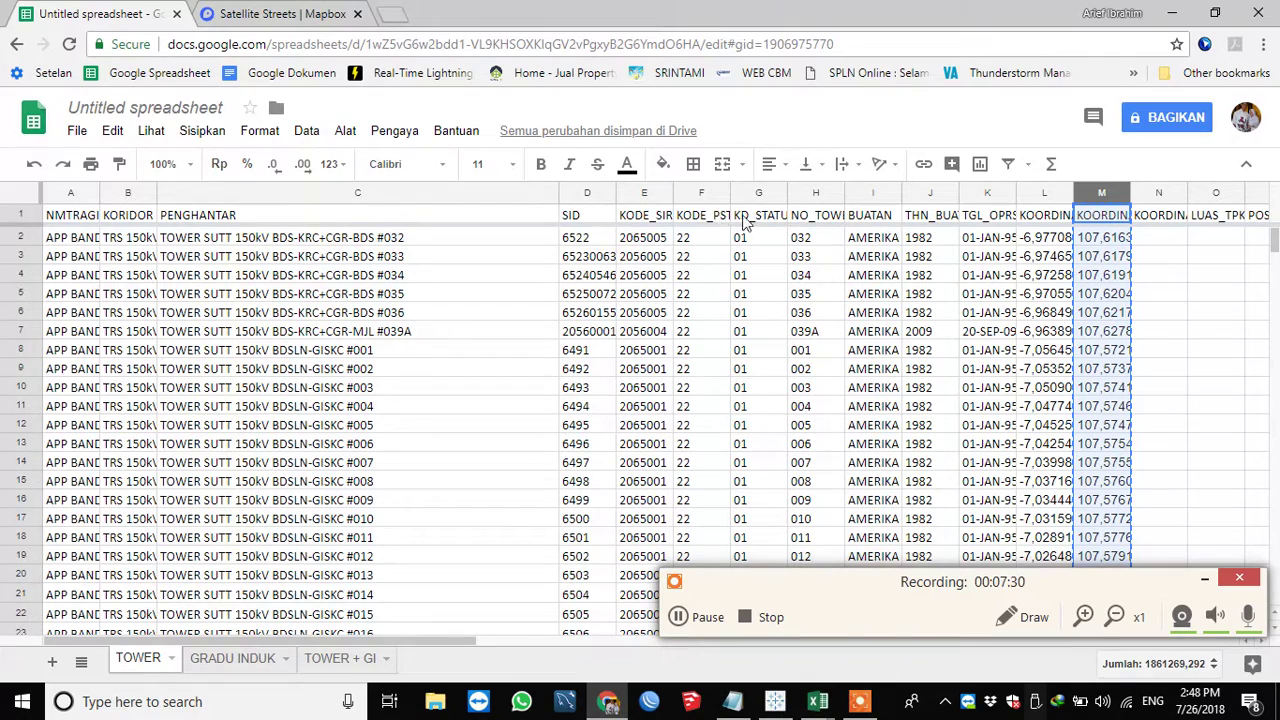
key(ctrl+c)
click(808, 275)
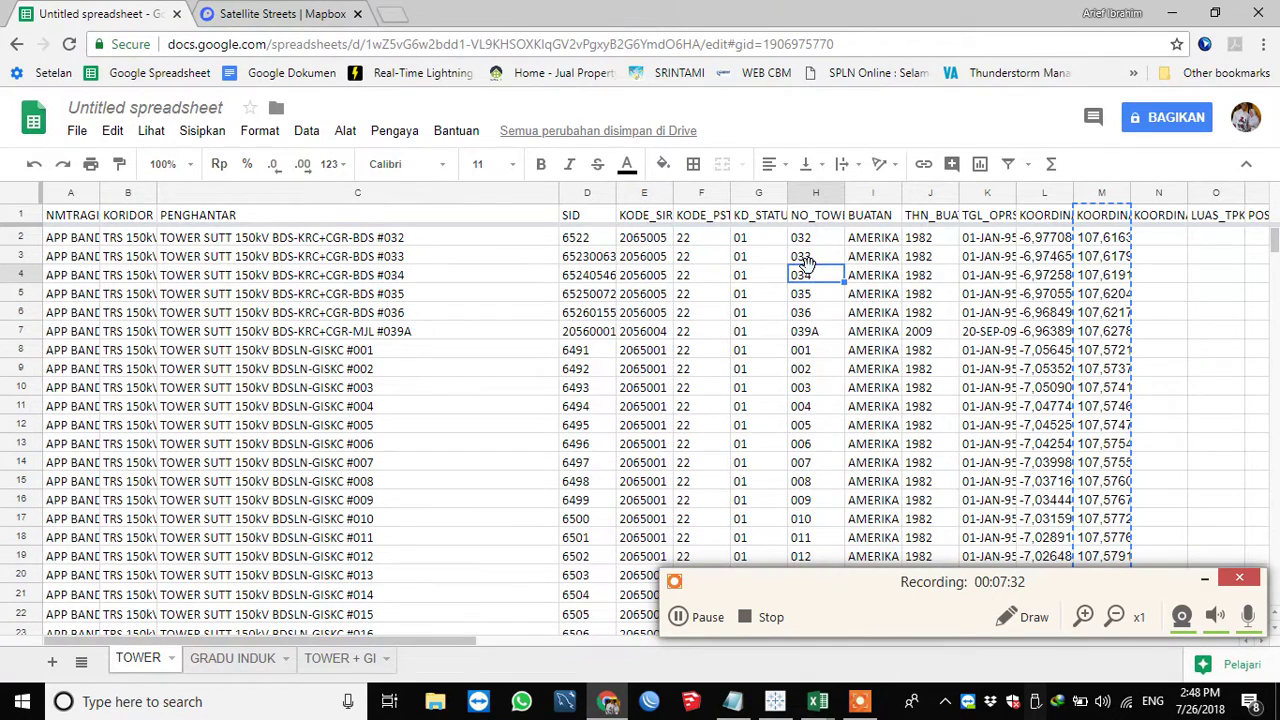
key(Right)
key(Right)
key(Right)
key(Right)
key(Right)
key(Right)
key(Right)
key(Right)
key(Right)
key(Right)
key(Right)
key(Right)
key(Right)
key(Right)
key(Right)
key(Right)
key(Right)
key(Right)
key(Right)
key(Right)
key(Right)
key(Right)
key(Right)
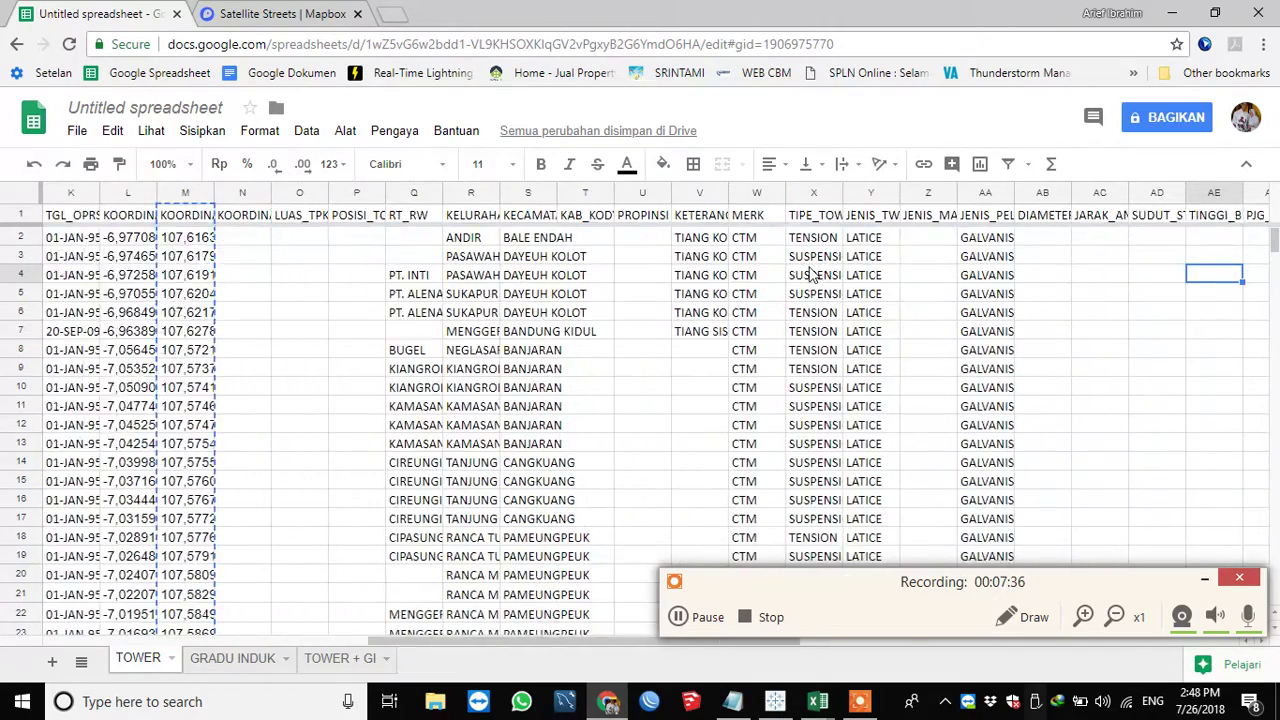
key(Right)
key(Right)
key(Right)
key(Right)
key(Right)
key(Right)
key(Right)
key(Right)
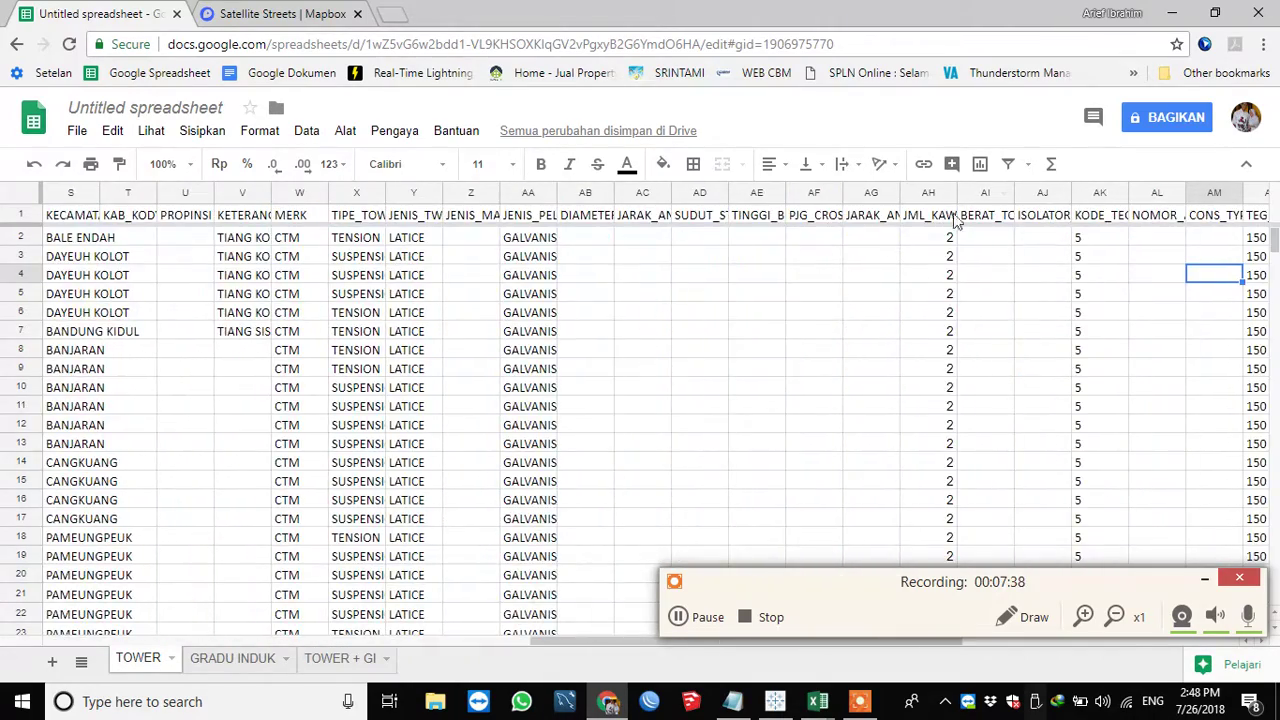
click(1100, 192)
right_click(1100, 195)
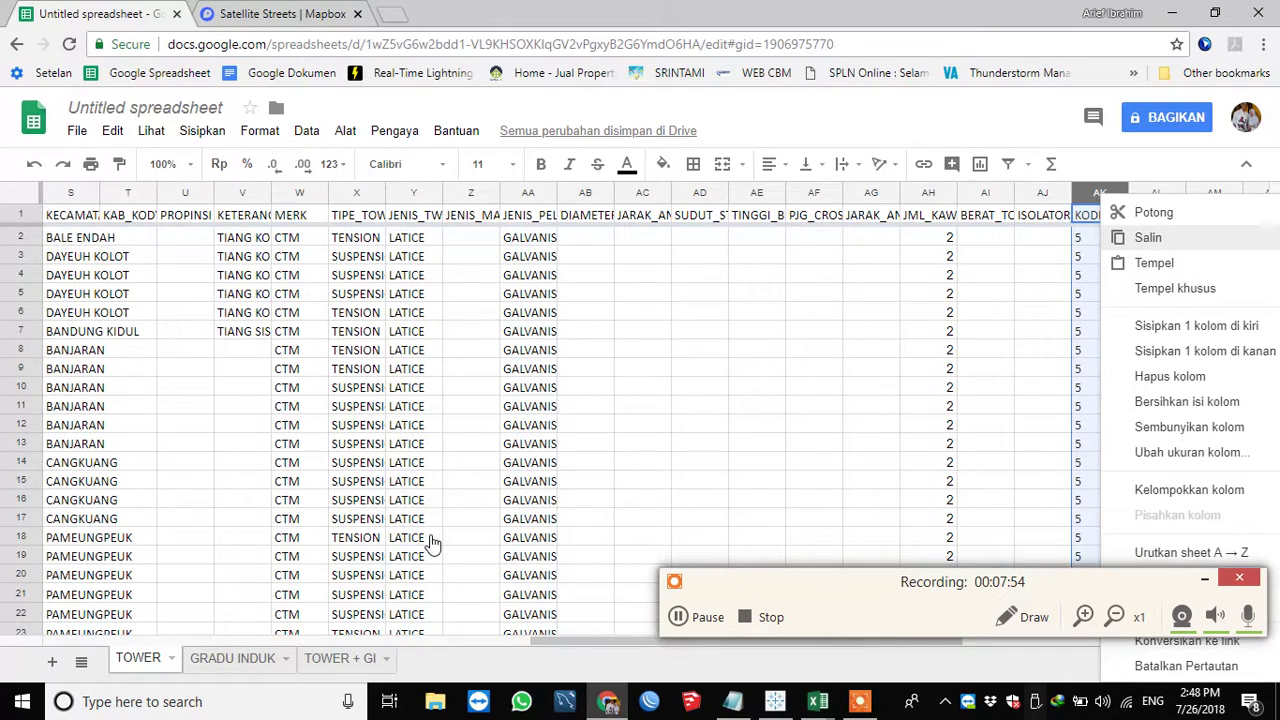
key(ctrl+c)
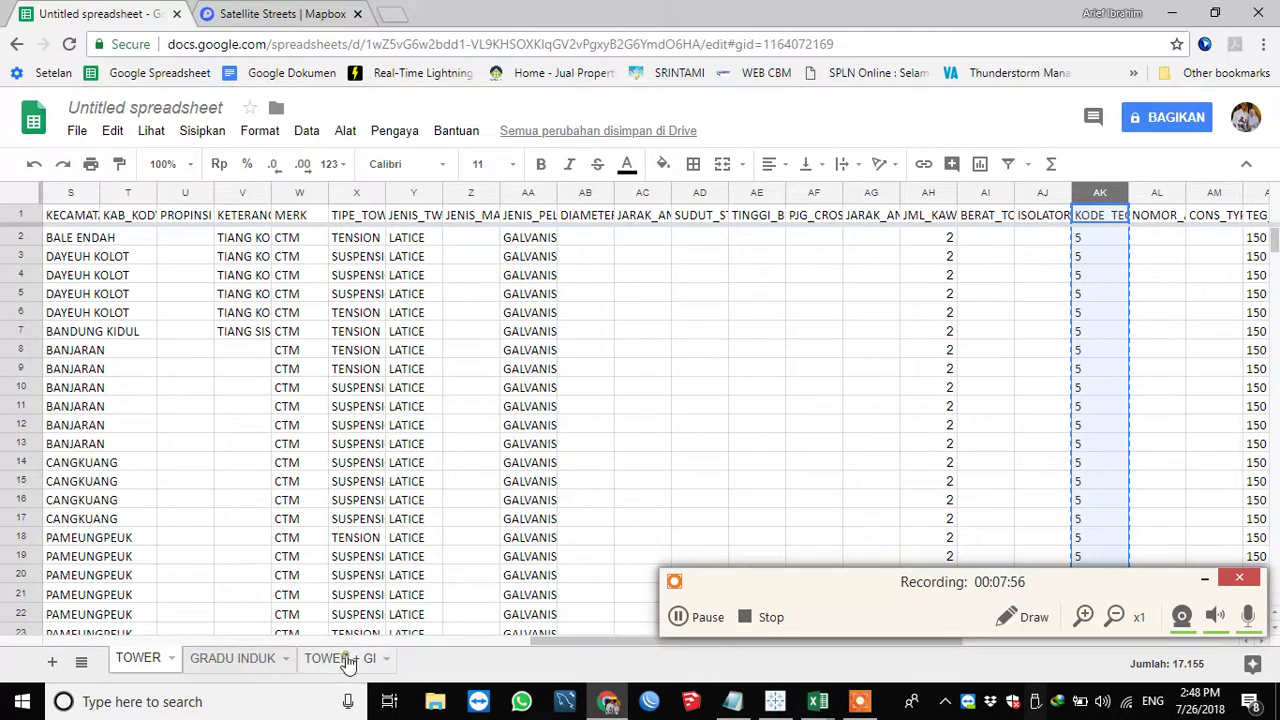
click(340, 658)
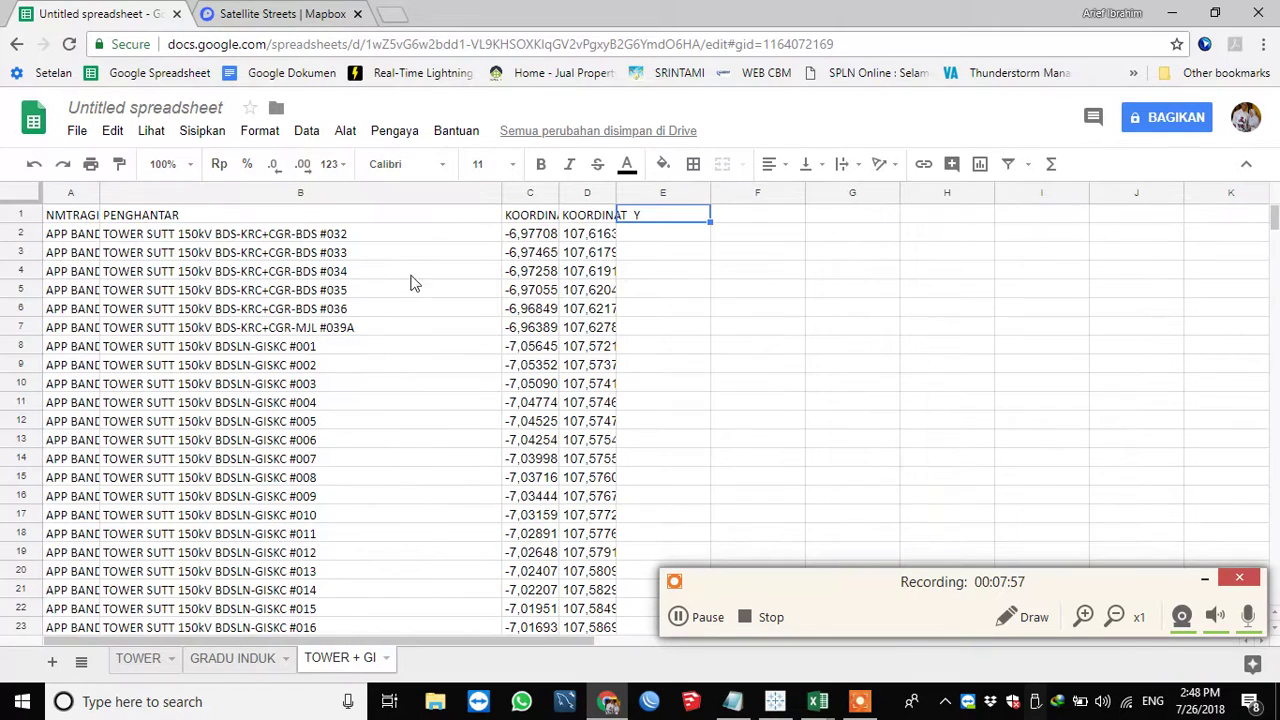
right_click(643, 226)
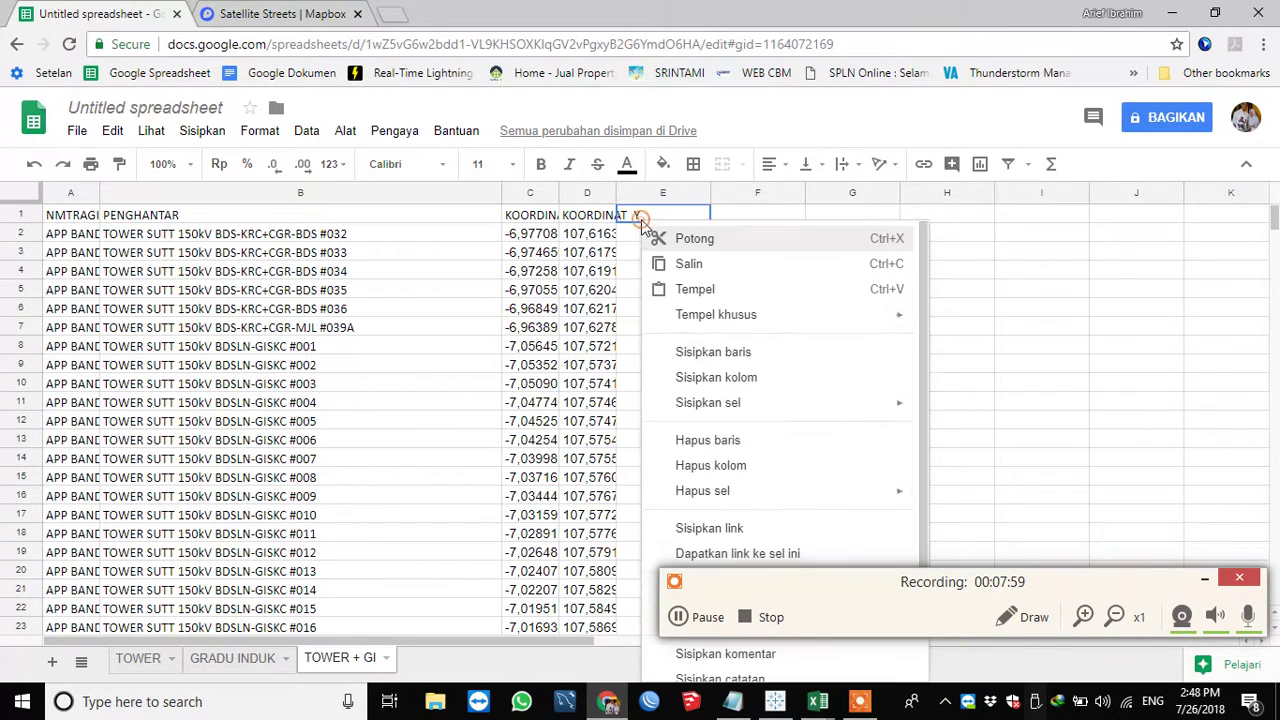
click(817, 314)
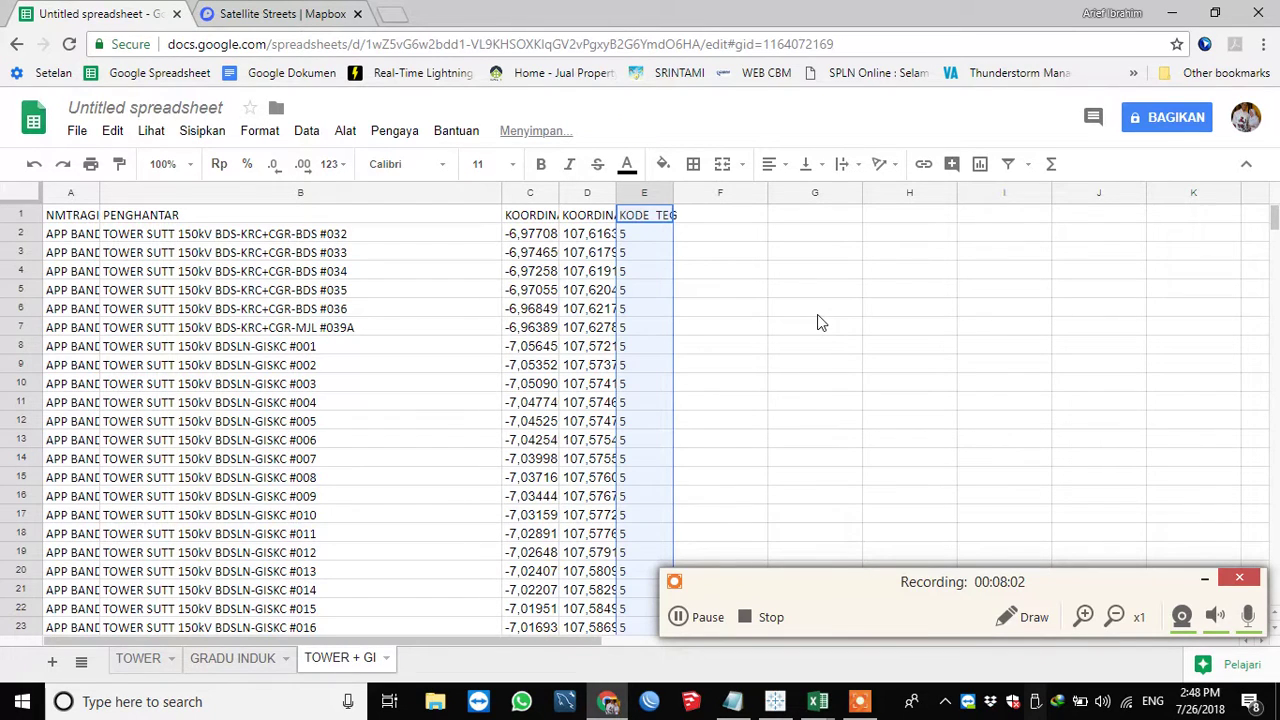
Enter the header KELOMPOK in cell F1 of the TOWER + GI sheet and the value TOWER in cell F2
click(702, 216)
text(KELOMPOK)
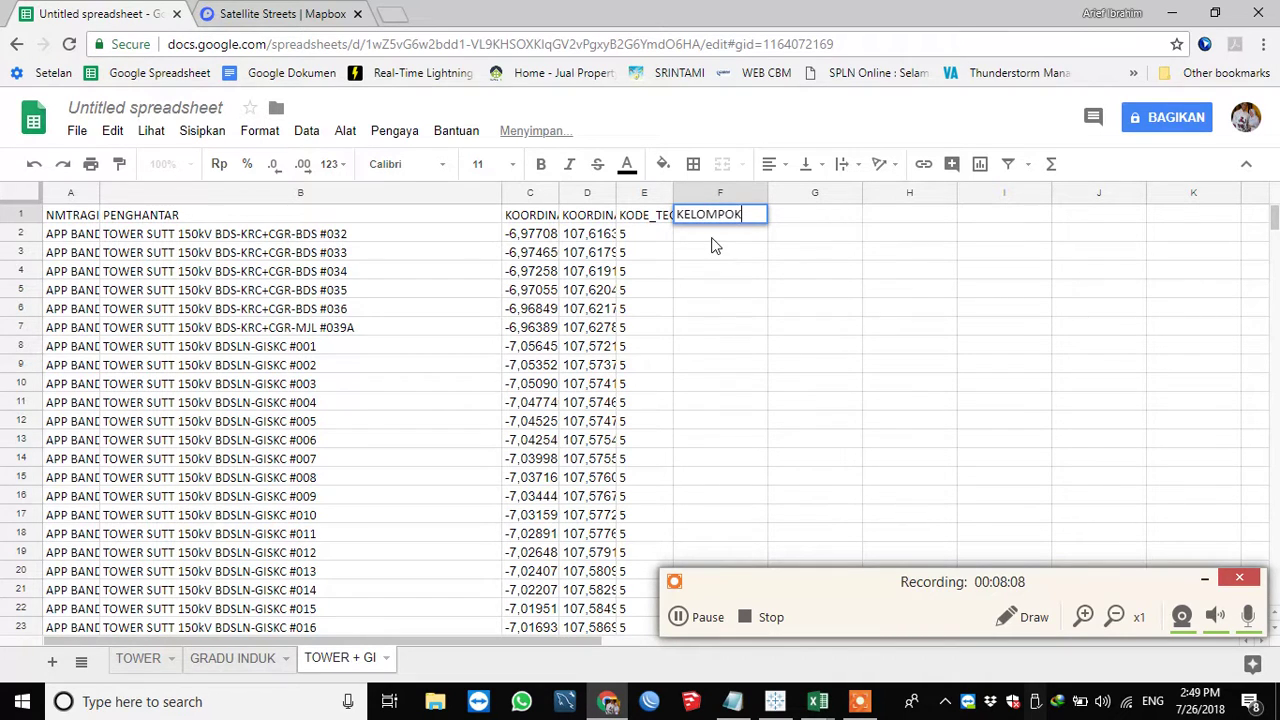
key(Return)
text(T)
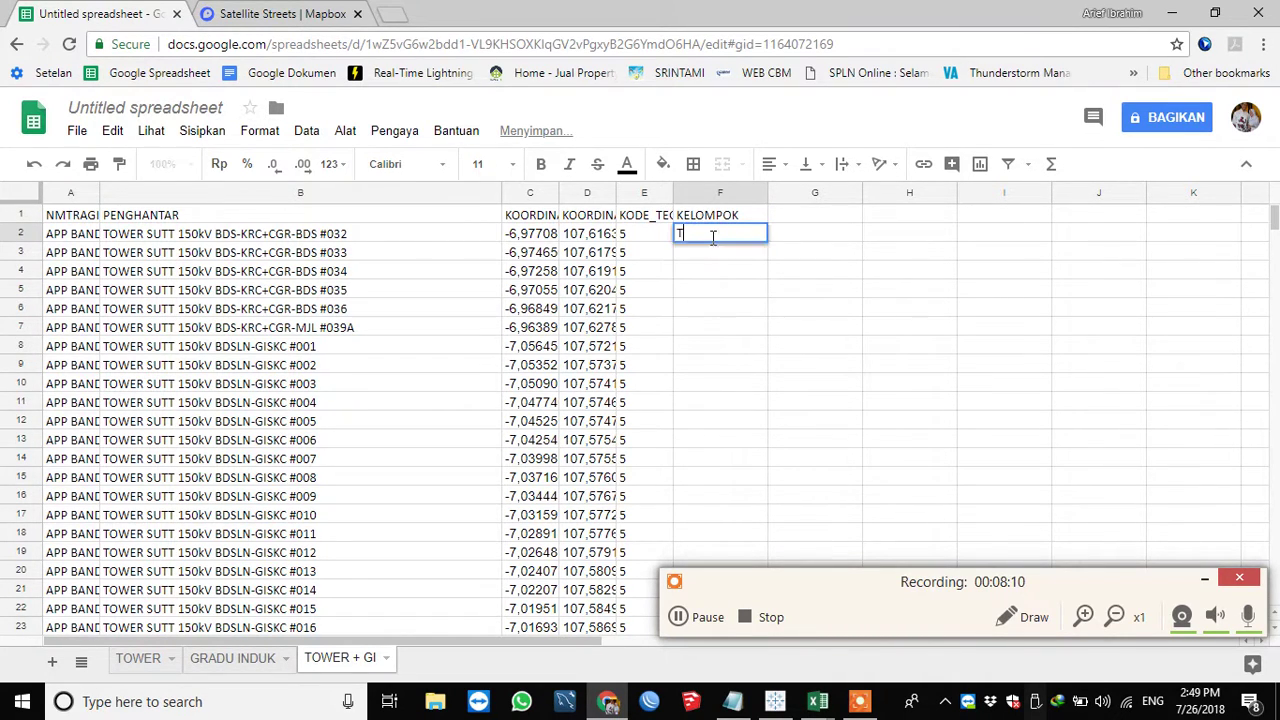
text(OWER)
key(Left)
key(Left)
key(Left)
key(Left)
key(Left)
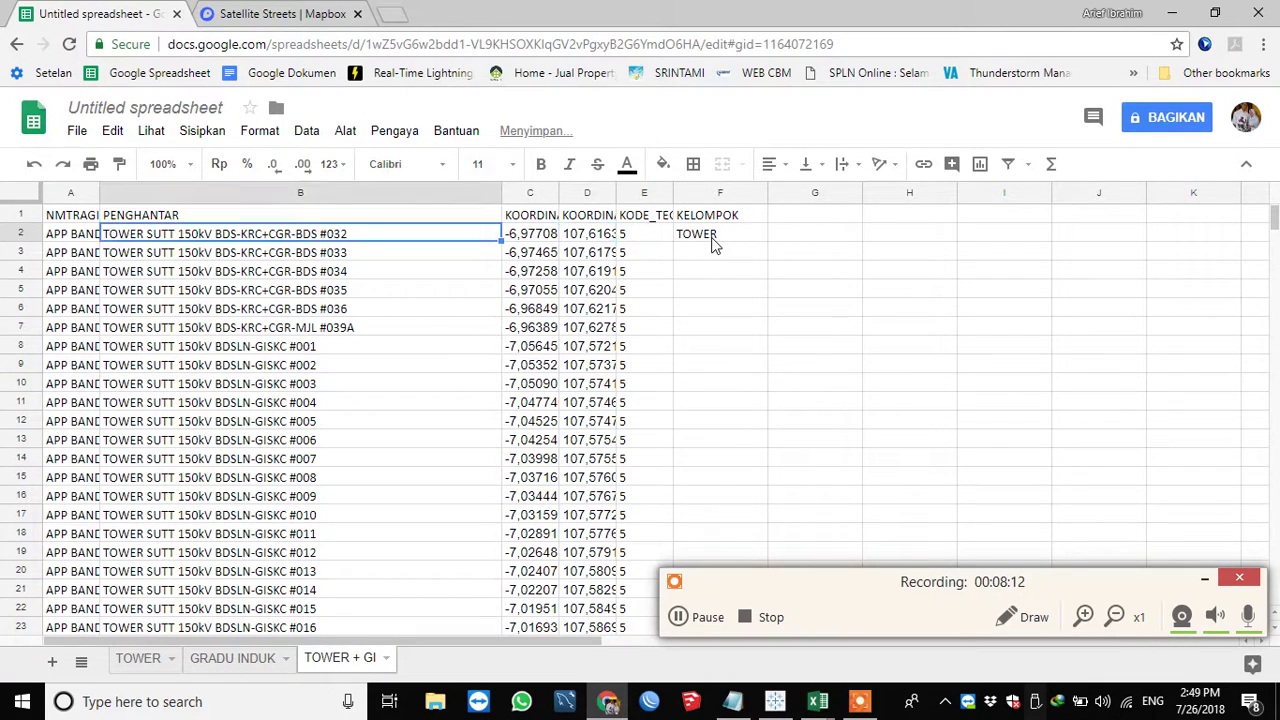
Freeze the header row of the TOWER + GI sheet
key(Up)
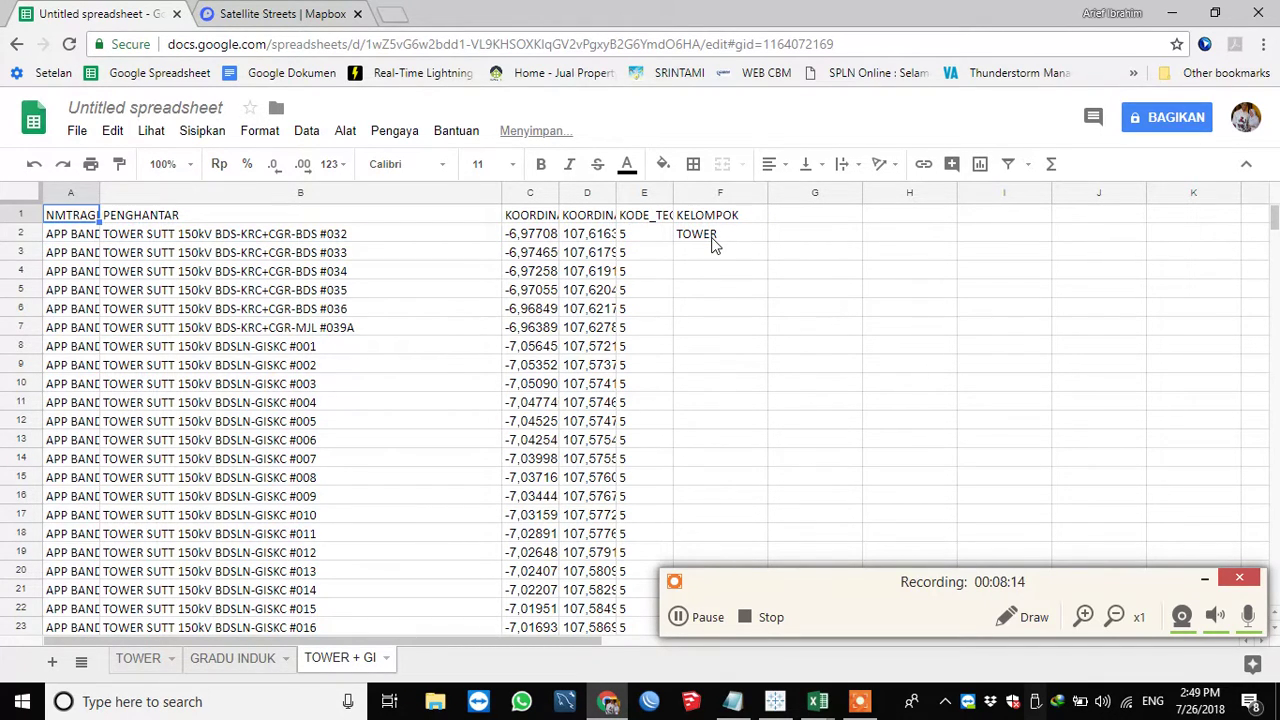
click(160, 132)
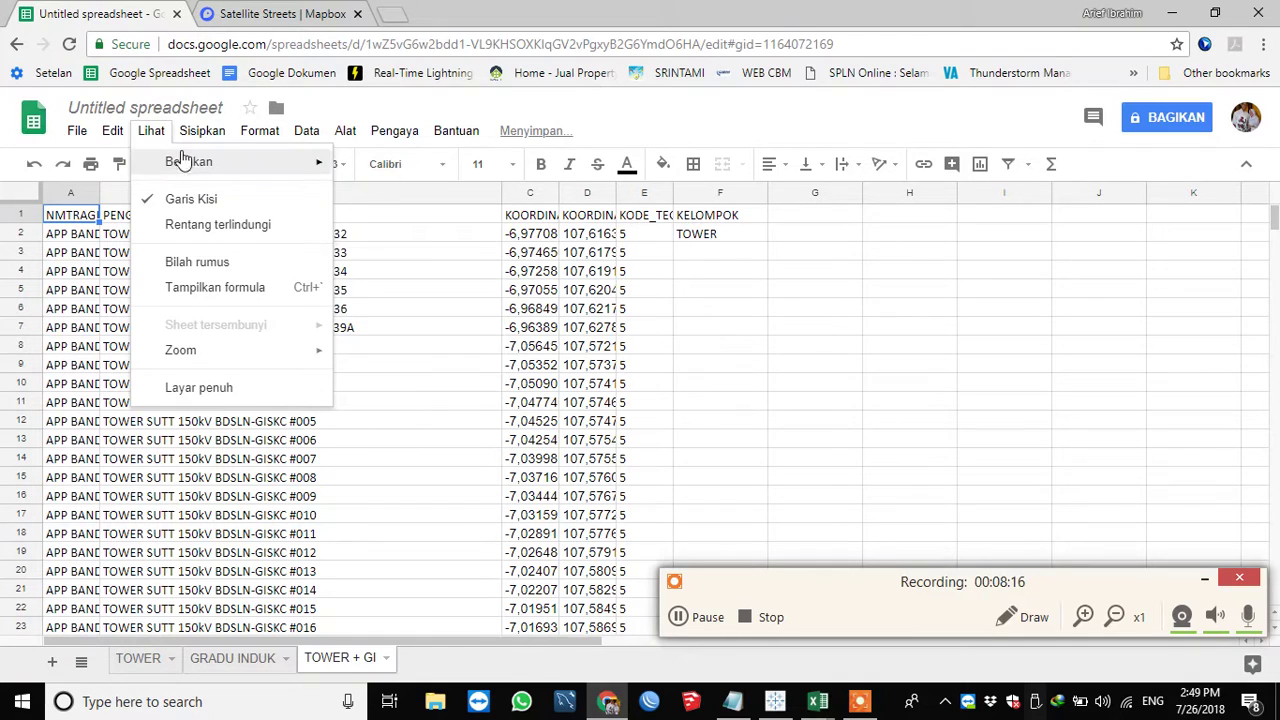
mouse_move(190, 162)
click(408, 246)
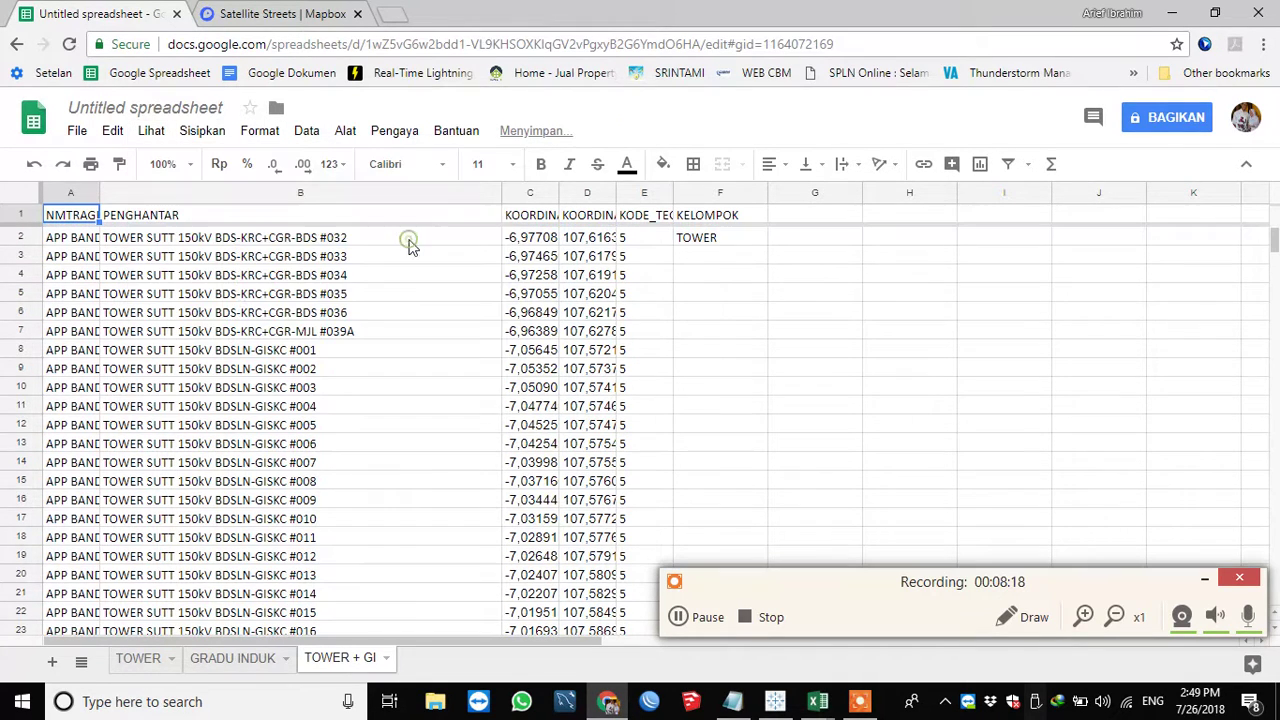
Fill the KELOMPOK column of TOWER + GI with the copied value TOWER down to the last data row
click(83, 245)
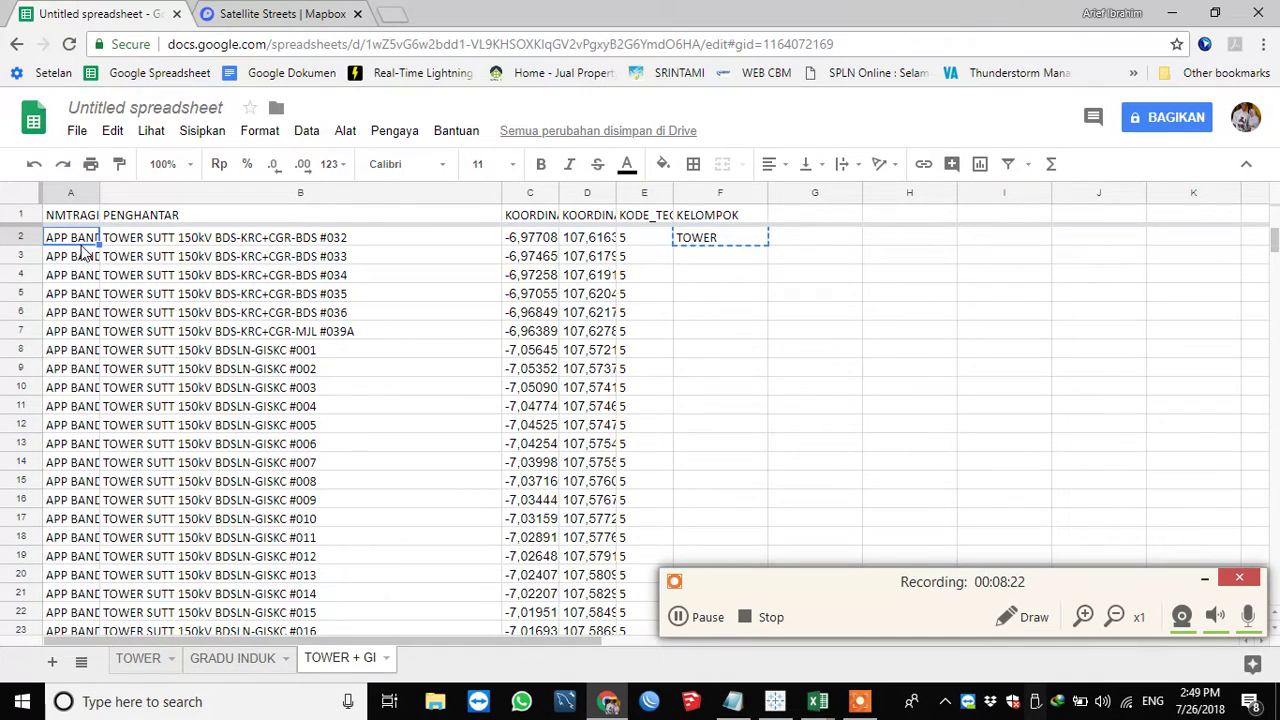
key(ctrl+Down)
key(Right)
key(Right)
key(Right)
key(Right)
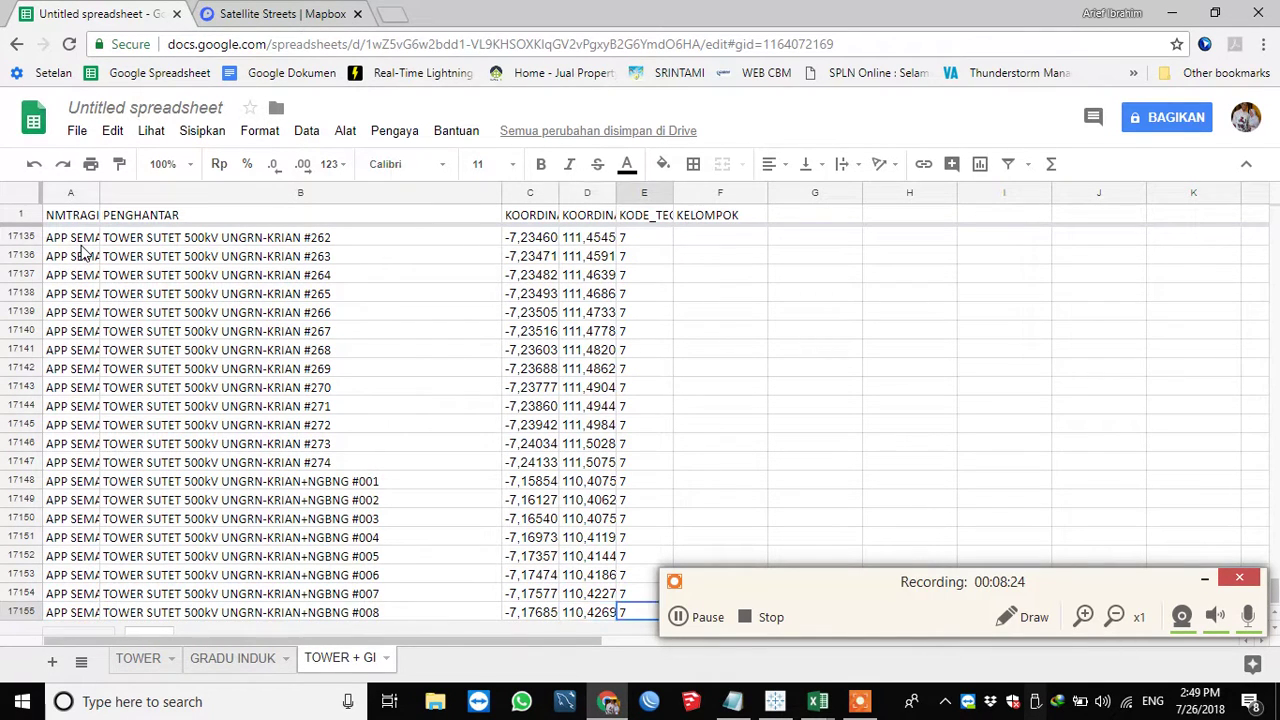
key(Right)
key(ctrl+shift+Up)
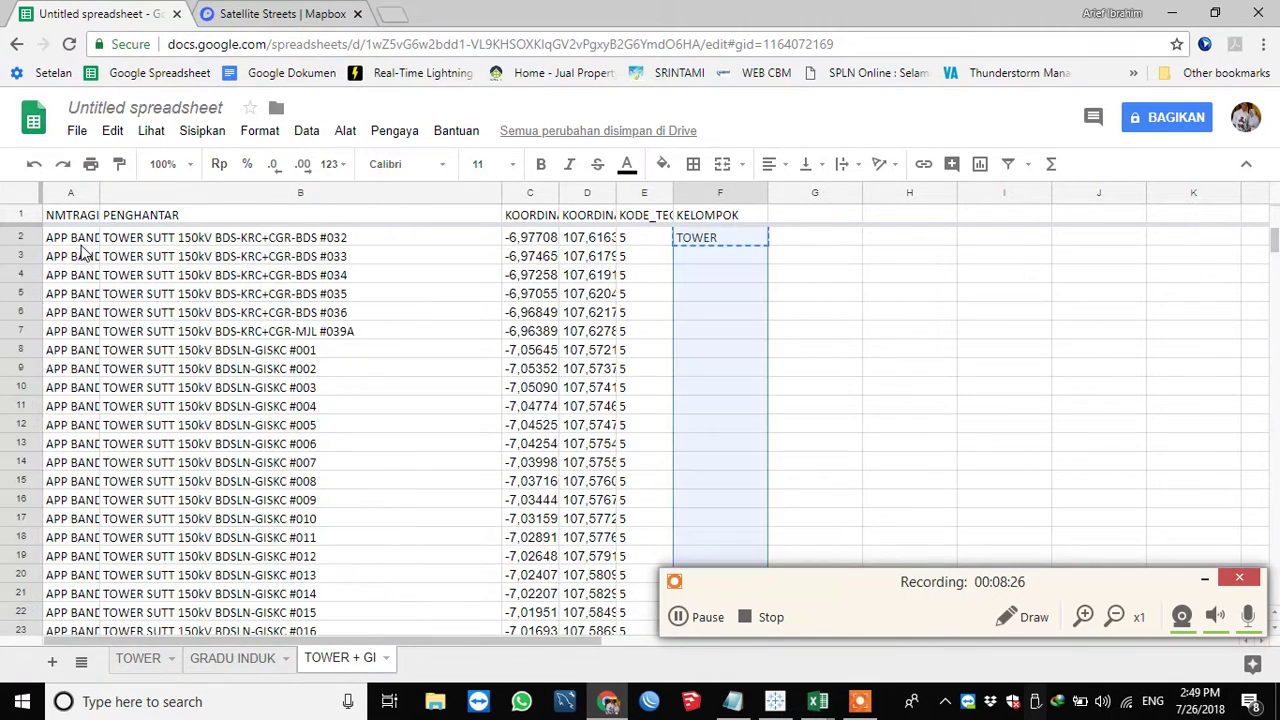
key(ctrl+v)
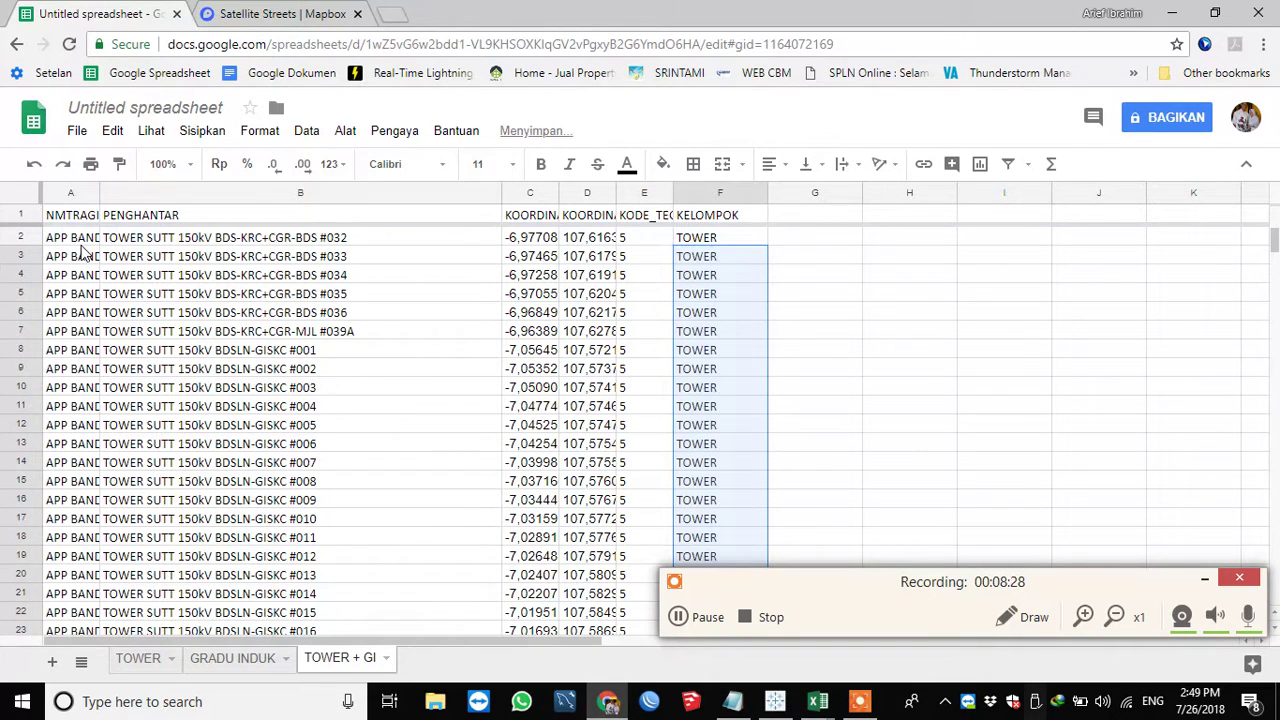
Add 1000 rows at the end of the TOWER + GI sheet and select cell A17157 below the tower data
click(705, 406)
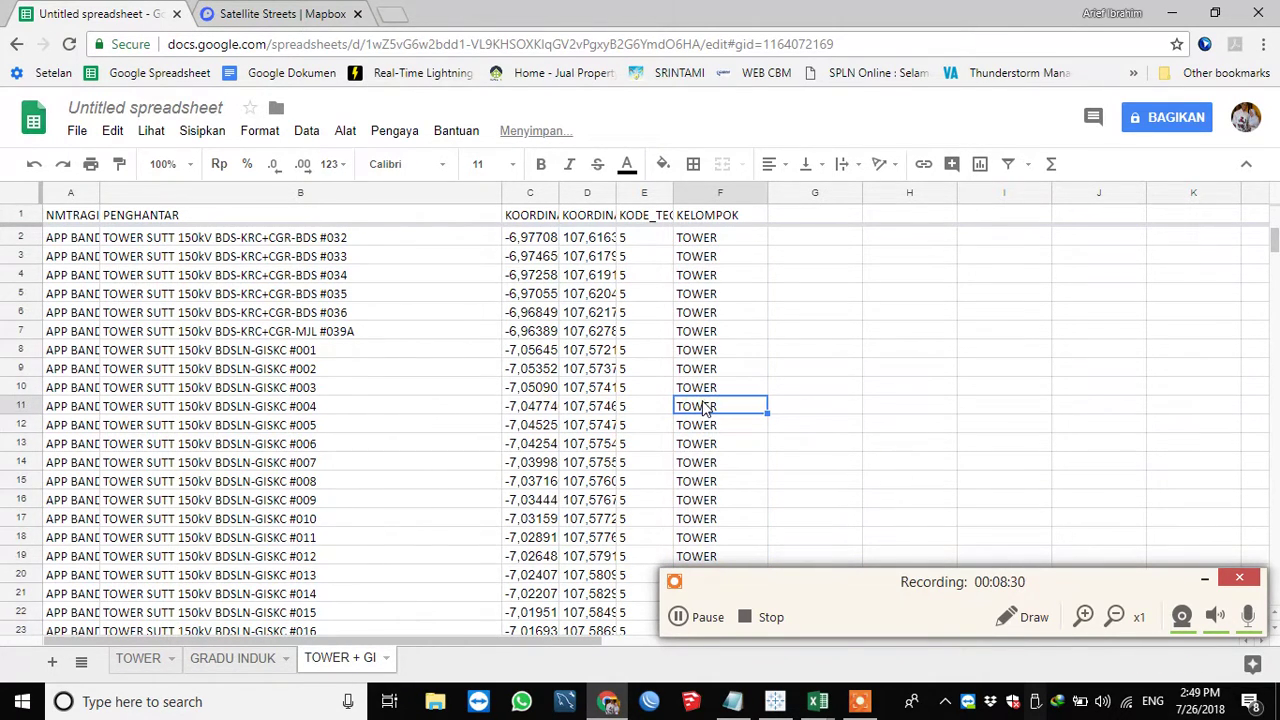
key(ctrl+Down)
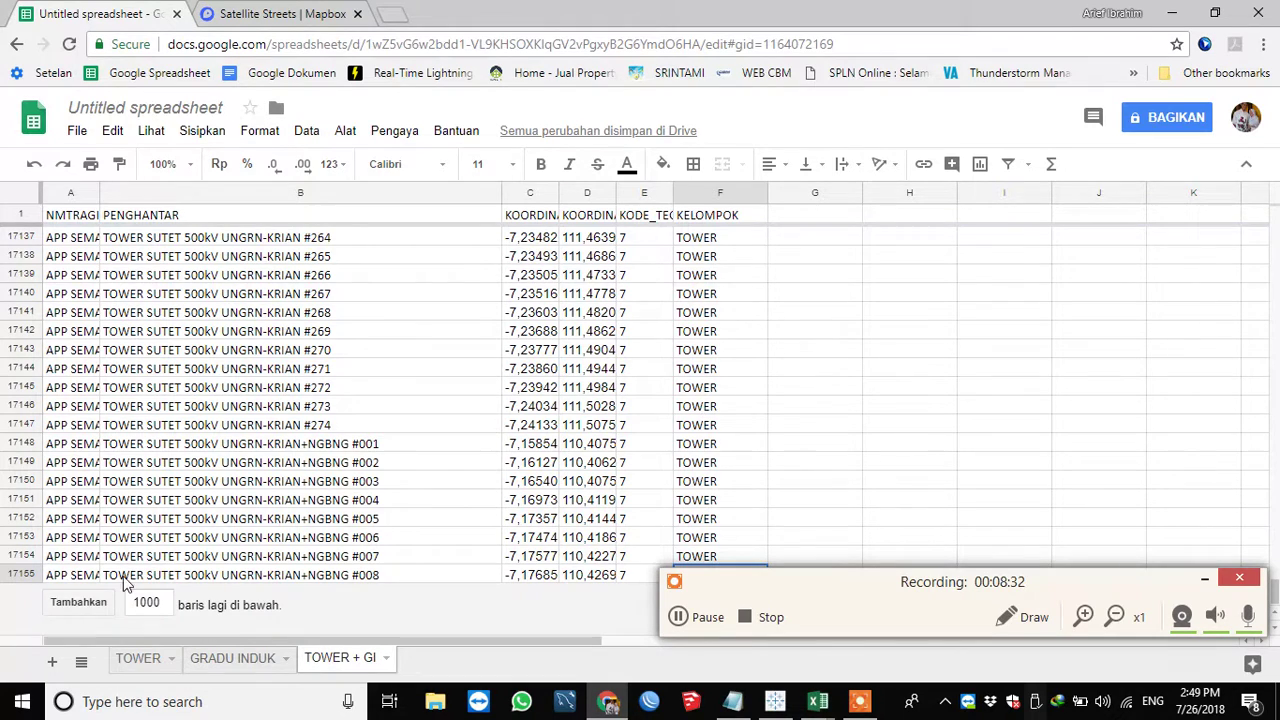
click(100, 602)
click(112, 364)
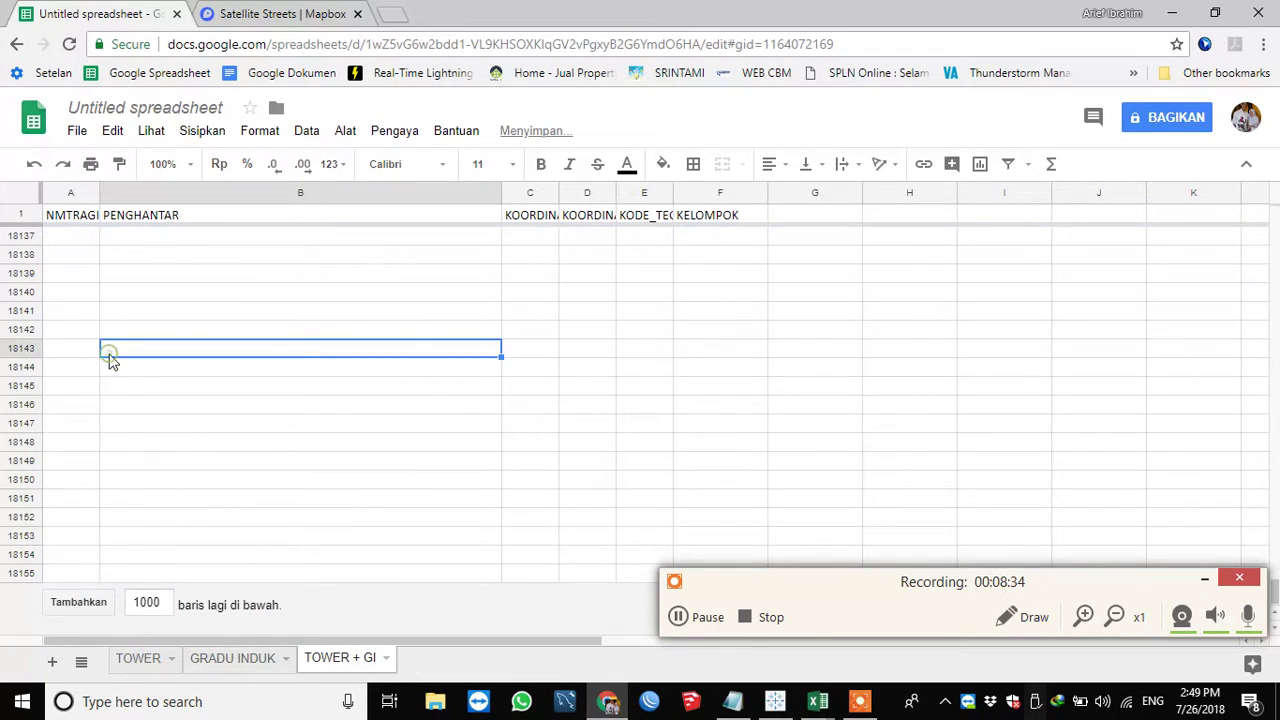
key(ctrl+Up)
key(Left)
key(Down)
key(Down)
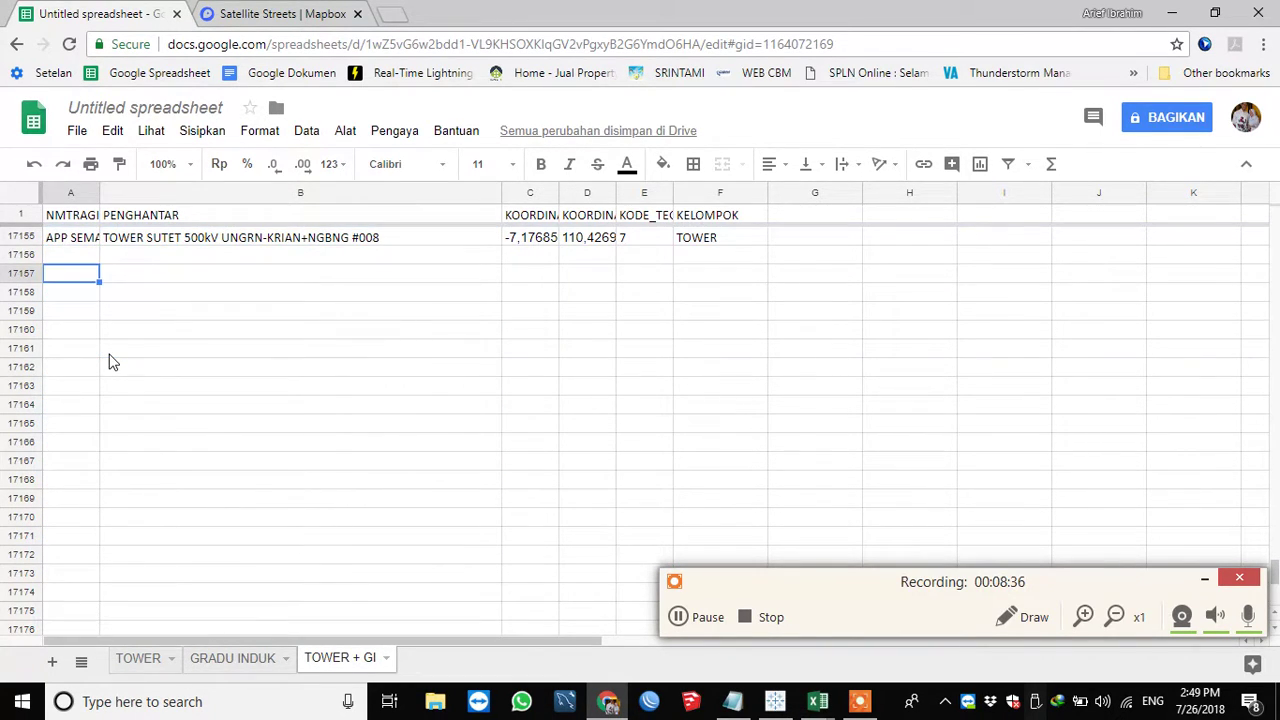
Copy the NMTRAGI column from the GRADU INDUK sheet into TOWER + GI starting at cell A17157
click(207, 662)
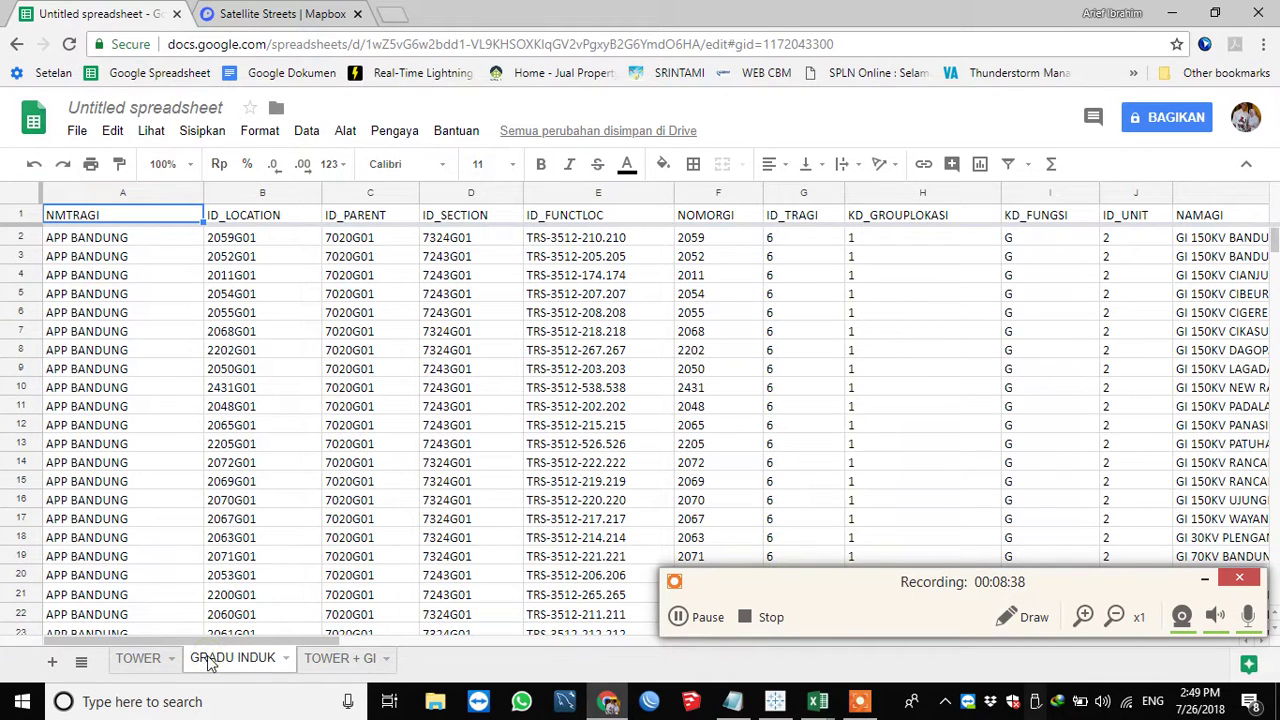
click(126, 192)
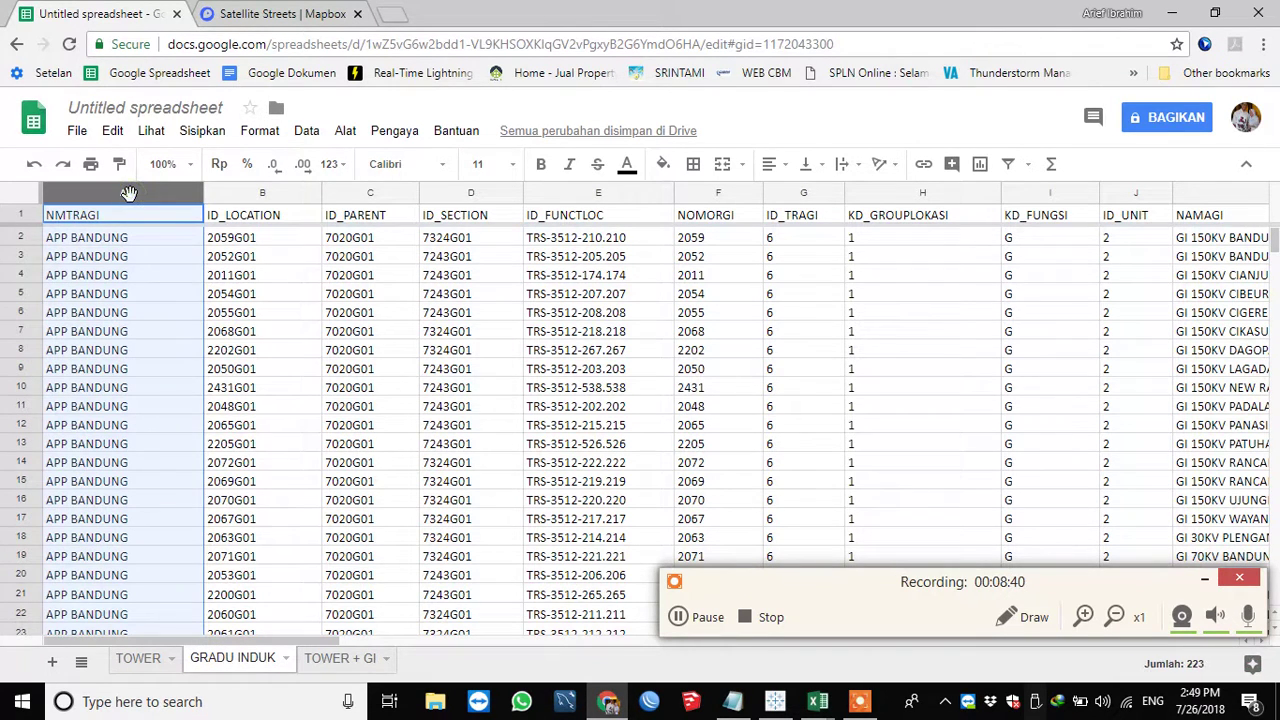
right_click(126, 192)
click(170, 242)
click(328, 658)
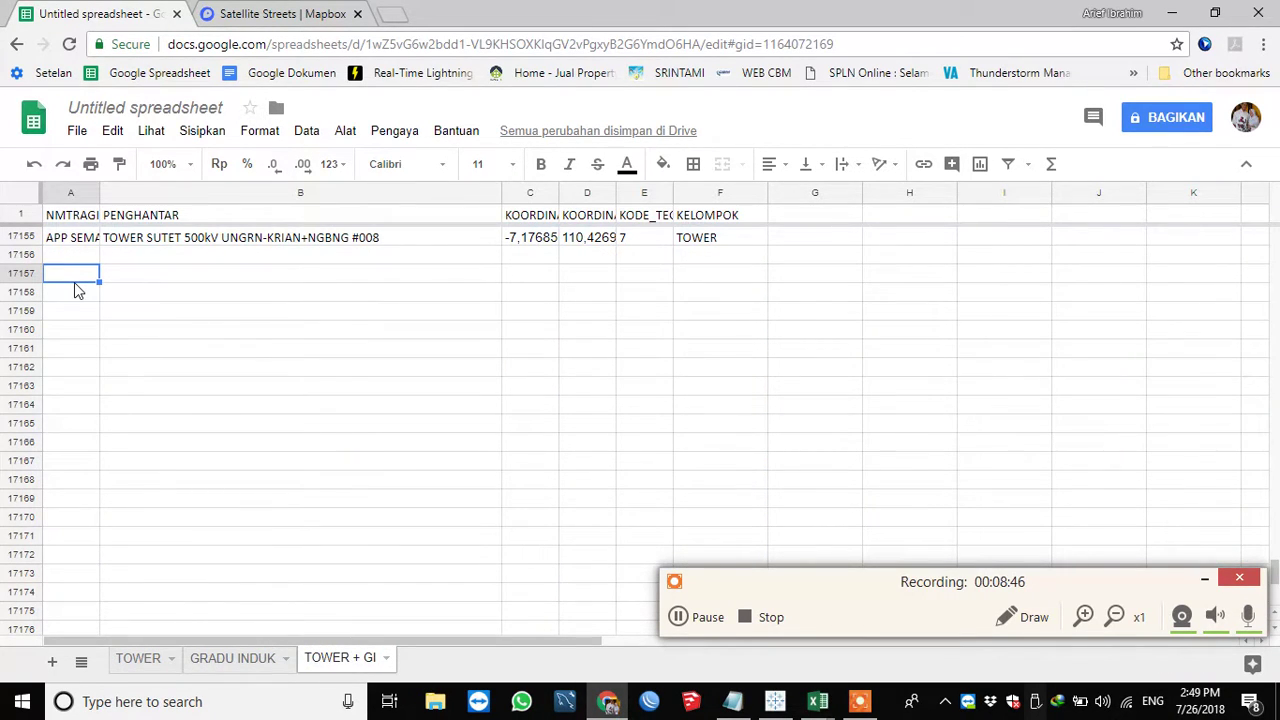
right_click(74, 282)
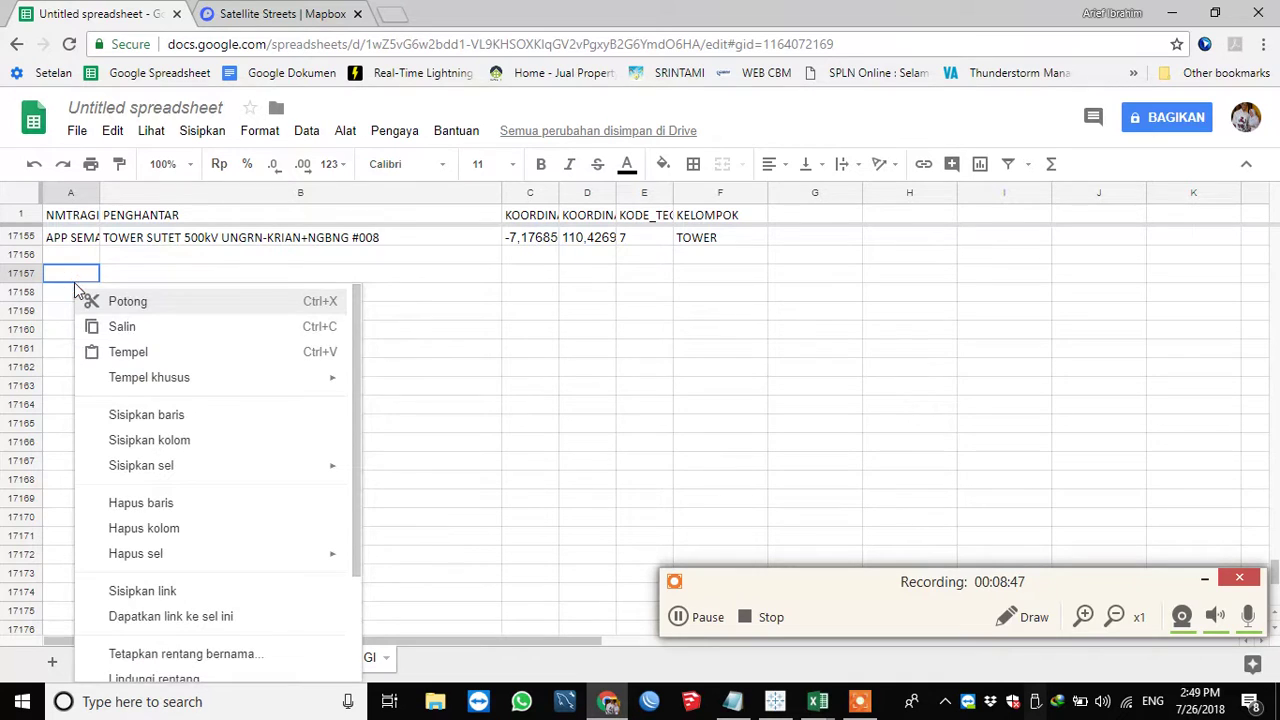
click(128, 352)
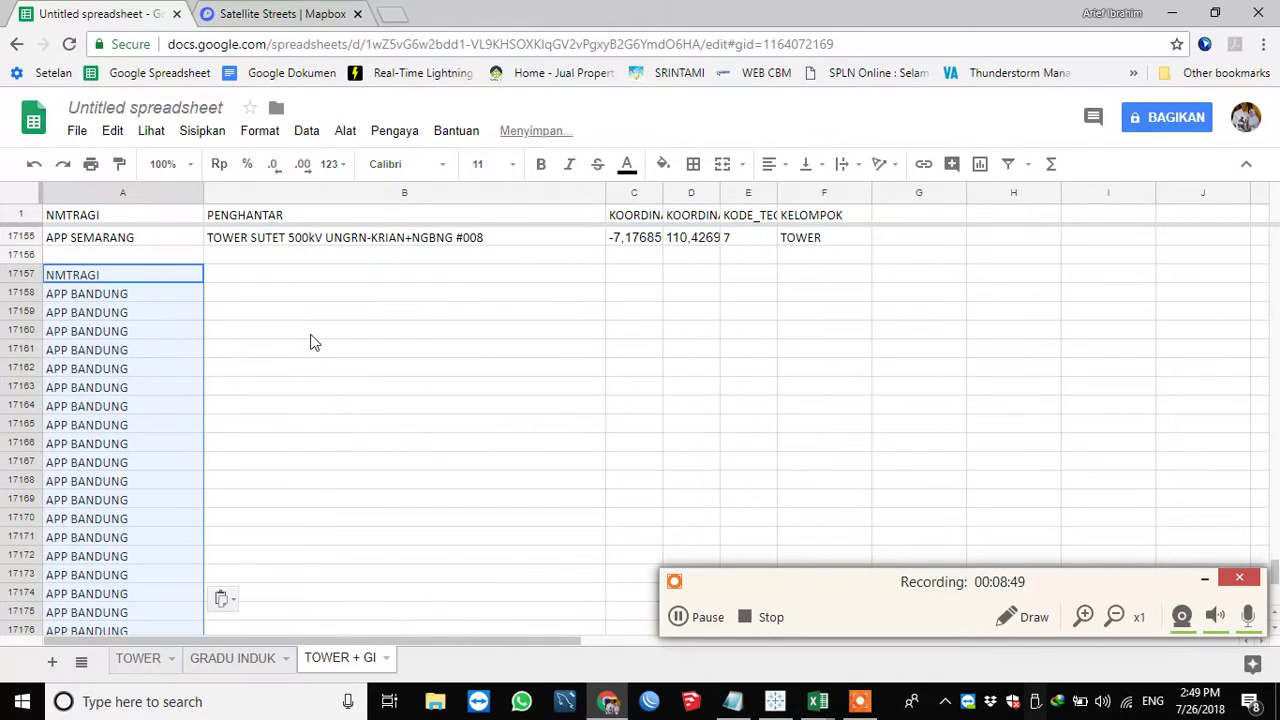
Copy the NAMAGI column from the GRADU INDUK sheet into TOWER + GI starting at cell B17157
click(258, 658)
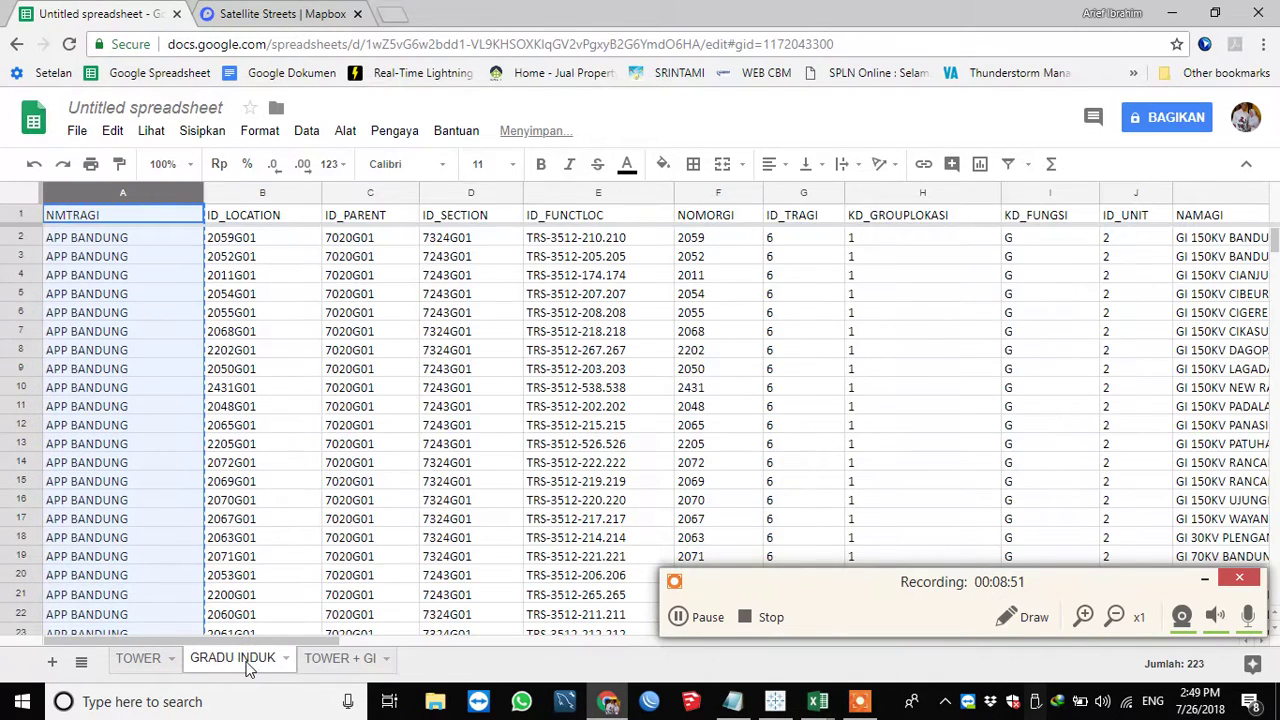
click(1193, 257)
key(Right)
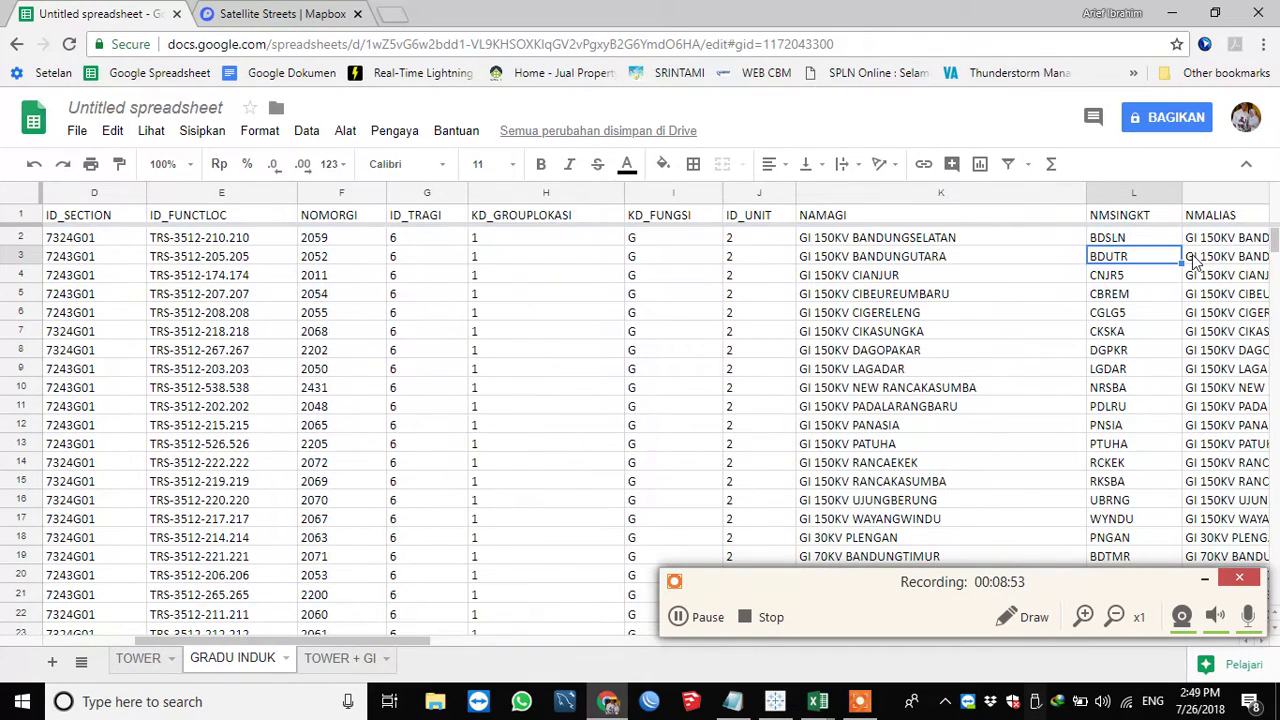
click(941, 193)
right_click(942, 195)
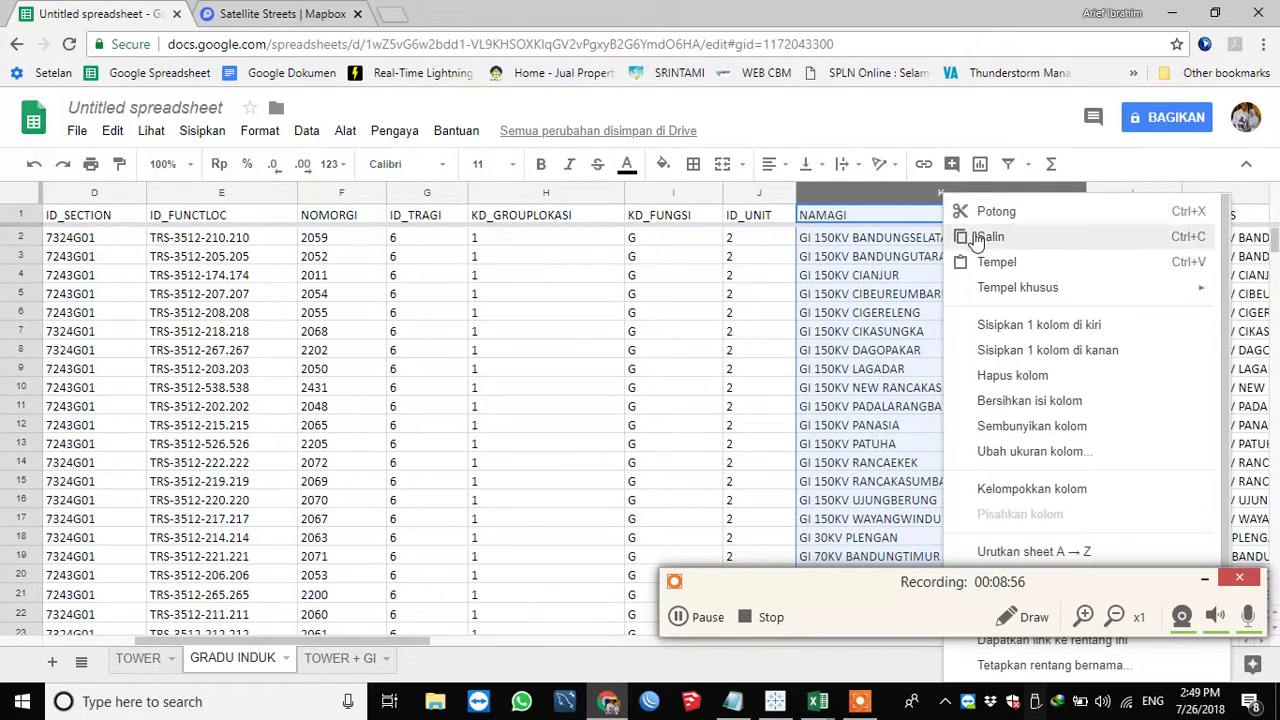
click(977, 240)
click(287, 660)
click(324, 664)
click(255, 276)
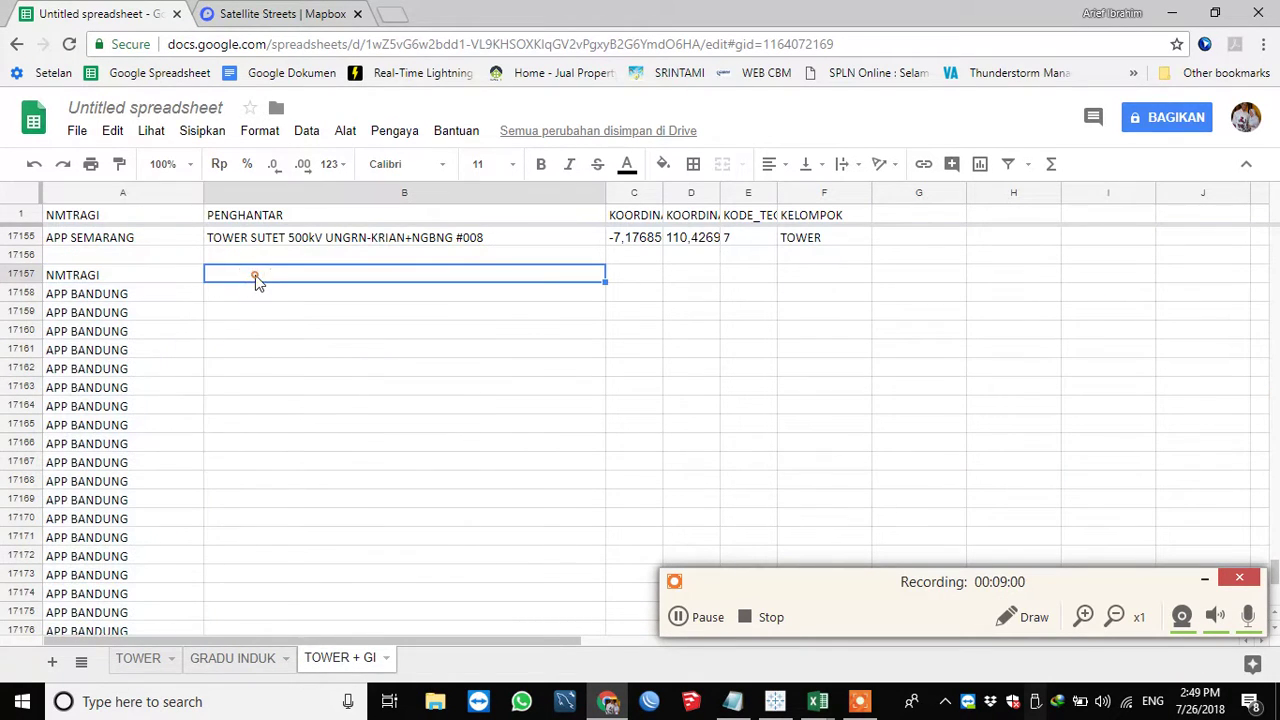
right_click(255, 276)
click(309, 345)
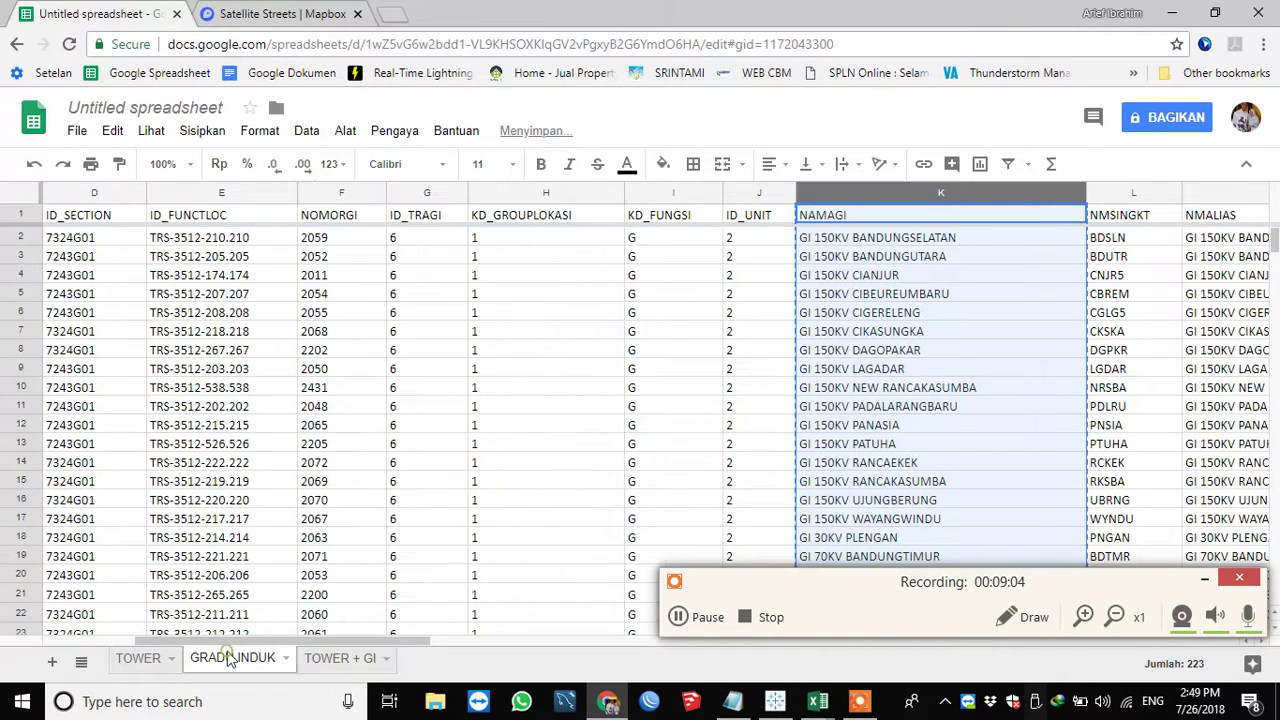
Find the LATITUDE column in the GRADU INDUK sheet and copy it into TOWER + GI starting at cell C17157
click(232, 660)
click(404, 318)
key(Right)
key(Right)
key(Right)
key(Right)
key(Right)
key(Right)
key(Right)
key(Right)
key(Right)
key(Right)
key(Right)
key(Right)
key(Right)
key(Right)
key(Right)
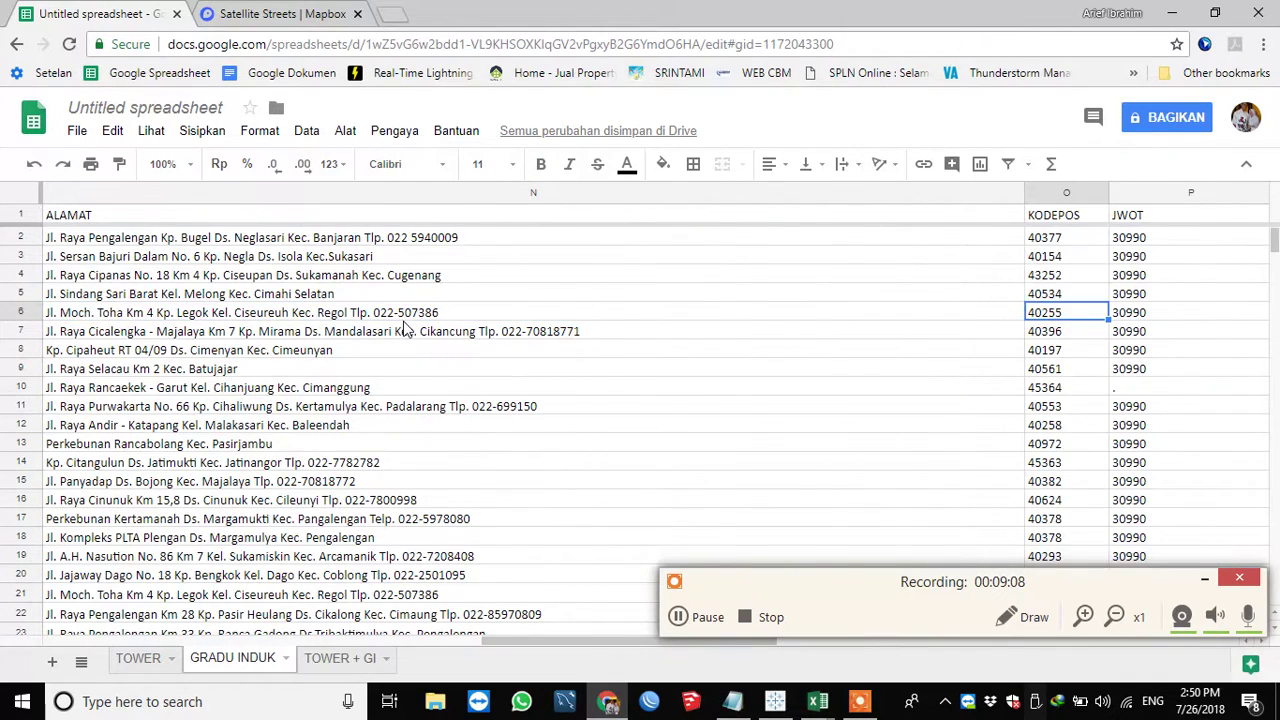
key(Right)
key(Right)
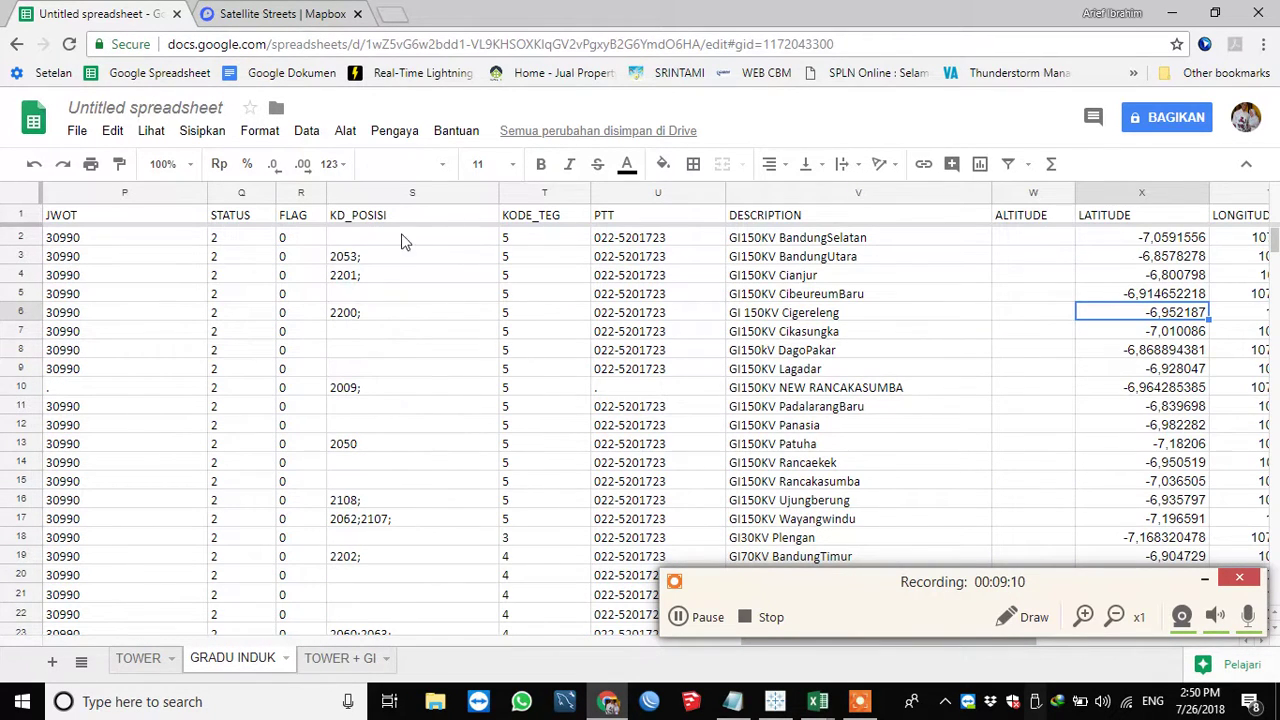
click(1108, 192)
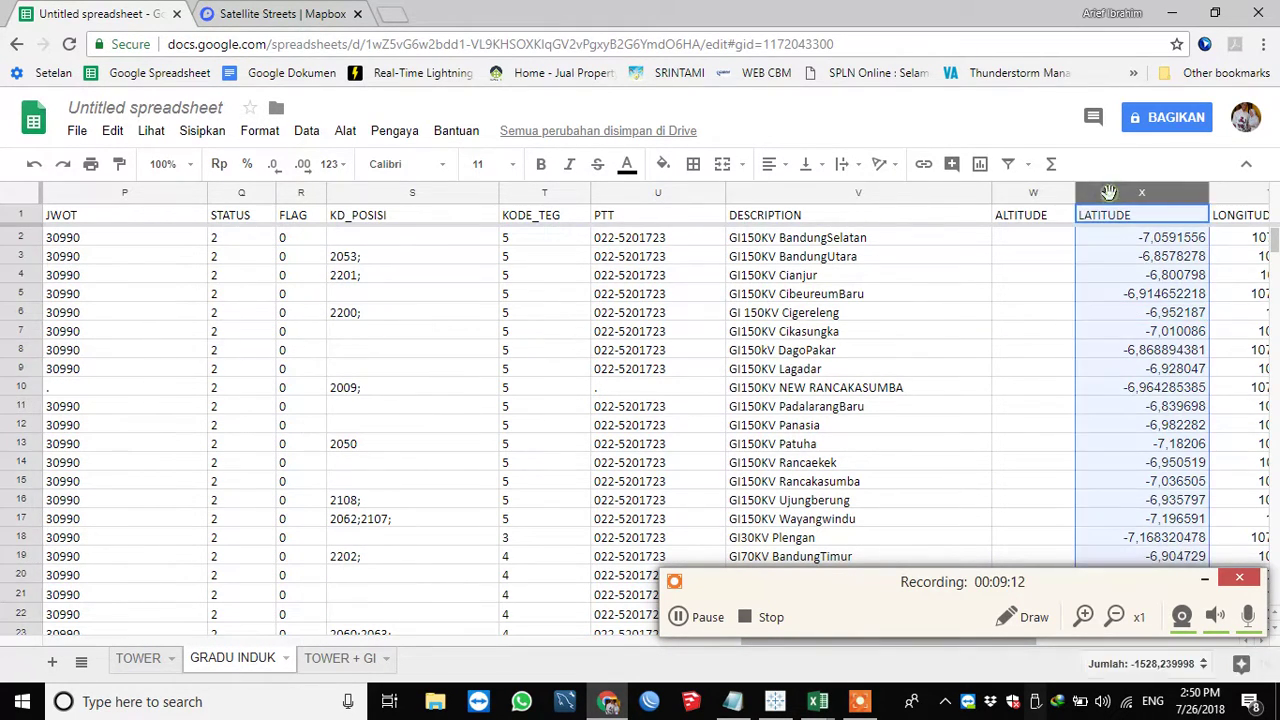
right_click(1110, 194)
click(1150, 237)
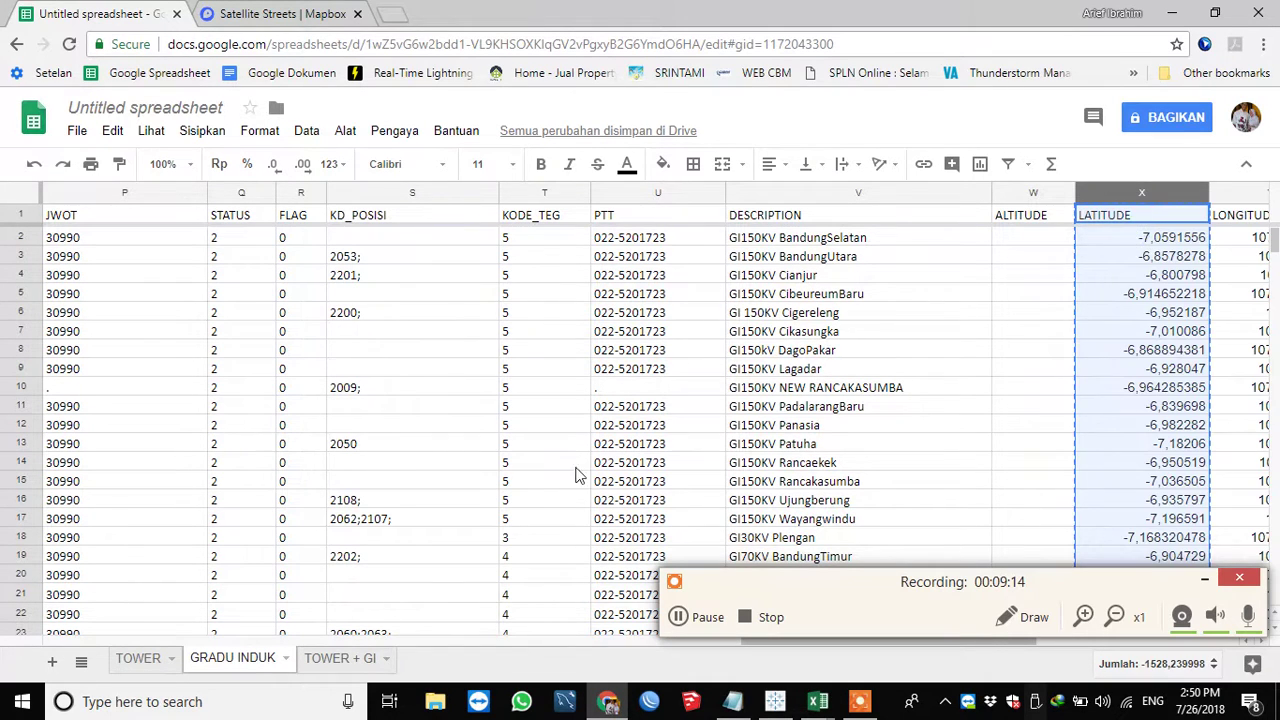
click(333, 658)
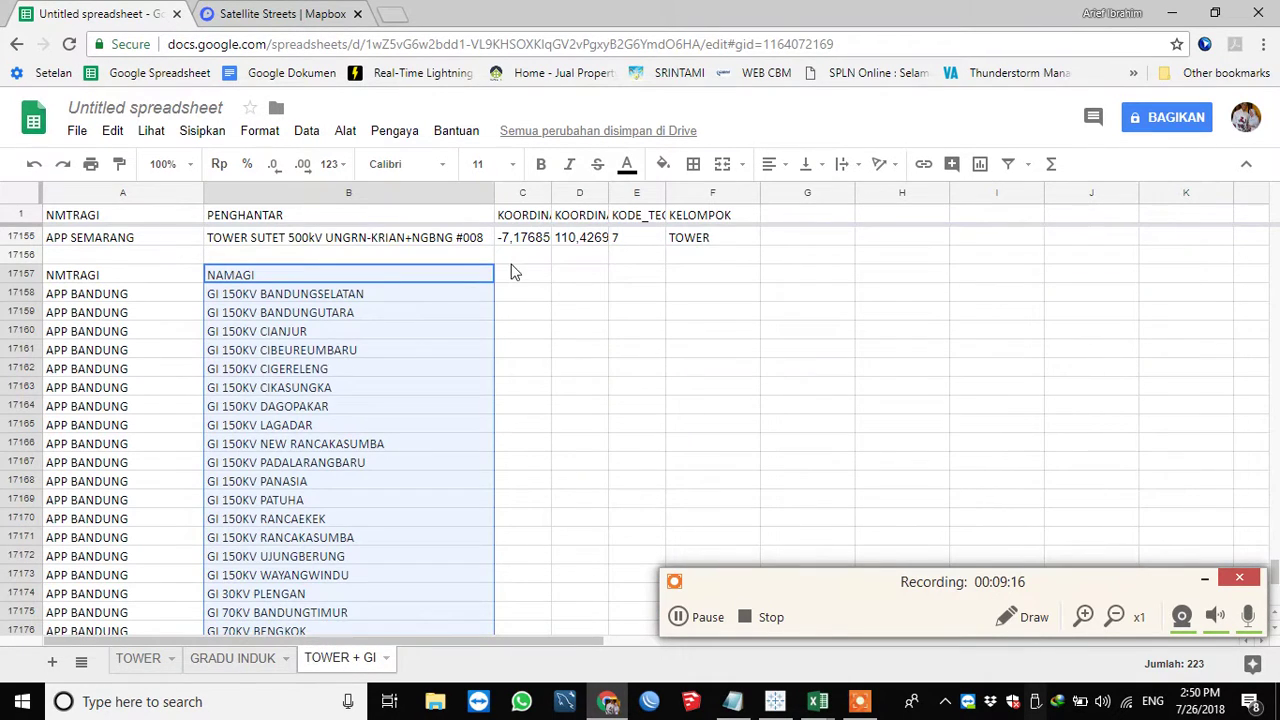
right_click(517, 278)
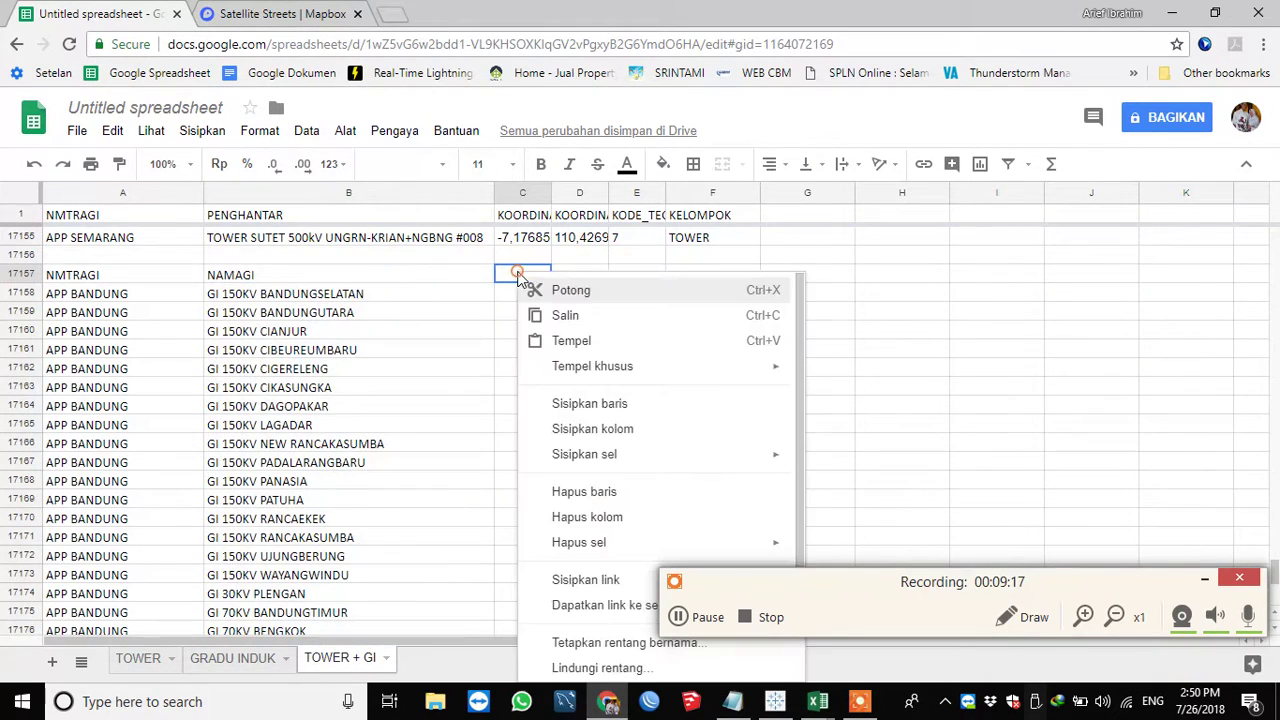
click(565, 340)
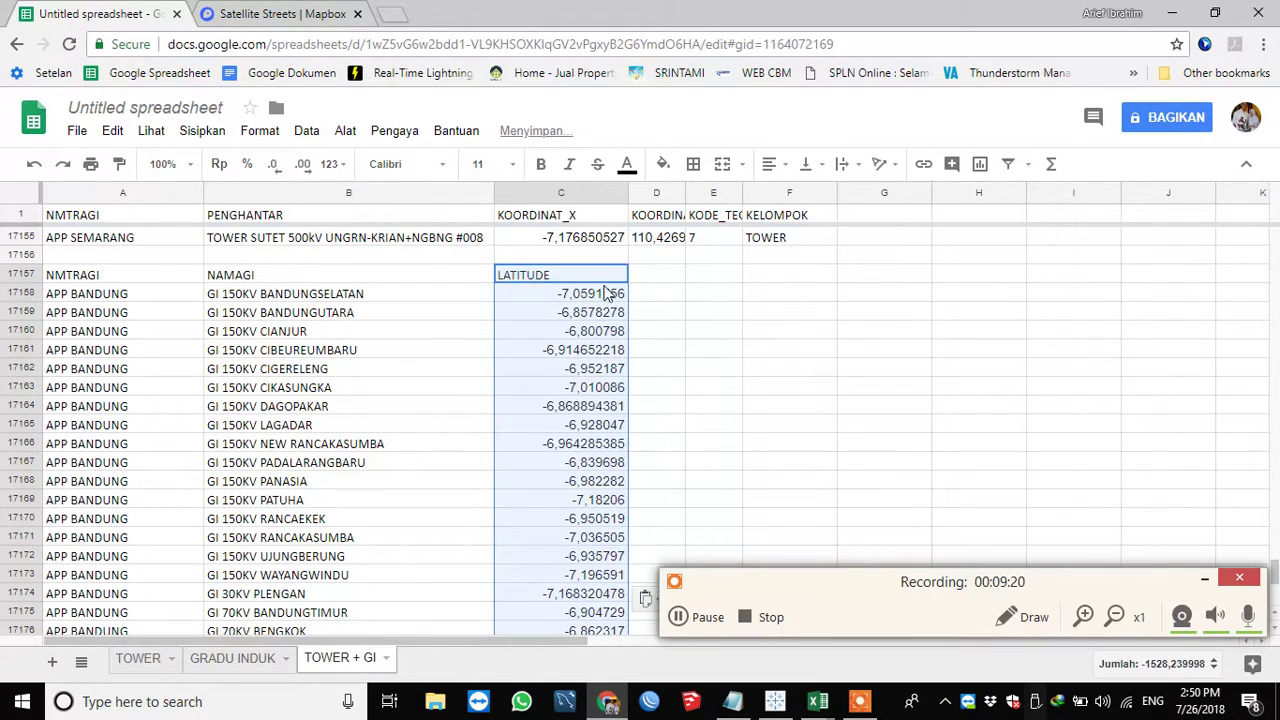
Copy the LONGITUDE column from the GRADU INDUK sheet into TOWER + GI starting at cell D17157
click(251, 664)
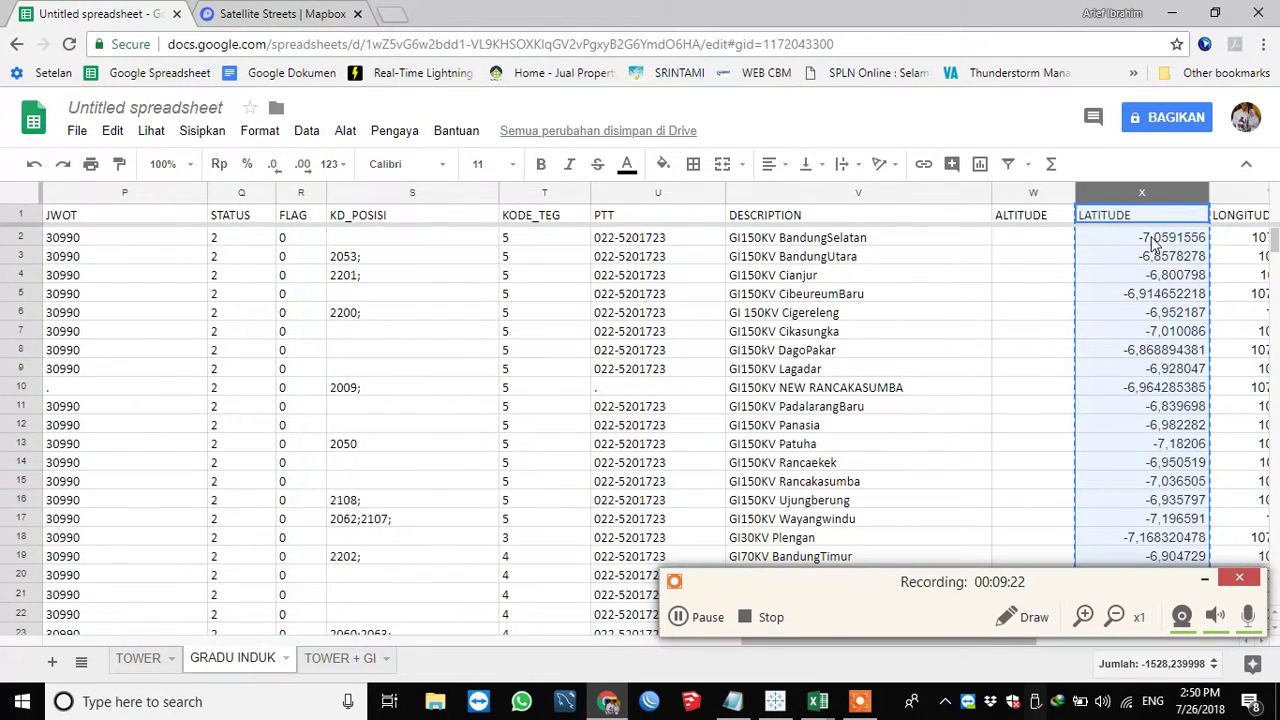
click(1241, 193)
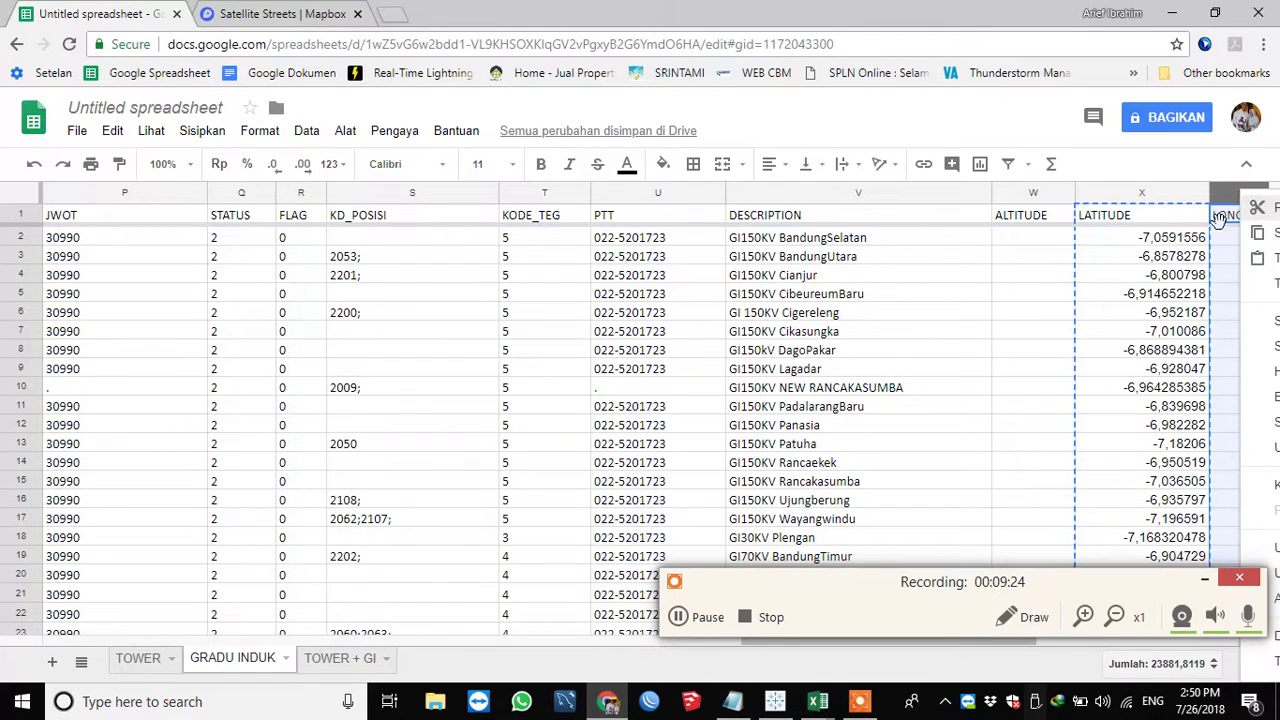
scroll(1088, 338, right, 4)
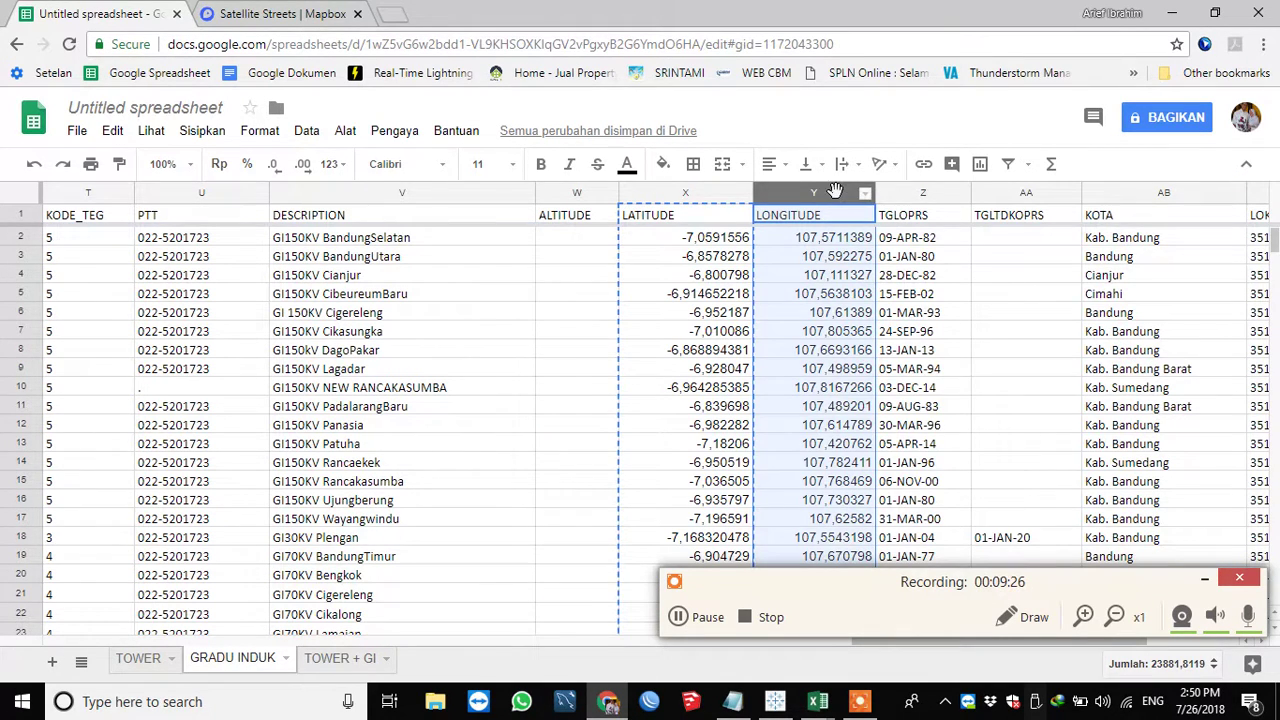
right_click(836, 191)
click(858, 237)
click(332, 660)
click(660, 274)
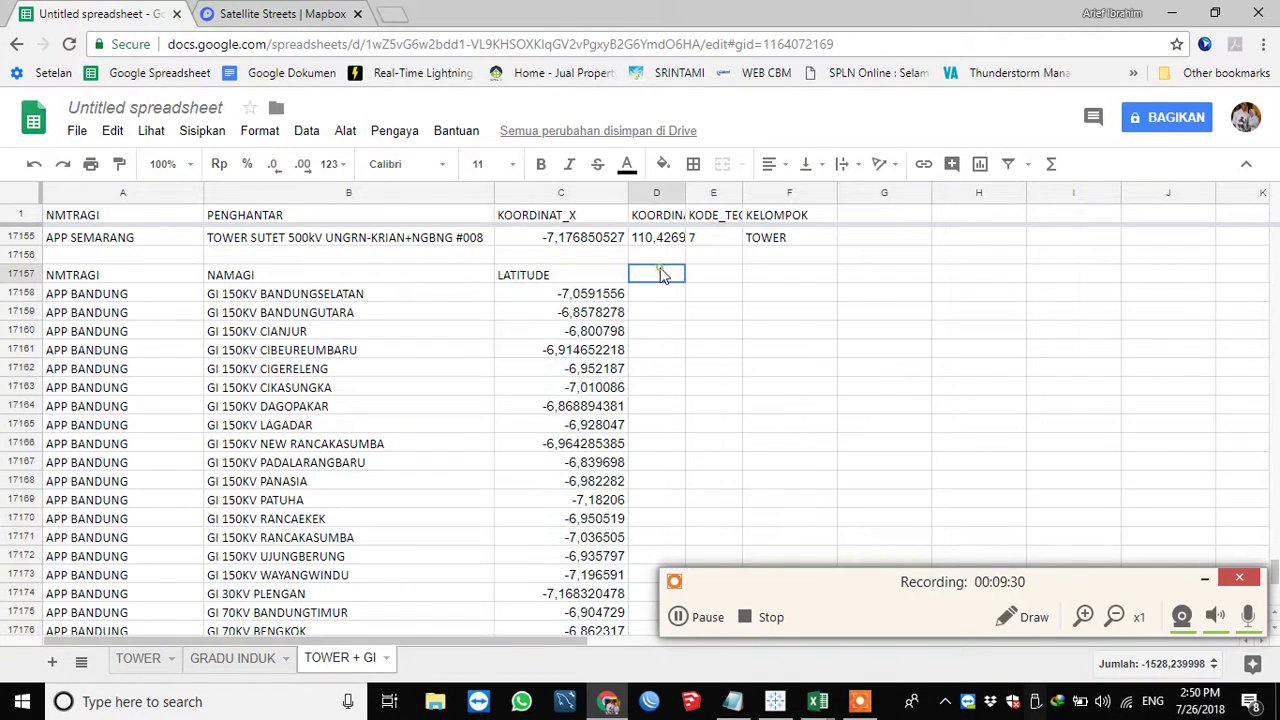
right_click(660, 274)
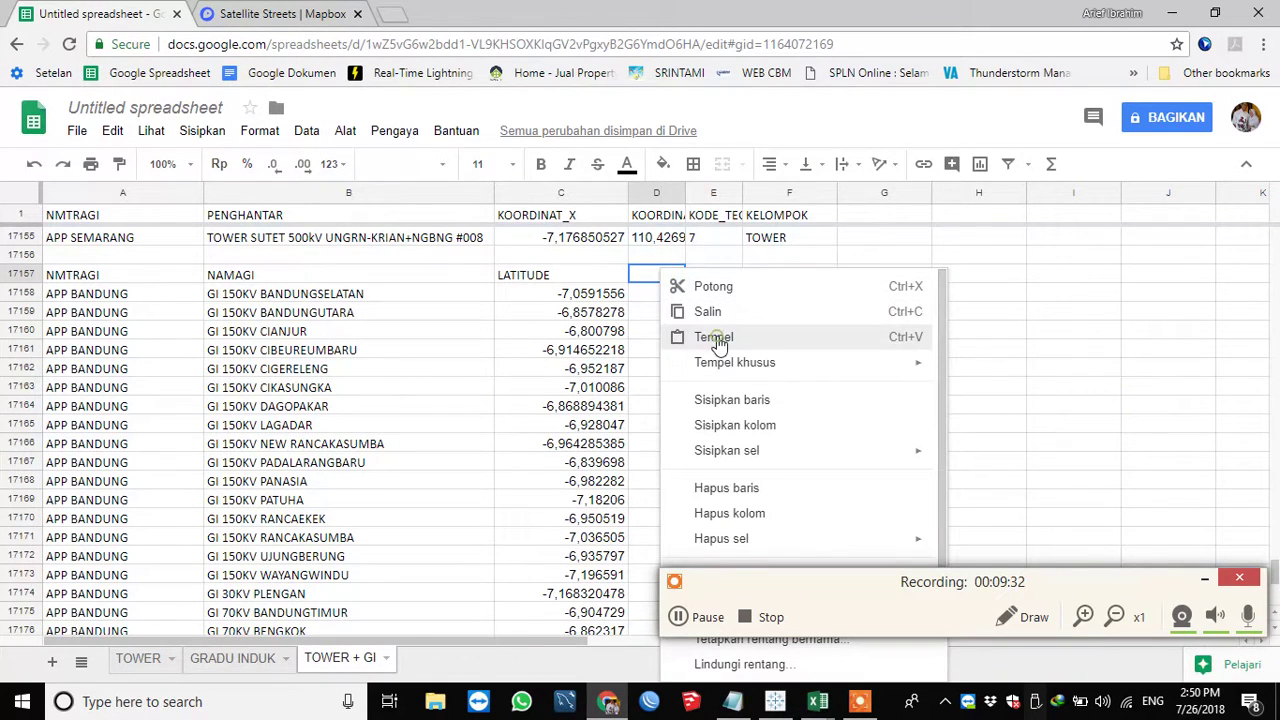
click(714, 337)
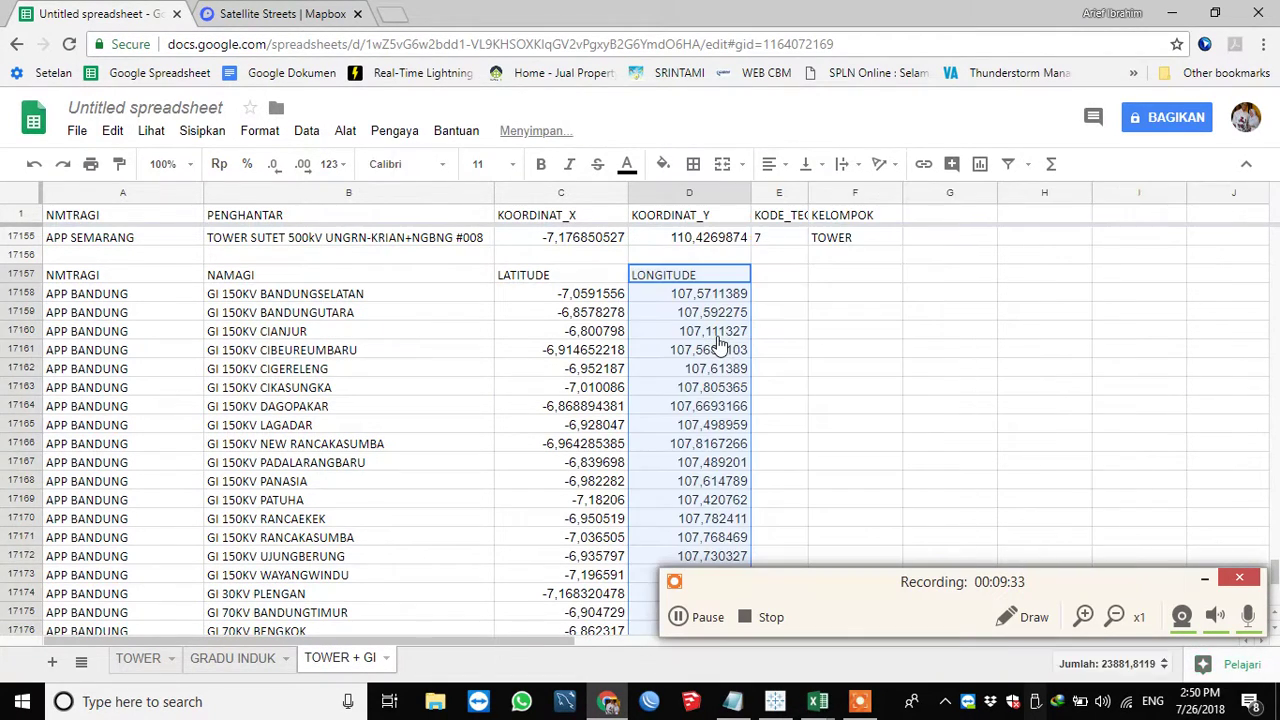
Copy the KODE_TEG column from the GRADU INDUK sheet into TOWER + GI starting at cell E17157
click(236, 659)
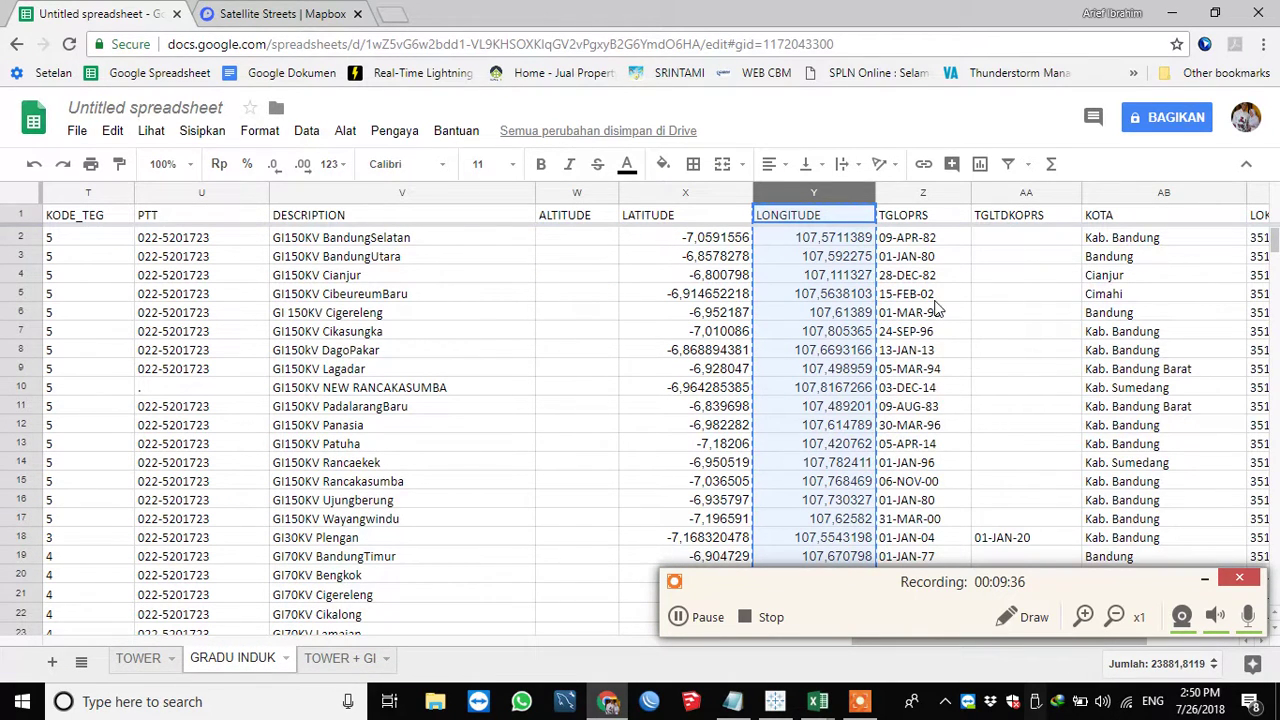
click(336, 658)
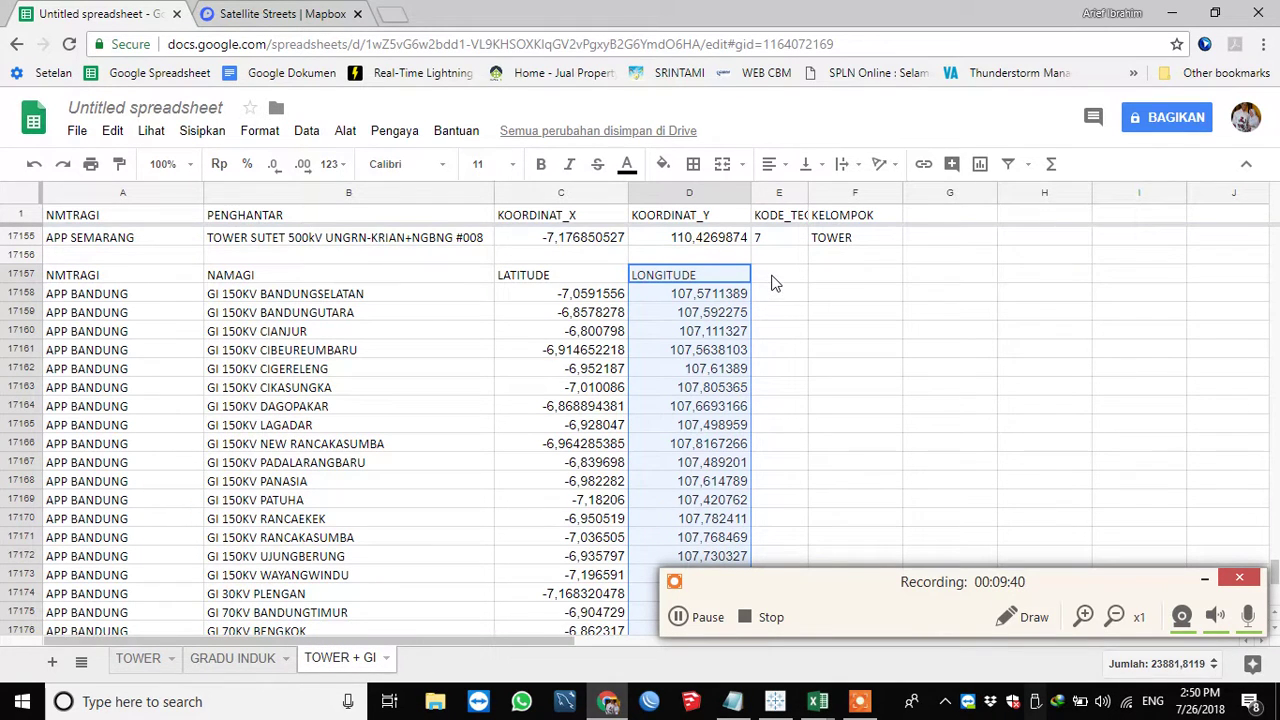
click(232, 659)
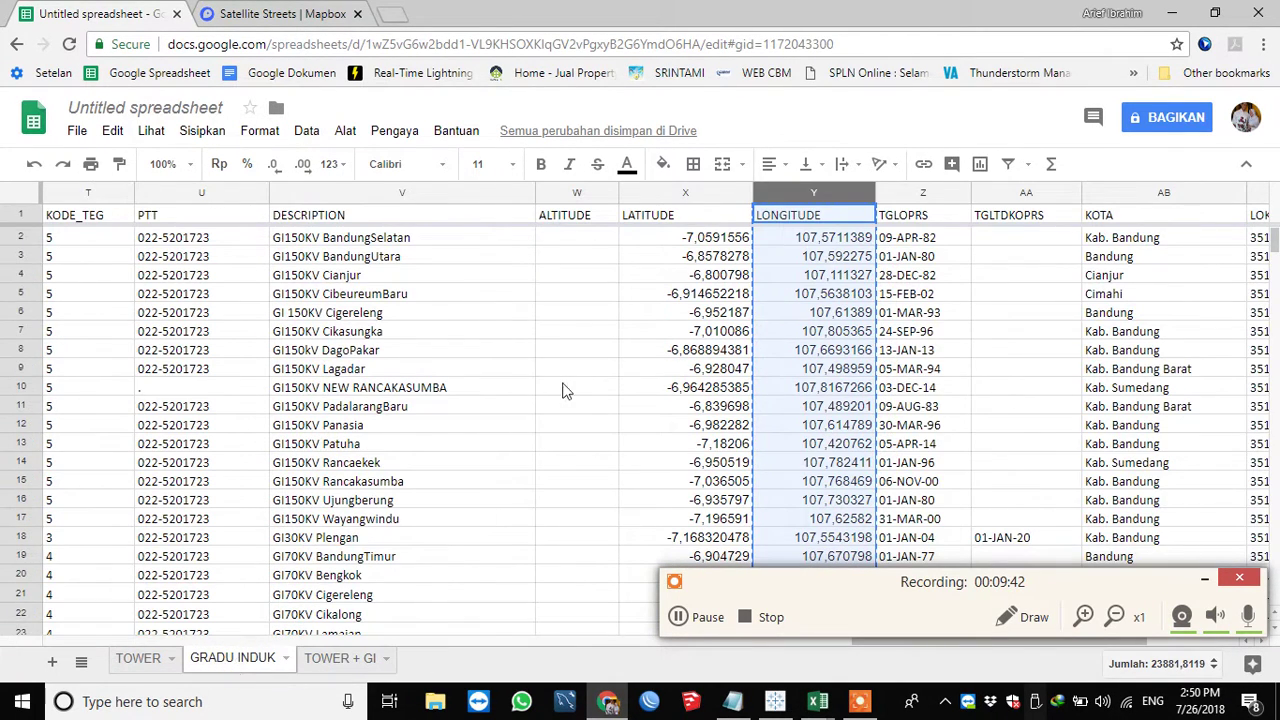
click(848, 283)
click(605, 275)
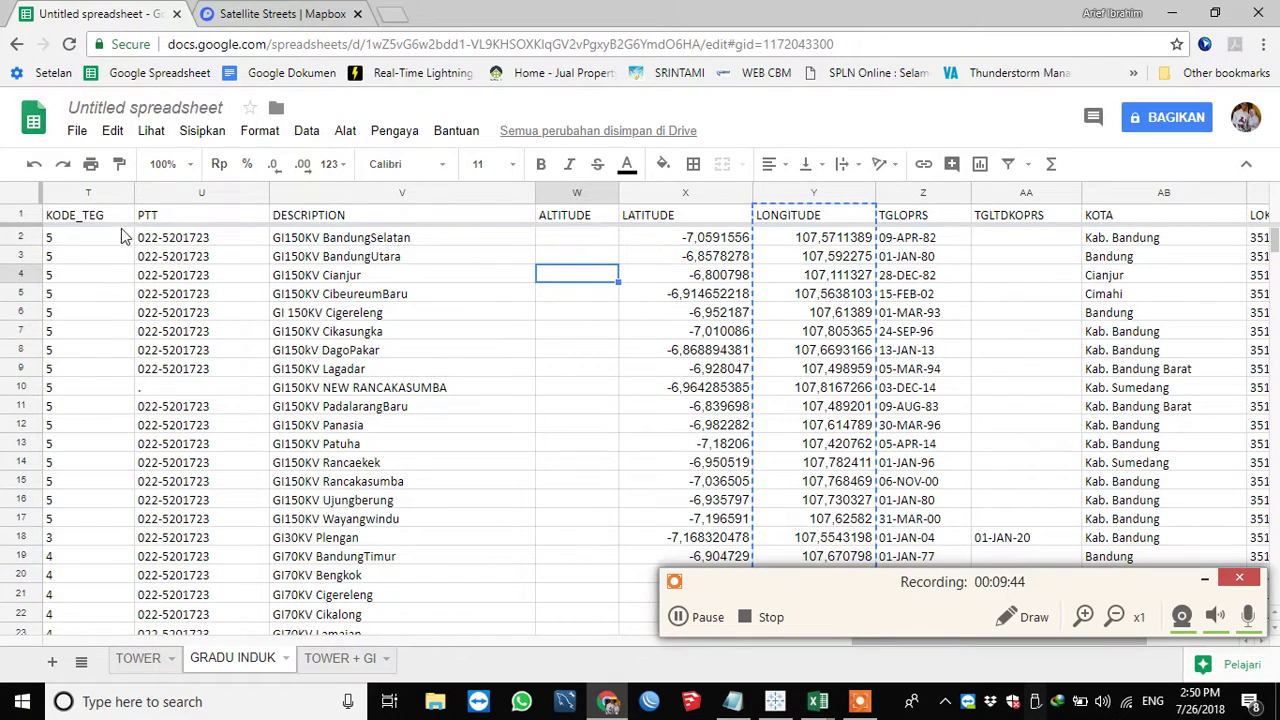
click(100, 194)
right_click(100, 196)
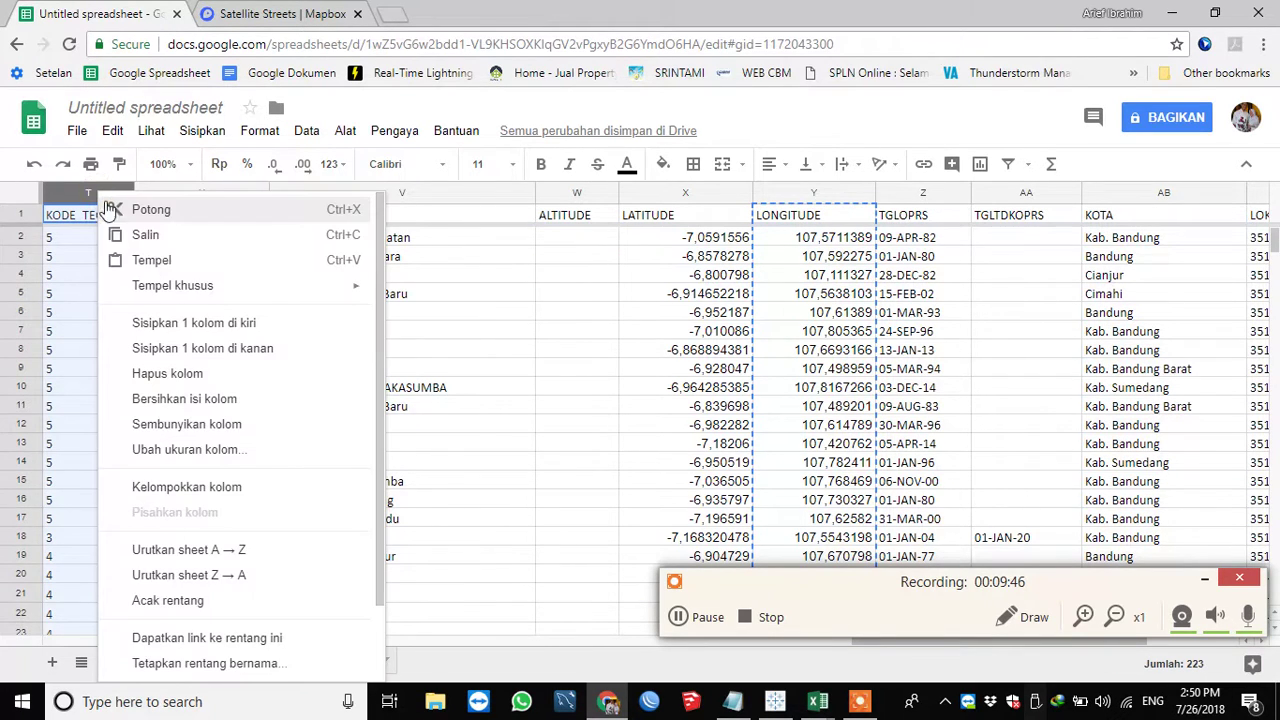
click(150, 236)
click(355, 659)
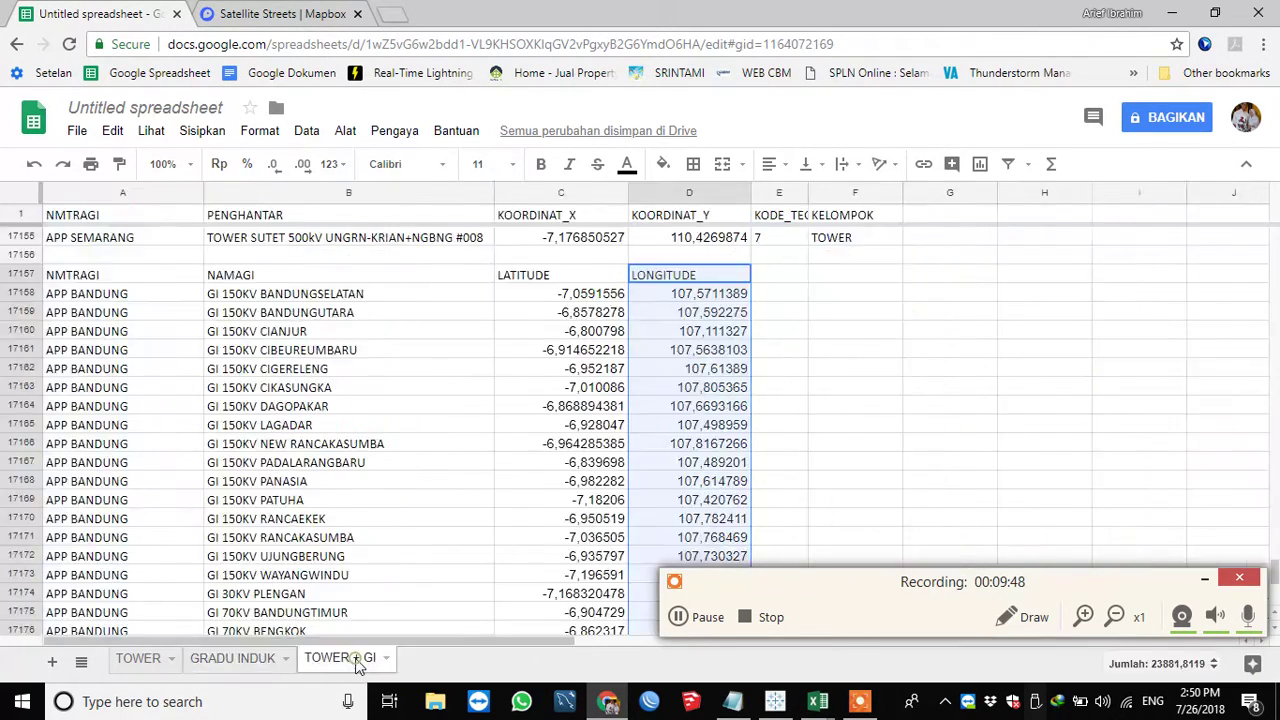
click(779, 275)
right_click(779, 275)
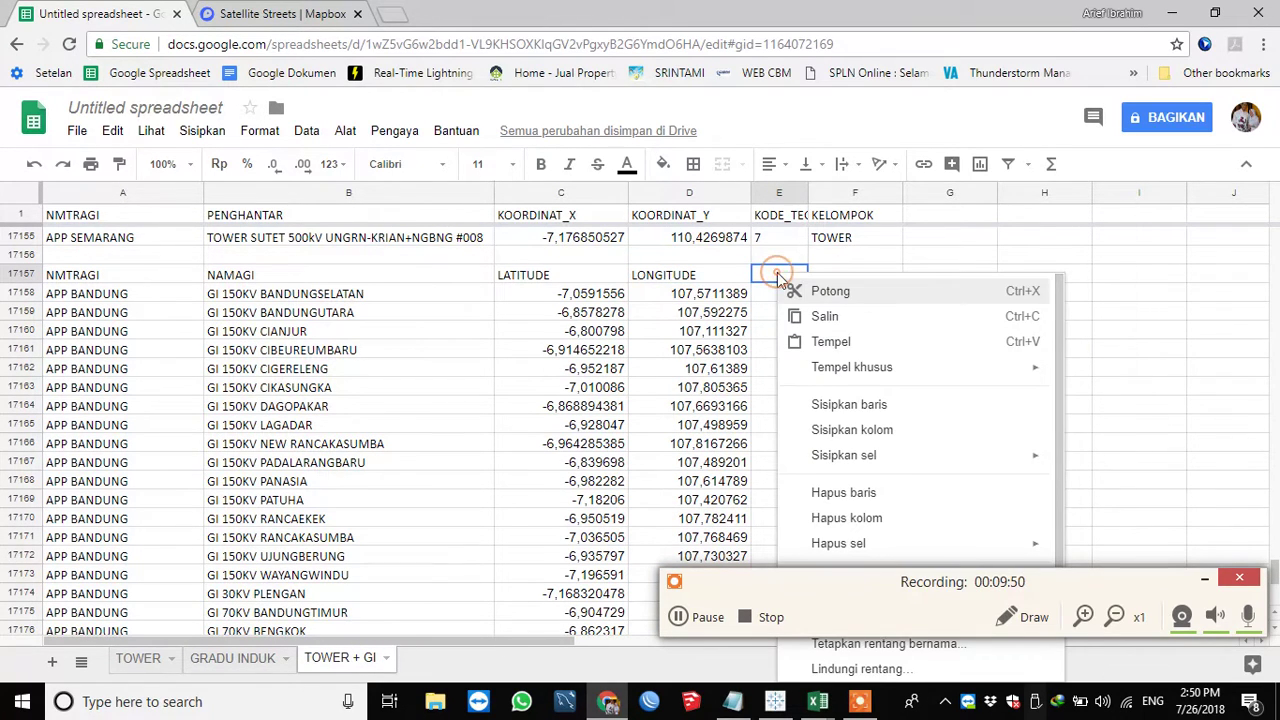
click(852, 342)
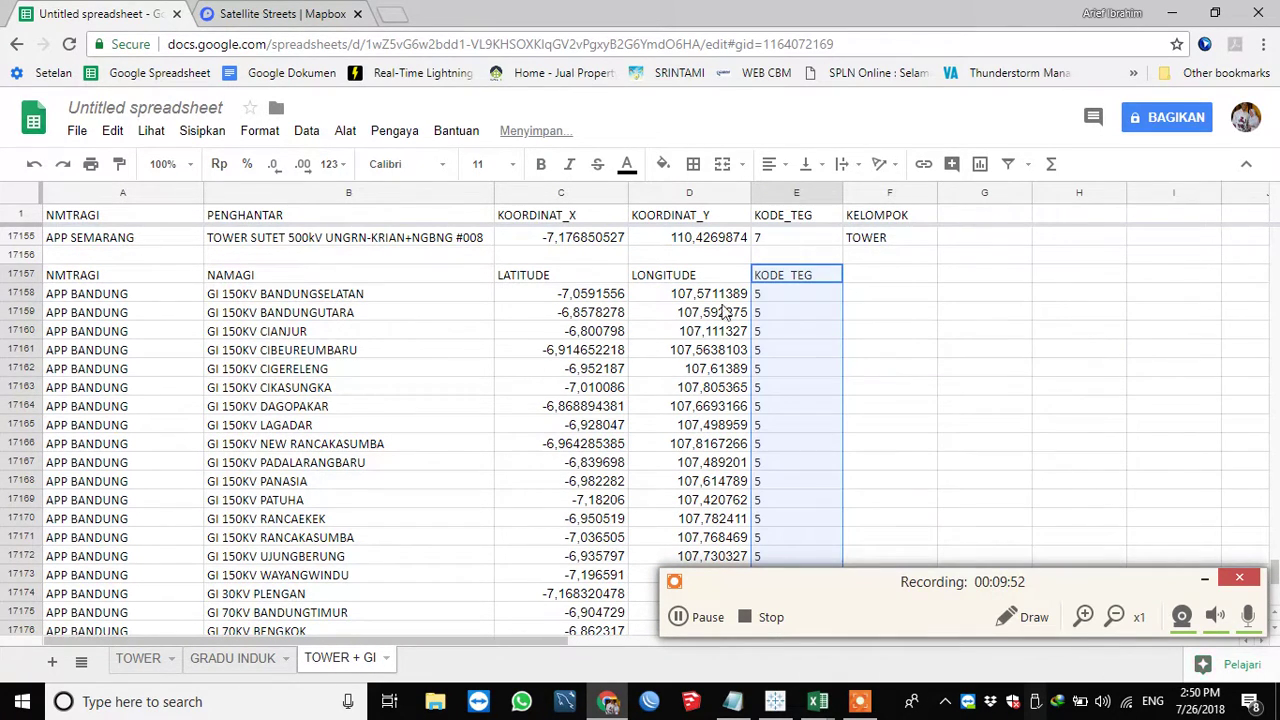
Enter GARDU INDUK as the KELOMPOK value for the first substation row, in cell F17158
click(872, 280)
key(Down)
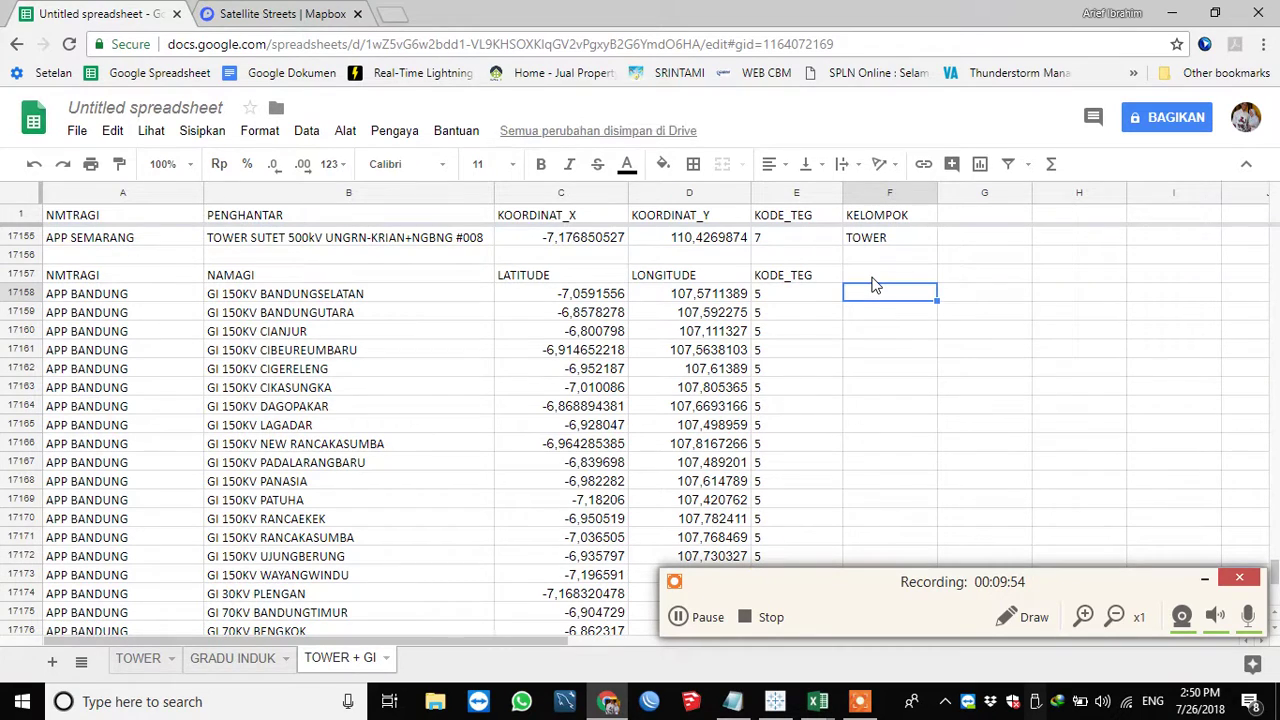
text(GARDU INDUK)
key(Return)
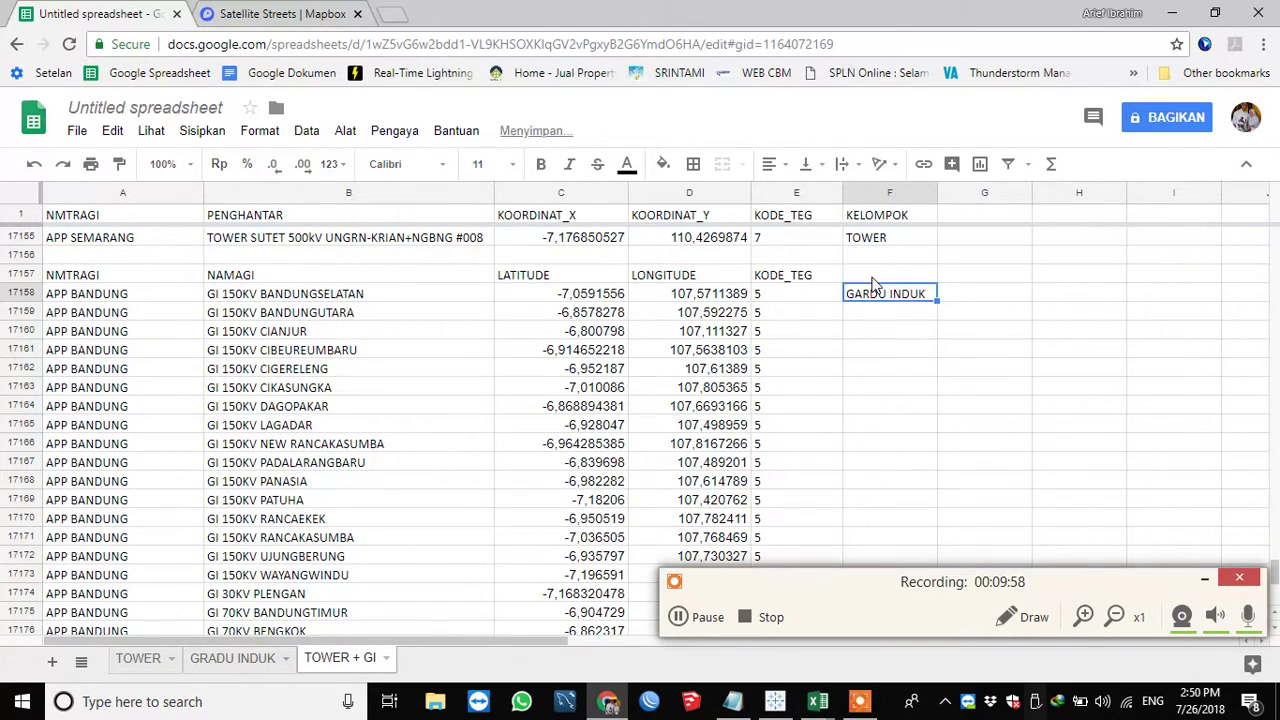
Fill GARDU INDUK down the KELOMPOK column to the last substation record in row 17379
key(Home)
key(ctrl+Down)
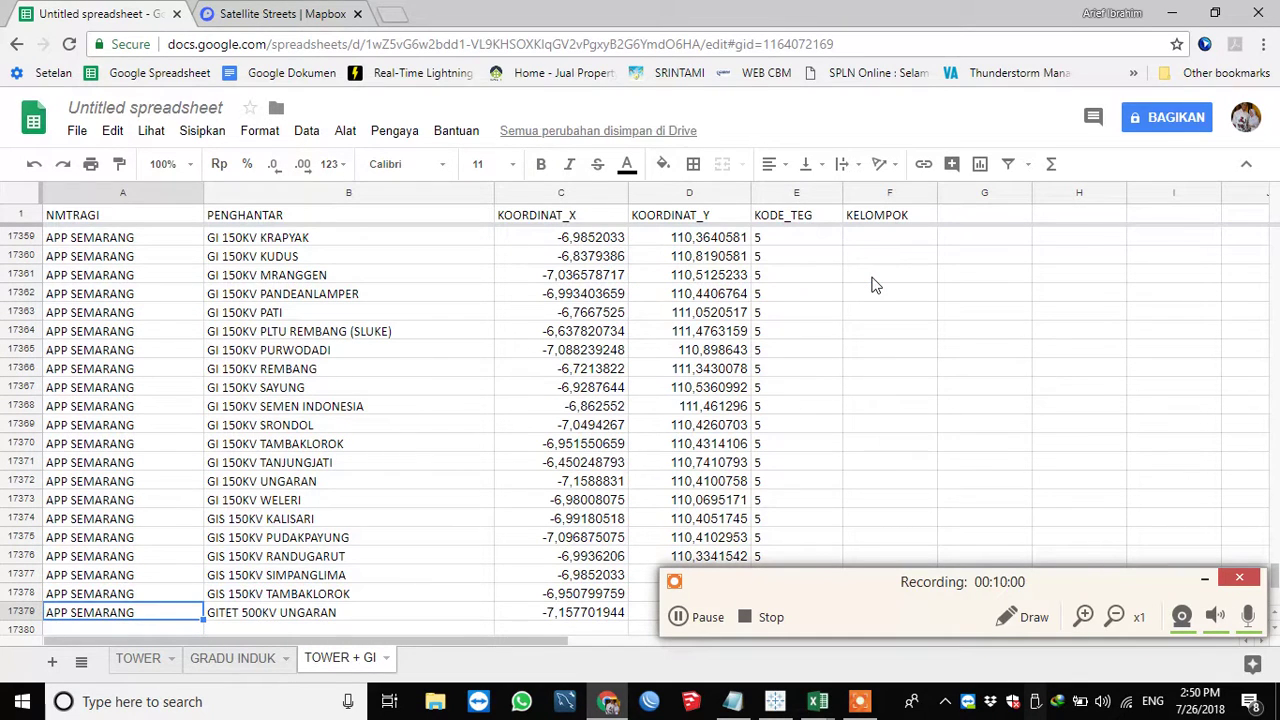
key(Right)
key(Right)
key(Right)
key(Right)
key(Right)
key(ctrl+shift+Up)
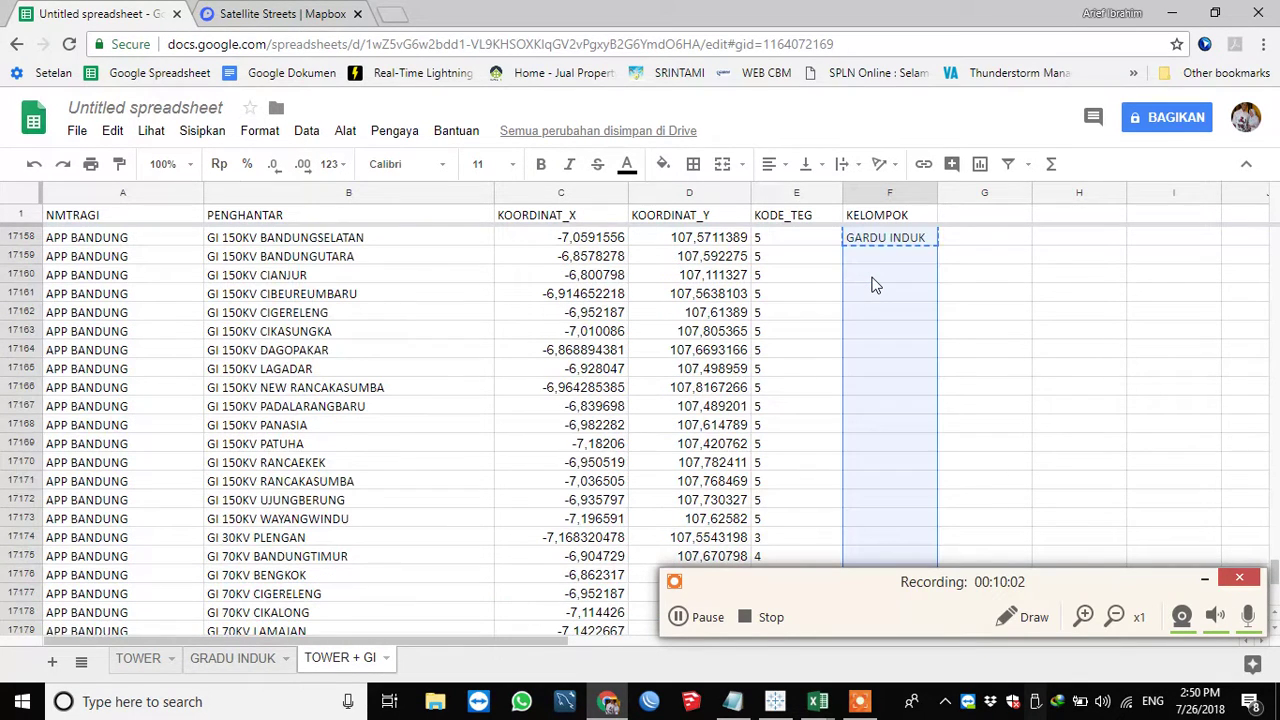
key(ctrl+v)
Delete the blank row and the duplicate header row, 17156 to 17157, between the tower and substation data
key(Left)
key(Left)
key(Left)
key(Left)
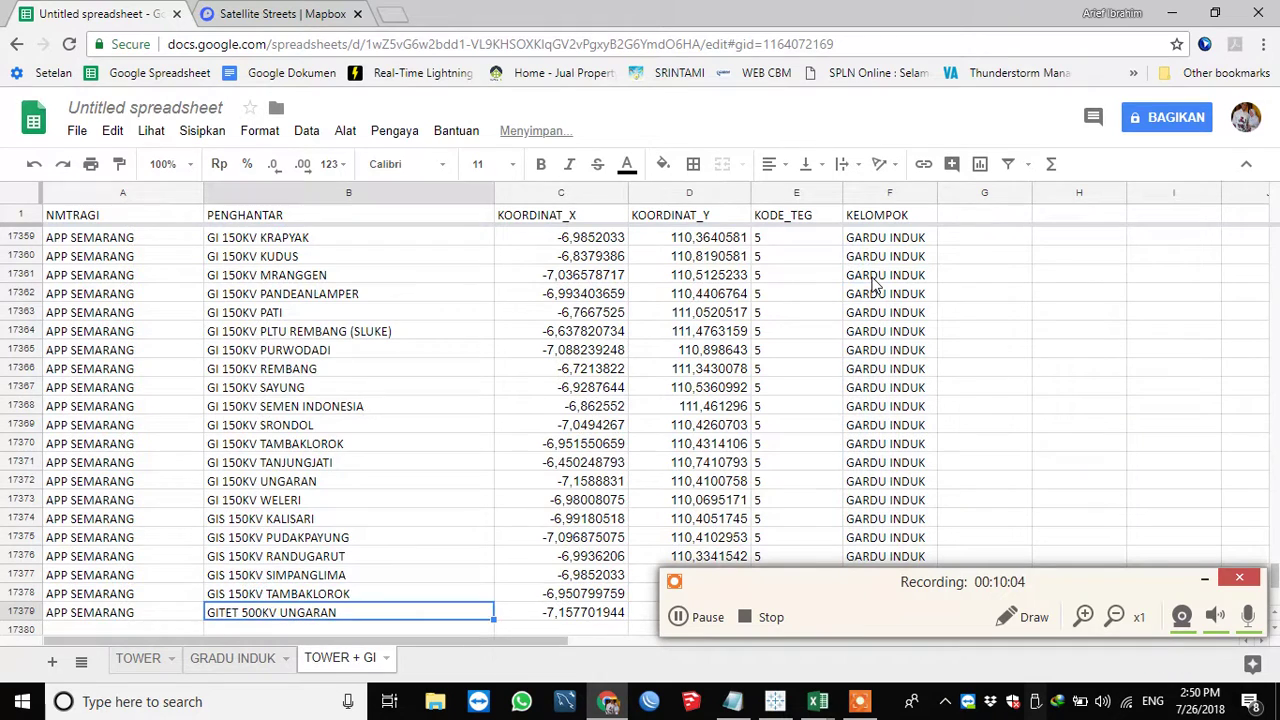
key(ctrl+Up)
key(ctrl+Up)
key(Left)
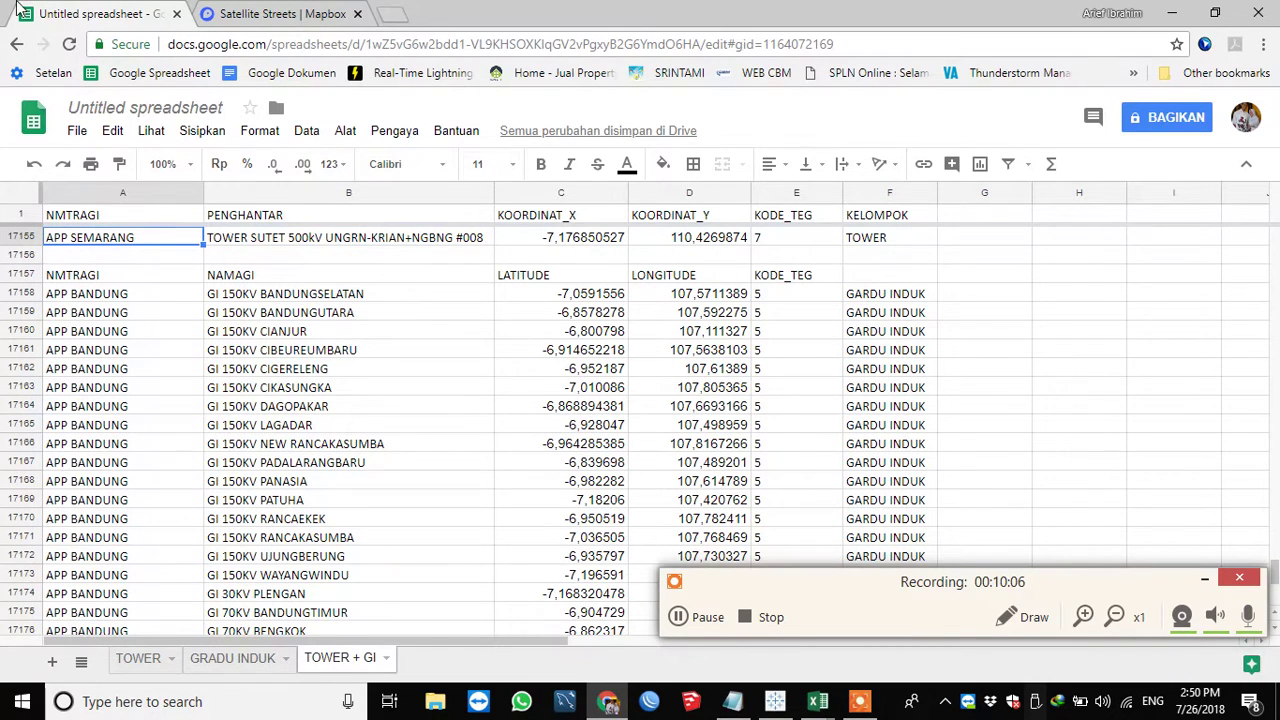
click(24, 254)
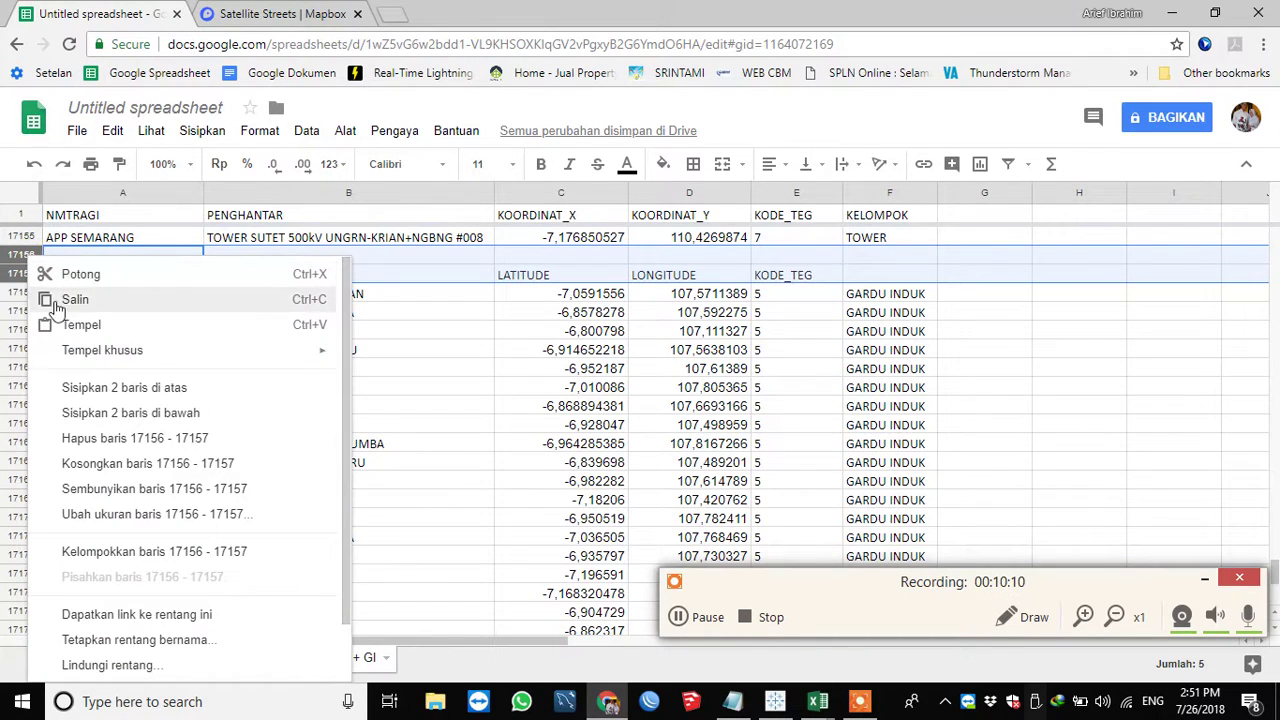
click(133, 438)
click(504, 375)
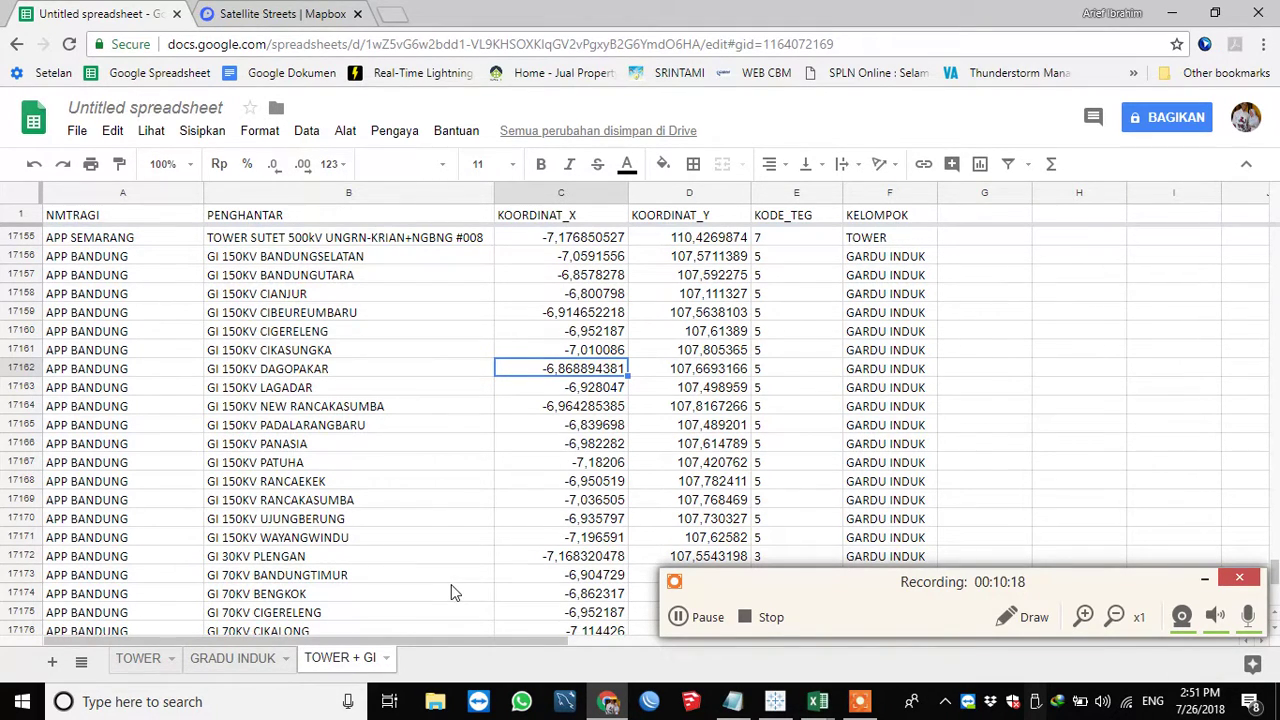
click(687, 618)
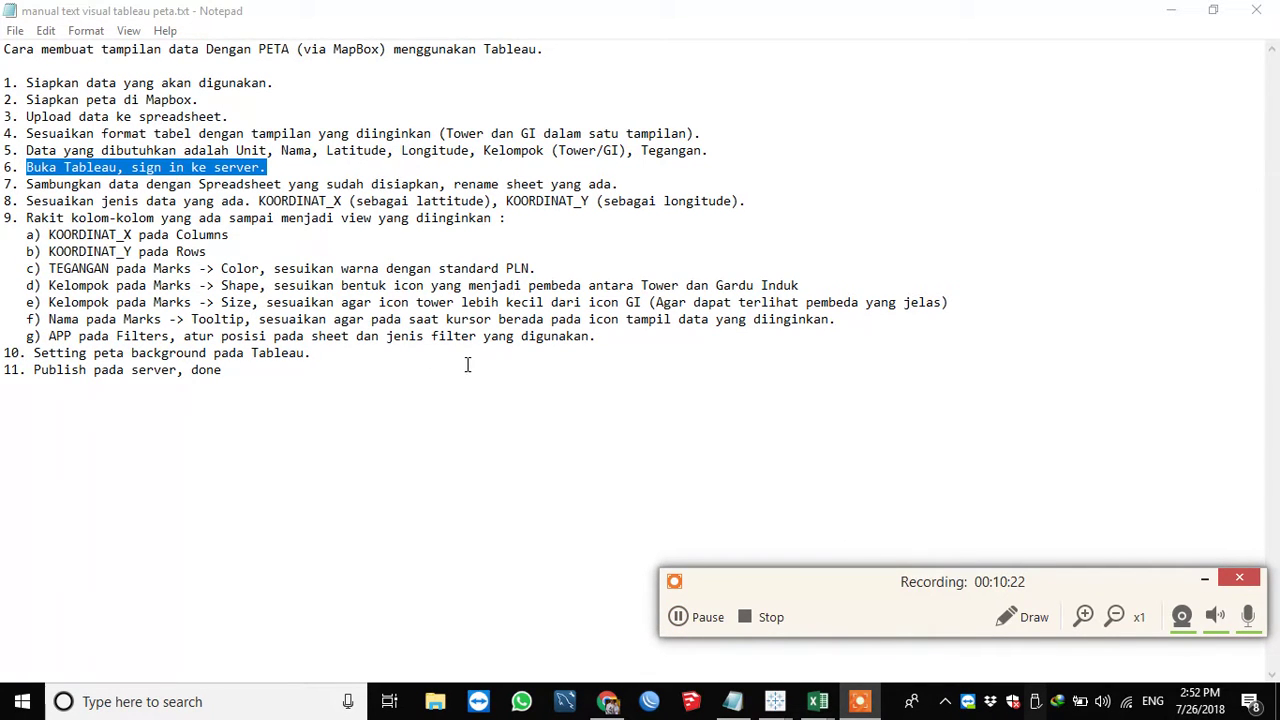
mouse_move(775, 701)
click(865, 600)
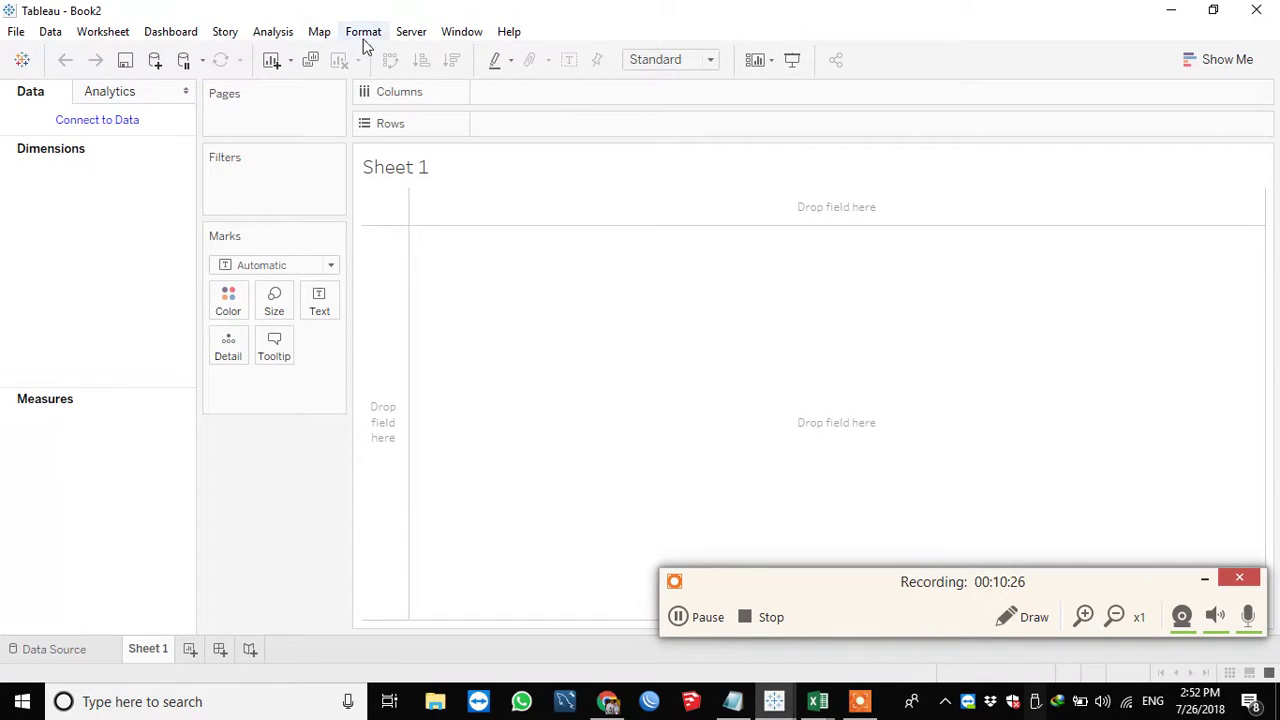
click(411, 31)
click(417, 51)
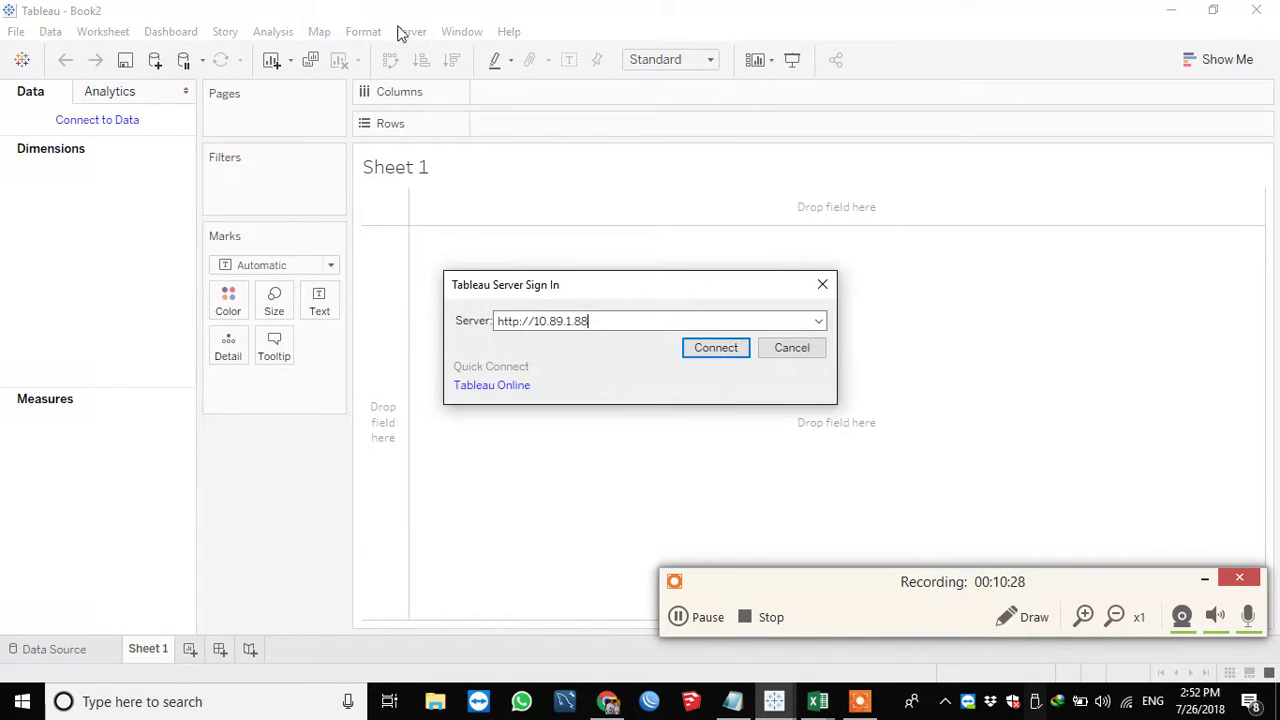
click(712, 355)
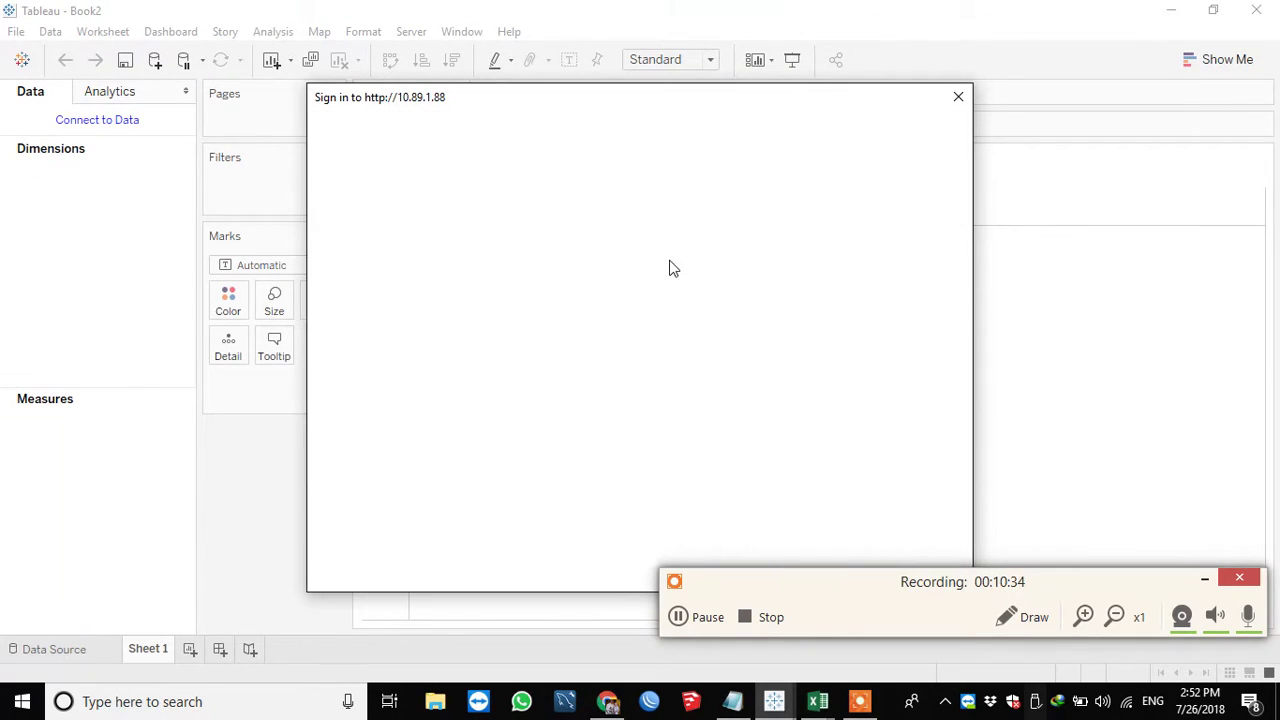
Sign in to the Tableau Server with the lowercase account username and the account password
click(600, 308)
text(LOLADATA)
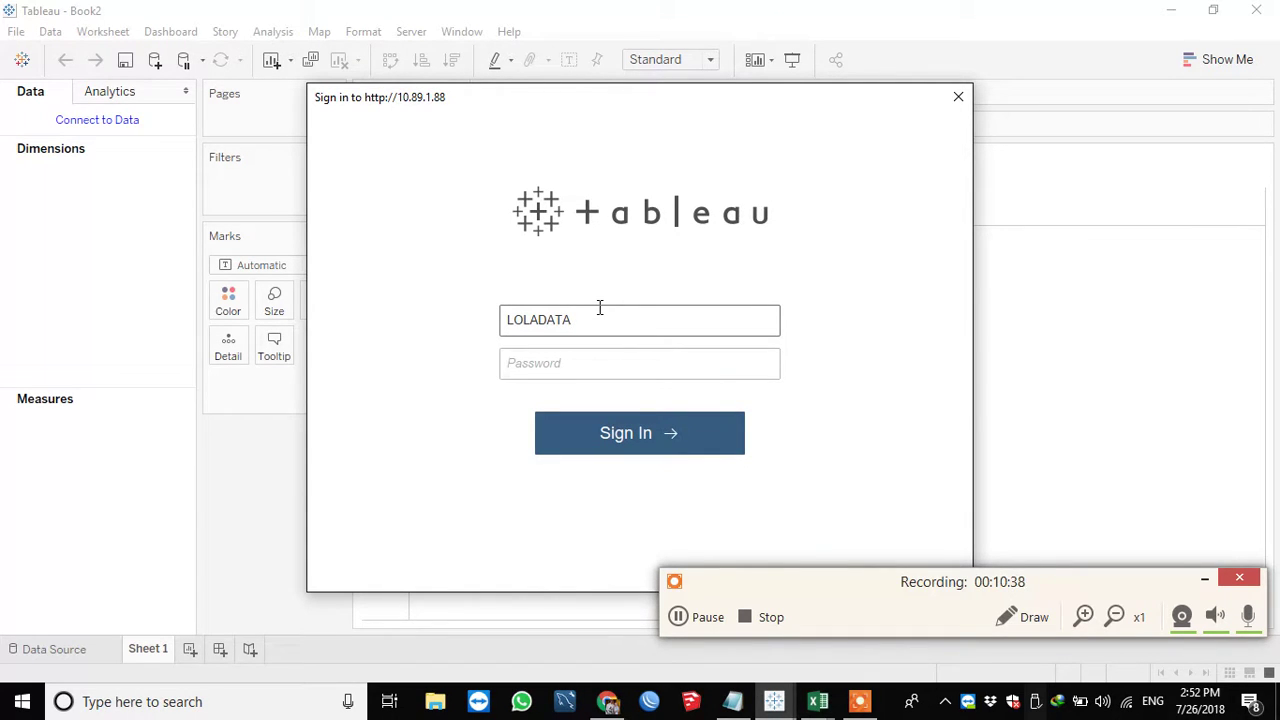
drag(610, 318, 334, 314)
key(BackSpace)
text(lolad)
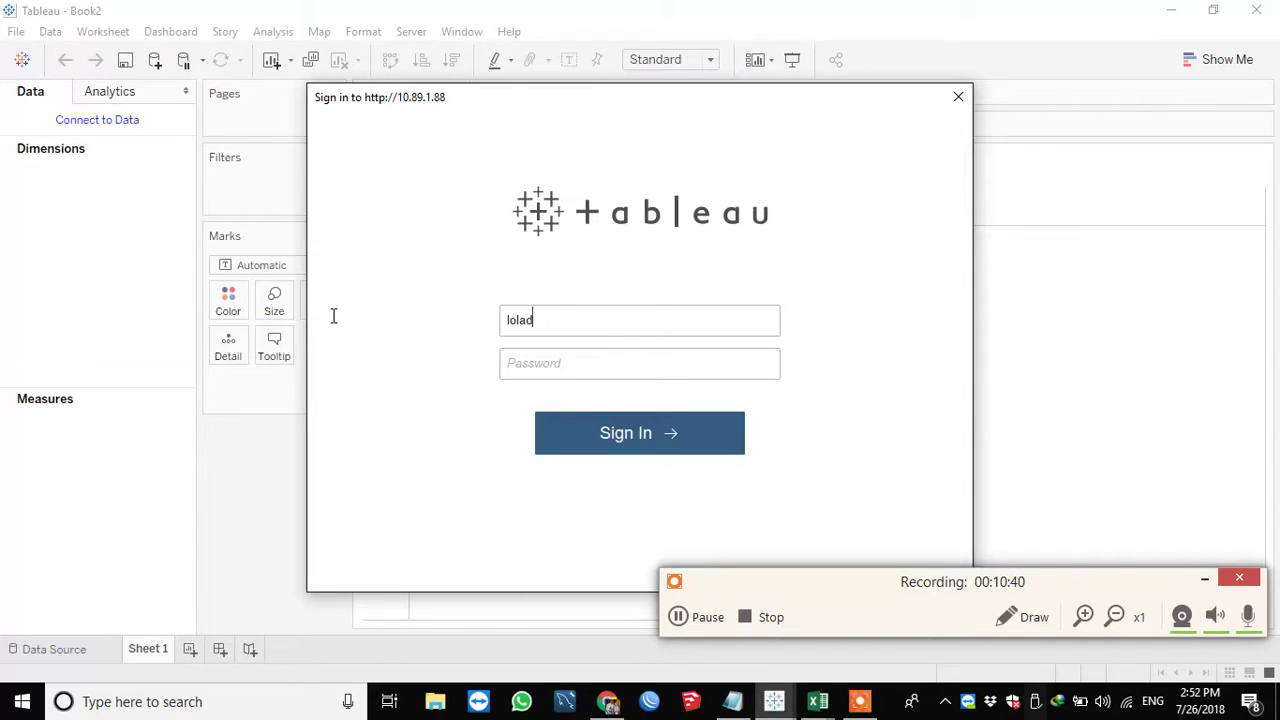
text(••••)
key(Return)
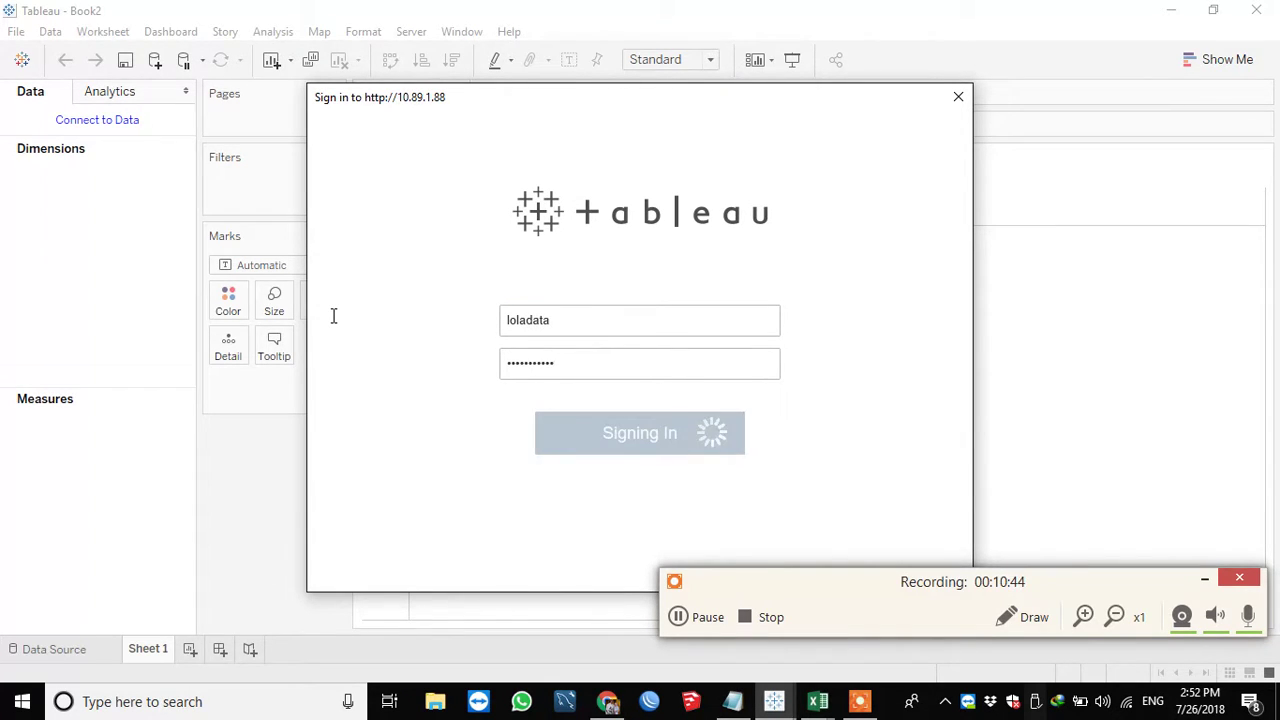
Choose the KANTOR INDUK TJBT site and check the server sign-in status
scroll(623, 423, down, 3)
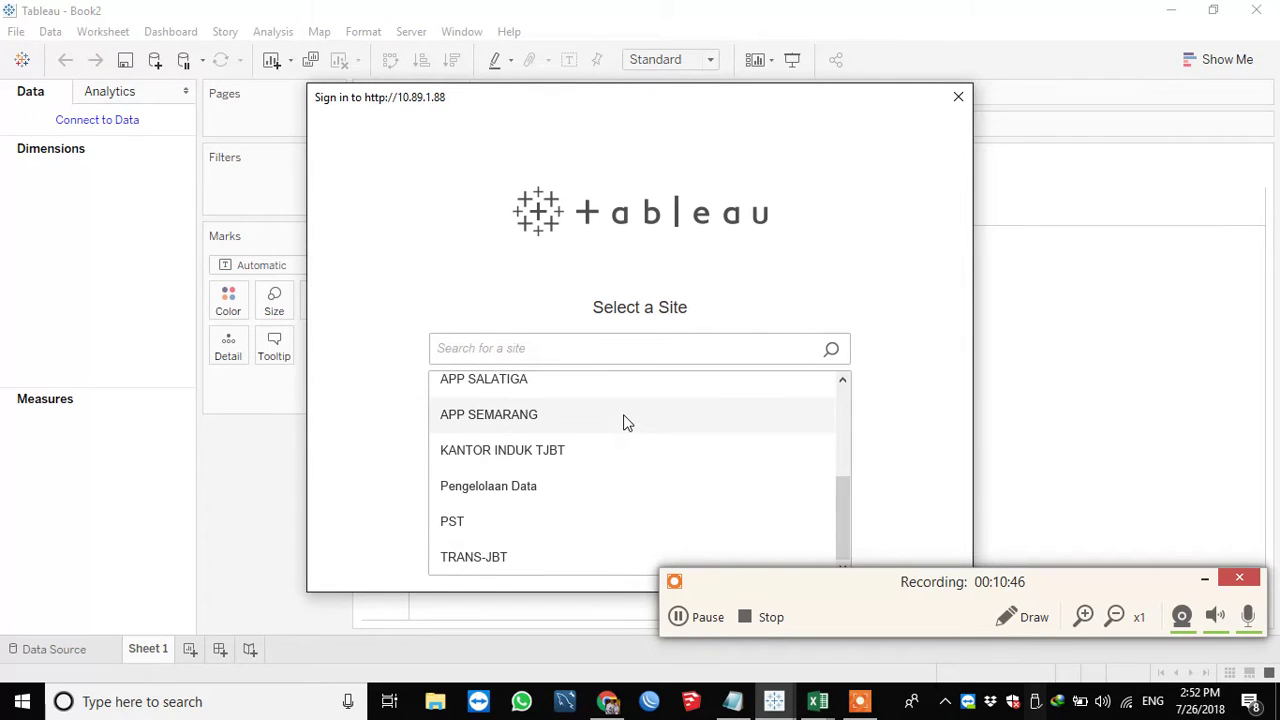
click(542, 458)
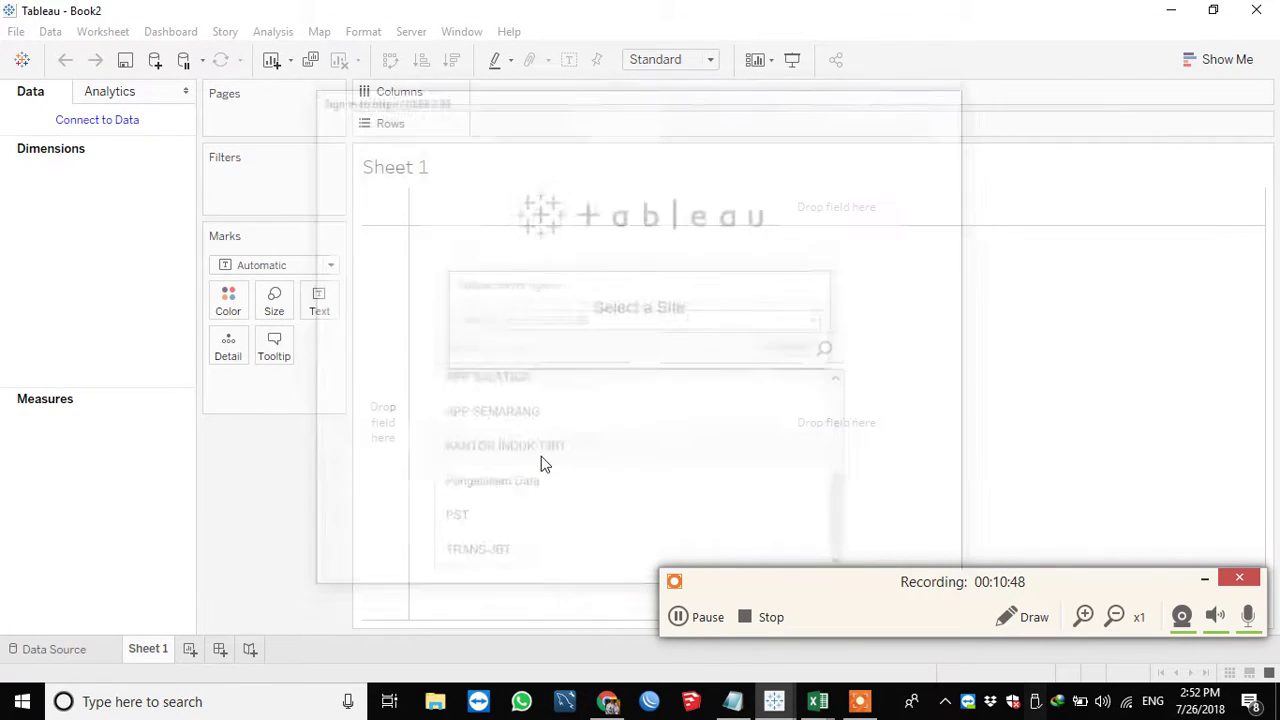
click(411, 31)
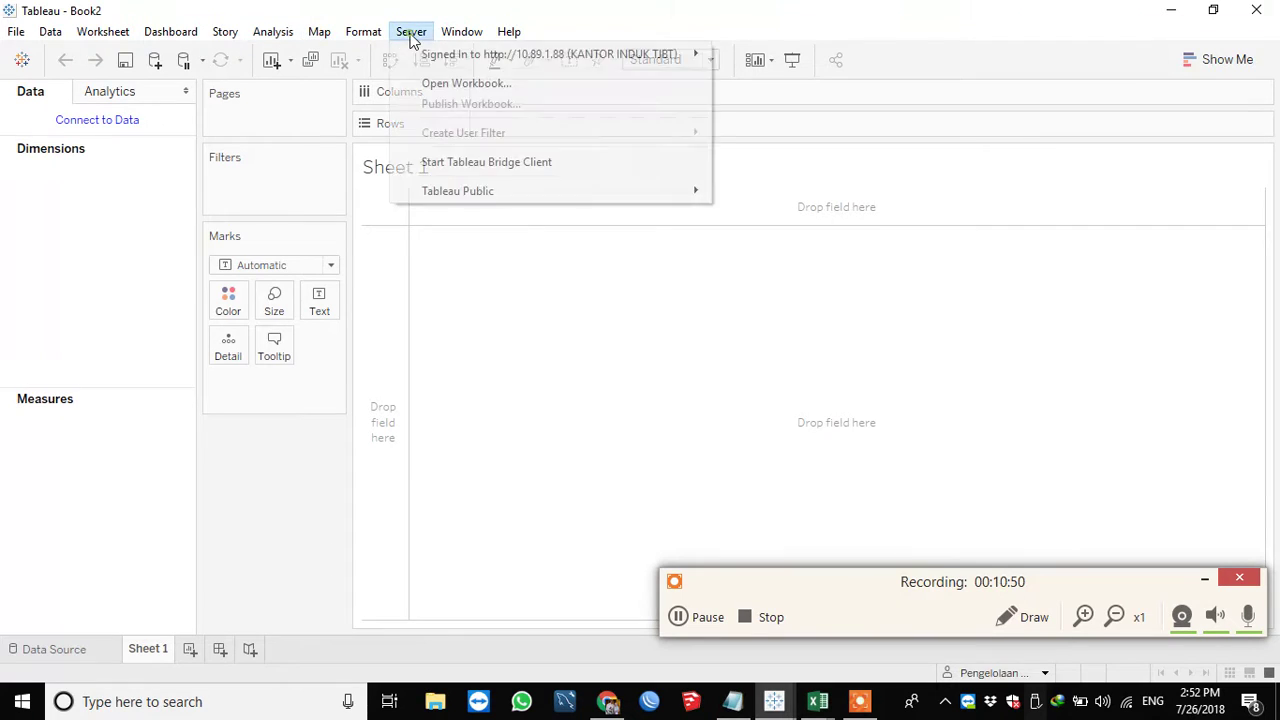
mouse_move(428, 55)
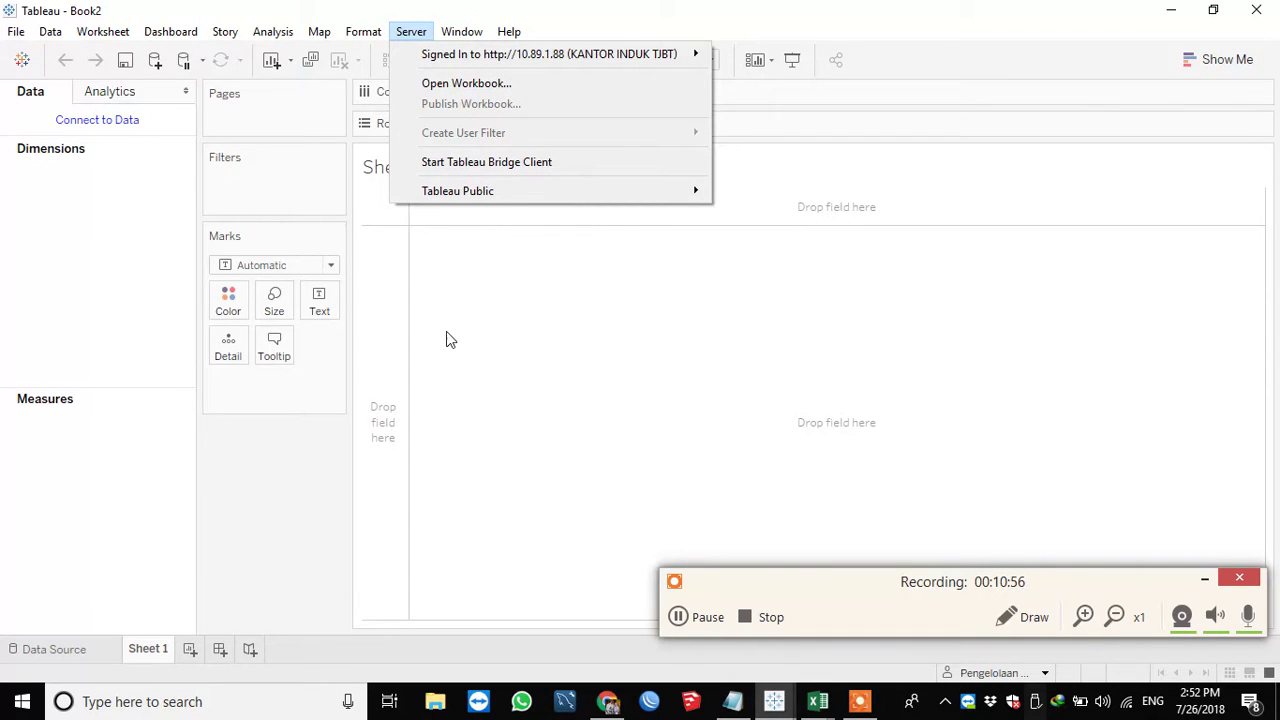
click(519, 340)
Switch to the Notepad instructions and highlight step 7 about connecting the spreadsheet data and renaming the sheet
key(alt+Tab)
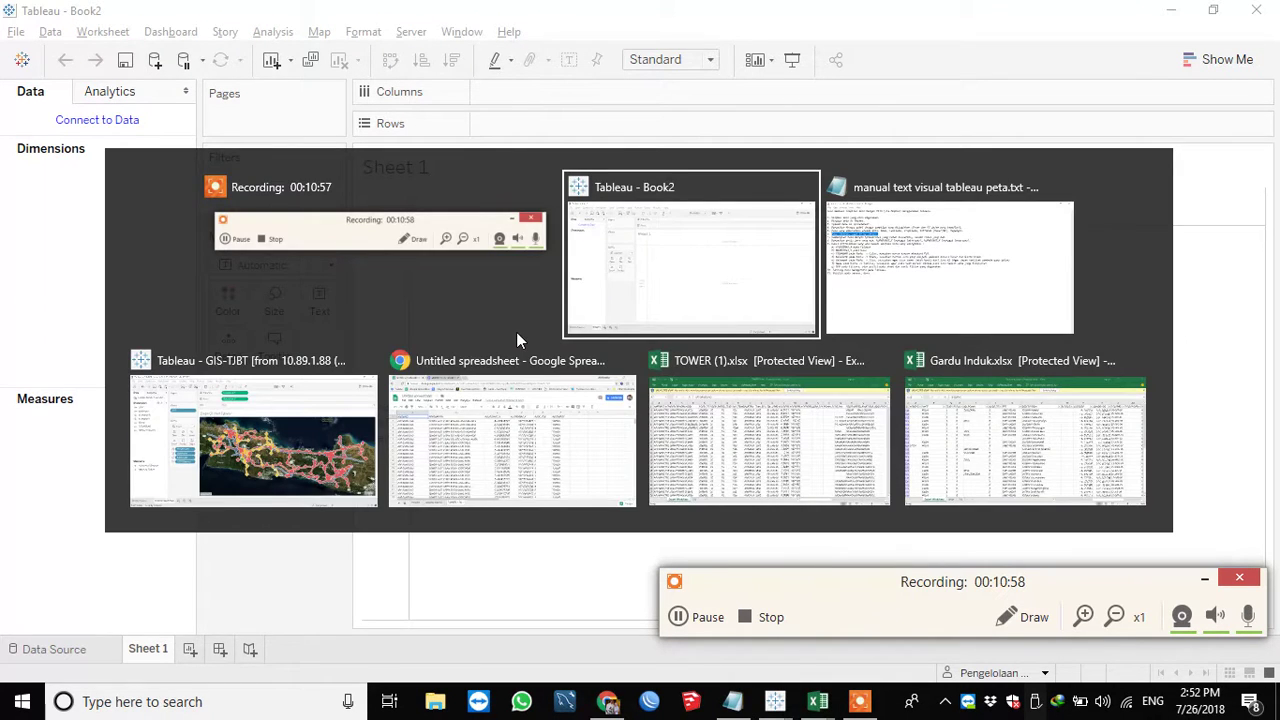
key(alt+Tab)
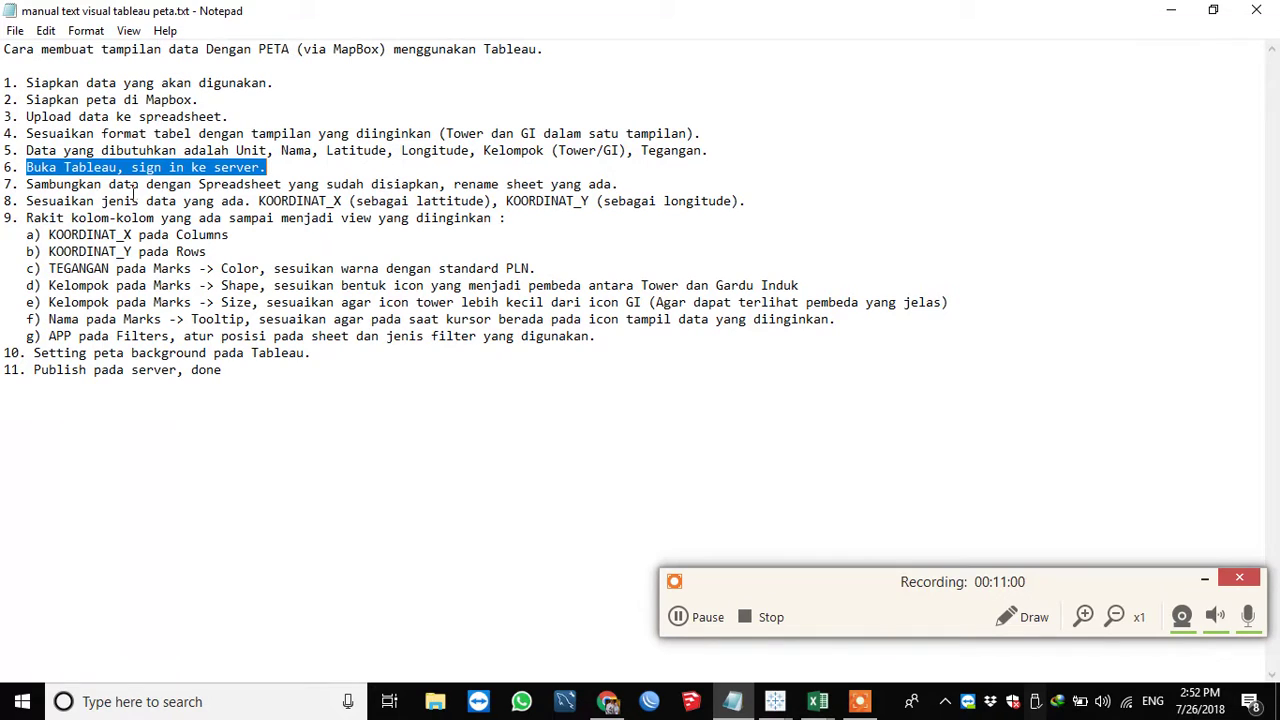
drag(58, 184, 609, 184)
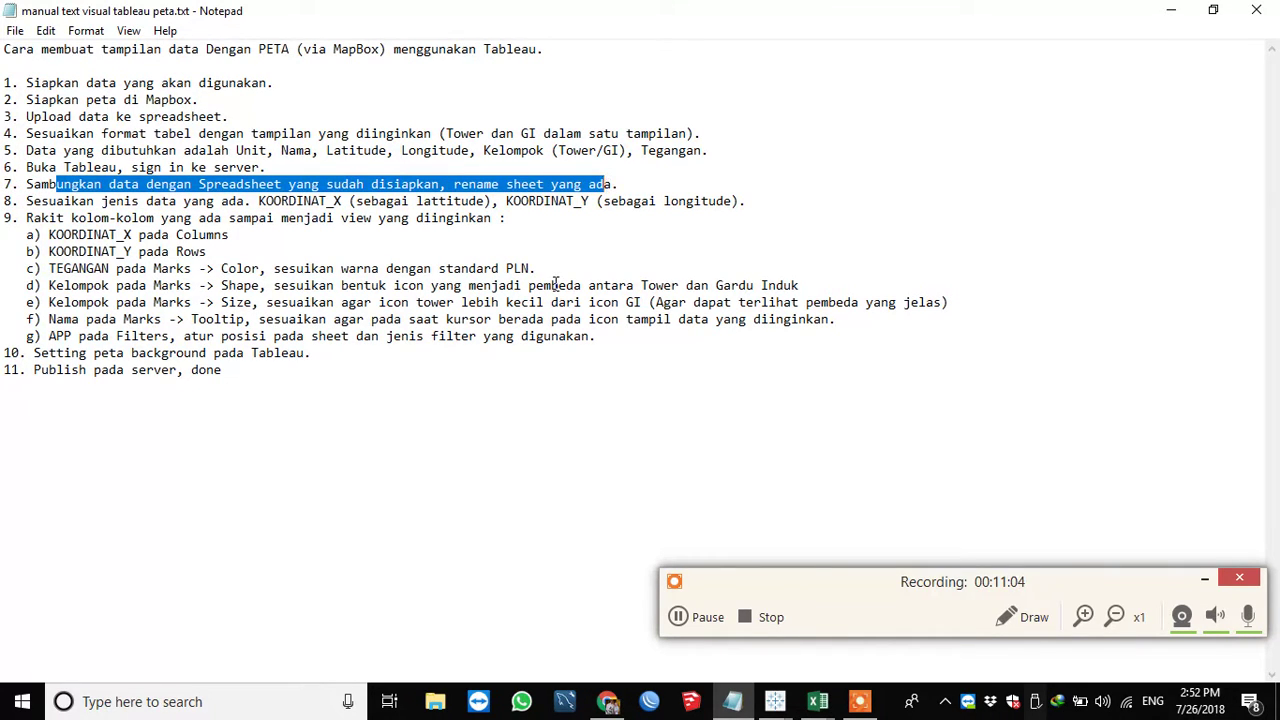
Return to Tableau Book2, start a Google Sheets data connection, and allow Tableau Desktop to access the Google account
key(alt+Tab)
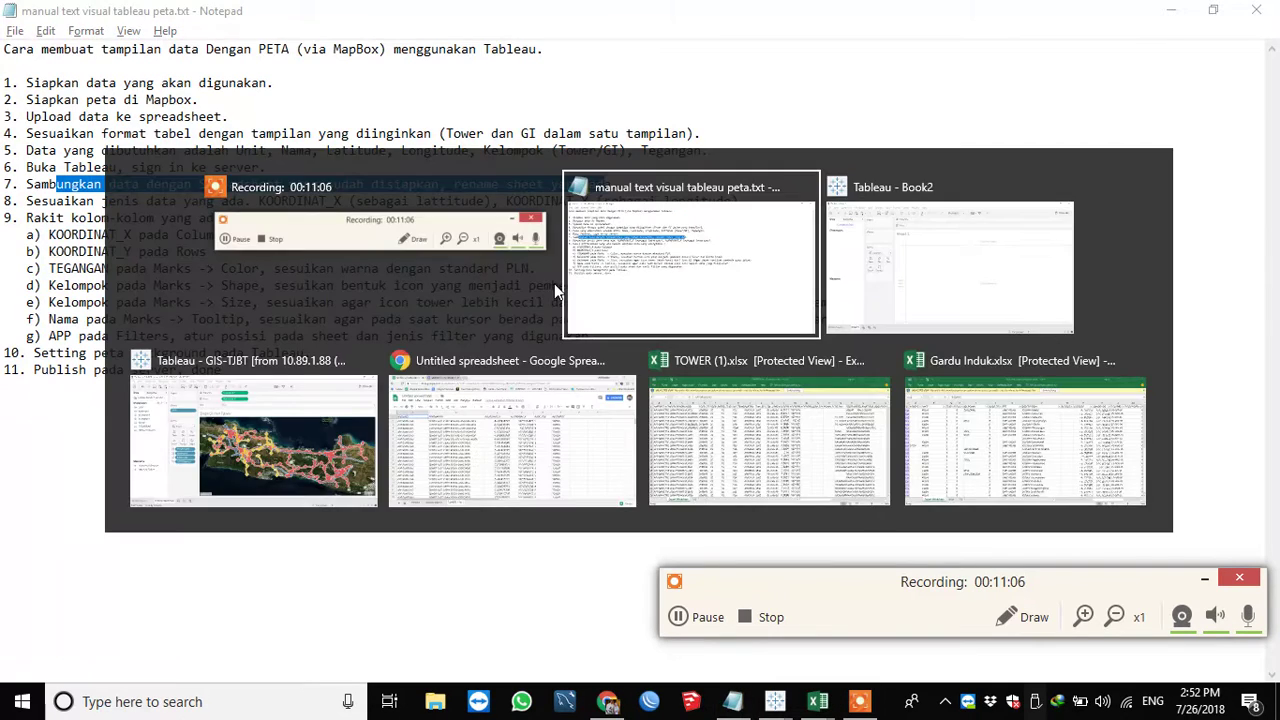
click(68, 122)
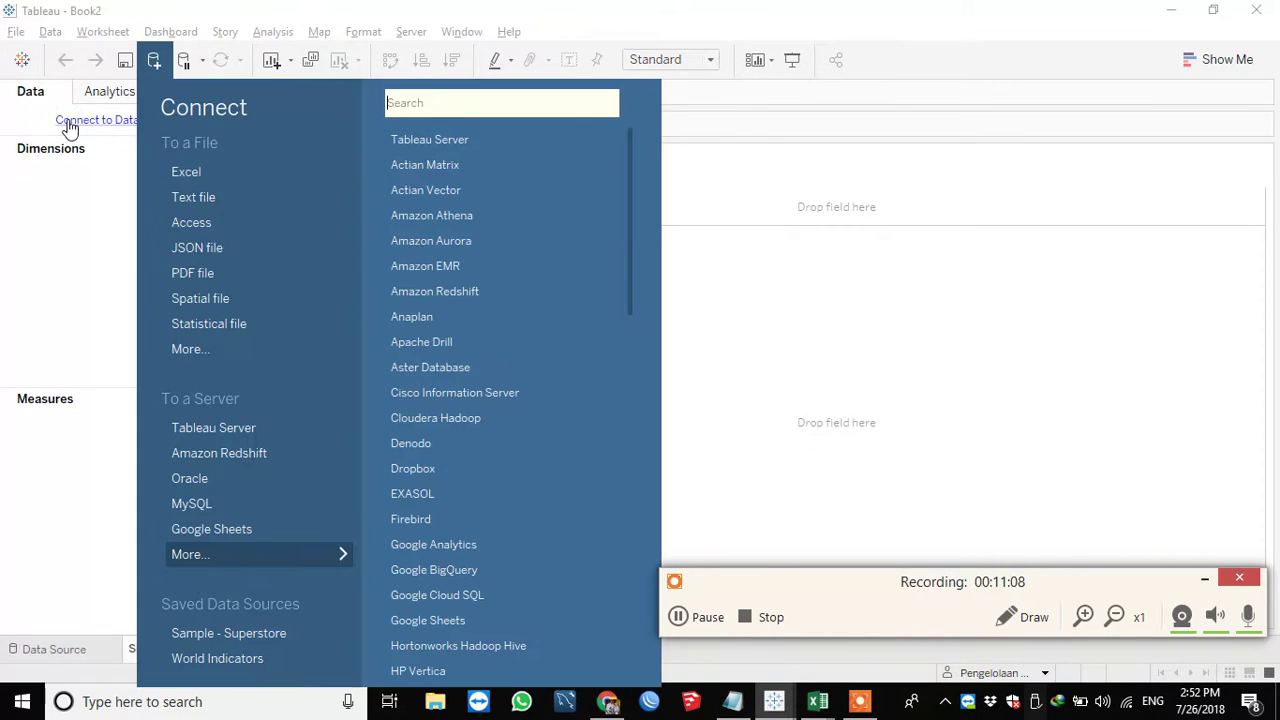
click(267, 522)
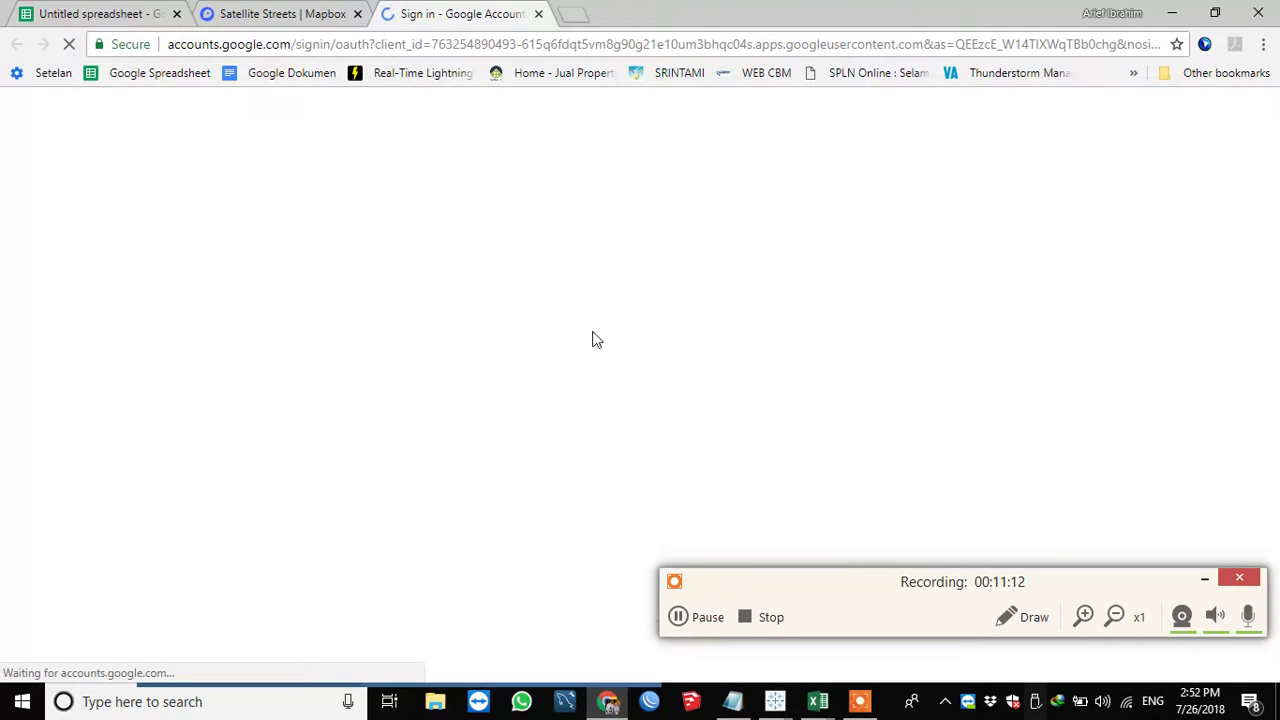
click(620, 336)
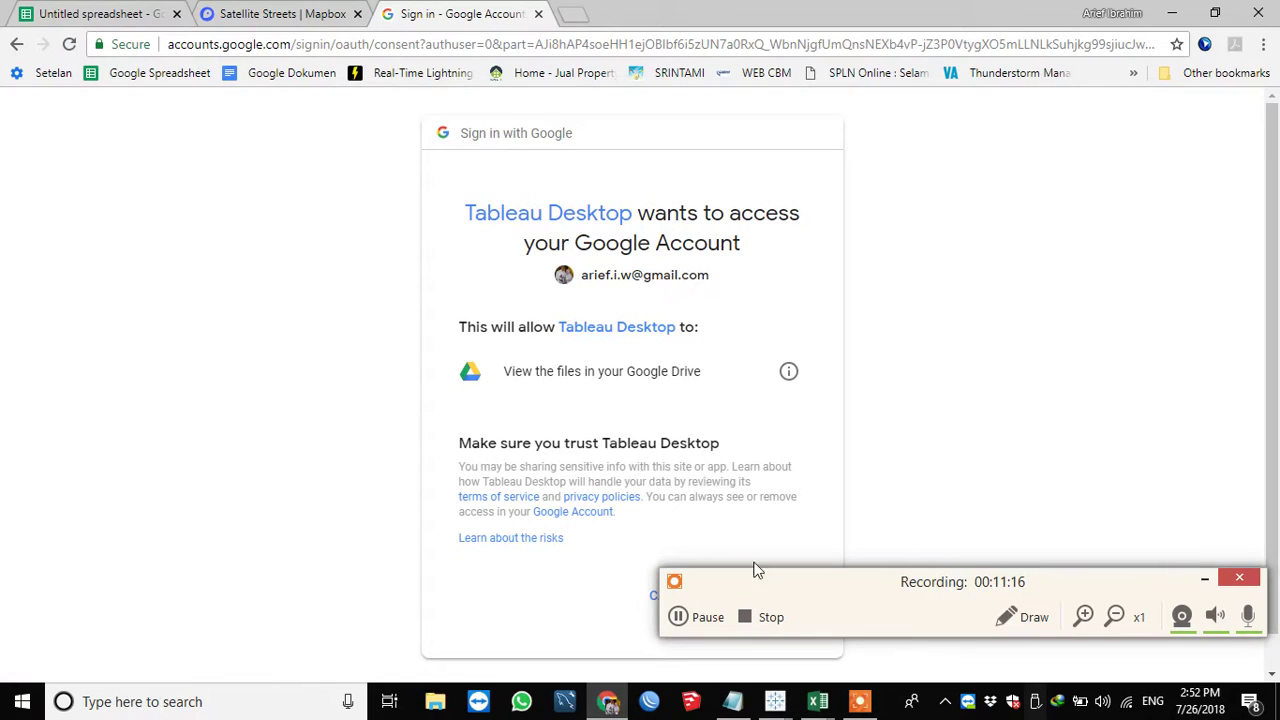
drag(771, 589, 836, 477)
click(775, 595)
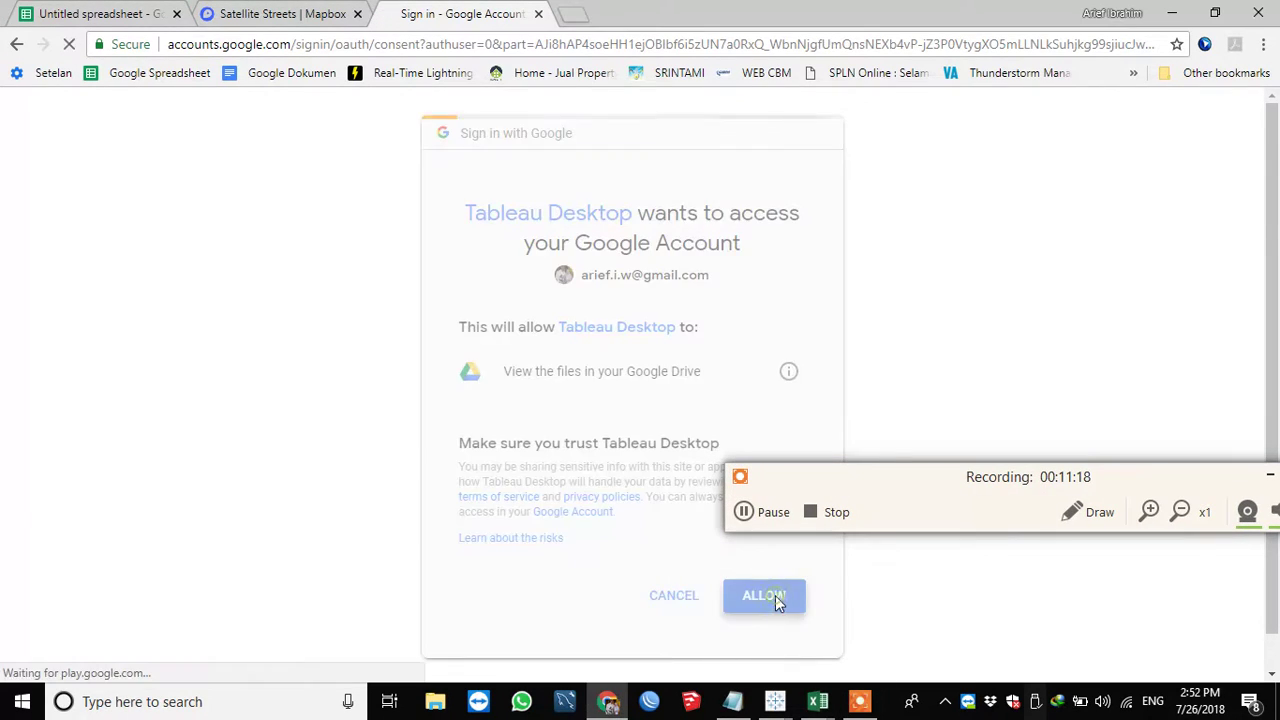
Close the Google sign-in browser tab, return to Tableau Book2, and connect to the Google sheet named Untitled spreadsheet
click(538, 13)
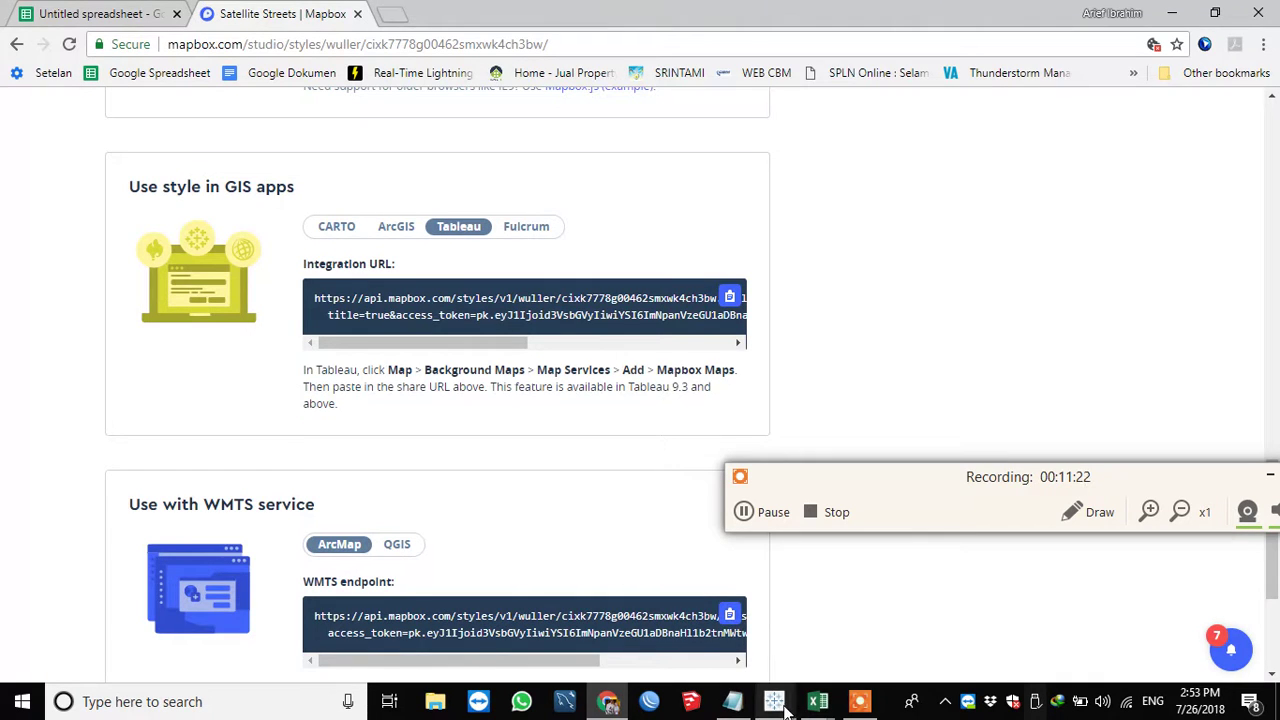
mouse_move(786, 710)
click(820, 649)
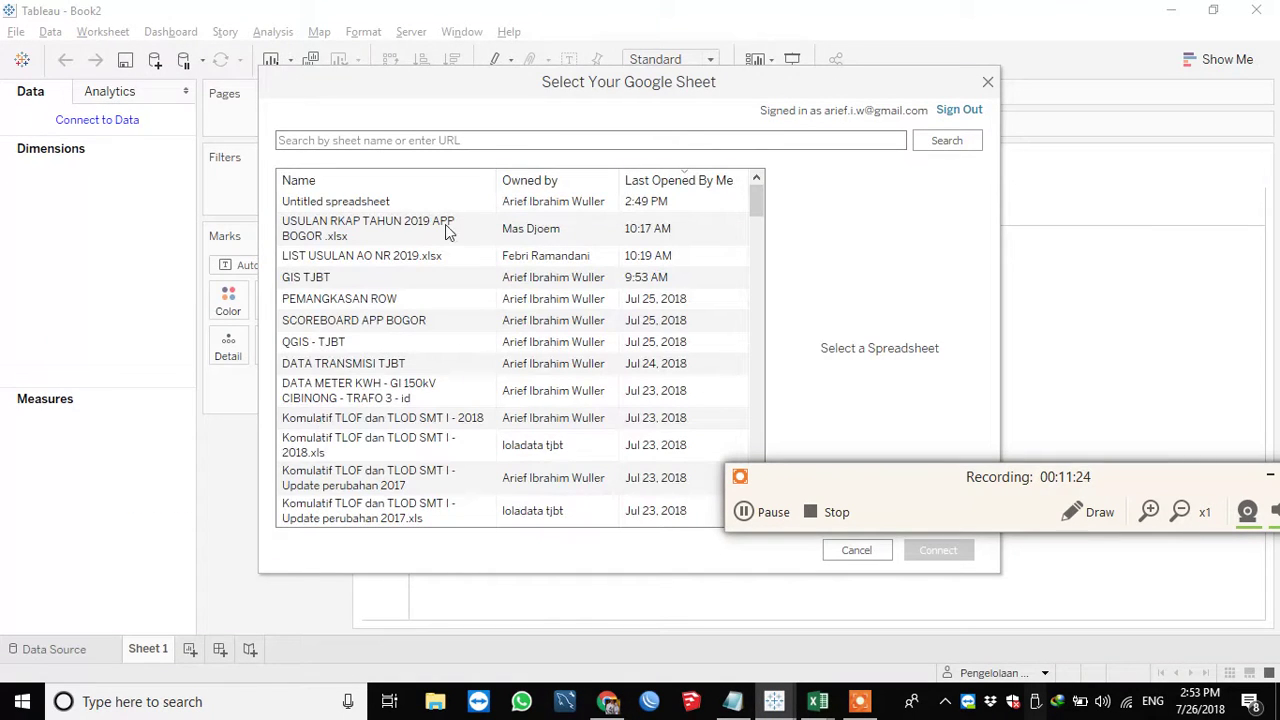
drag(757, 210, 749, 152)
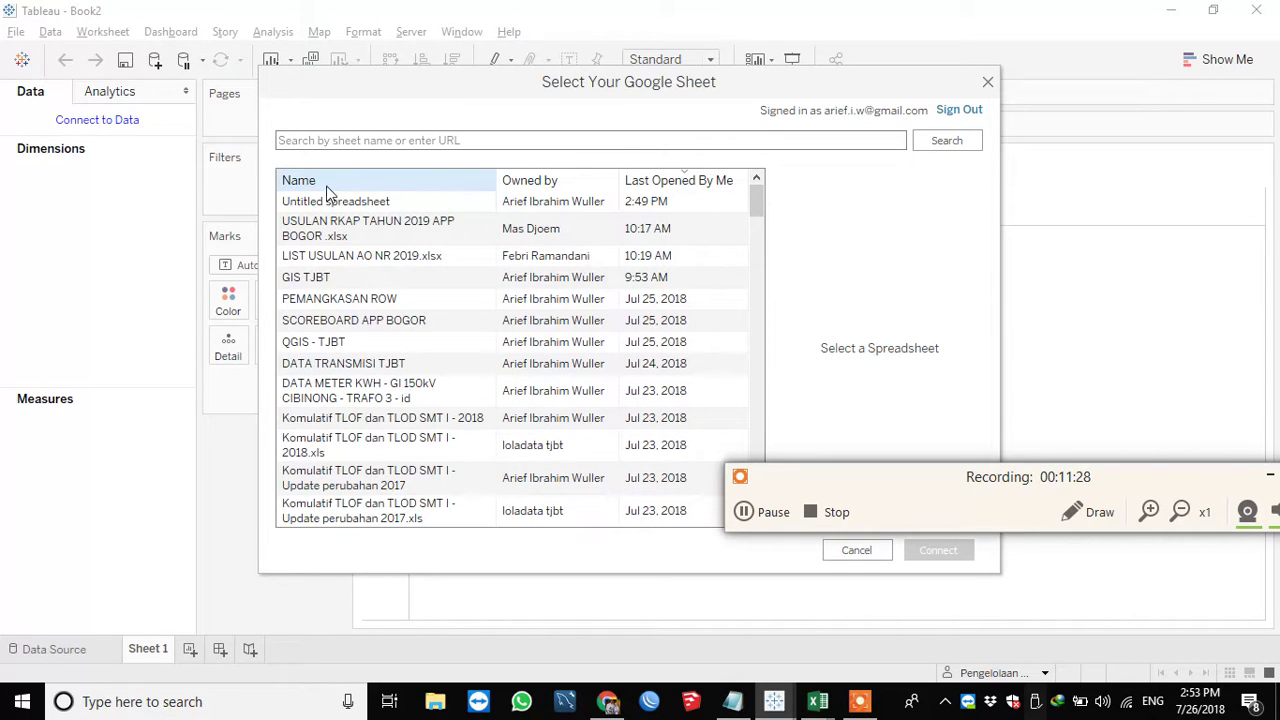
click(345, 203)
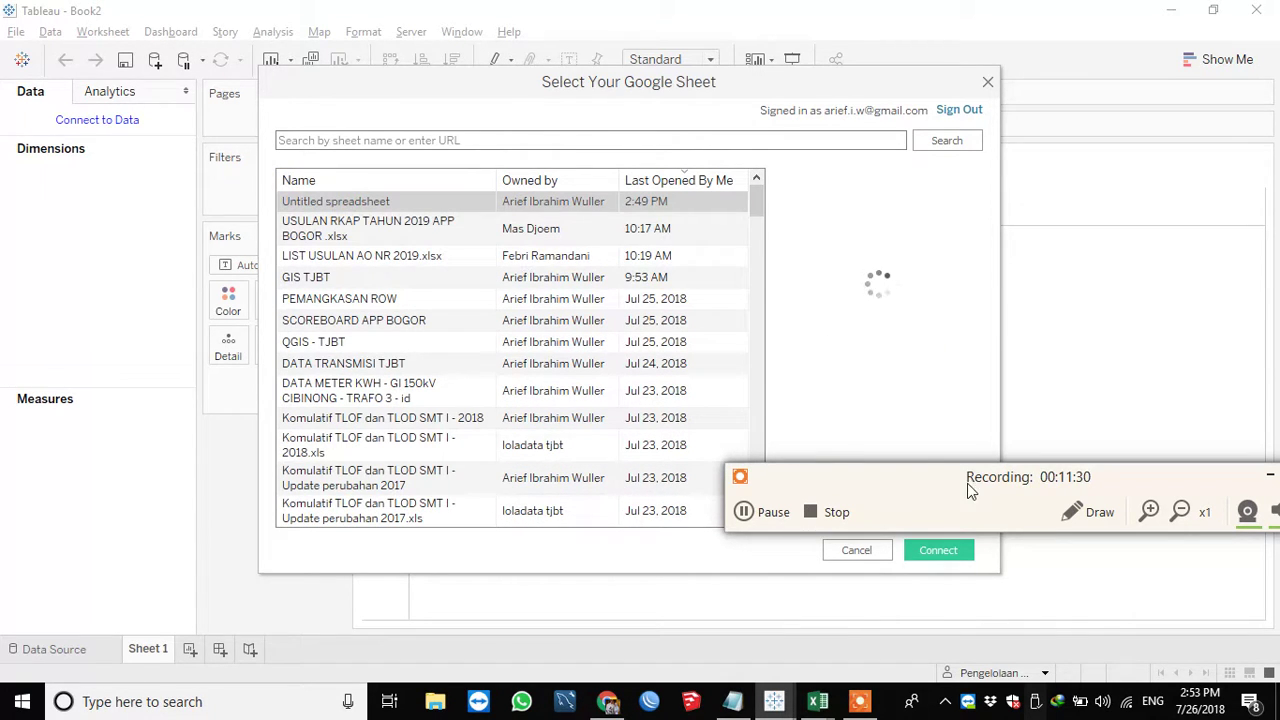
drag(940, 476, 786, 615)
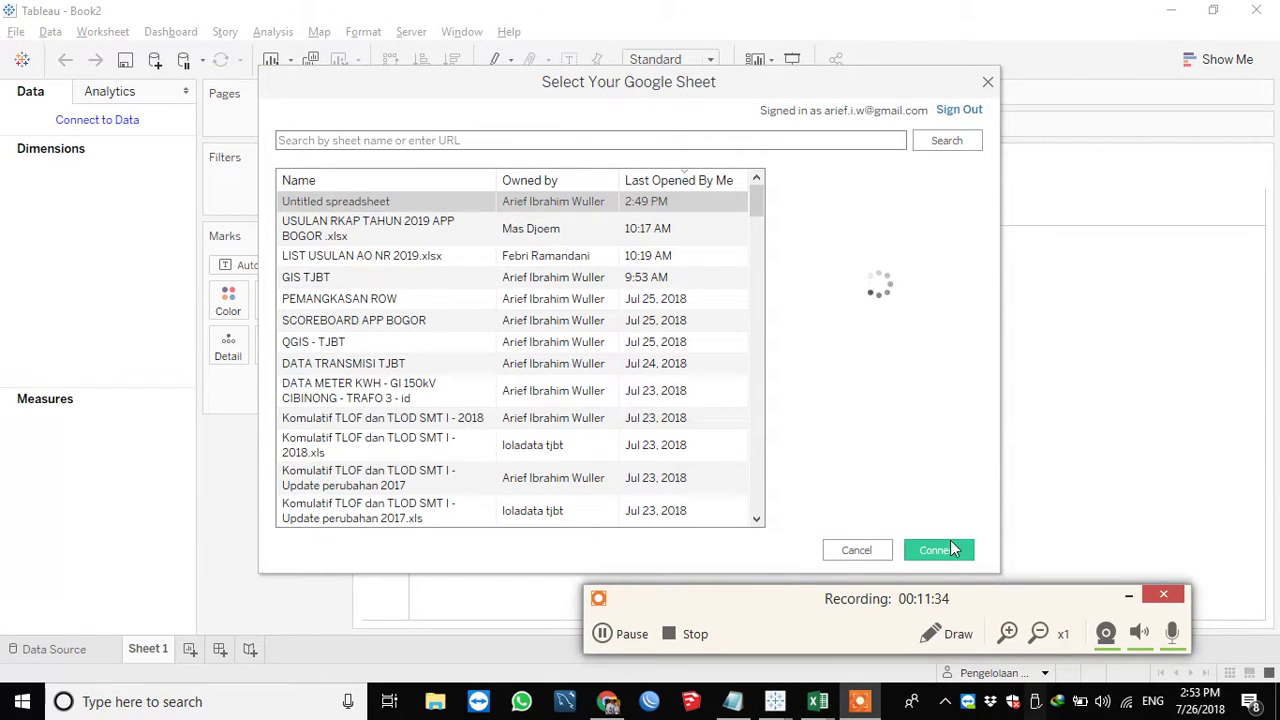
click(940, 551)
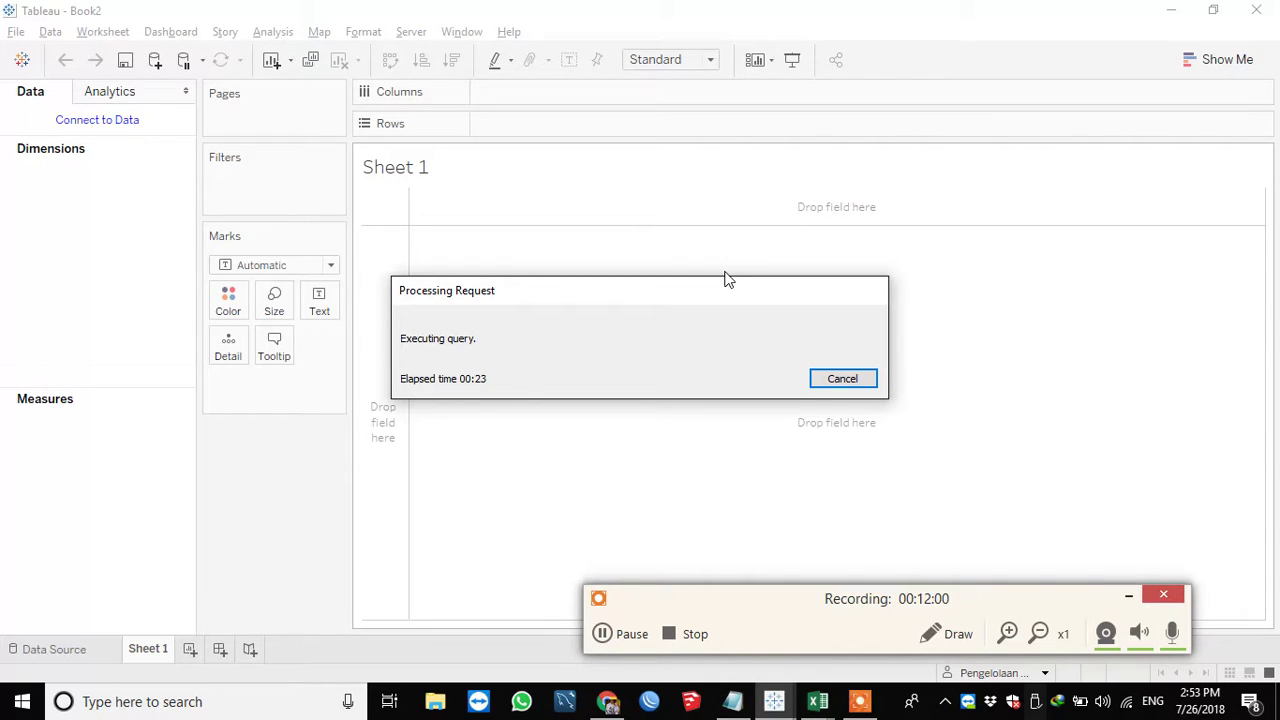
click(606, 634)
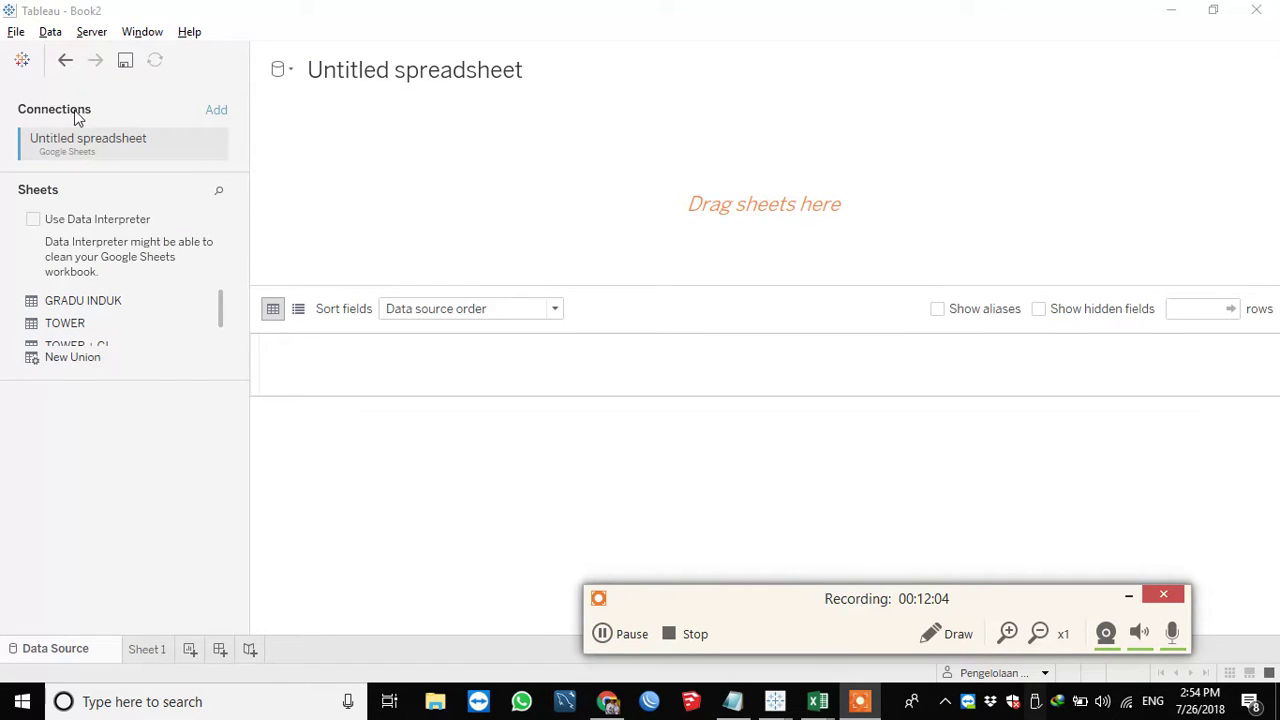
Add the TOWER + GI sheet to the data source canvas
drag(221, 309, 221, 336)
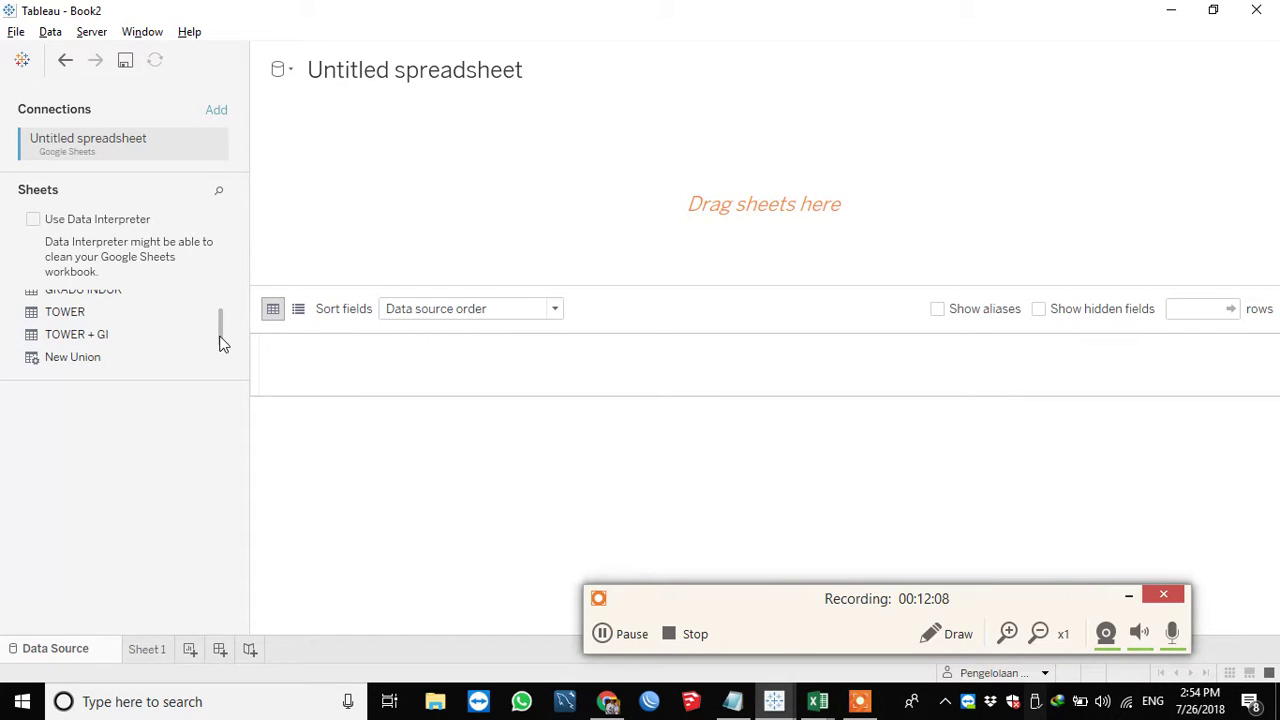
click(112, 342)
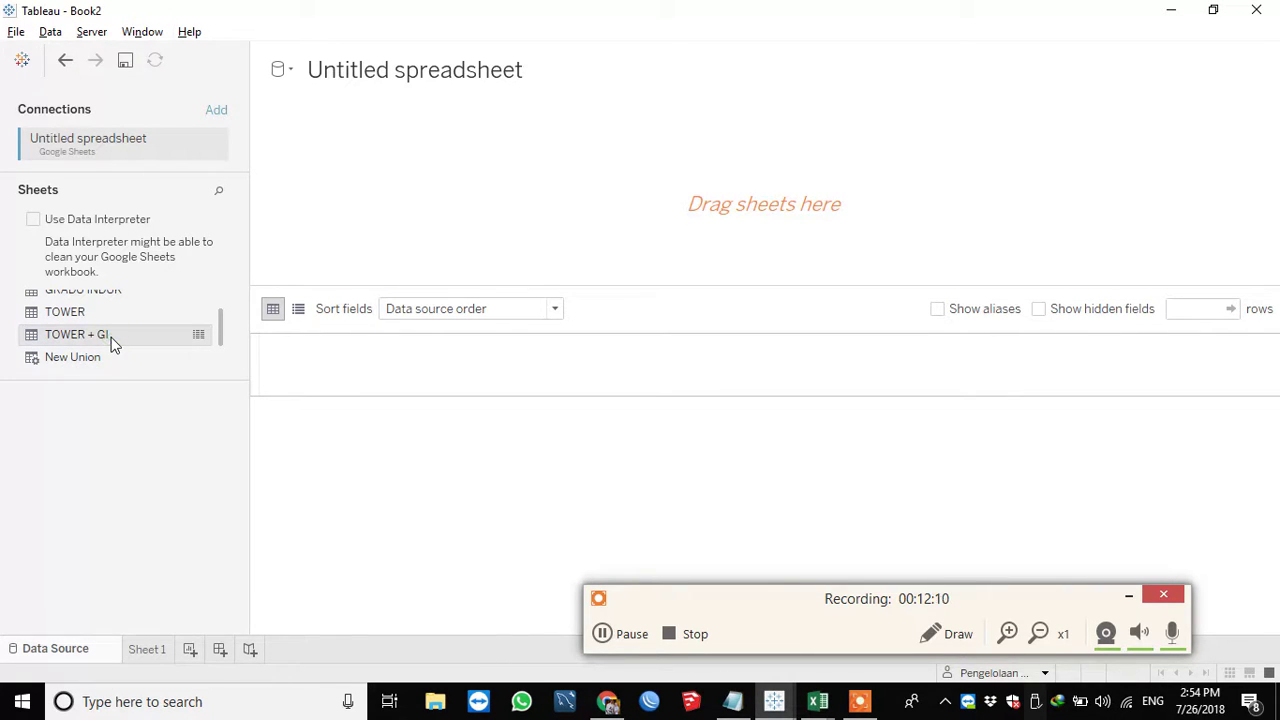
drag(112, 344, 409, 243)
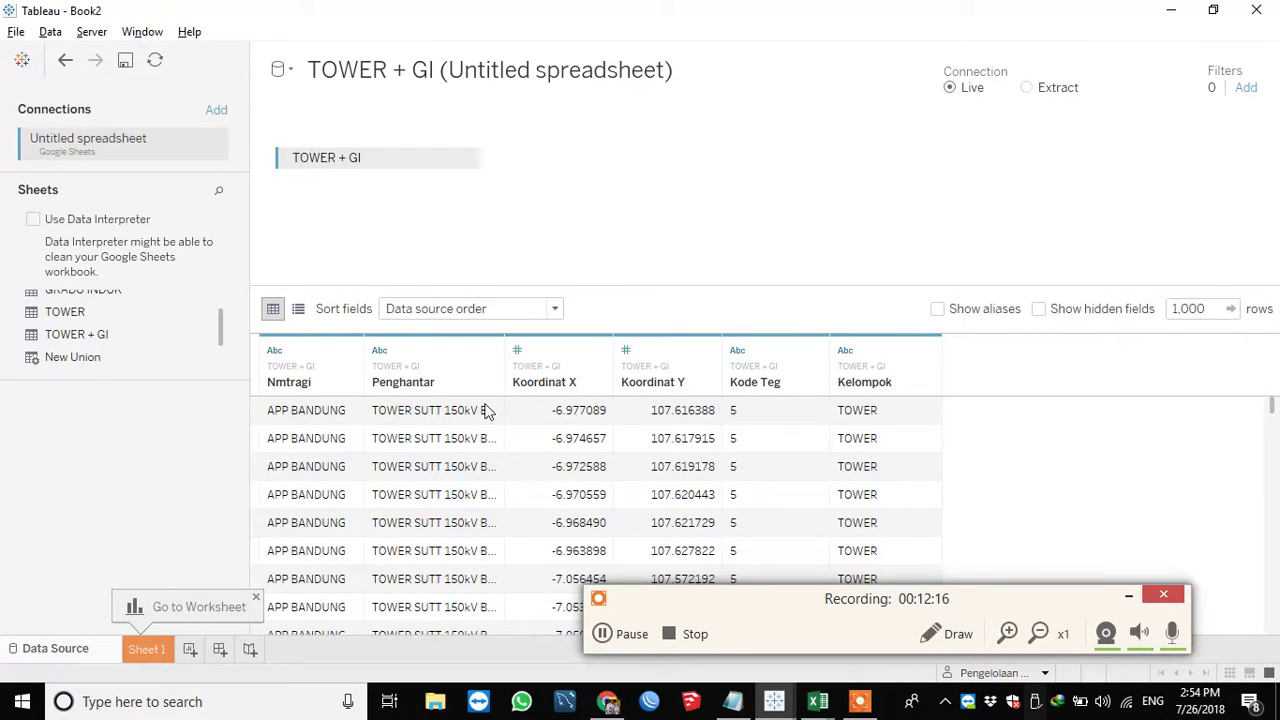
Go to Sheet 1 and rename it GIS TJBT
click(148, 651)
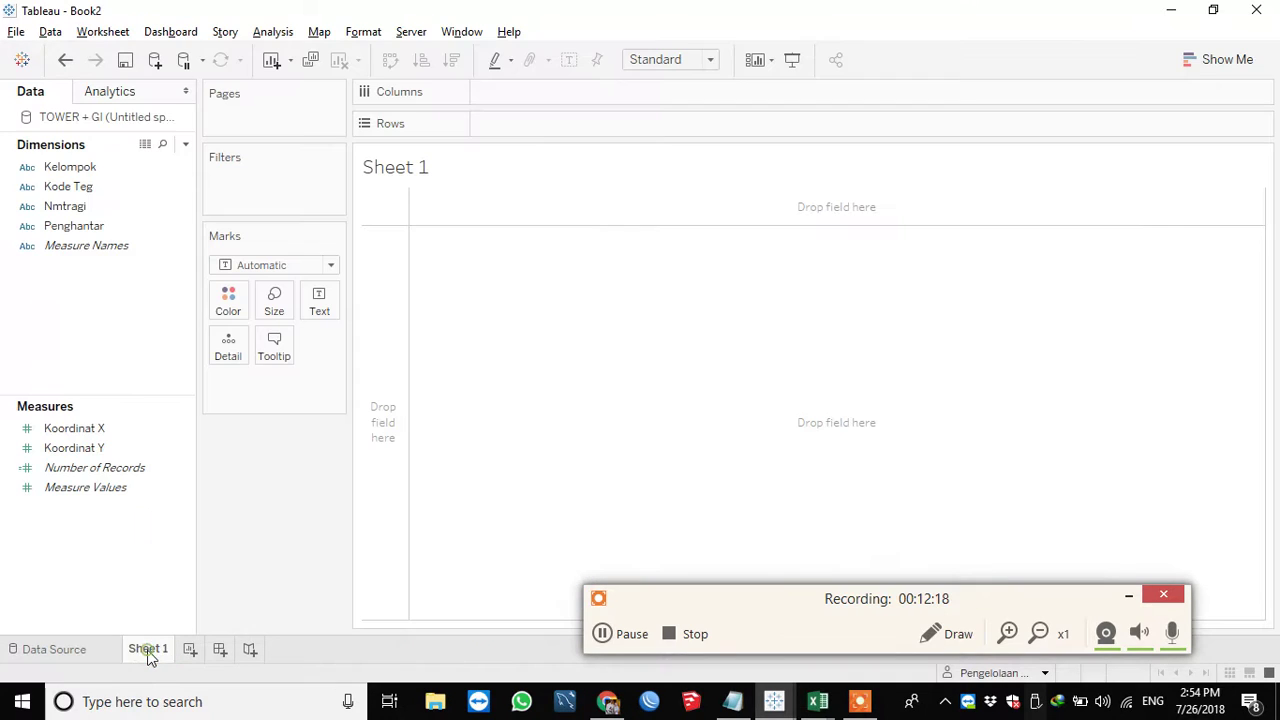
double_click(148, 651)
text(GIS TJBT)
click(414, 605)
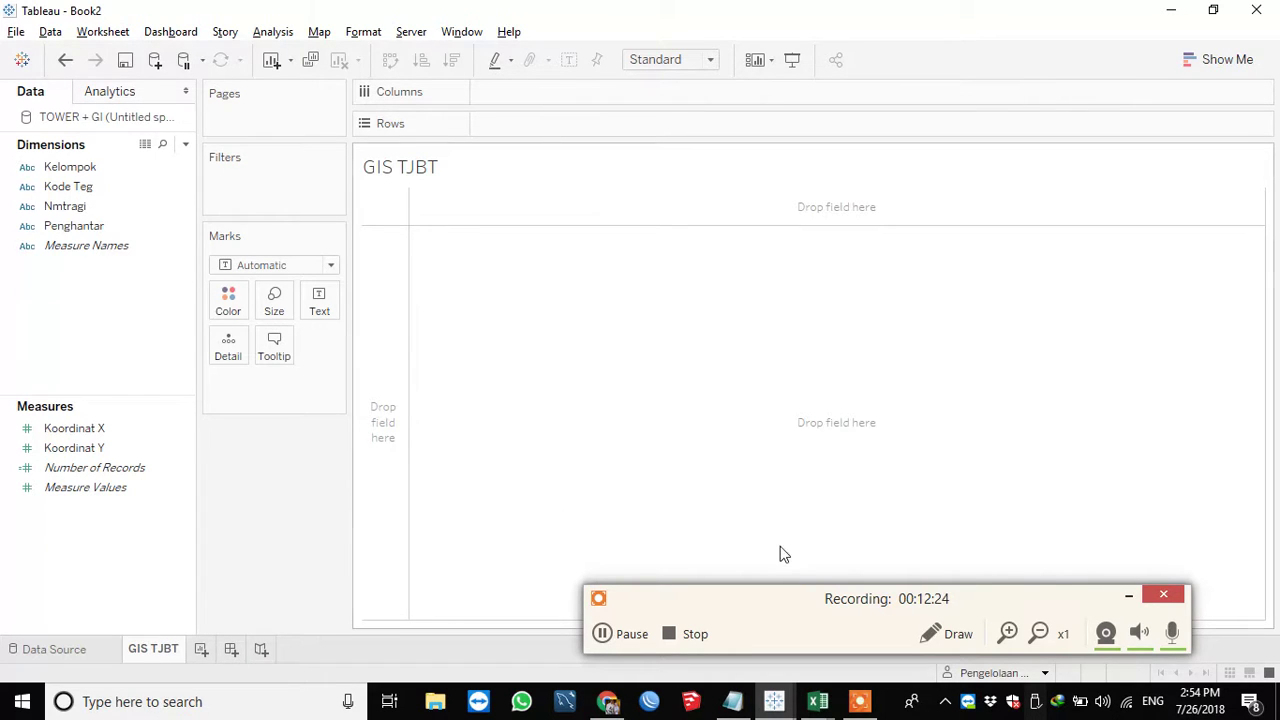
Review instructions 7 and 8 in the Notepad file, on renaming the sheet and setting the coordinate data types
click(631, 634)
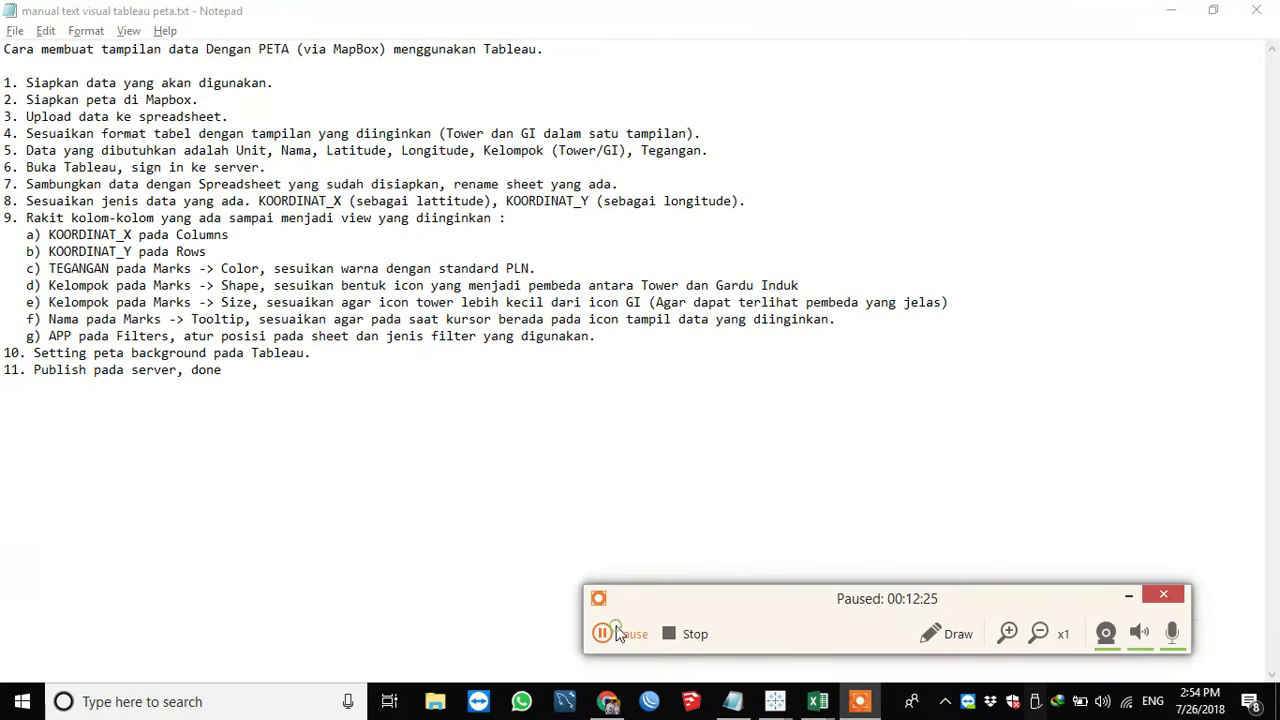
click(608, 634)
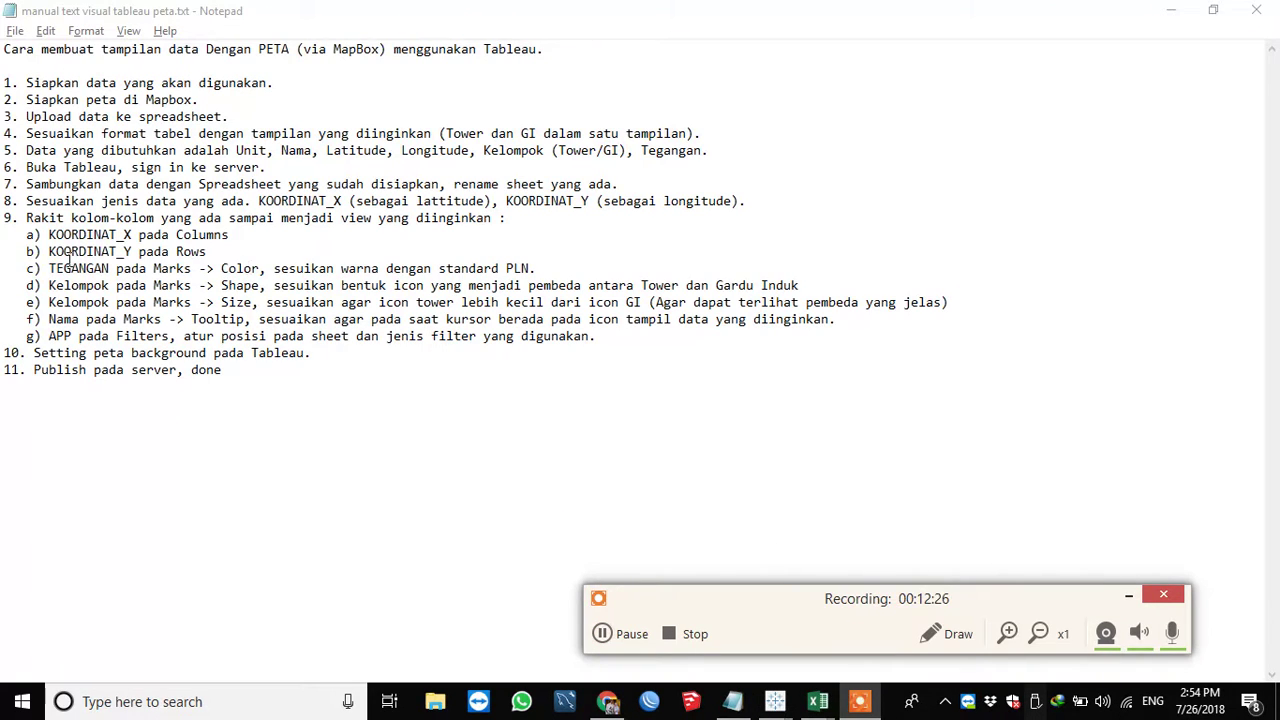
drag(16, 184, 628, 183)
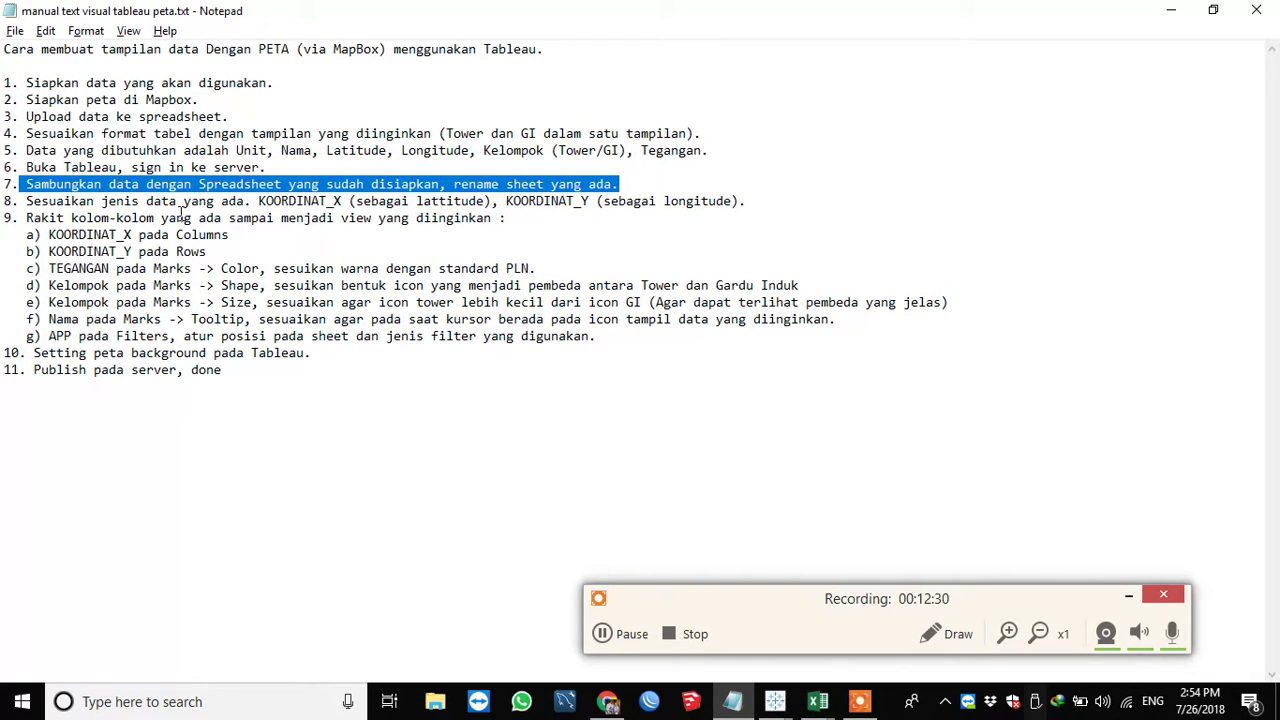
drag(30, 204, 771, 209)
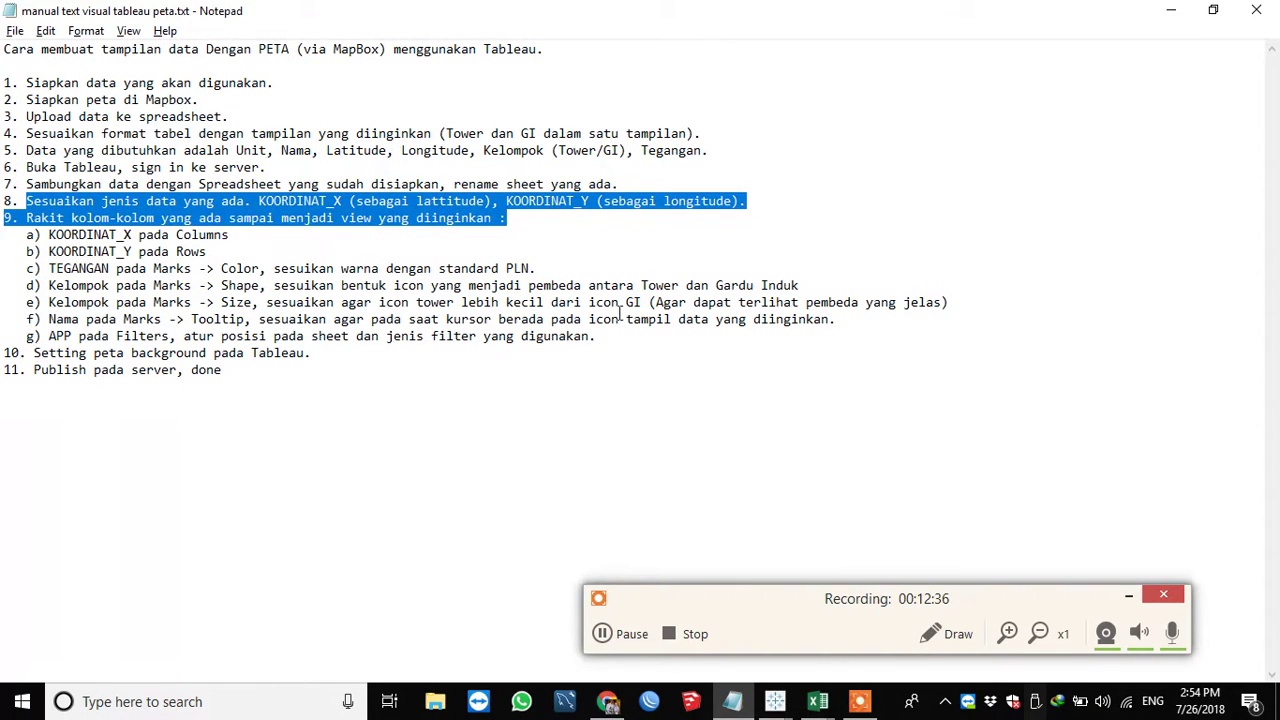
click(670, 237)
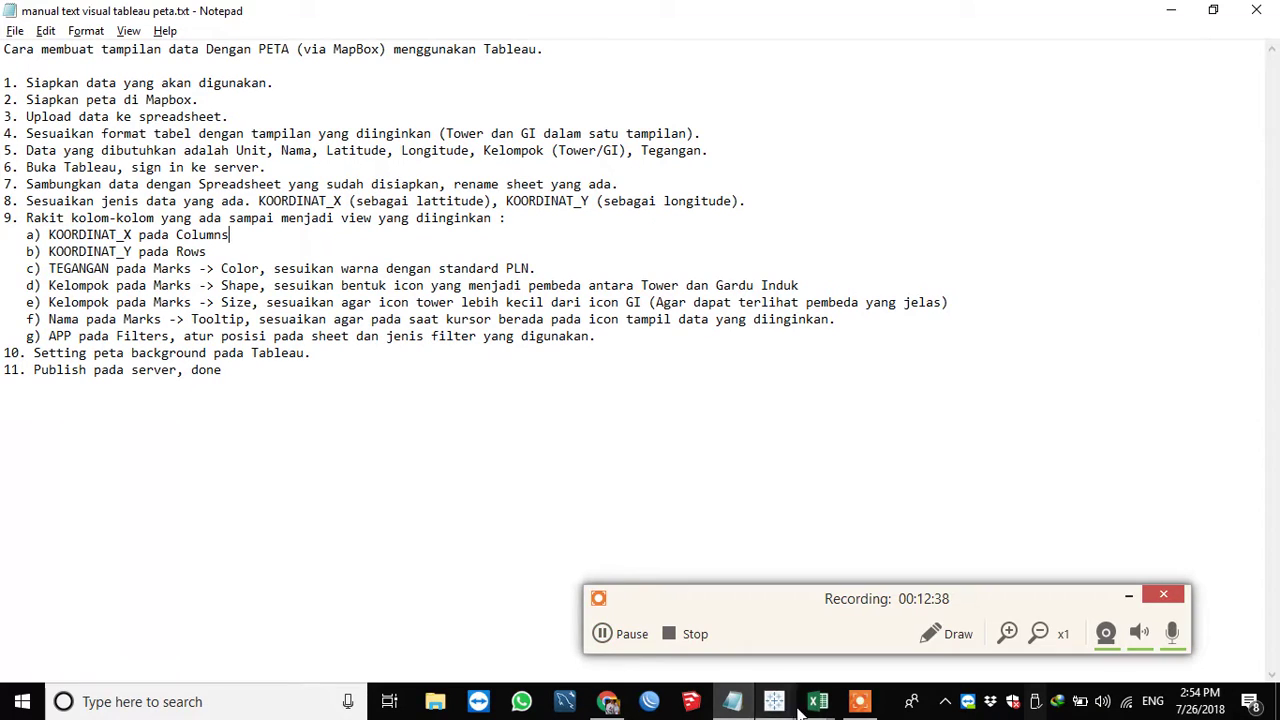
Return to Tableau Book2 and assign the Latitude geographic role to the Koordinat X measure
mouse_move(789, 710)
click(826, 640)
click(100, 448)
click(115, 430)
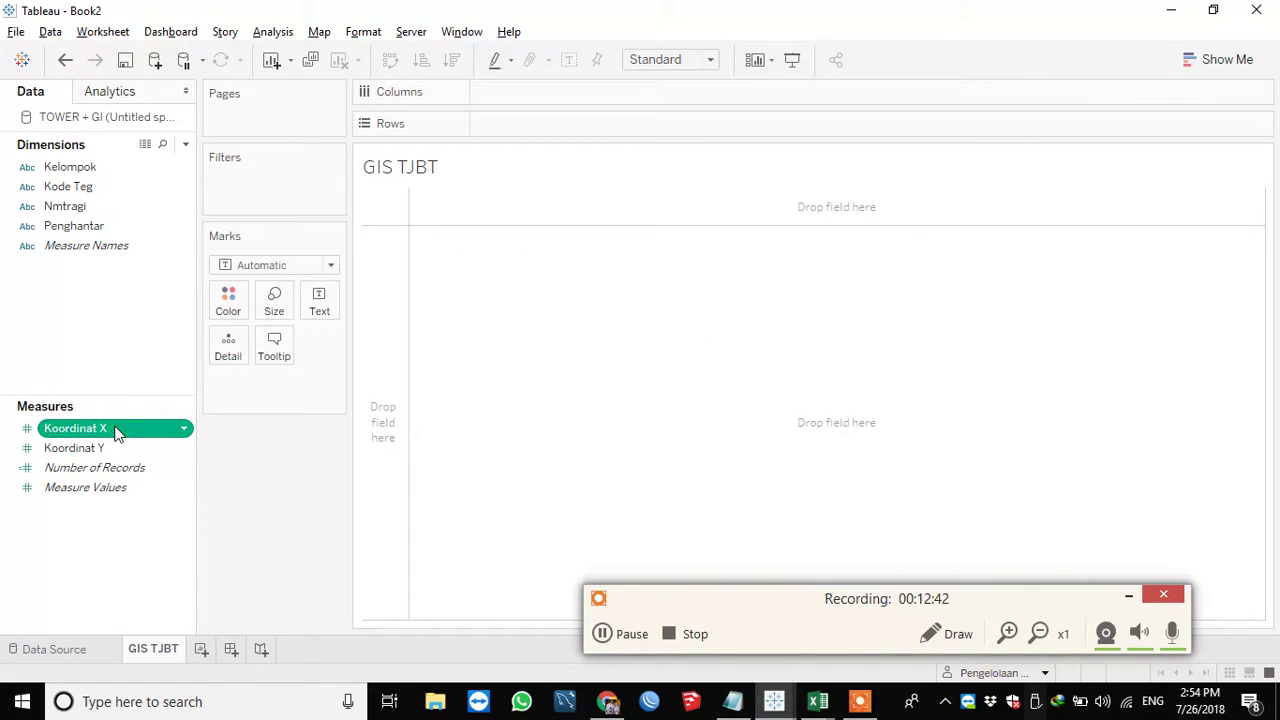
right_click(117, 430)
mouse_move(240, 293)
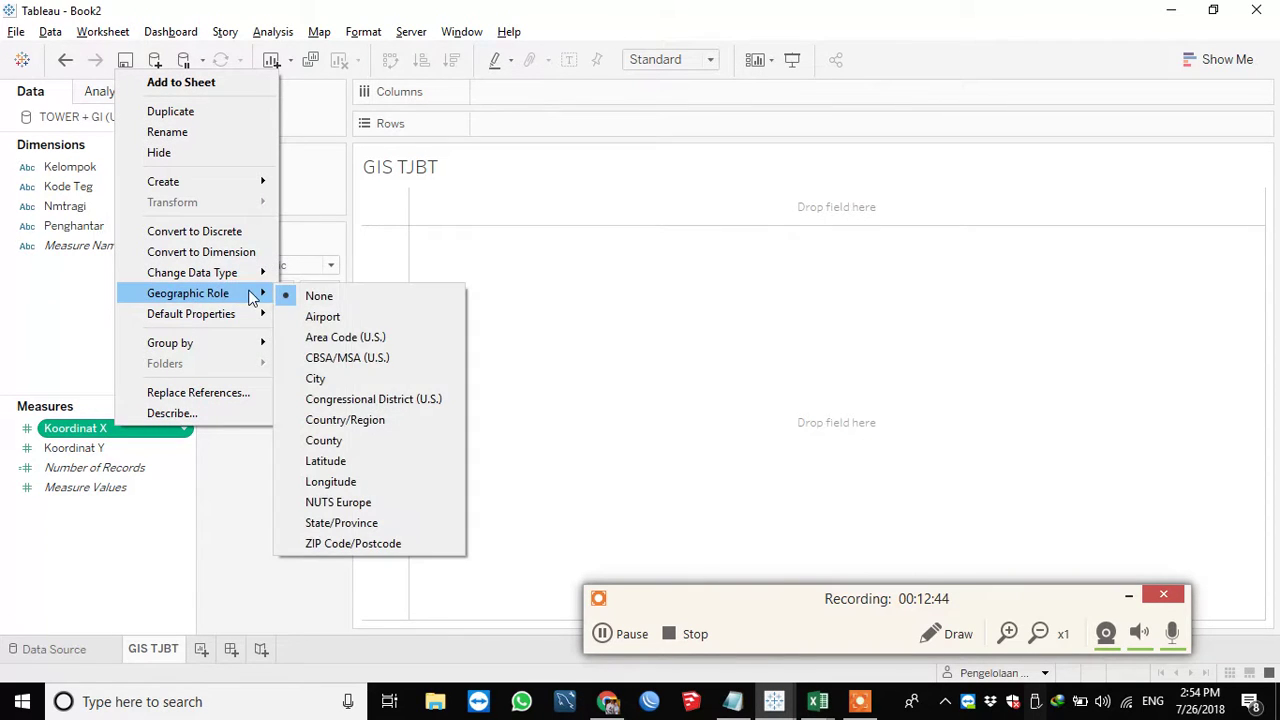
click(404, 461)
Assign the Longitude geographic role to the Koordinat Y measure
click(108, 448)
right_click(108, 448)
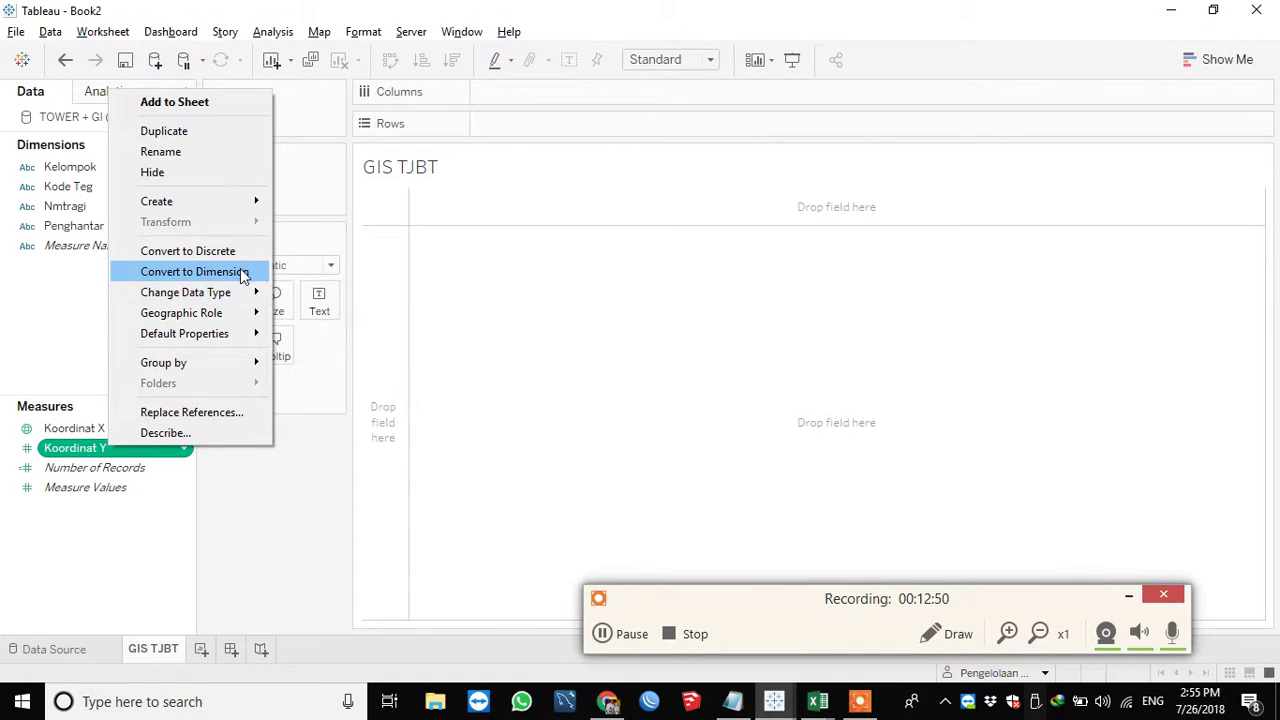
mouse_move(248, 316)
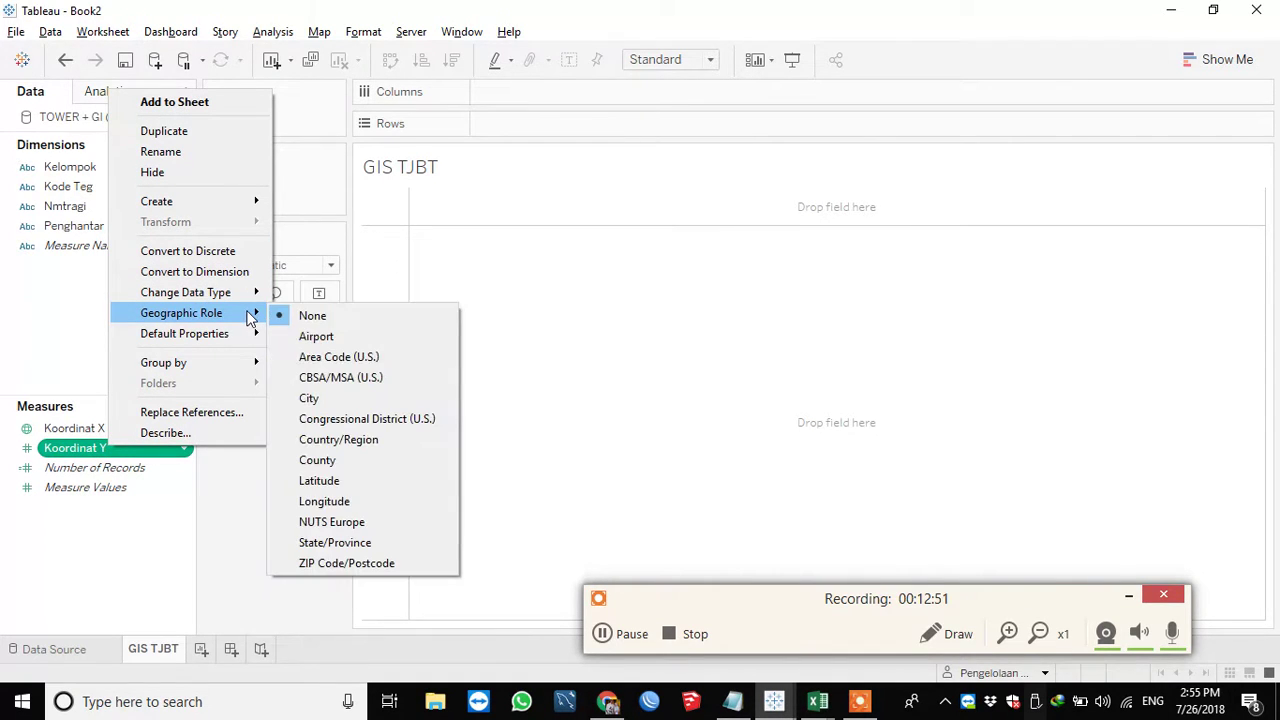
click(390, 498)
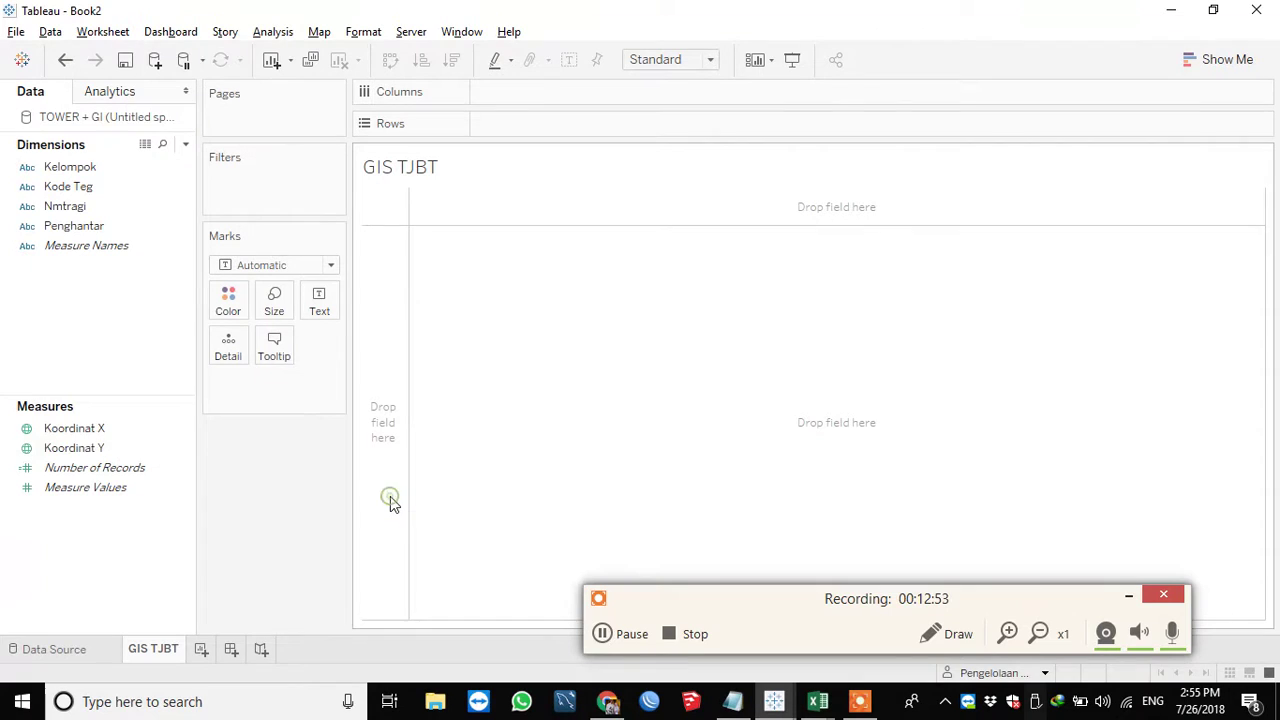
Convert Koordinat X and Koordinat Y to dimensions, and place Koordinat X on Rows and Koordinat Y on Columns
shift+click(88, 430)
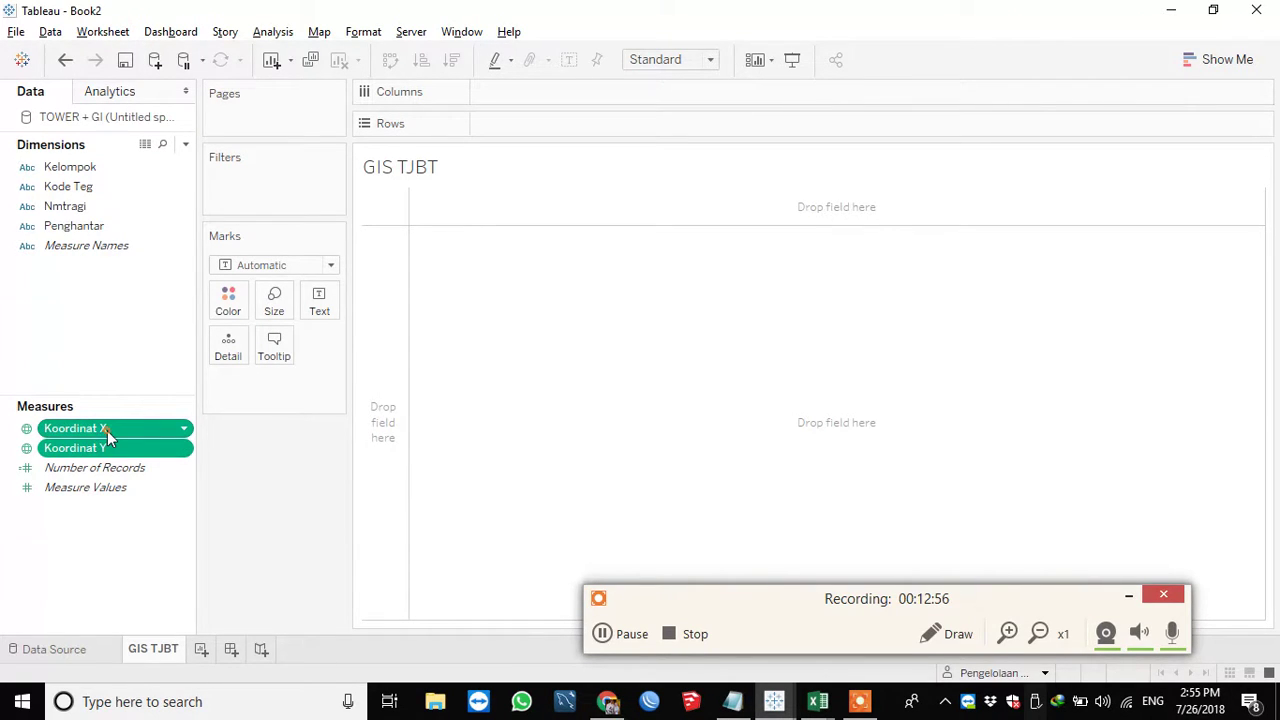
right_click(107, 430)
click(215, 584)
drag(100, 206, 508, 123)
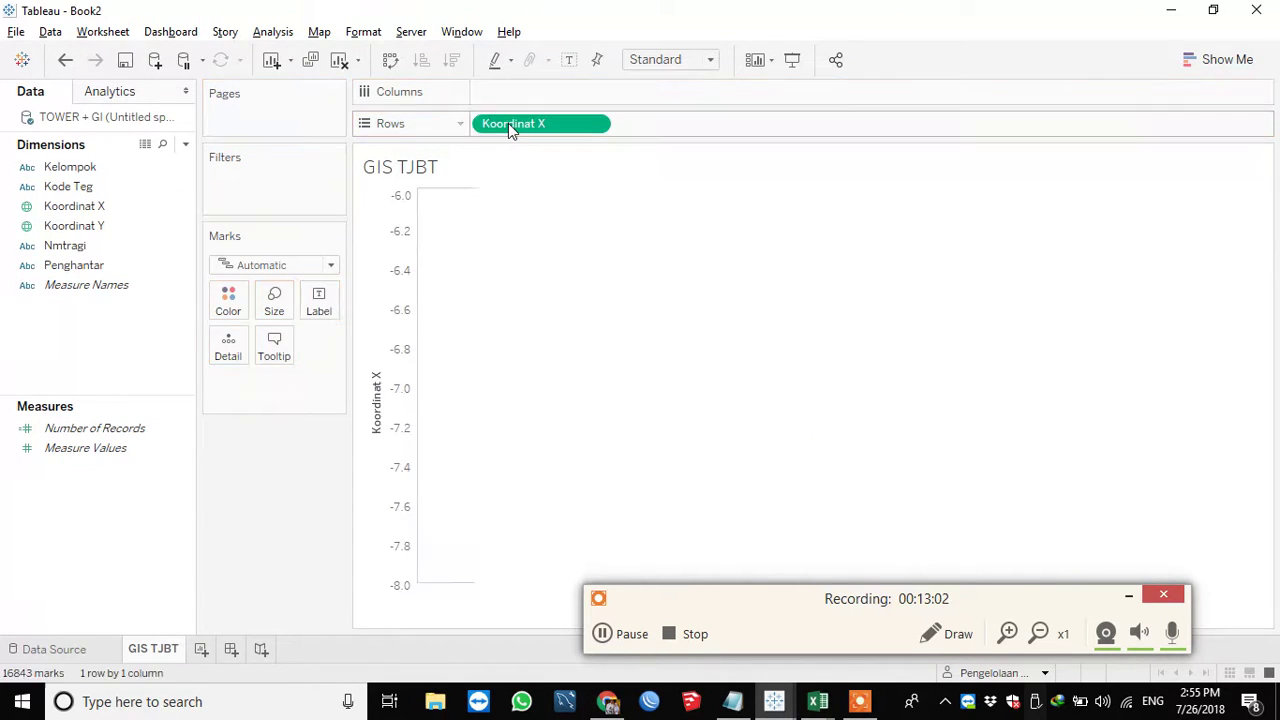
drag(100, 227, 574, 104)
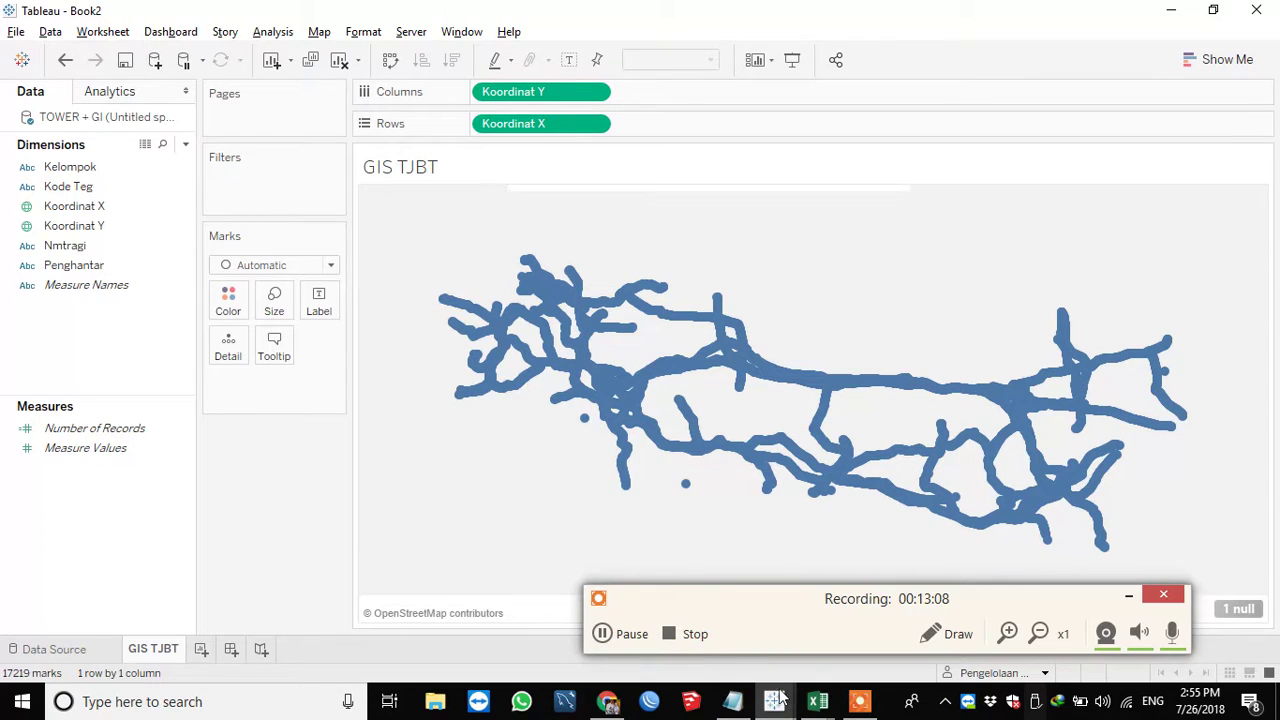
Switch to the Notepad instructions and highlight items 9a to 9c on coordinate placement and coloring by voltage
mouse_move(783, 706)
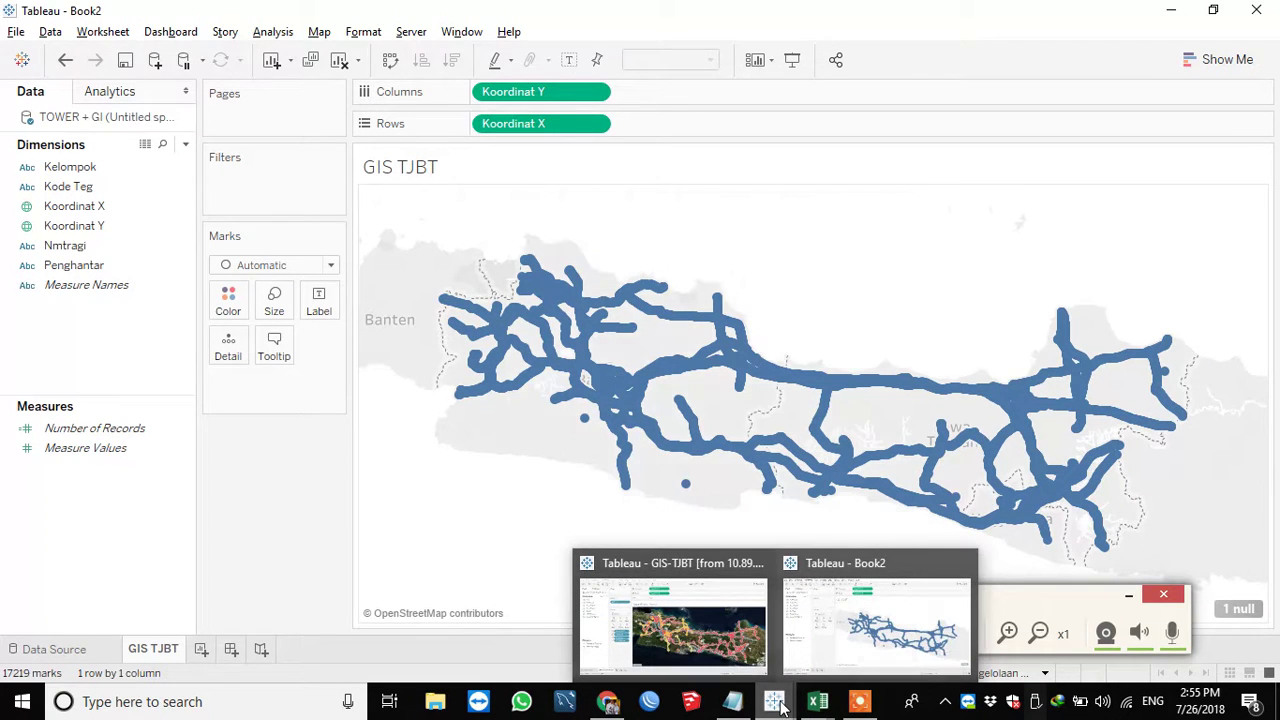
click(607, 703)
click(607, 703)
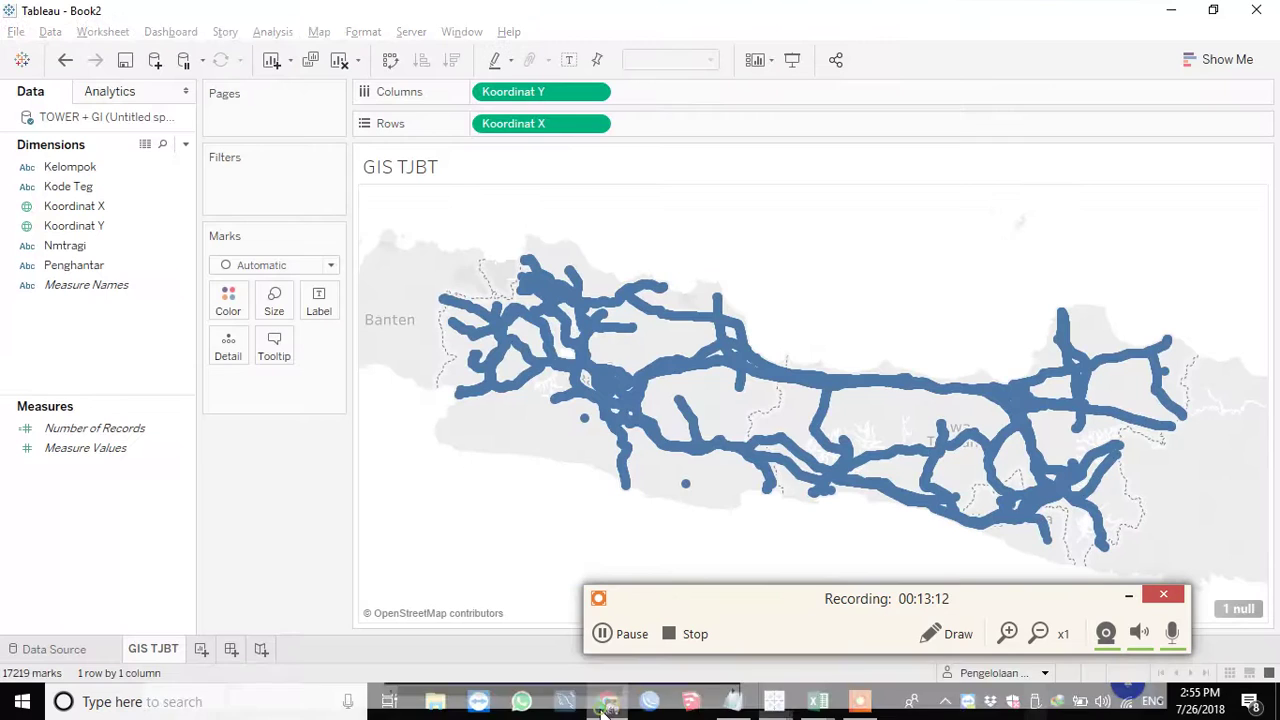
mouse_move(775, 703)
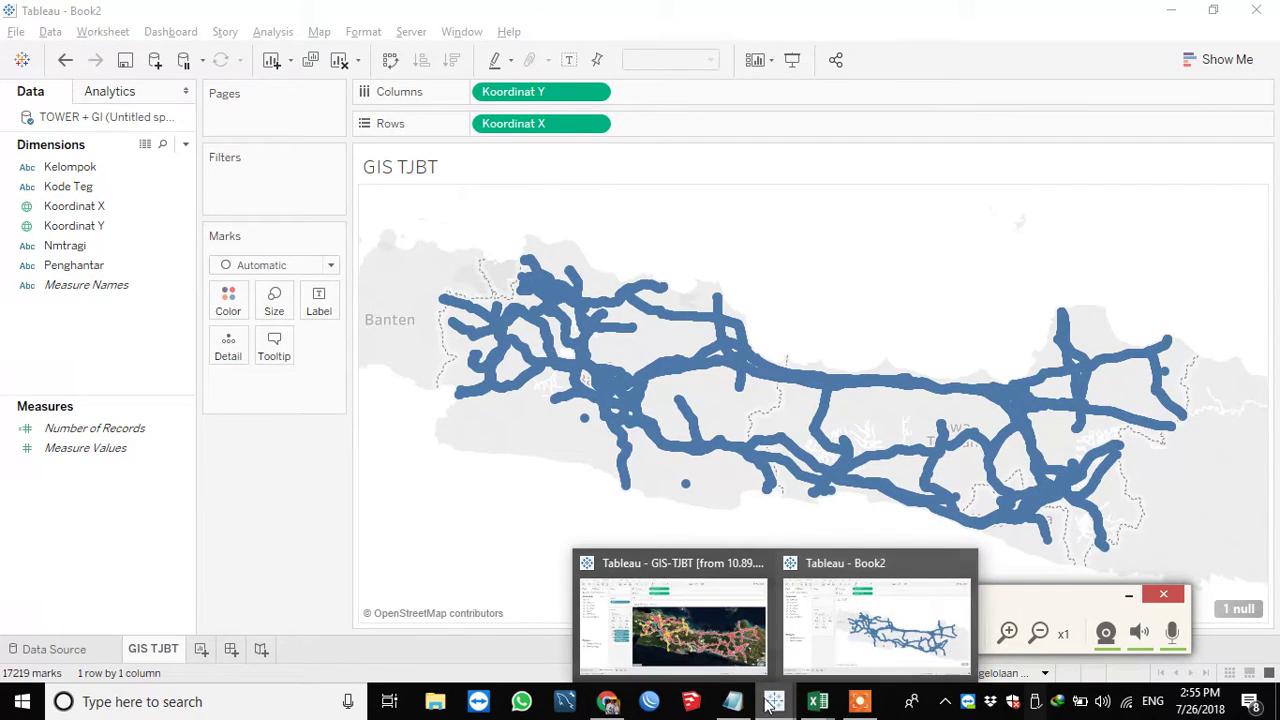
click(733, 701)
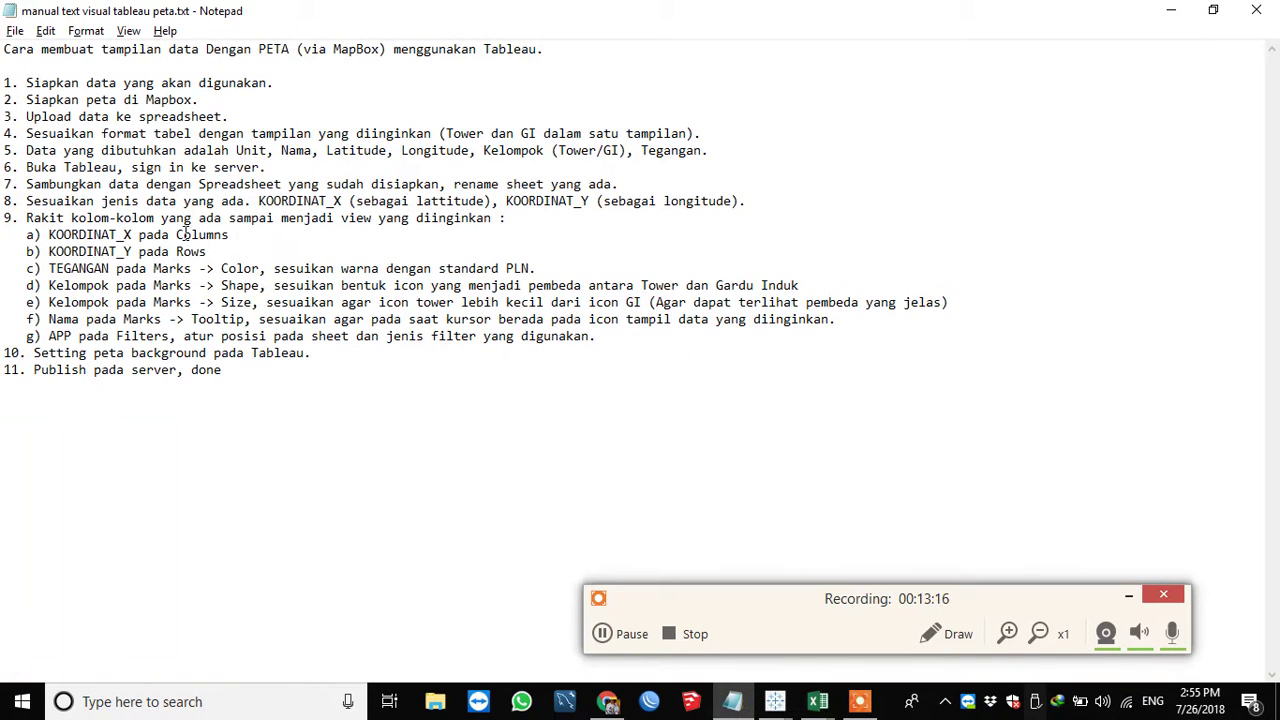
drag(24, 236, 227, 254)
drag(30, 268, 586, 265)
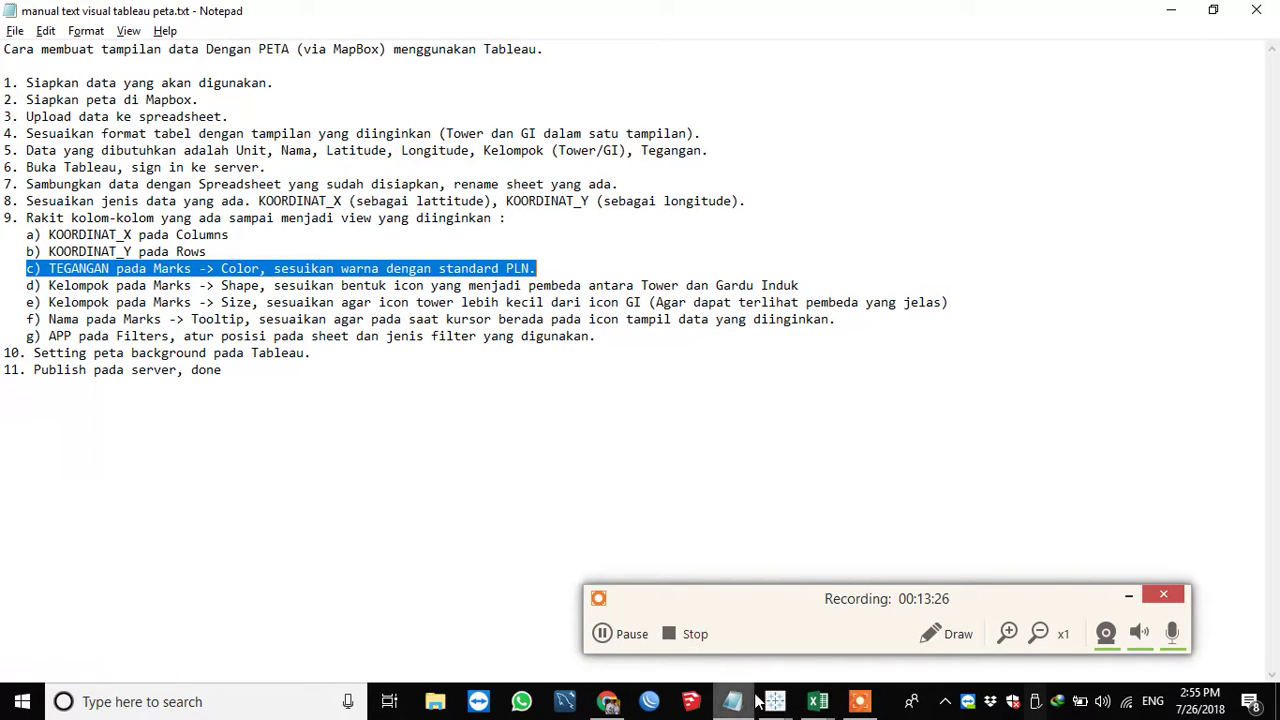
Return to Tableau Book2 and color the map marks by the Kode Teg dimension
mouse_move(770, 705)
click(842, 662)
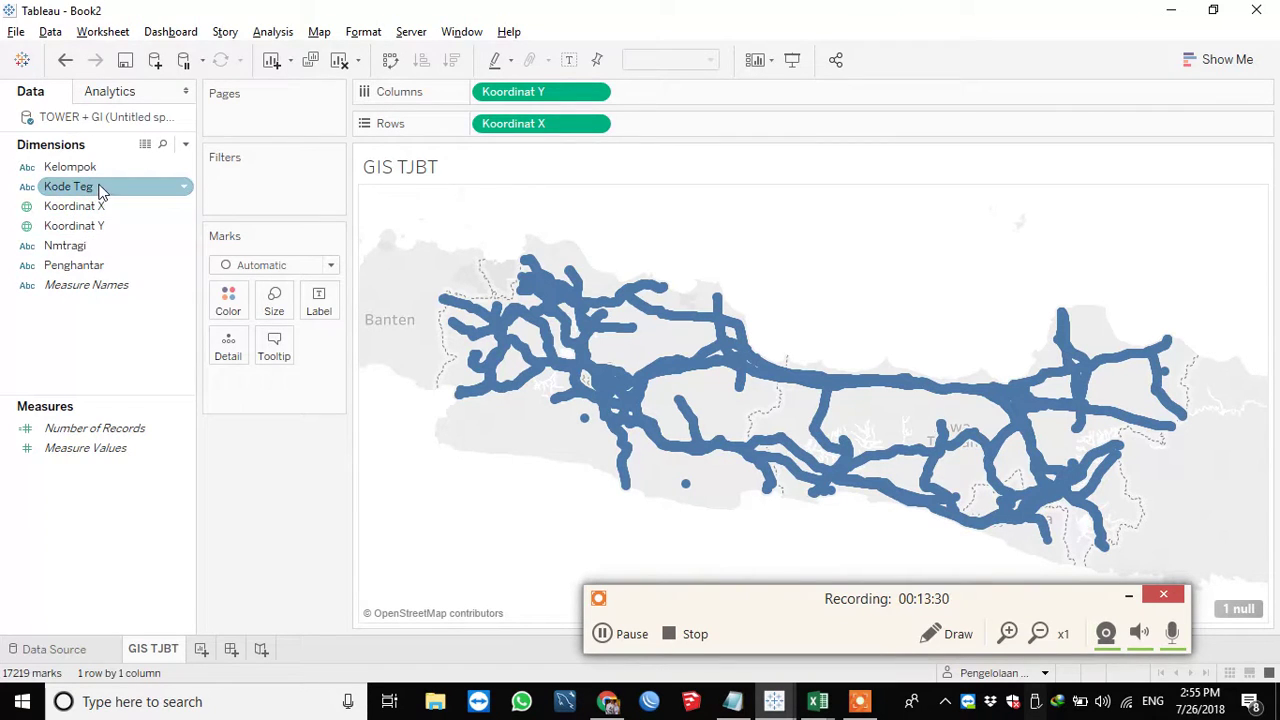
drag(99, 190, 229, 300)
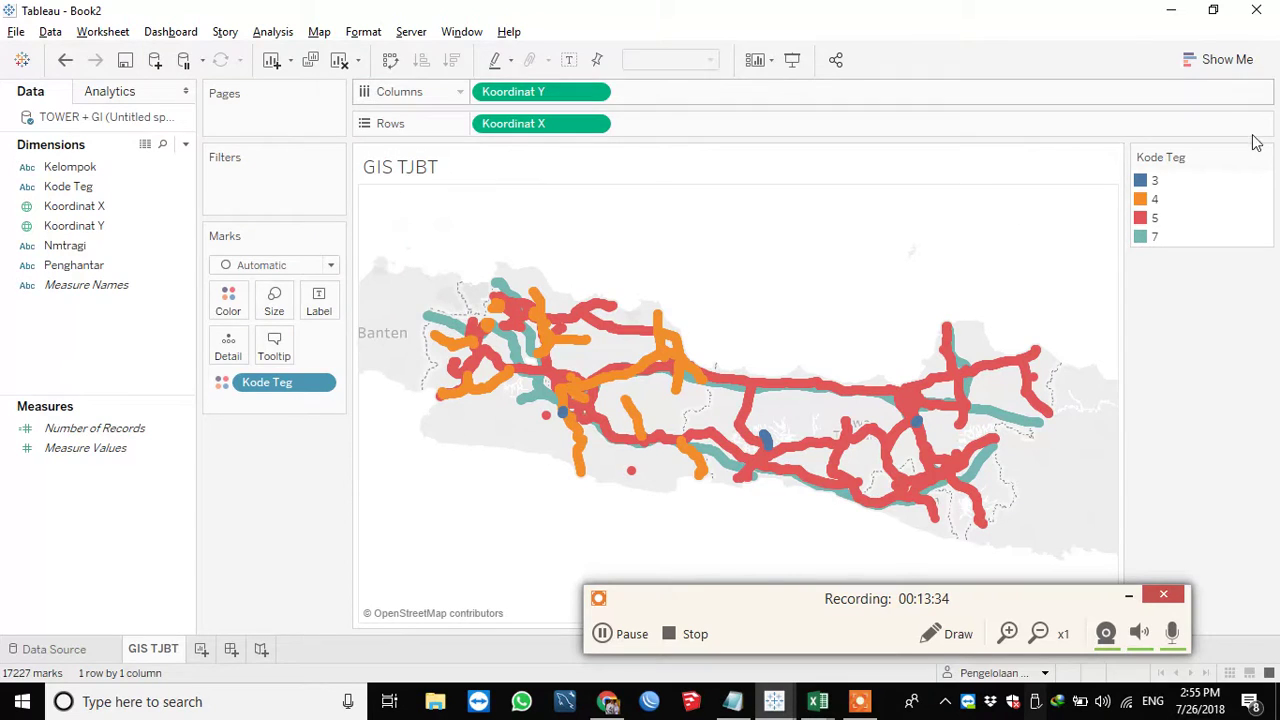
Edit the Kode Teg colors so 3 is green, 4 is yellow and 7 is blue, and apply them to the map
click(1262, 157)
click(1225, 180)
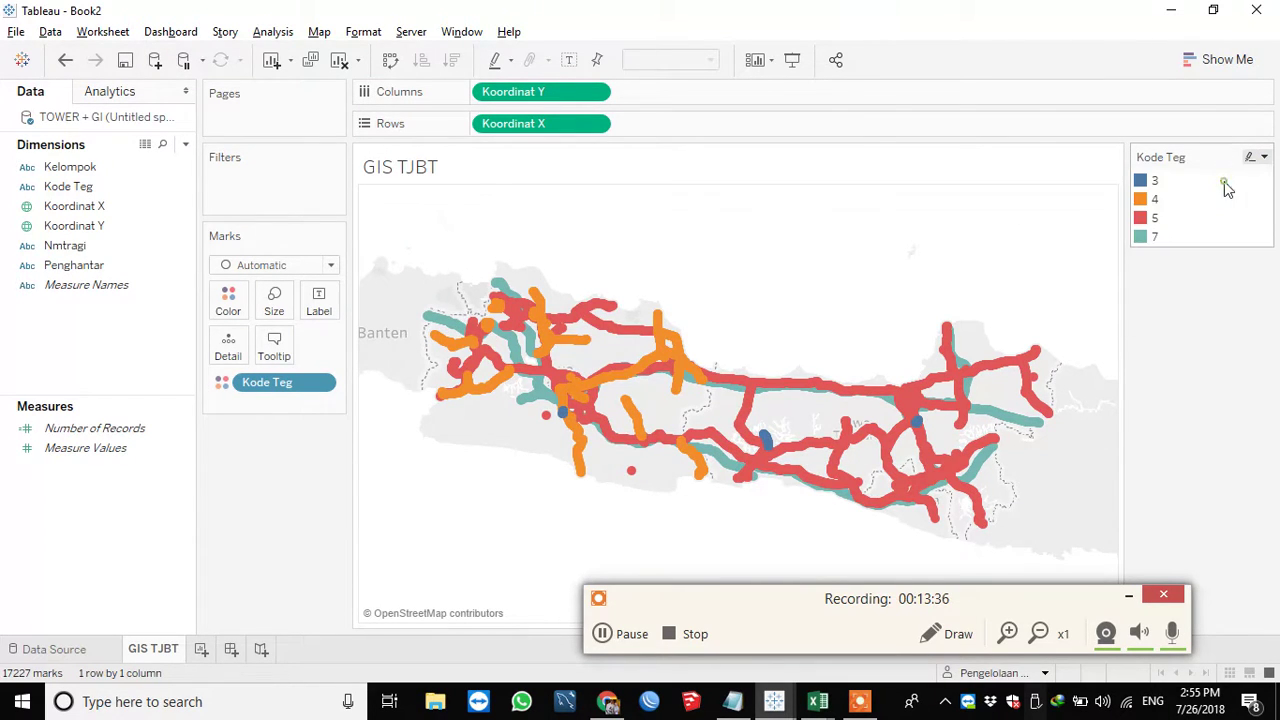
click(431, 271)
click(646, 257)
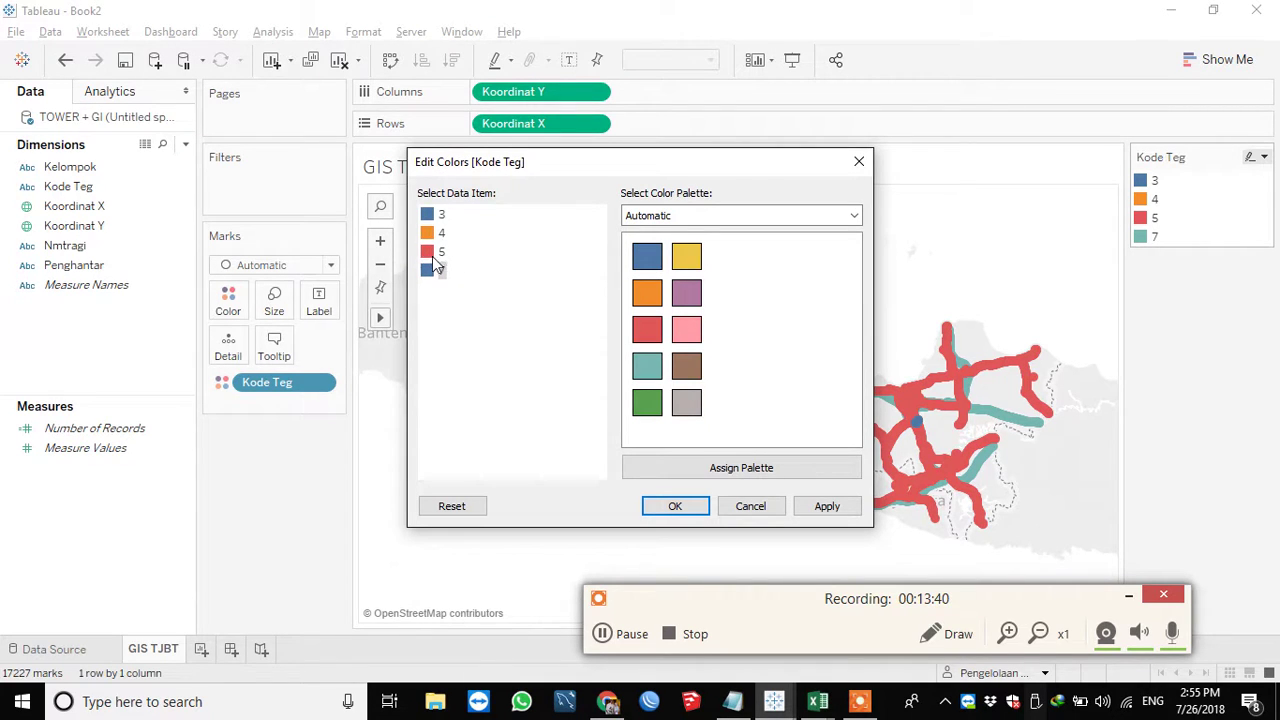
click(696, 266)
click(636, 404)
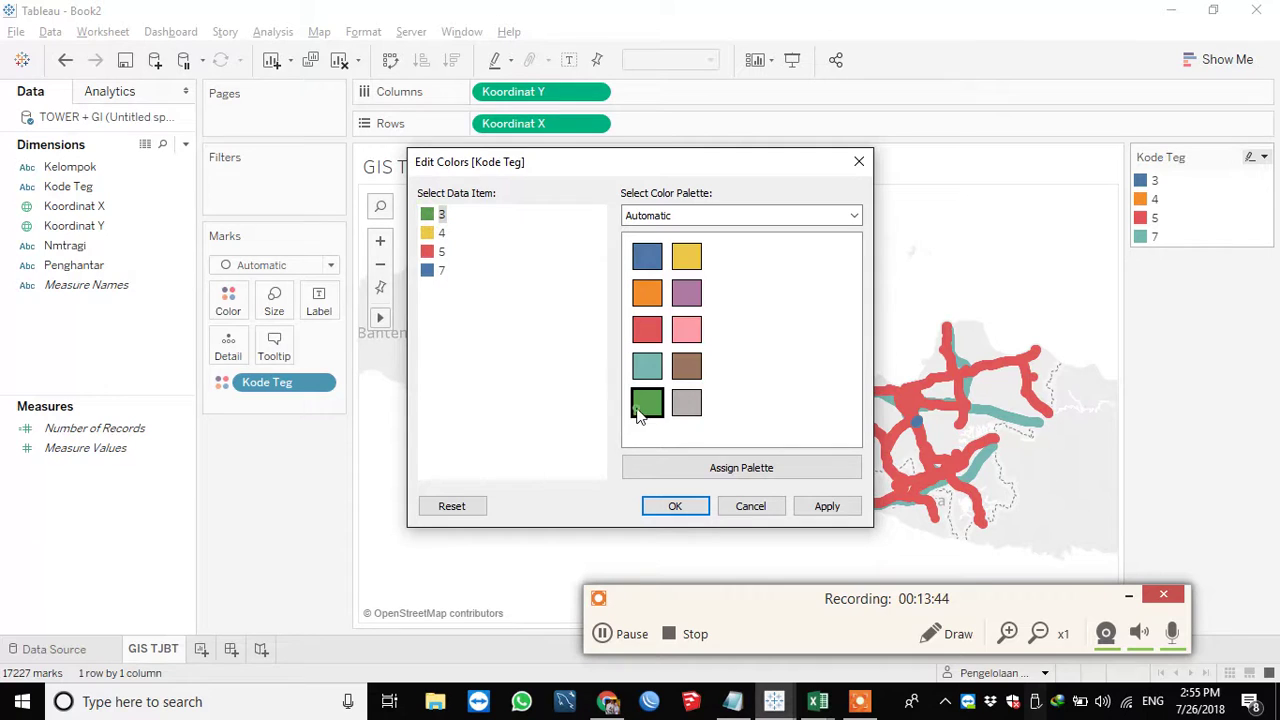
click(830, 506)
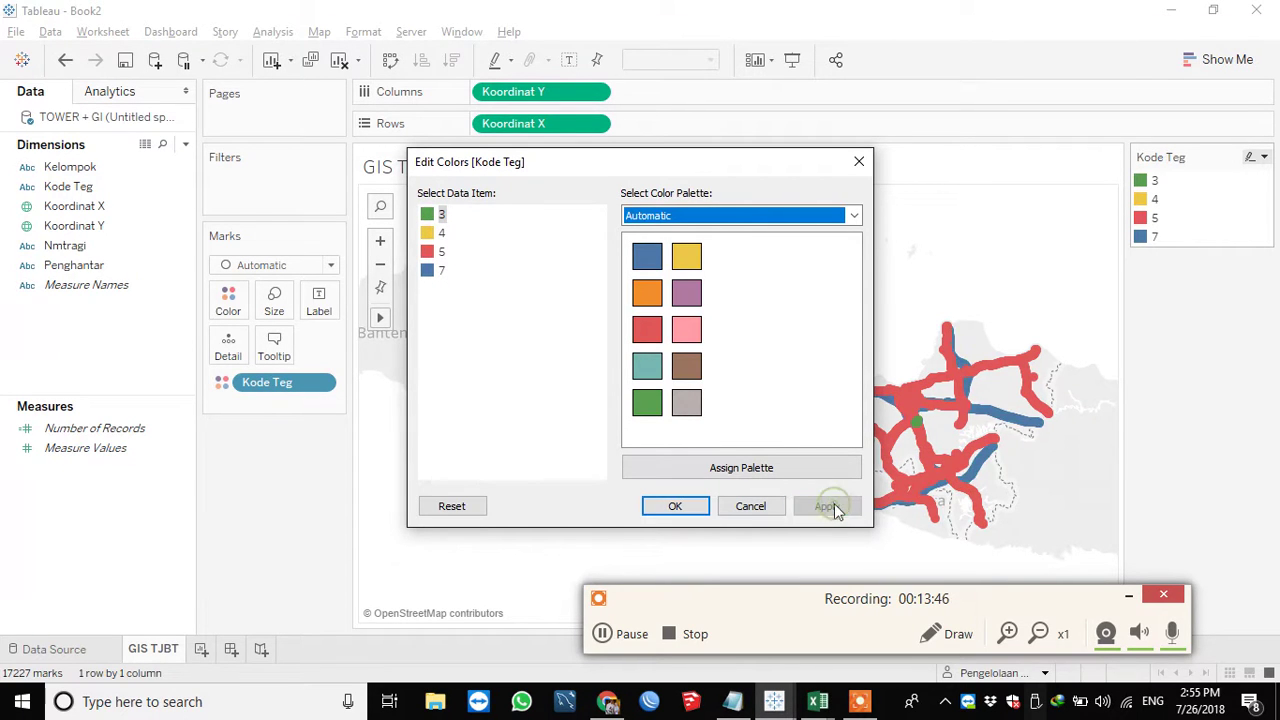
click(672, 506)
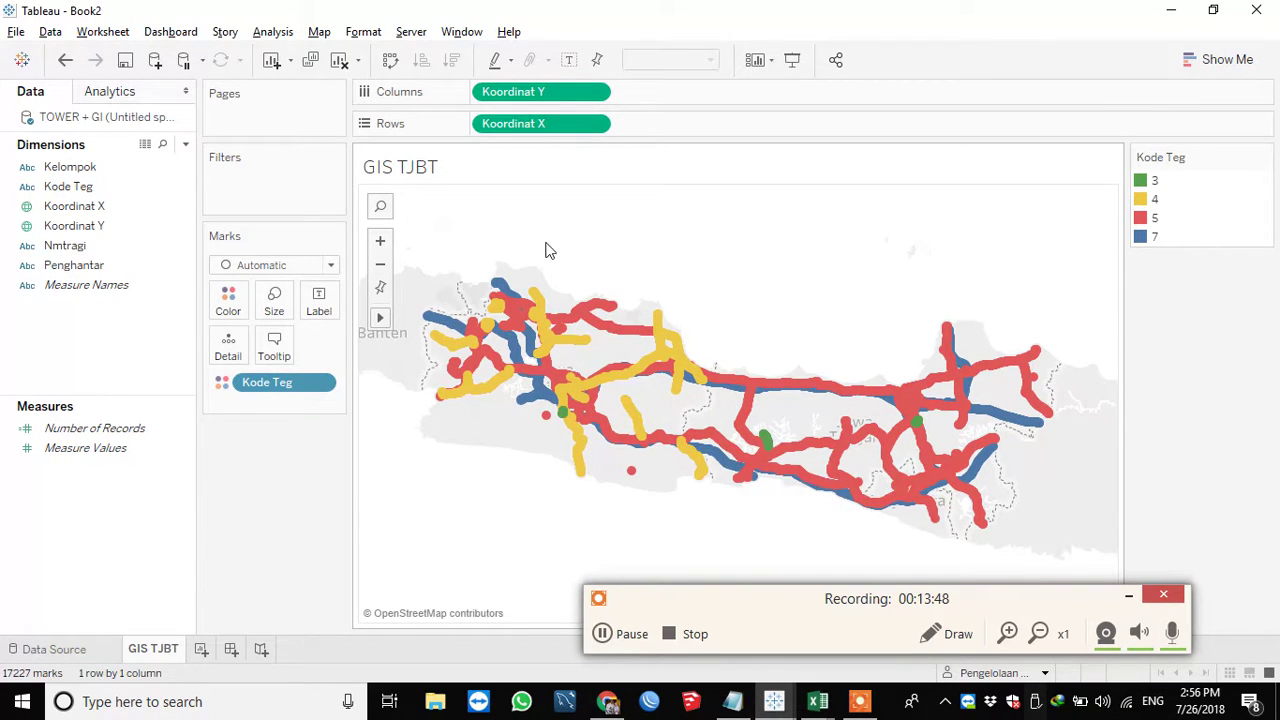
mouse_move(727, 476)
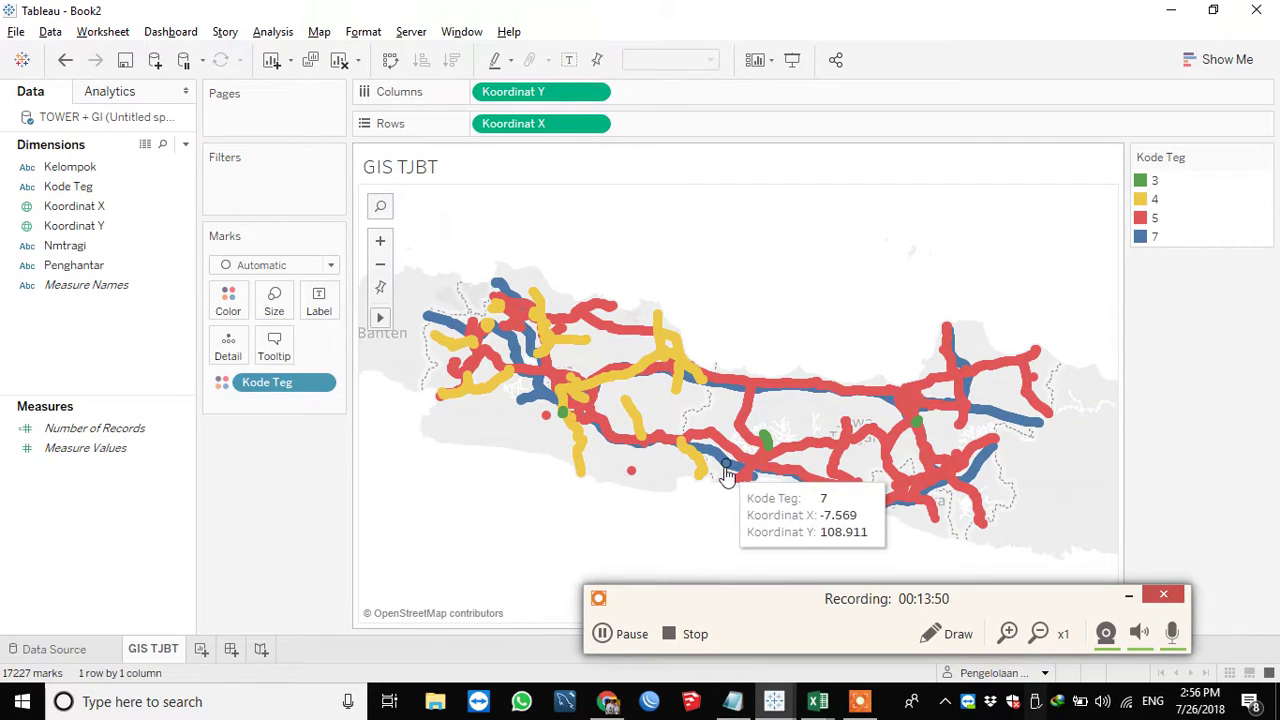
Switch to the Notepad instructions and highlight item 9d on distinguishing Kelompok by shape
key(alt+Tab)
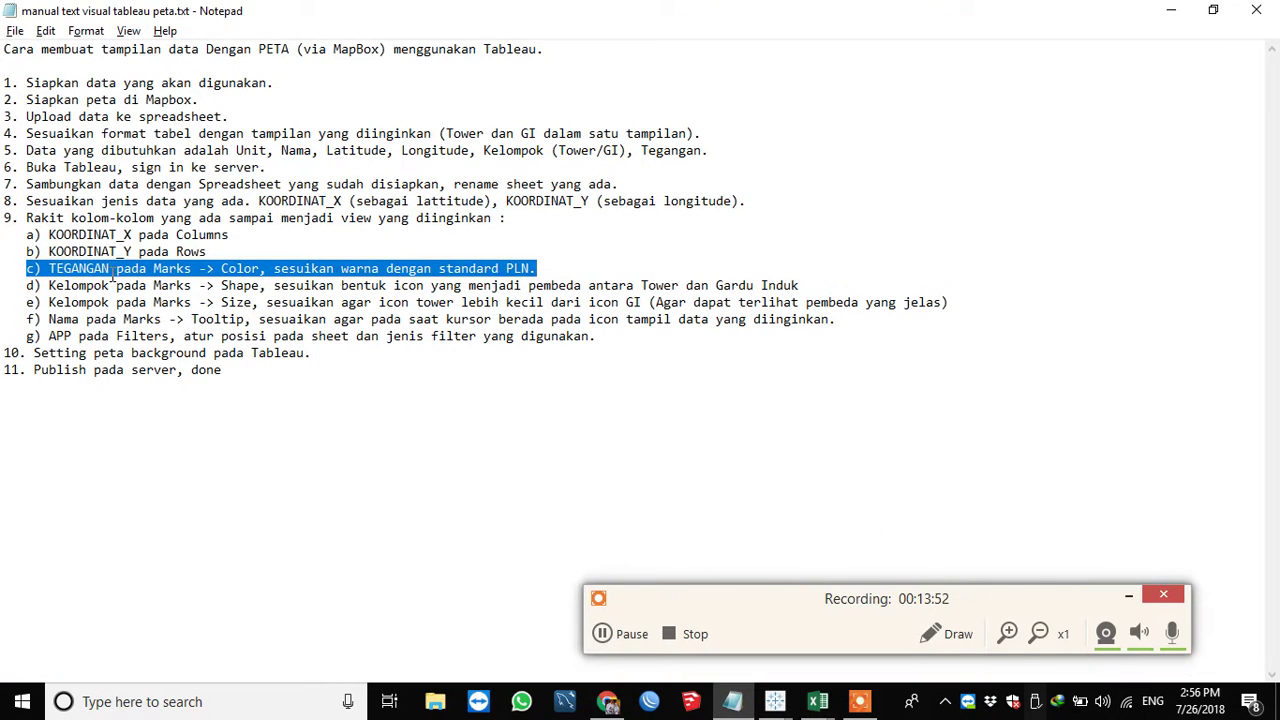
drag(49, 285, 781, 287)
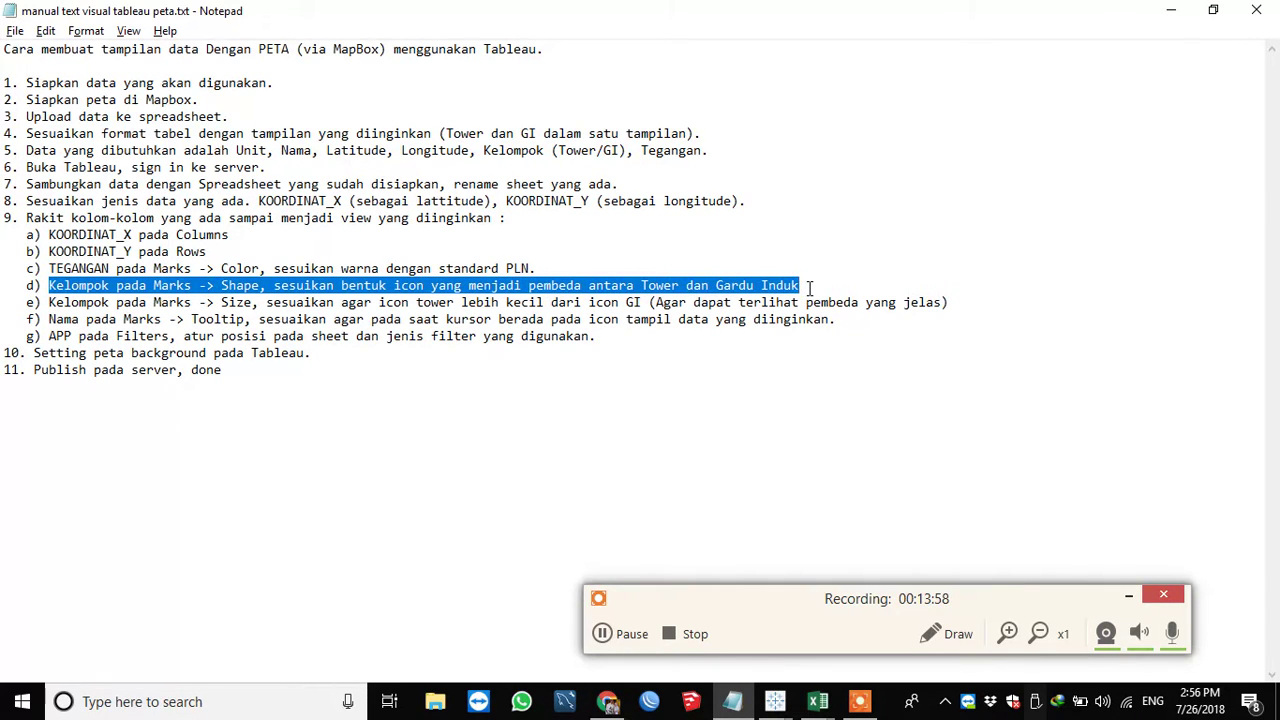
Return to Tableau Book2, change the mark type to Shape, and assign the Kelompok dimension to the marks' shape
key(alt+Tab)
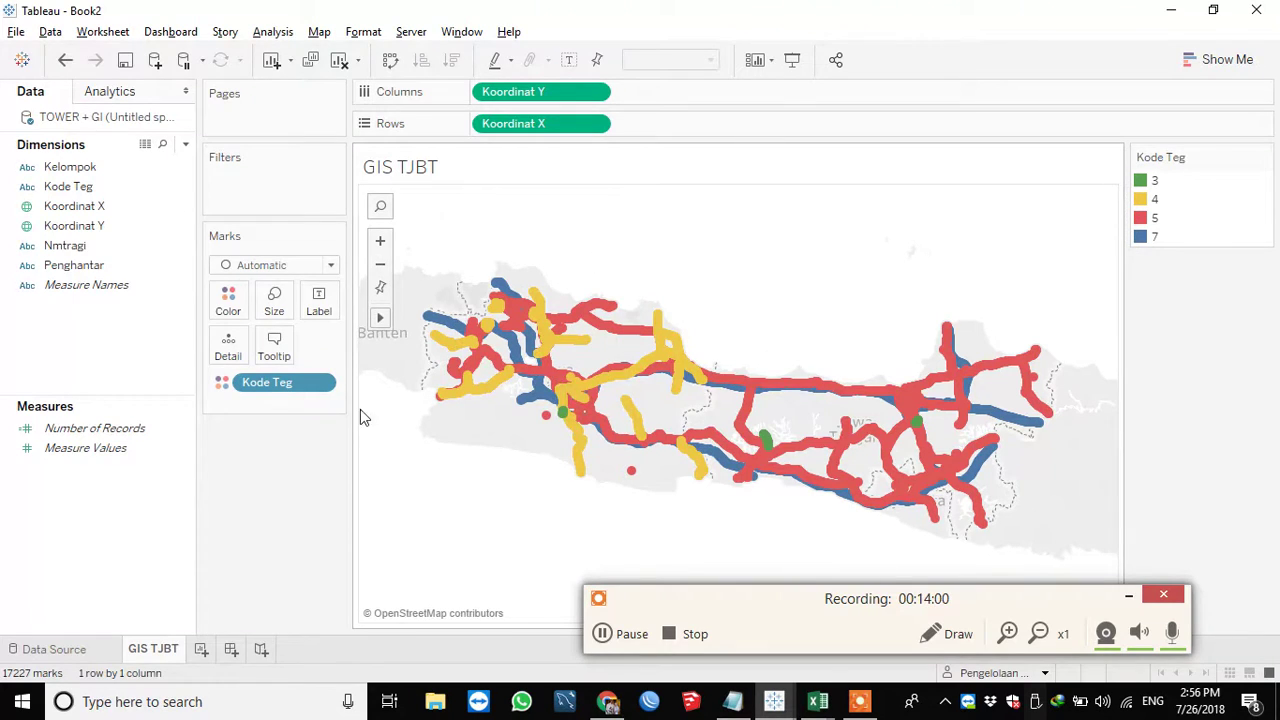
click(270, 266)
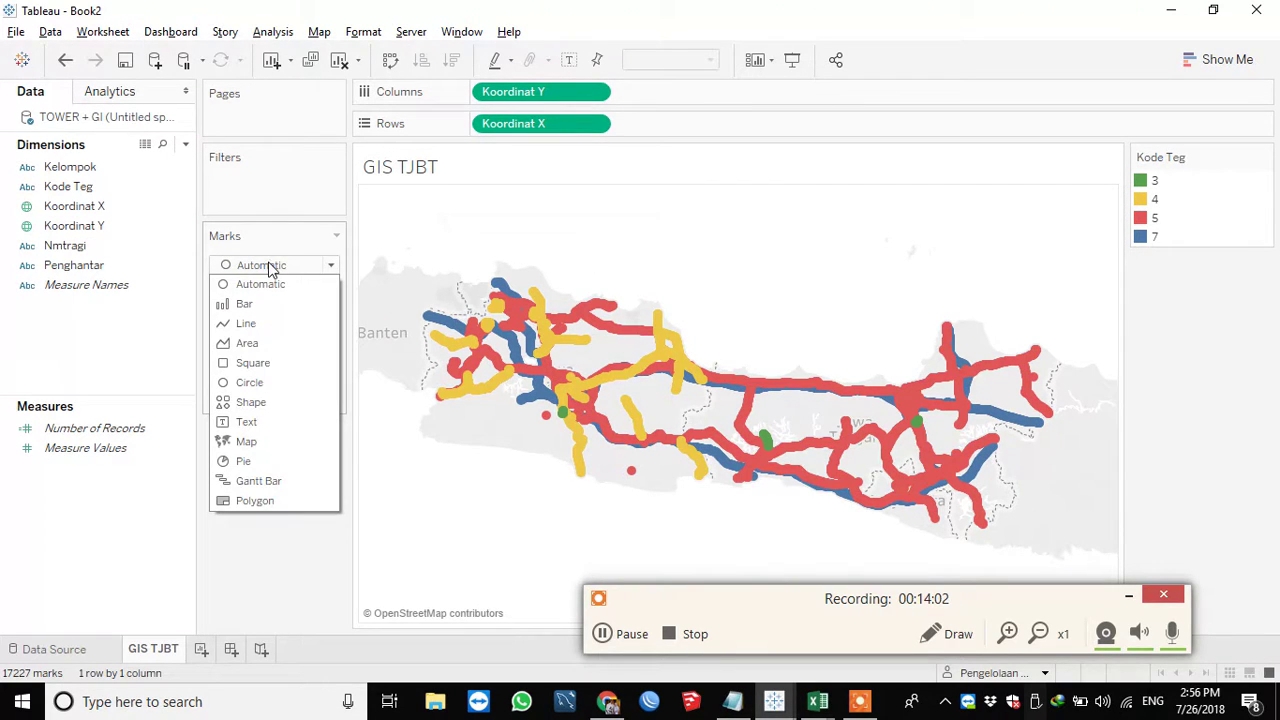
click(294, 402)
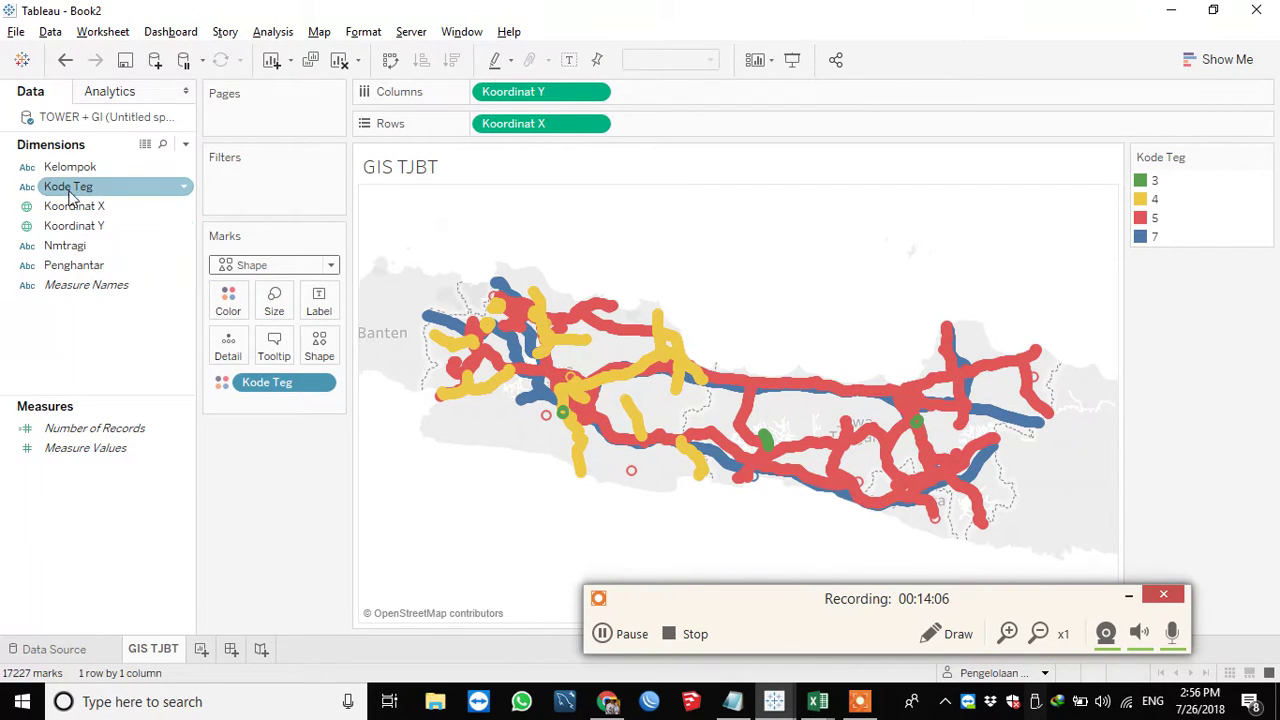
drag(82, 167, 319, 346)
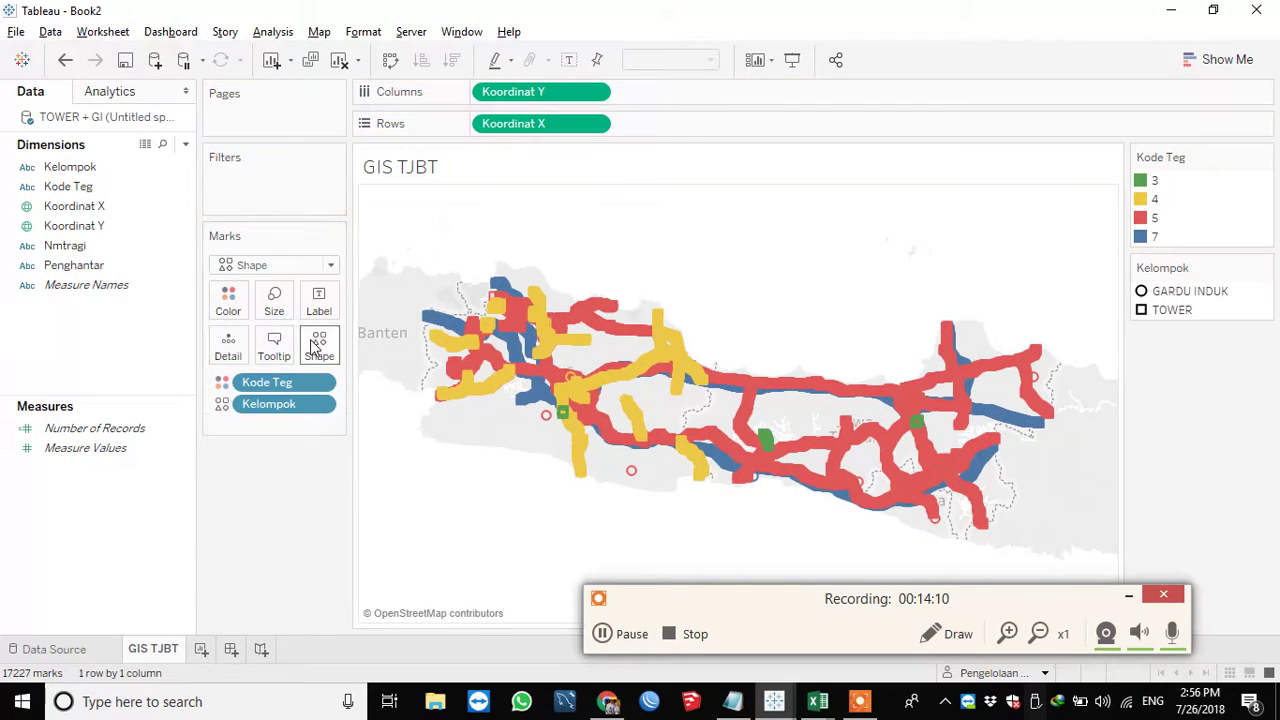
Open the options of the Kelompok shape legend
click(1264, 267)
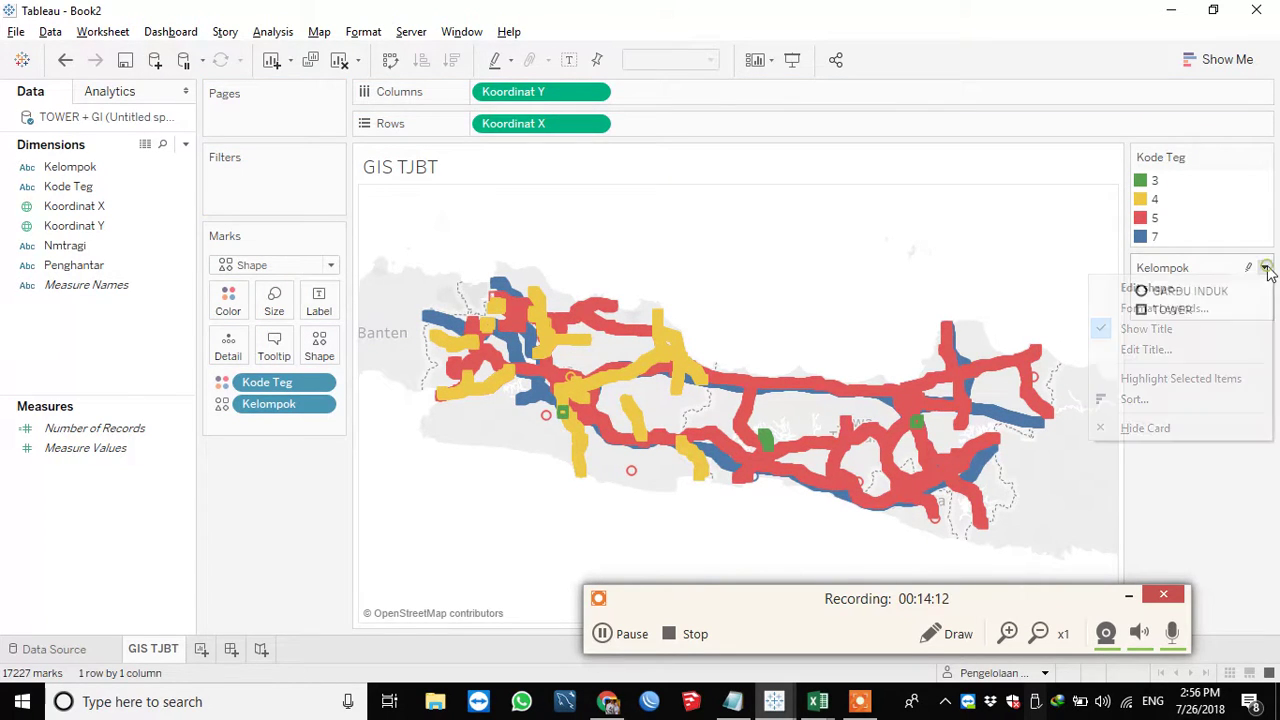